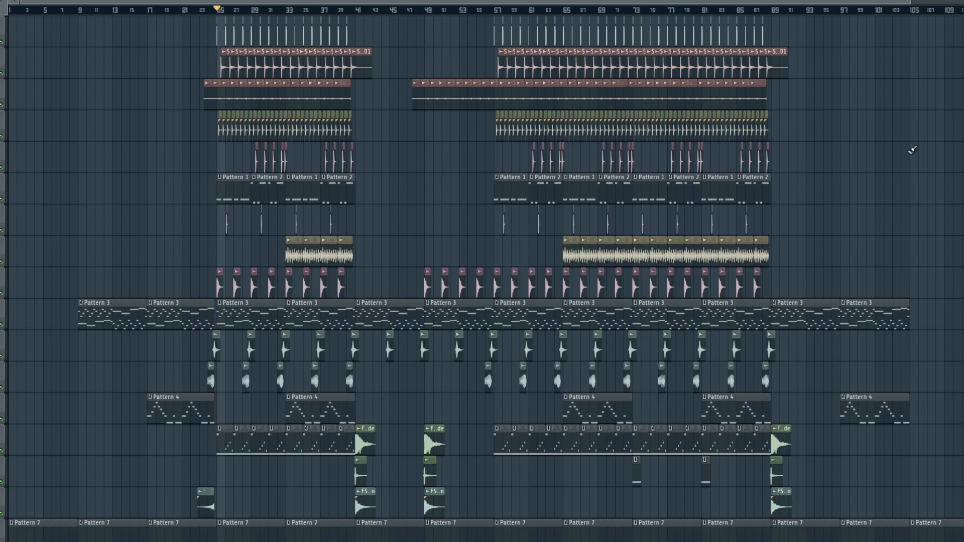
Look over the full playlist arrangement, from the drum tracks down to the master volume envelope, and stop the playback
scroll(912, 150, "down", 5)
scroll(913, 151, "up", 5)
scroll(912, 151, "down", 3)
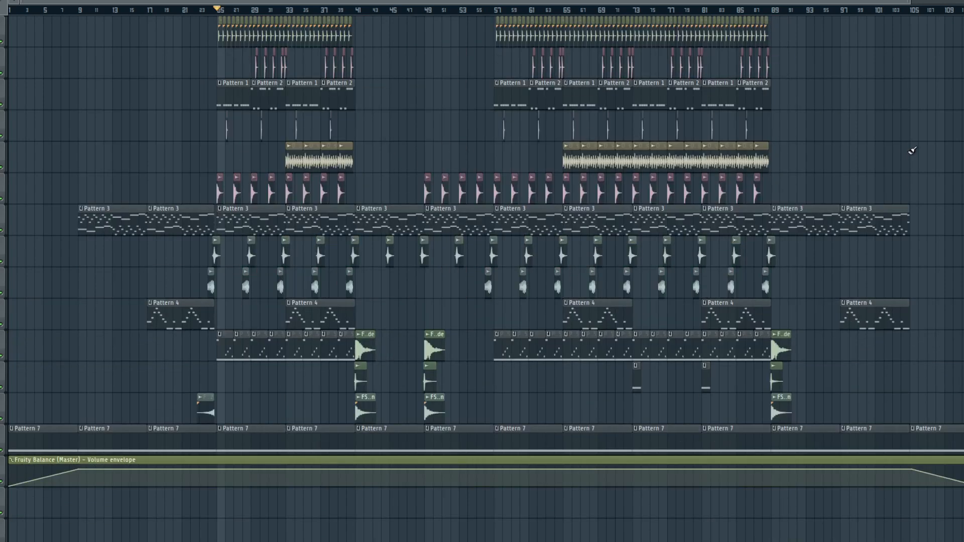
scroll(913, 150, "up", 3)
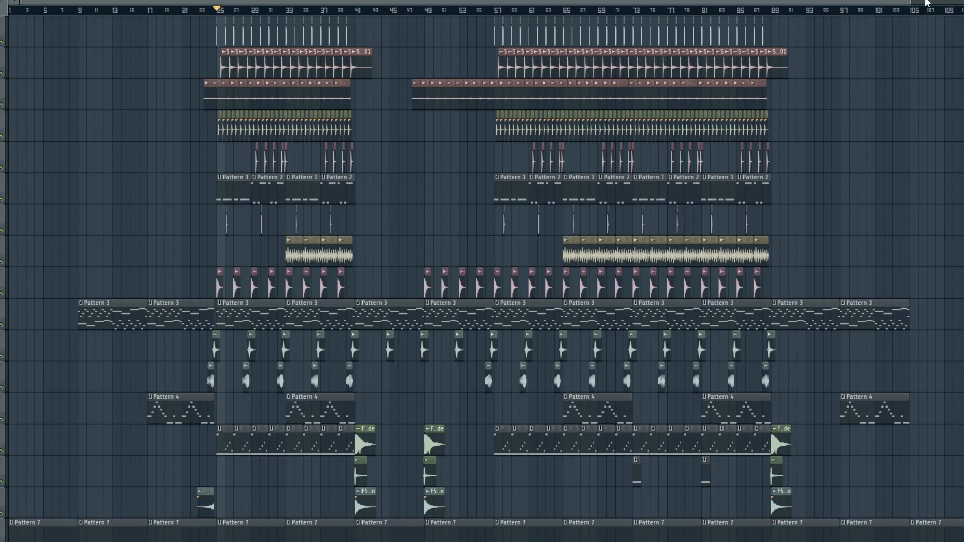
left_click_drag(911, 2, 962, 2)
scroll(781, 231, "down", 3)
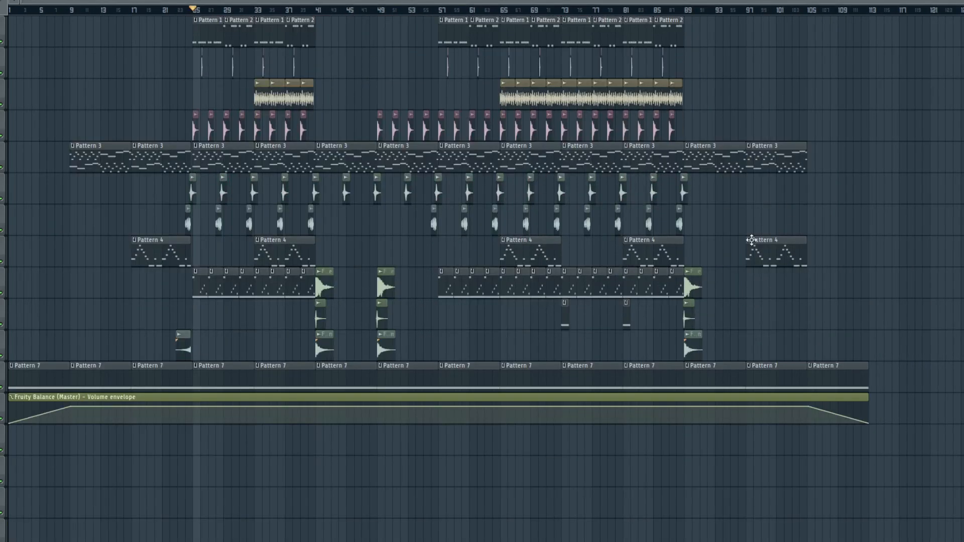
scroll(717, 215, "down", 2)
scroll(718, 213, "up", 2)
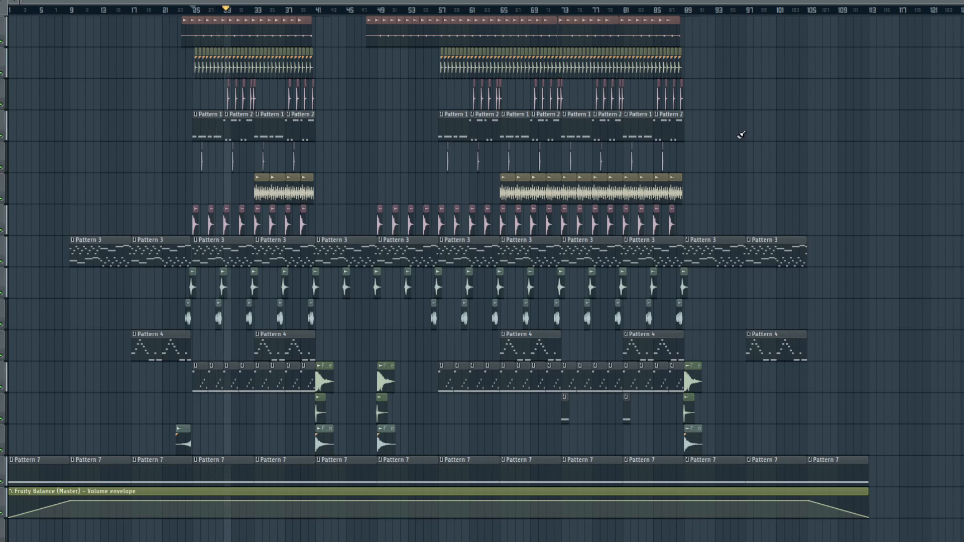
key("space")
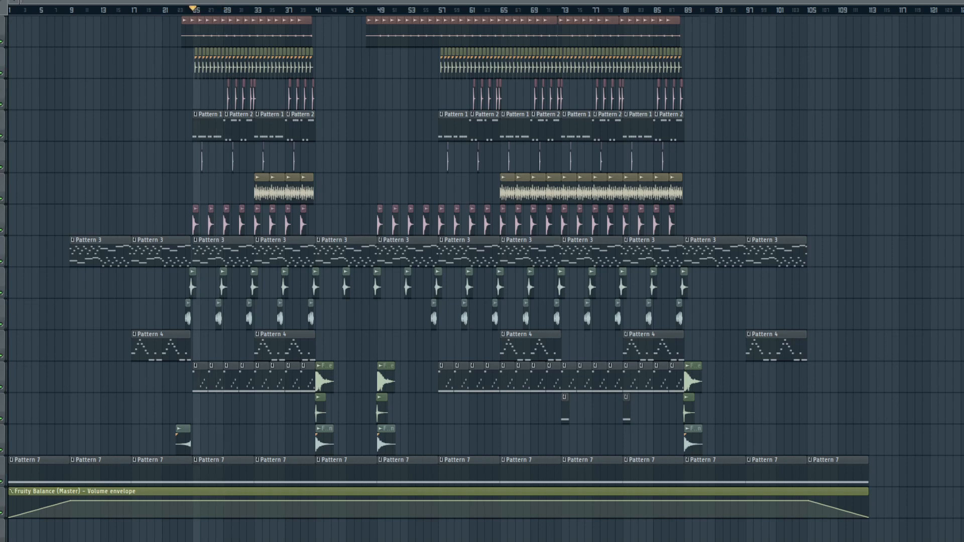
left_click_drag(957, 2, 419, 20)
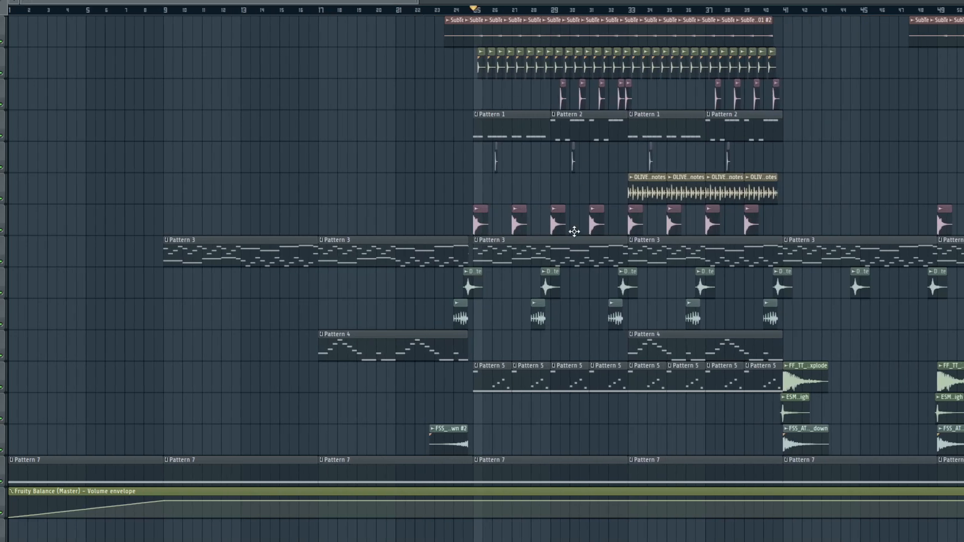
scroll(621, 226, "up", 2)
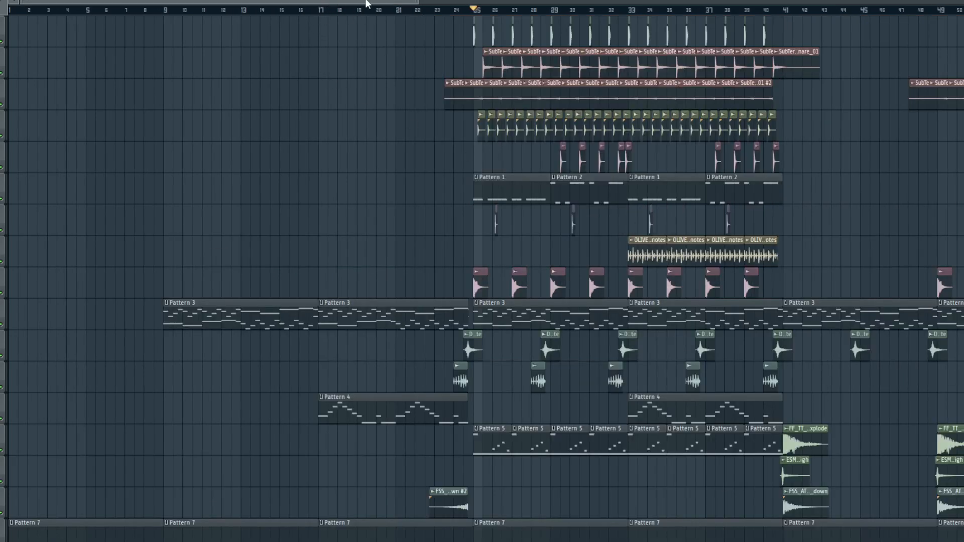
left_click_drag(366, 3, 82, 92)
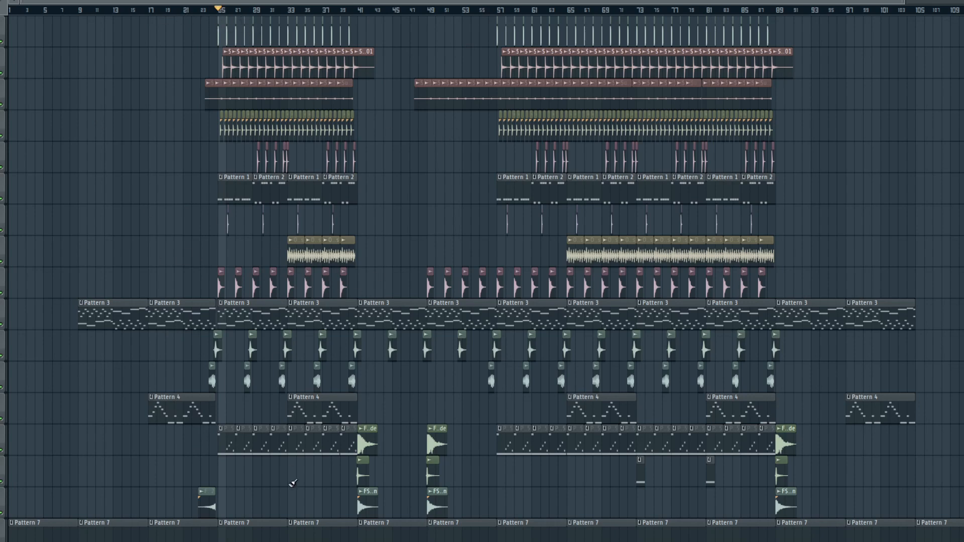
Inspect the channel settings of the kick and SubTerraOneShotSnare_01 #2 clips at bar 25
left_click_drag(906, 2, 230, 3)
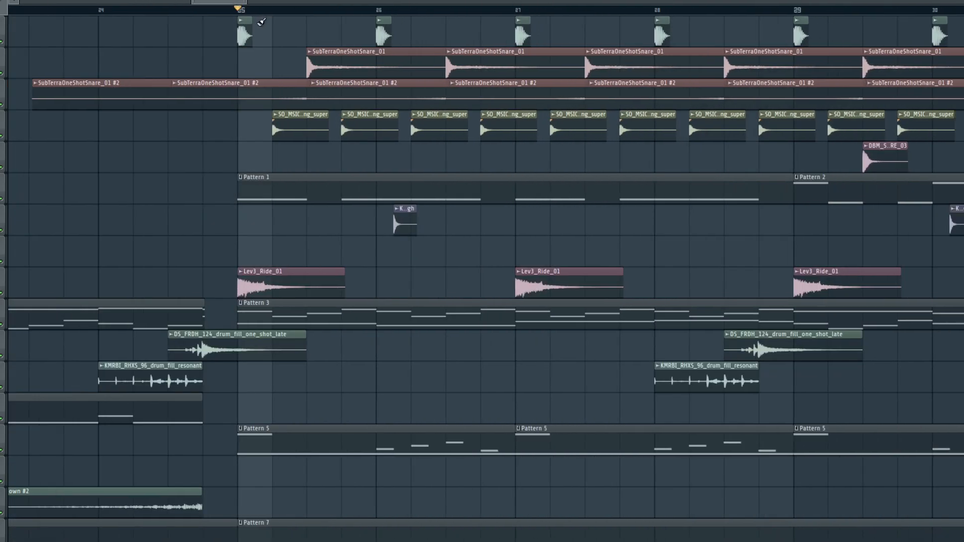
double_click(244, 33)
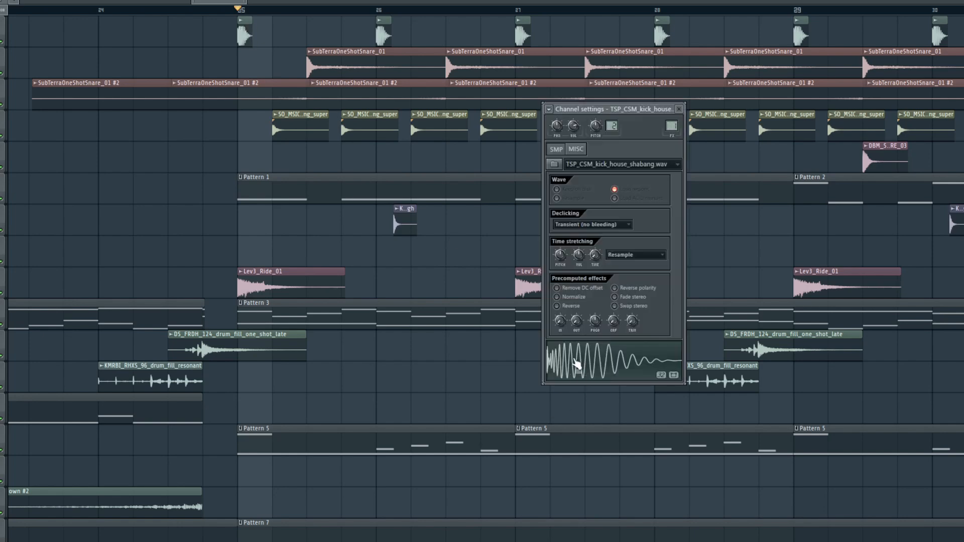
left_click(679, 109)
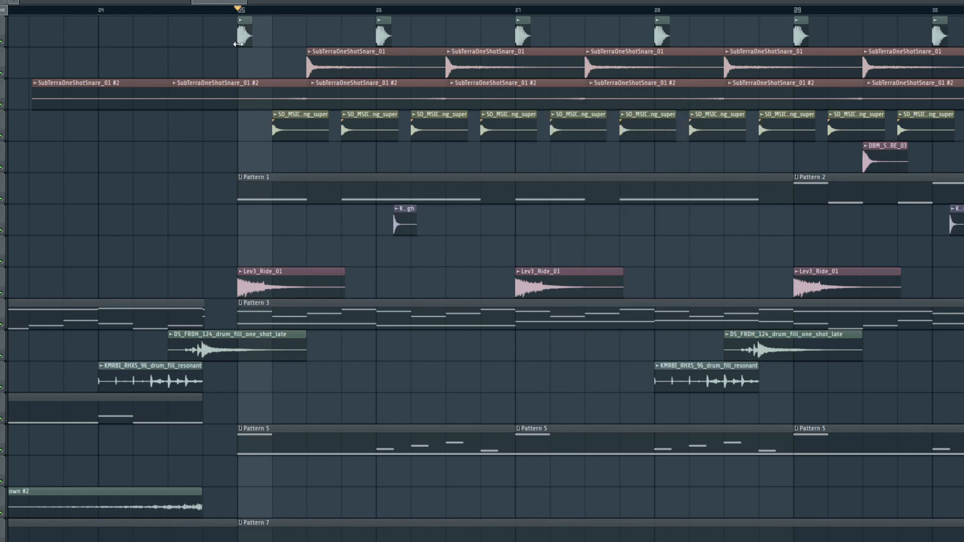
left_click_drag(226, 2, 234, 2)
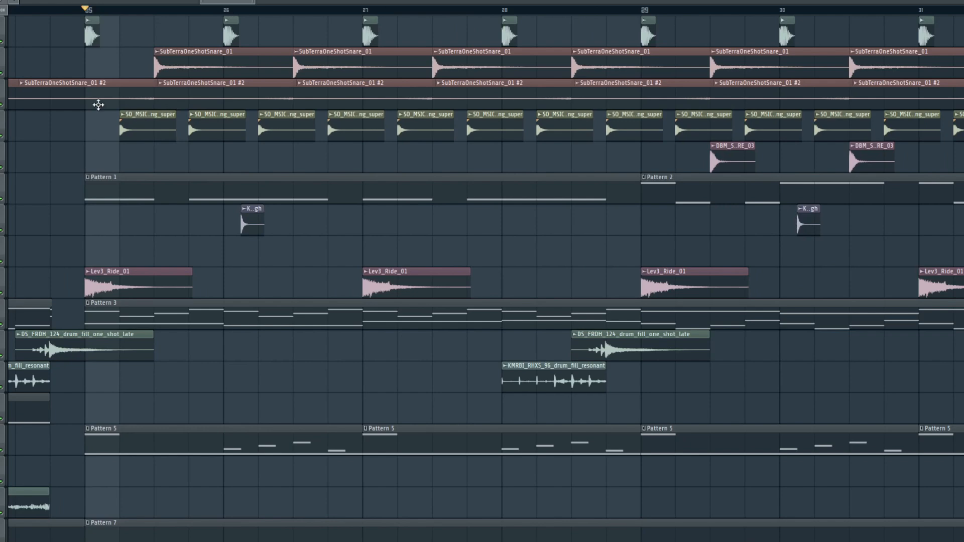
double_click(92, 98)
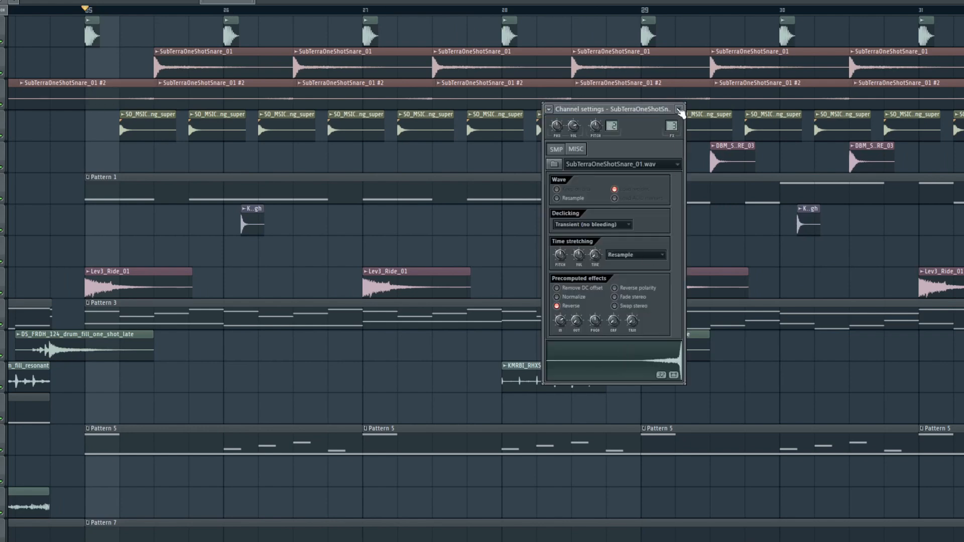
left_click(680, 110)
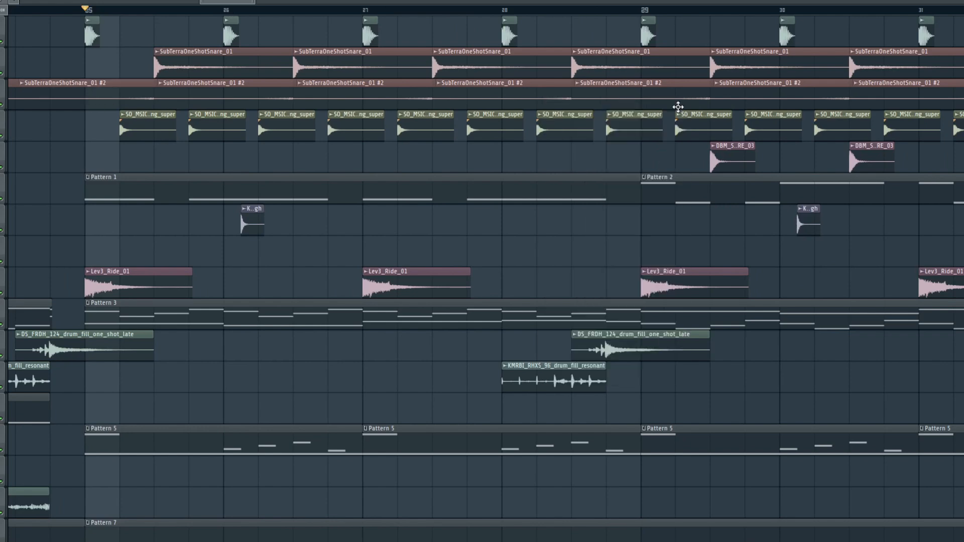
double_click(88, 38)
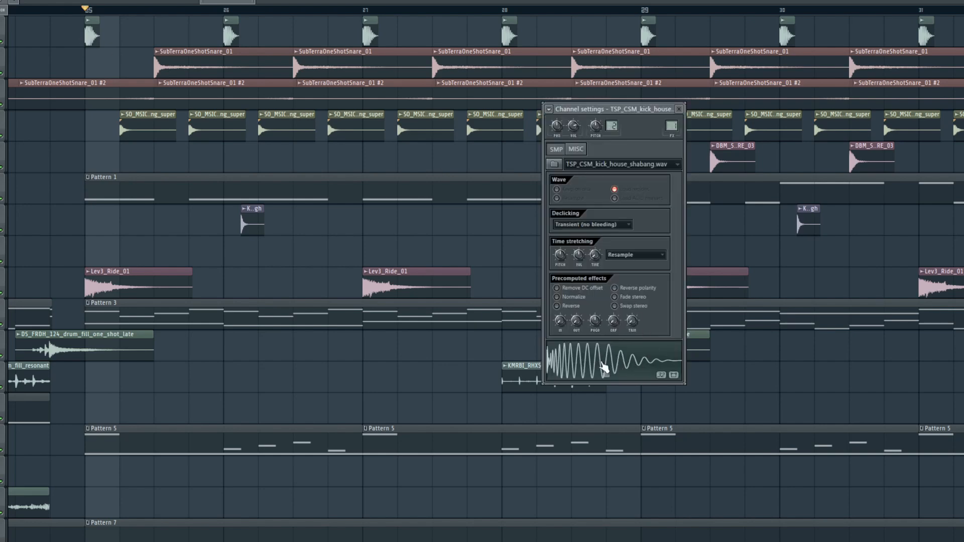
left_click(680, 109)
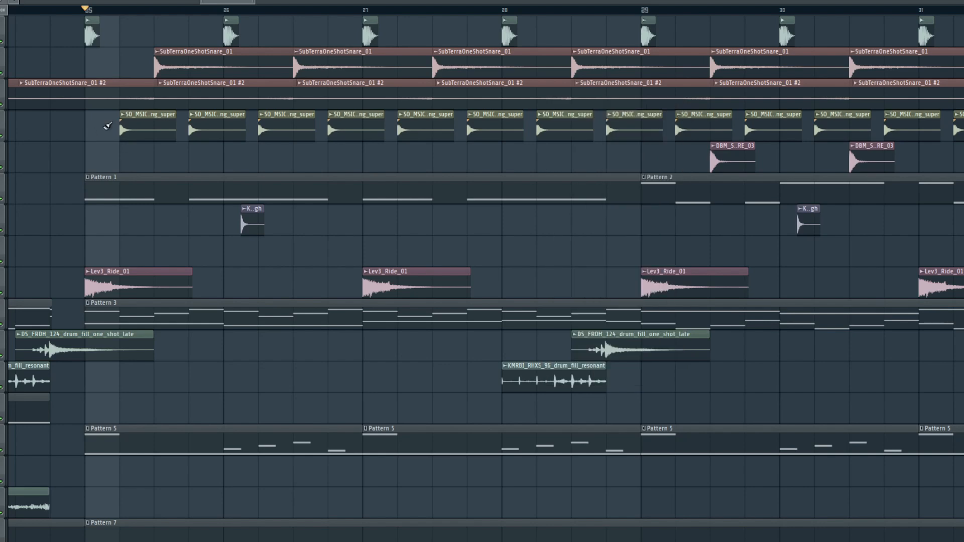
Inspect the channel settings of the SO_MSIC_clang_super, hi-hat one-shot and Lev3_Ride_01 clips in turn
double_click(129, 119)
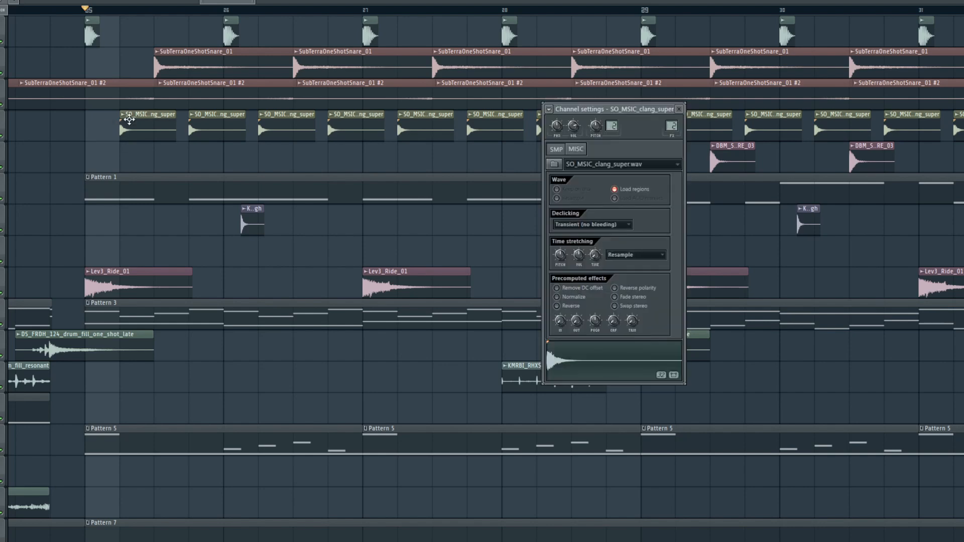
left_click(680, 109)
double_click(251, 223)
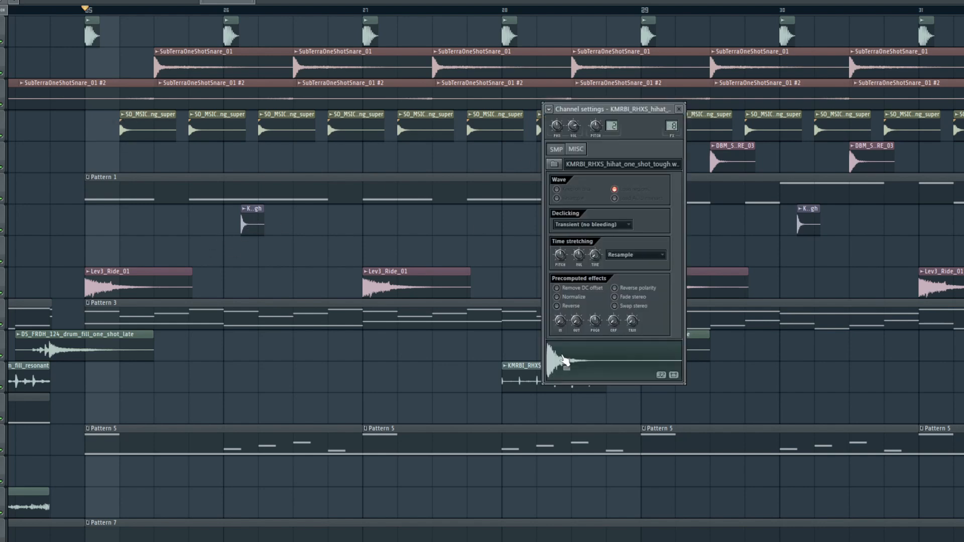
left_click(680, 109)
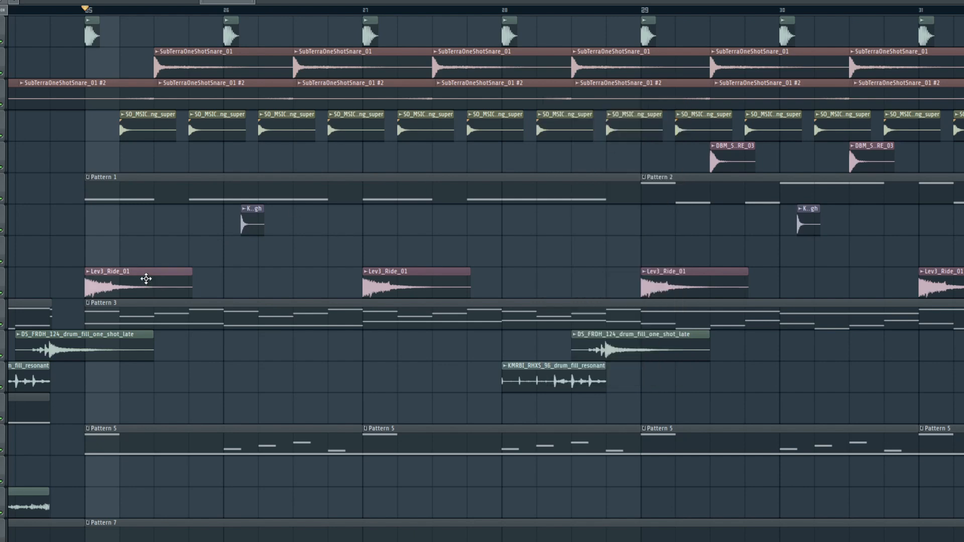
double_click(146, 277)
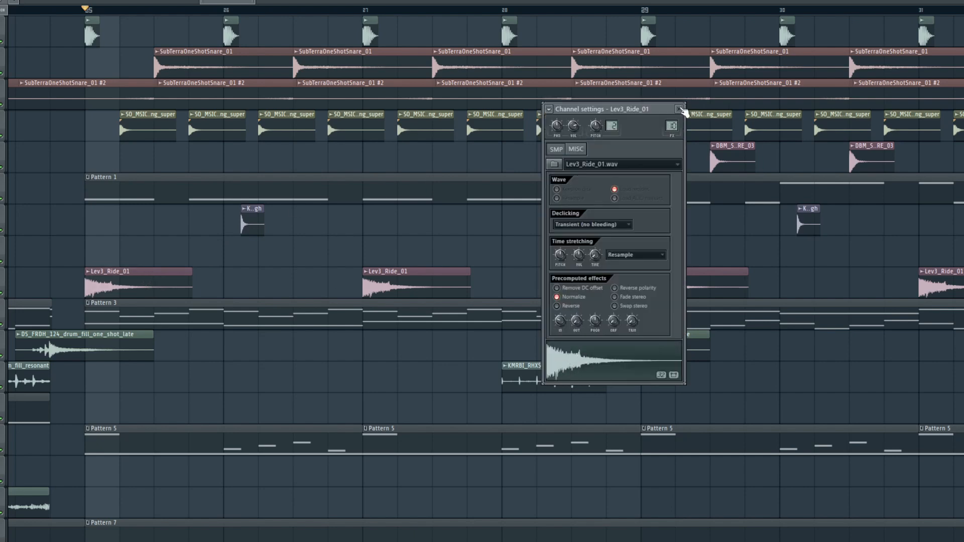
left_click(679, 109)
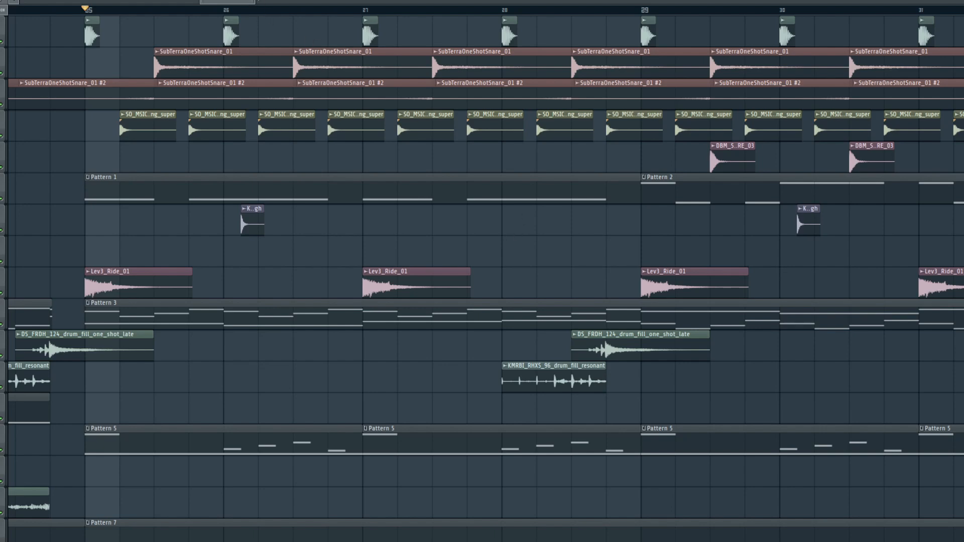
Solo the kick's playlist track and select bars 25 to 29 as the playback range
left_click_drag(255, 2, 375, 5)
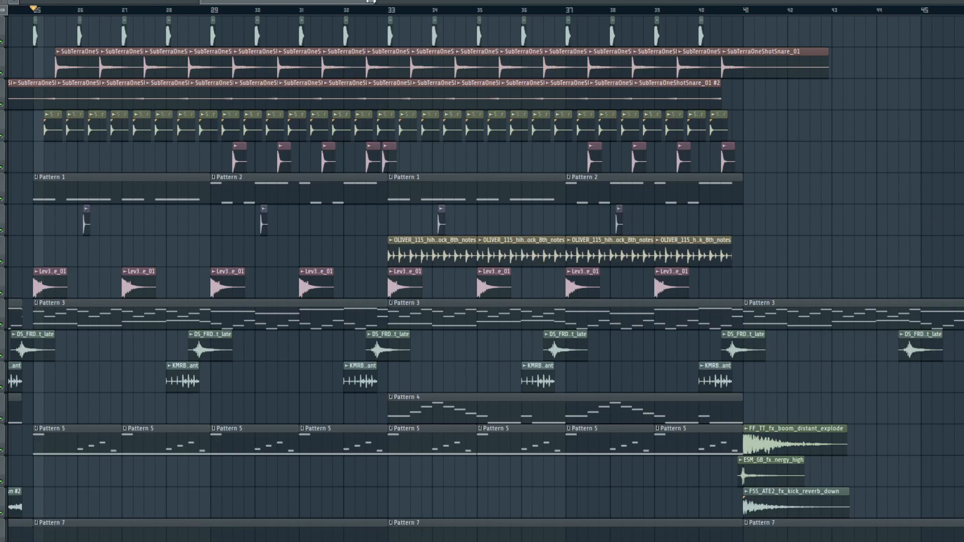
left_click_drag(371, 2, 244, 2)
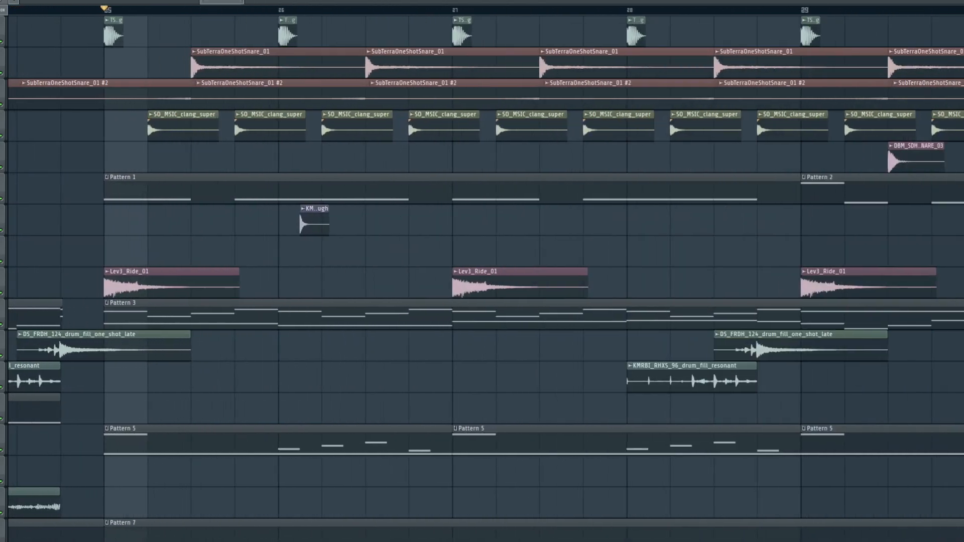
right_click(1, 41)
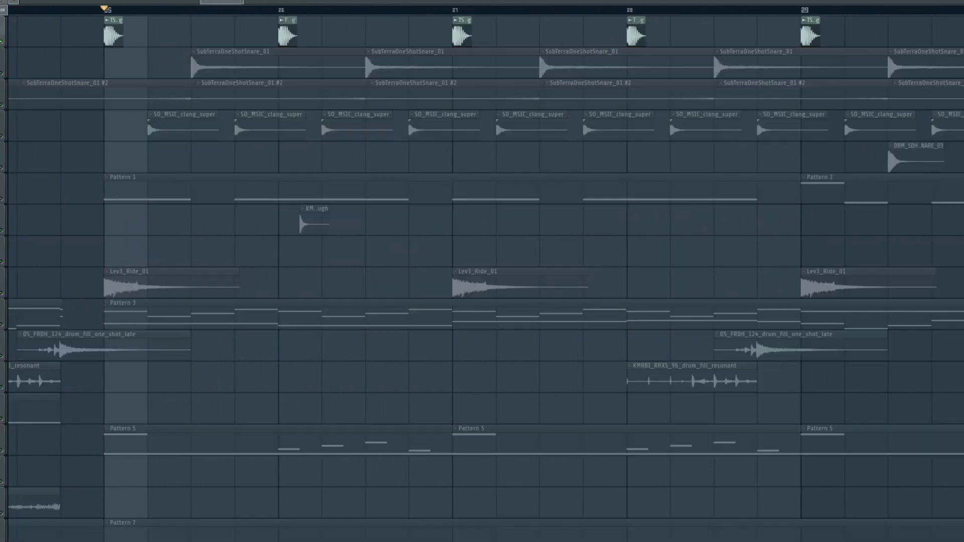
key("F9")
key("F9")
left_click_drag(105, 11, 804, 40)
Play the selected bars and examine Fruity Parametric EQ 2 on the kick's mixer insert
key("F9")
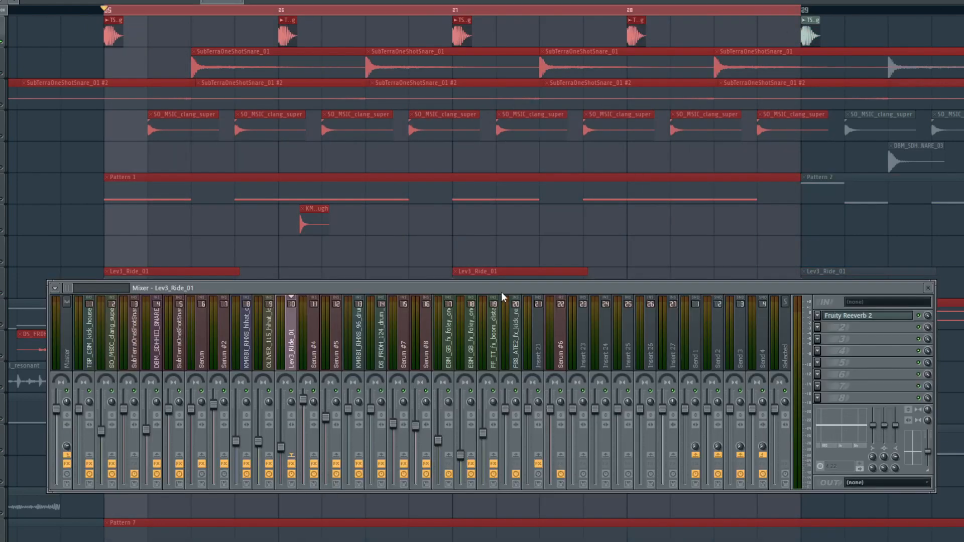
key("space")
left_click(88, 346)
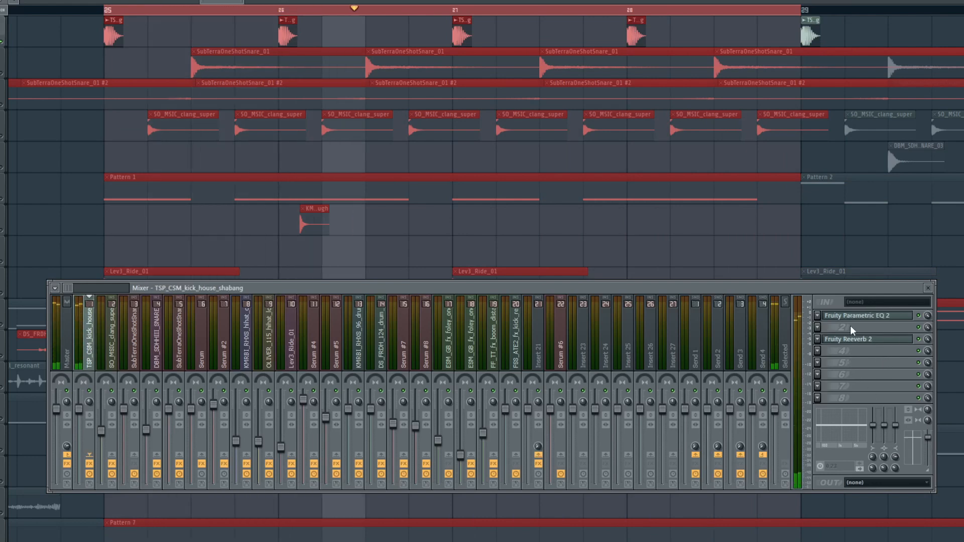
left_click(833, 316)
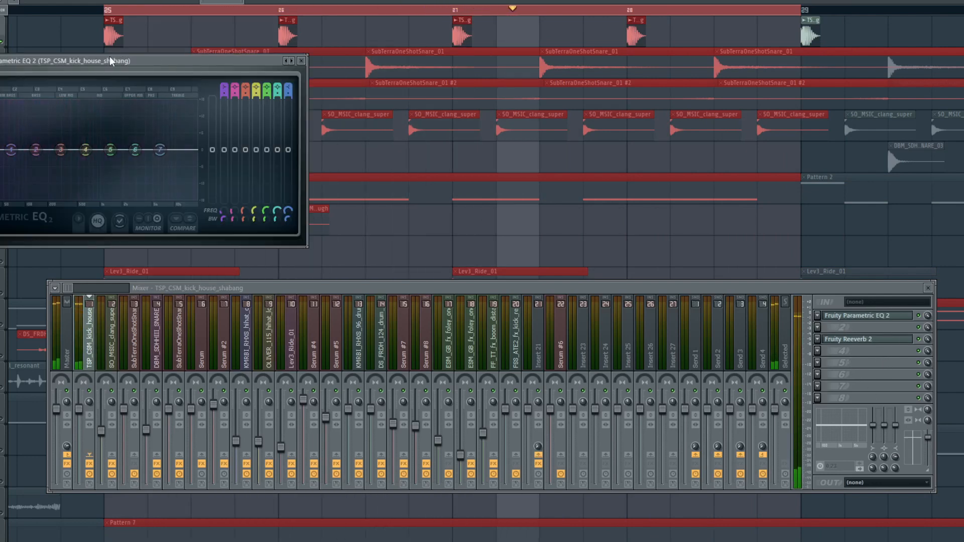
left_click_drag(109, 60, 390, 100)
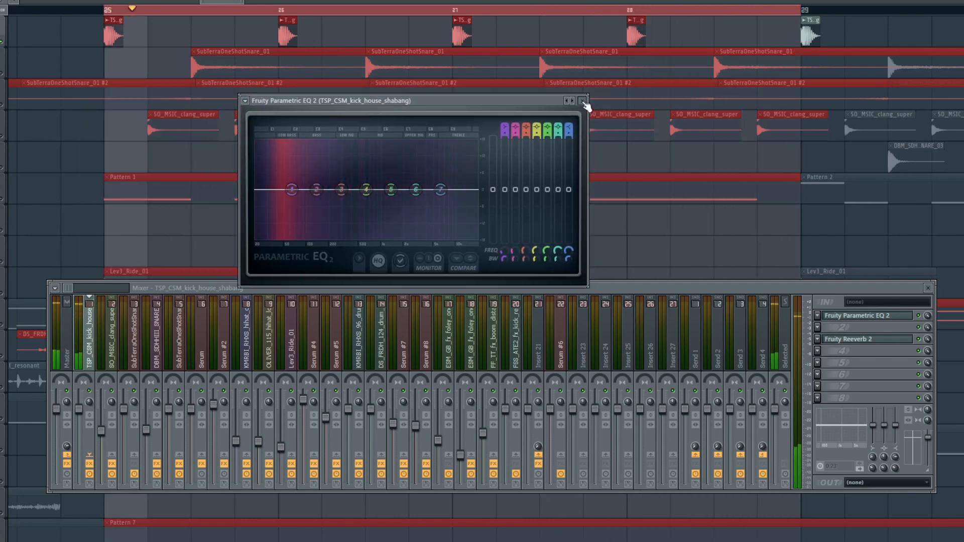
left_click(583, 101)
Examine the Fruity Reeverb 2 settings on the kick's mixer insert, including the low cut, and close the plugin
left_click(861, 340)
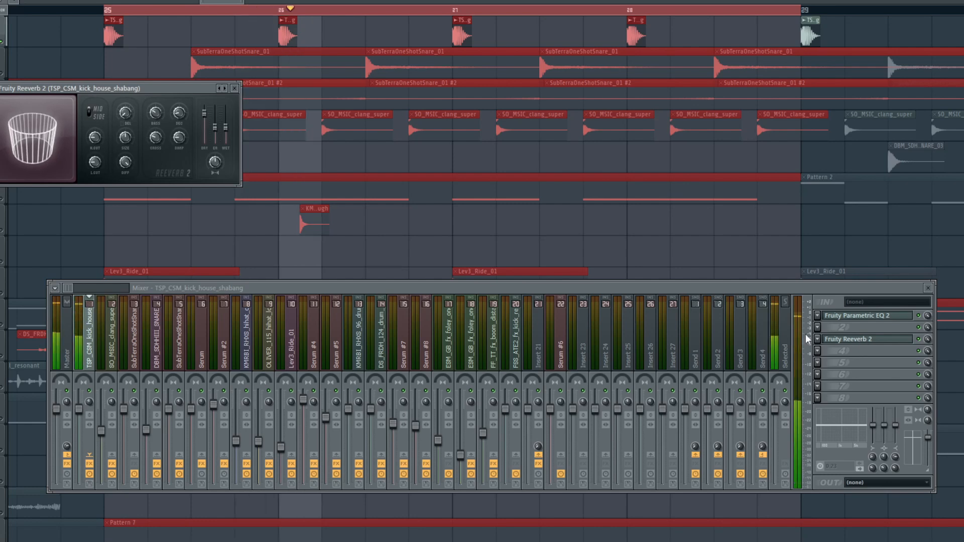
left_click_drag(151, 88, 231, 115)
left_click(328, 114)
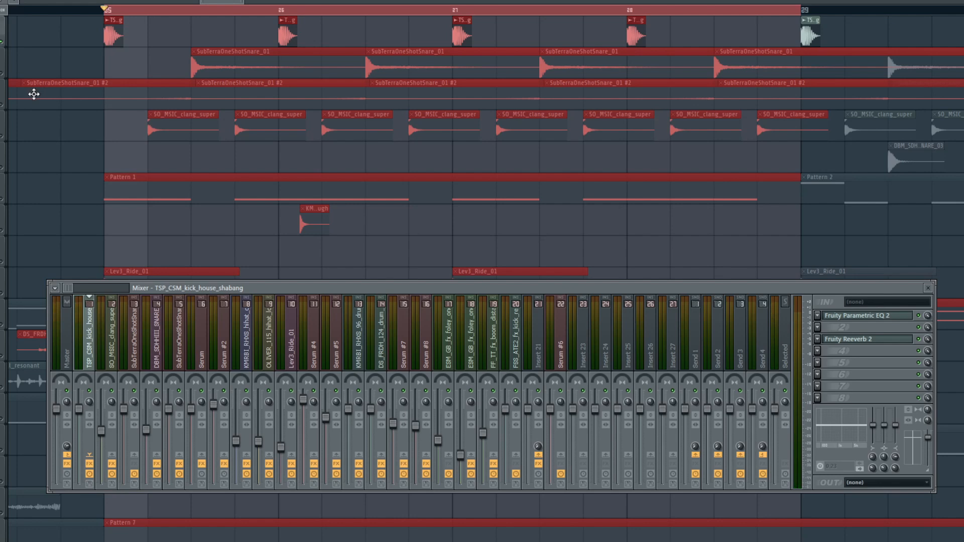
left_click(868, 340)
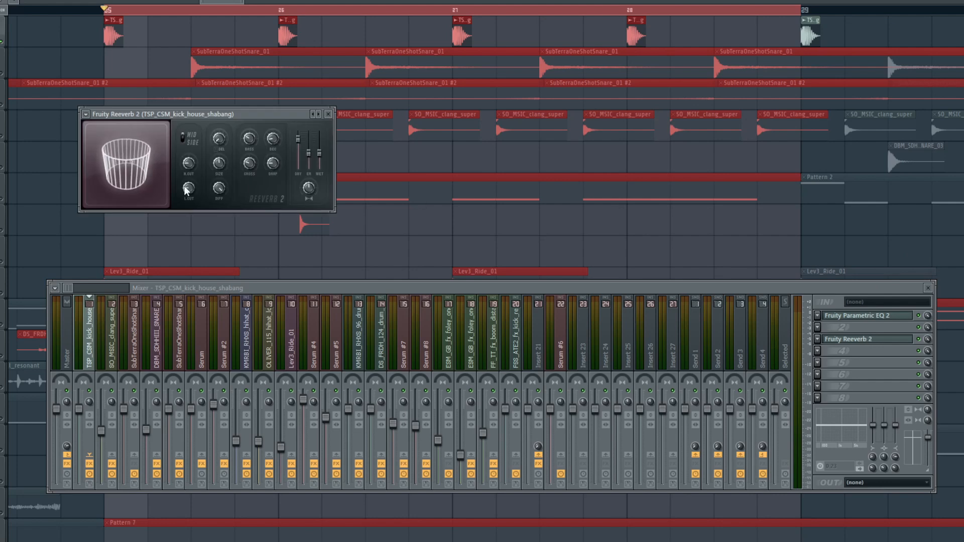
left_click_drag(189, 187, 189, 193)
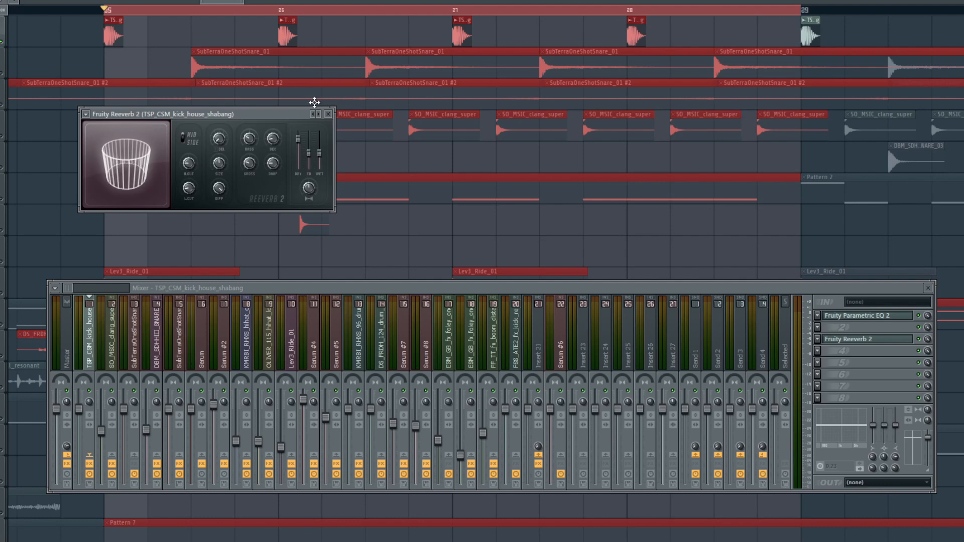
left_click(327, 114)
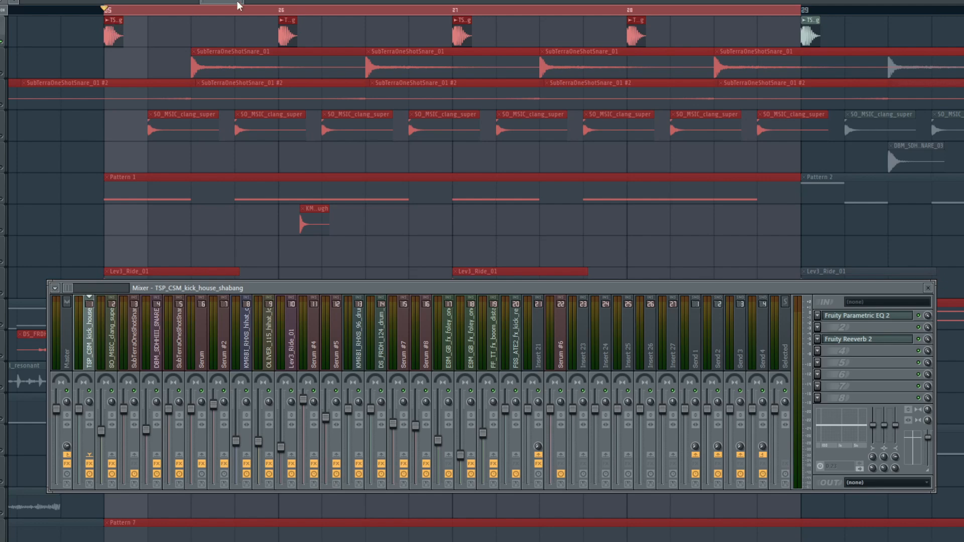
left_click_drag(243, 2, 279, 7)
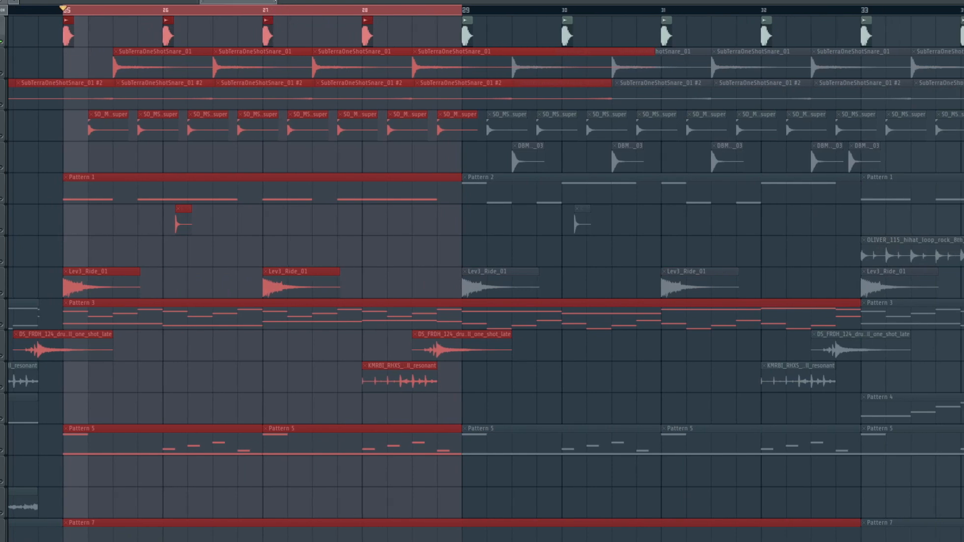
left_click_drag(276, 1, 258, 9)
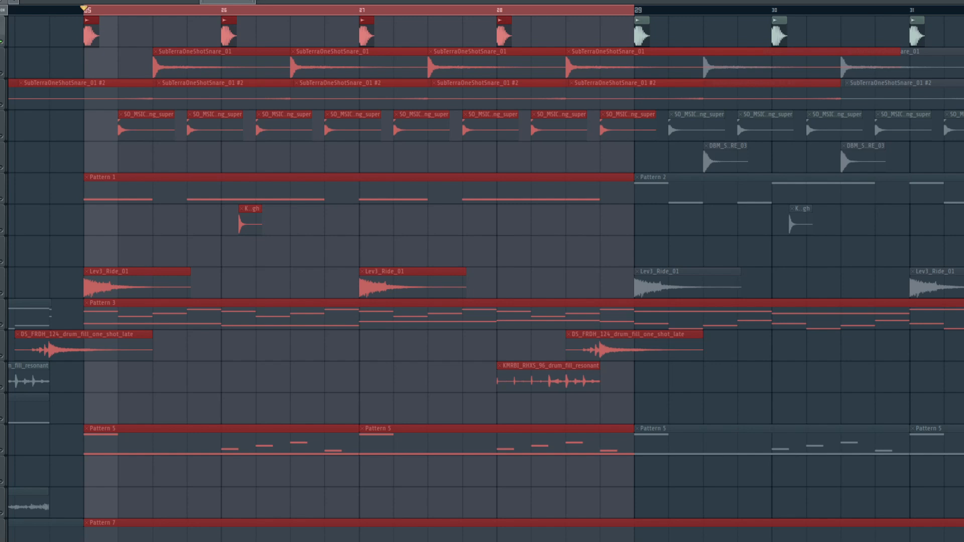
Clear the playlist clip selection and look over the remaining tracks and the kick's mixer insert
left_click(68, 63)
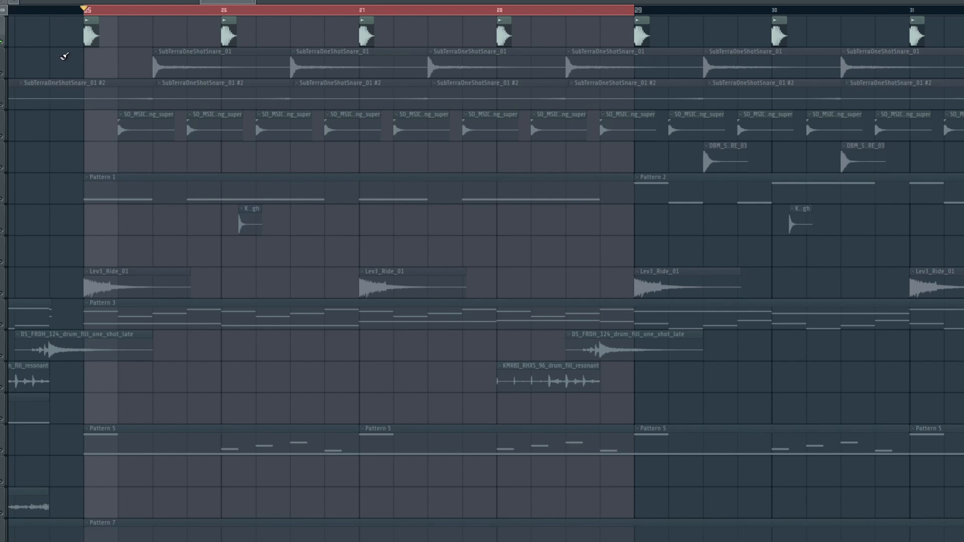
scroll(491, 301, "down", 4)
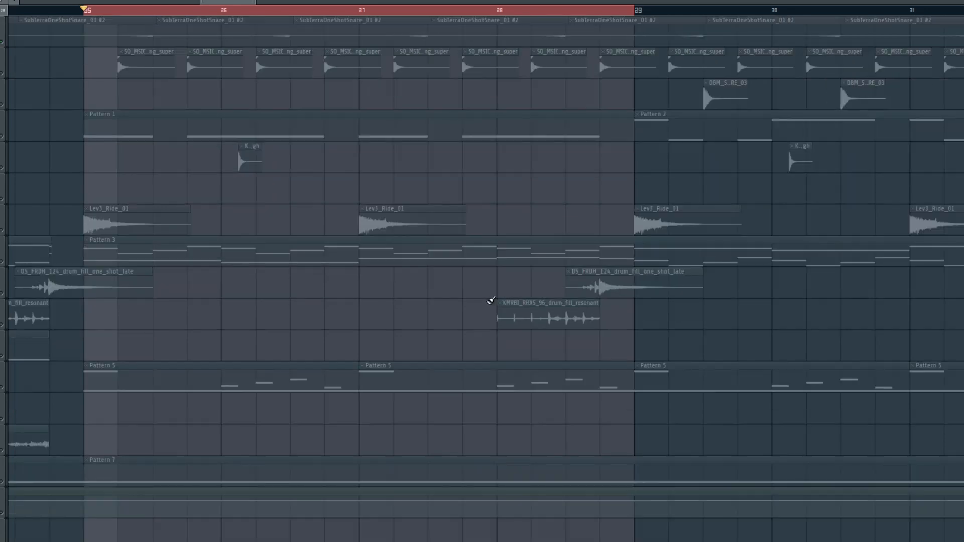
scroll(318, 247, "up", 4)
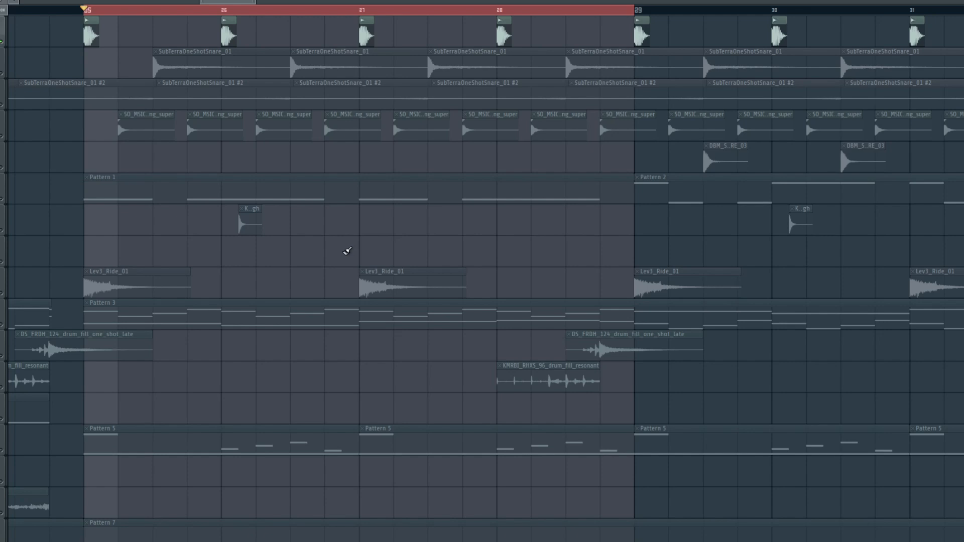
key("F9")
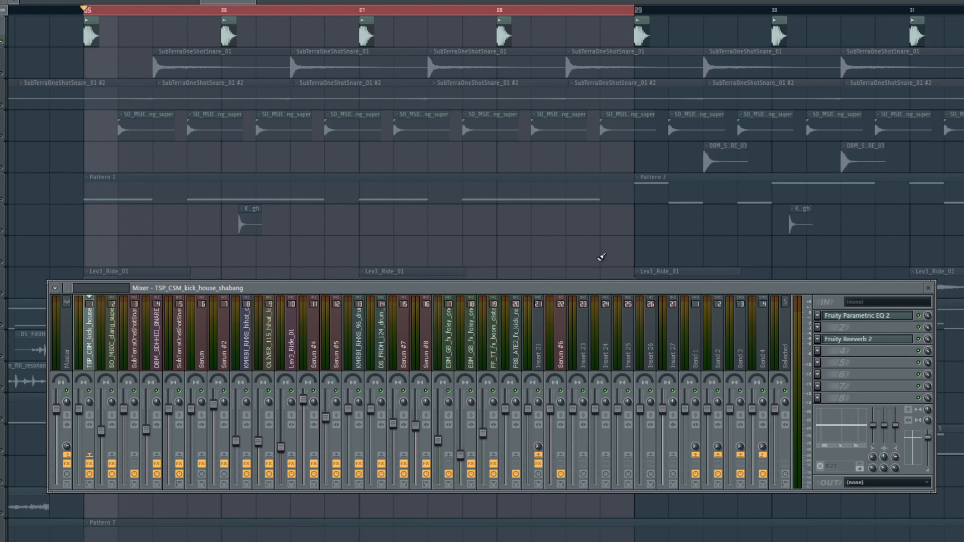
key("F9")
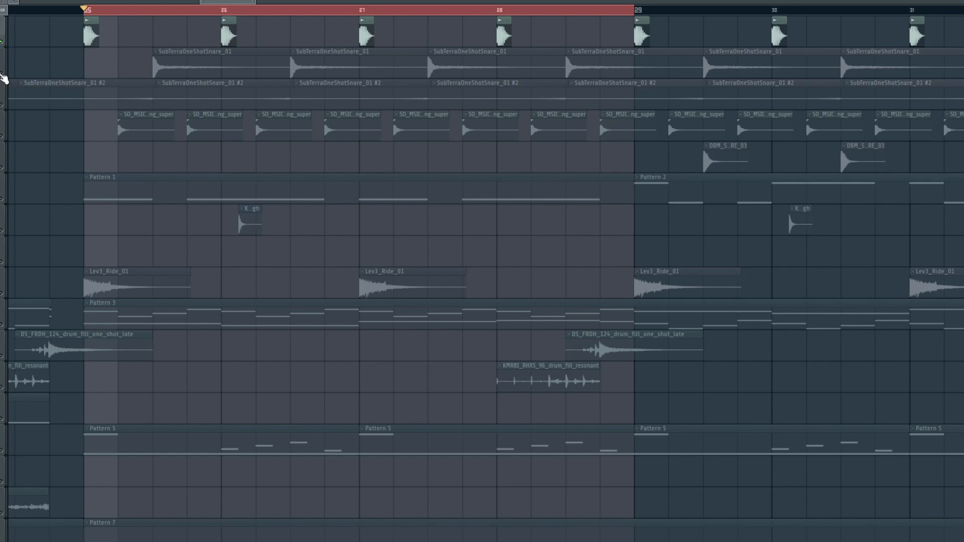
Unmute the SubTerraOneShotSnare_01 track and play the selected bars together with the kick
left_click(5, 76)
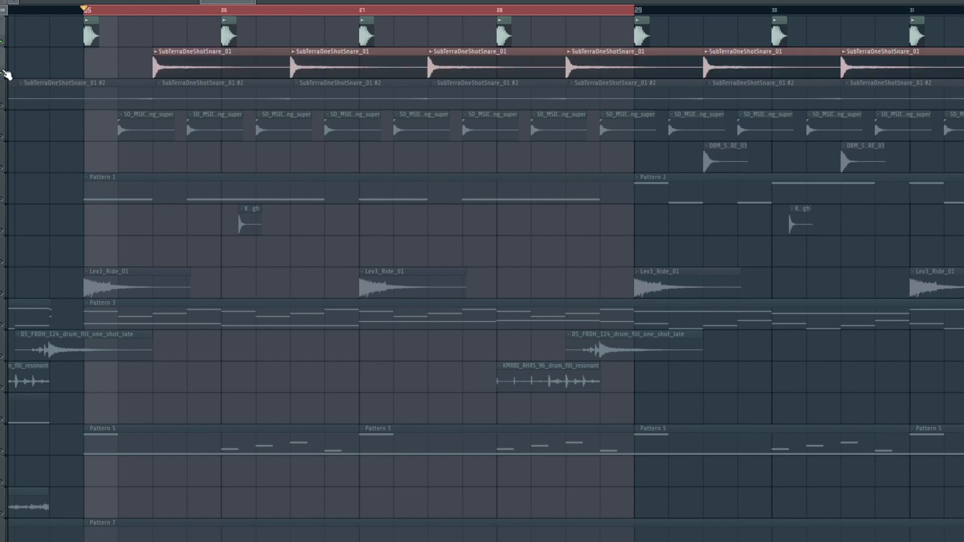
key("space")
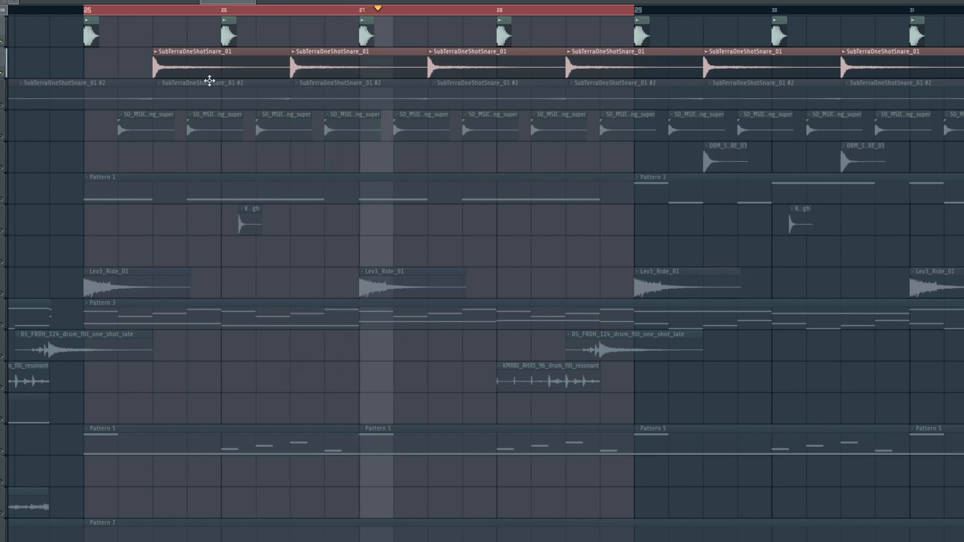
key("space")
Examine the SubTerraOneShotSnare_01 channel settings and the Puncher 2 settings on its mixer insert, auditioning the snare during playback
double_click(214, 63)
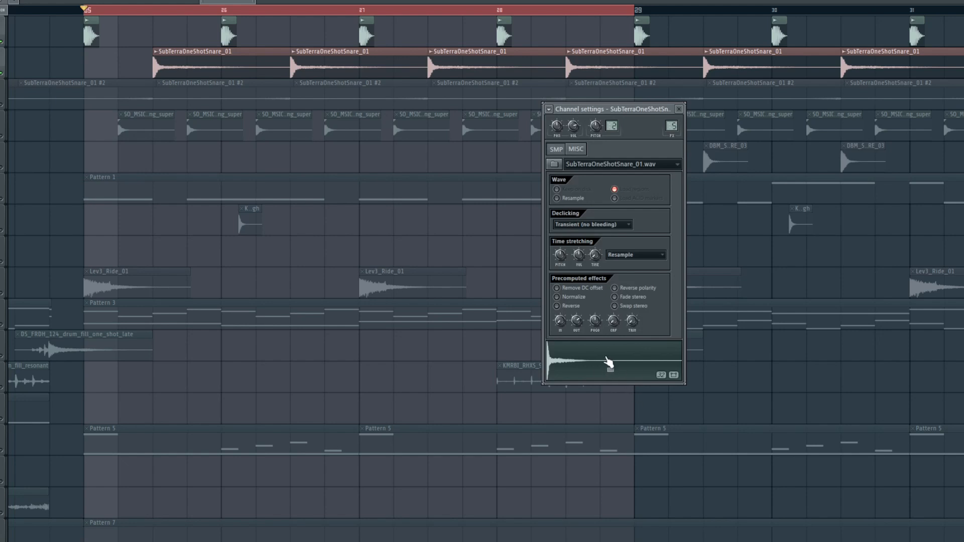
key("F9")
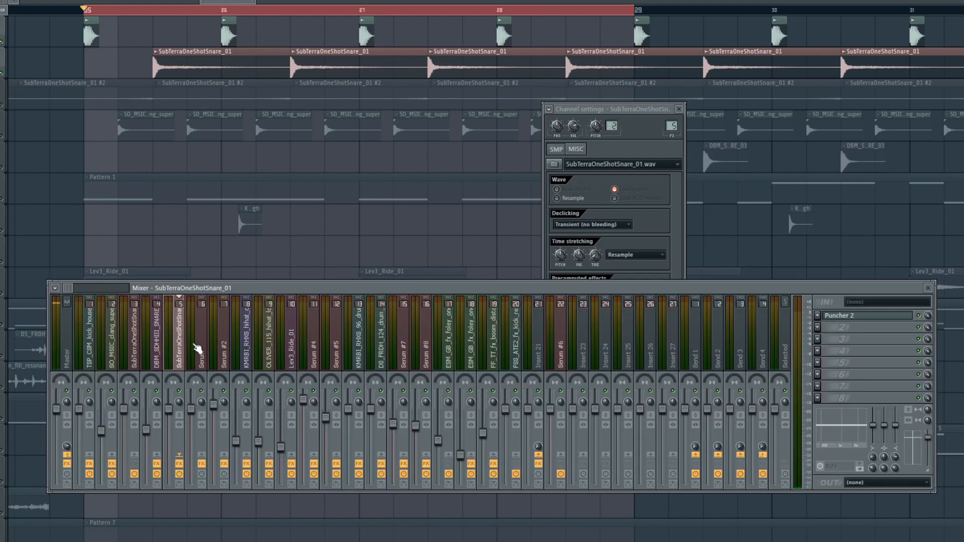
left_click(856, 316)
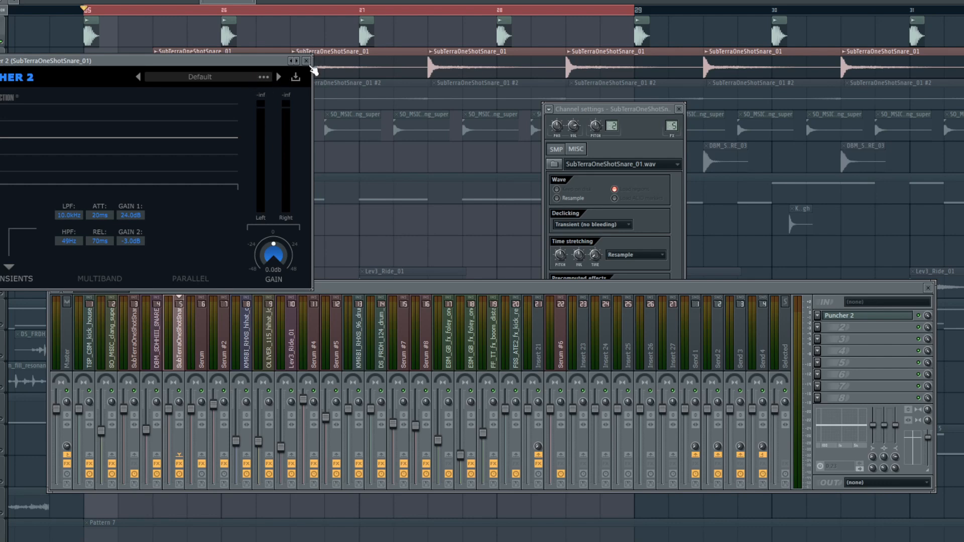
key("space")
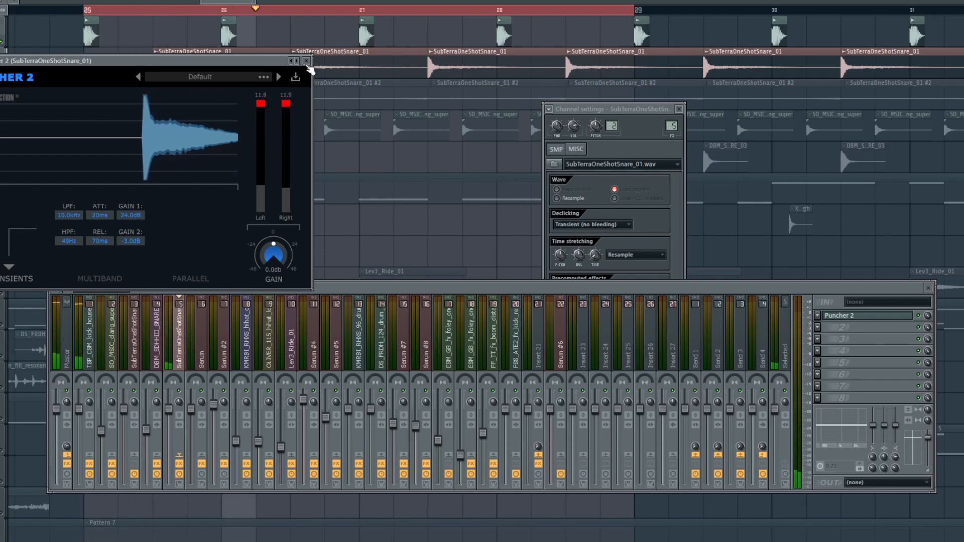
left_click(307, 61)
key("space")
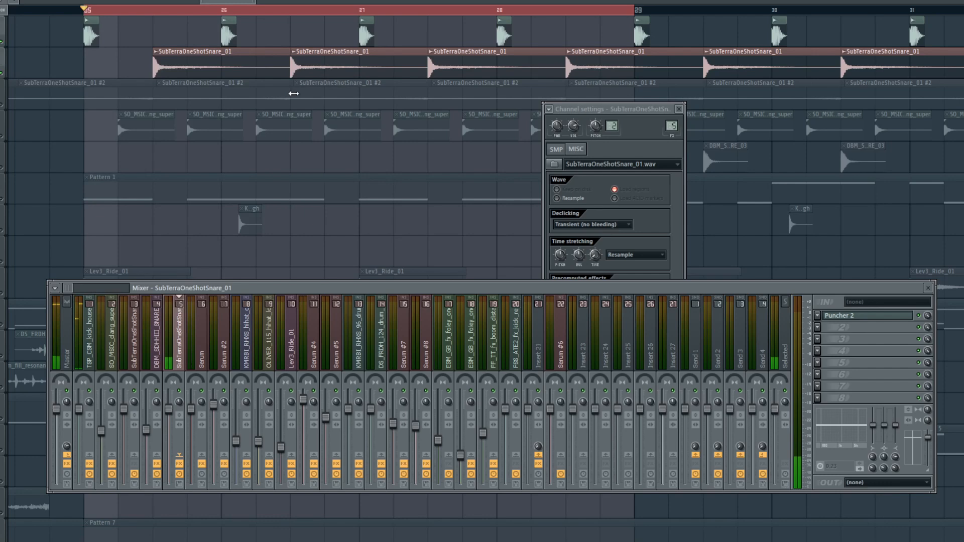
left_click(865, 320)
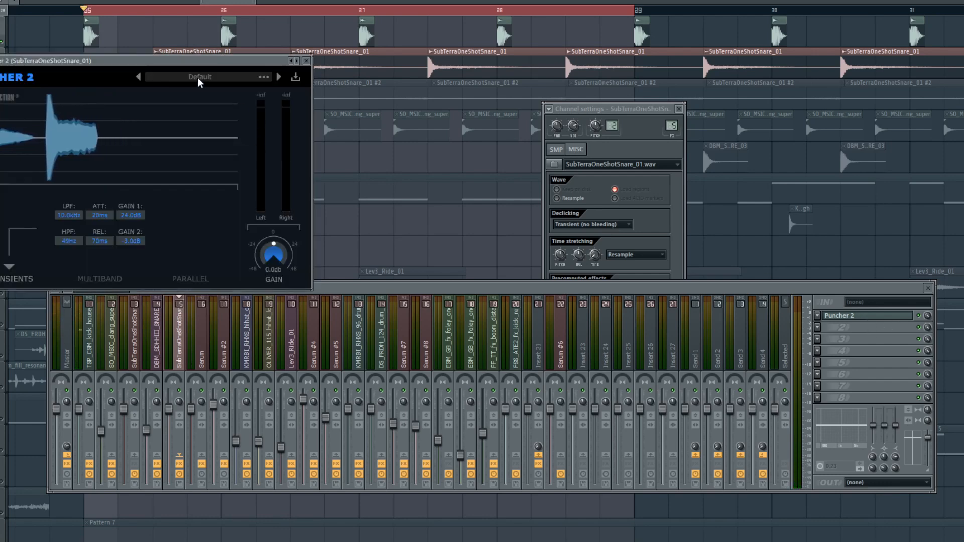
left_click(307, 61)
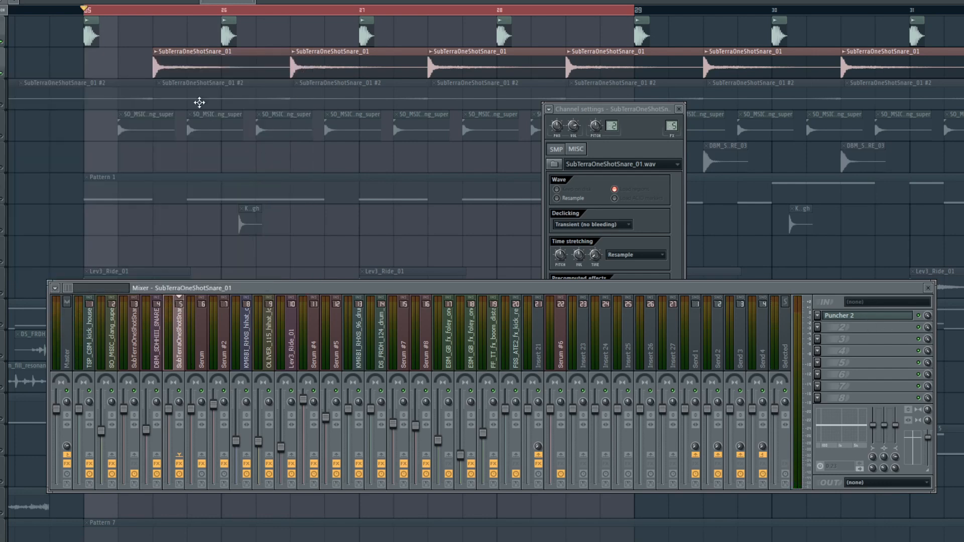
Compare the snare with Puncher 2 bypassed and enabled by playing the selected bars
left_click(919, 316)
key("space")
left_click(920, 316)
key("space")
key("space")
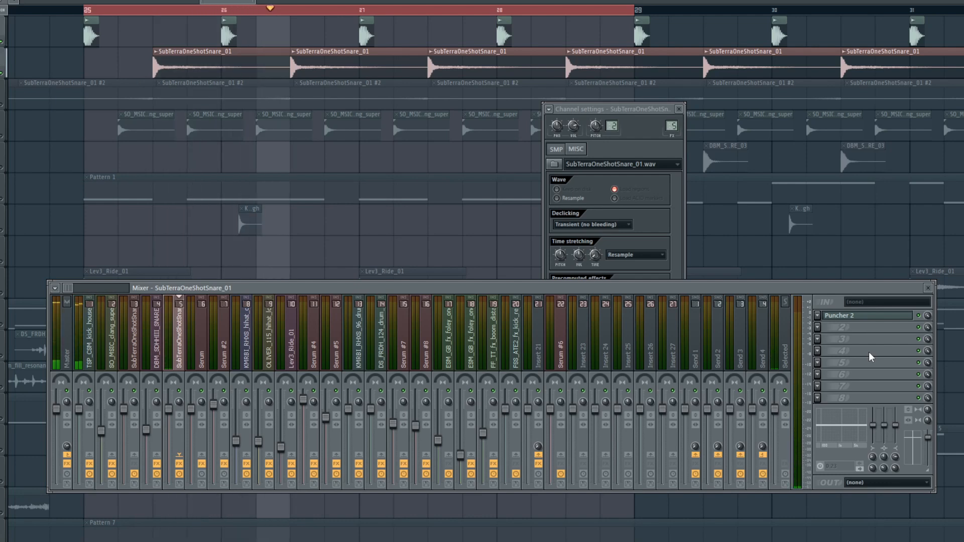
key("space")
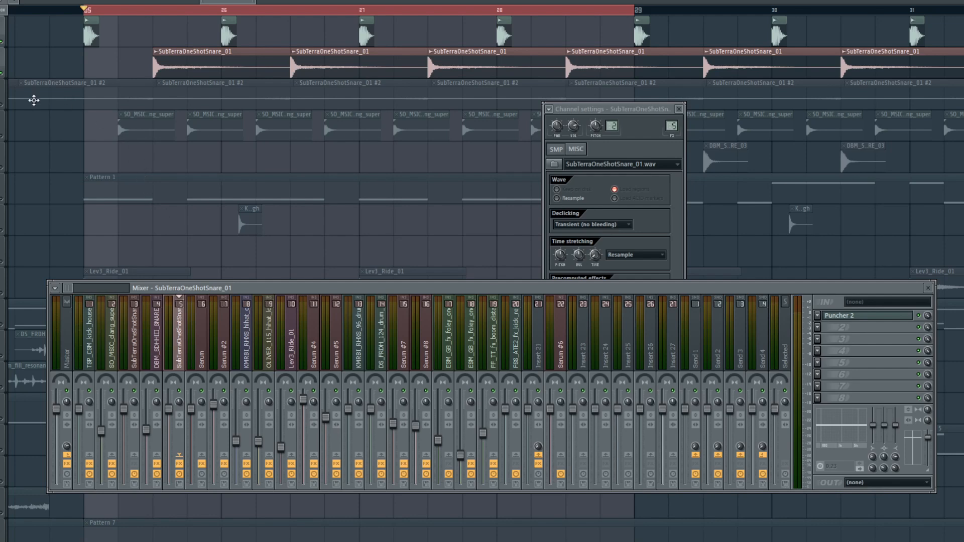
Unmute the SubTerraOneShotSnare_01 #2 track and inspect its sample's channel settings, including the Reverse option and trim control
left_click(2, 112)
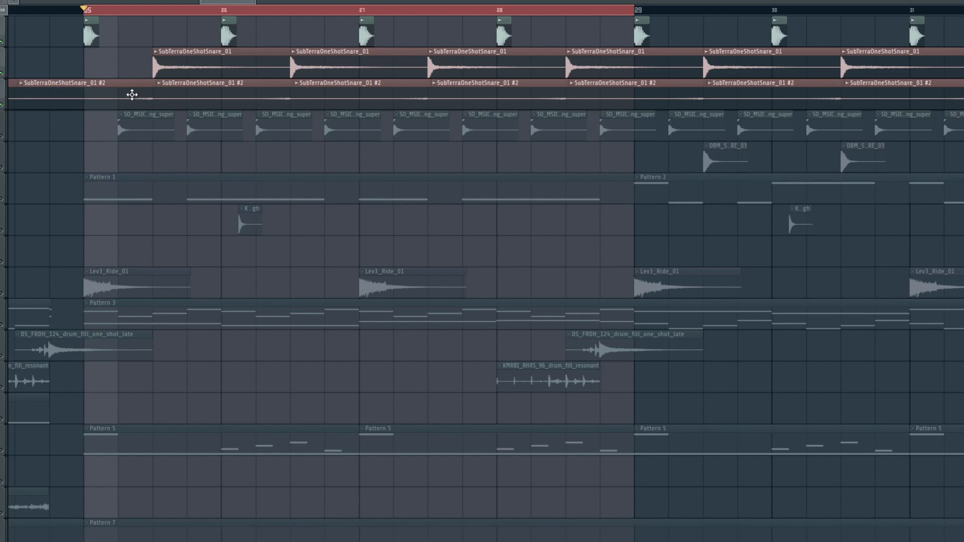
double_click(132, 94)
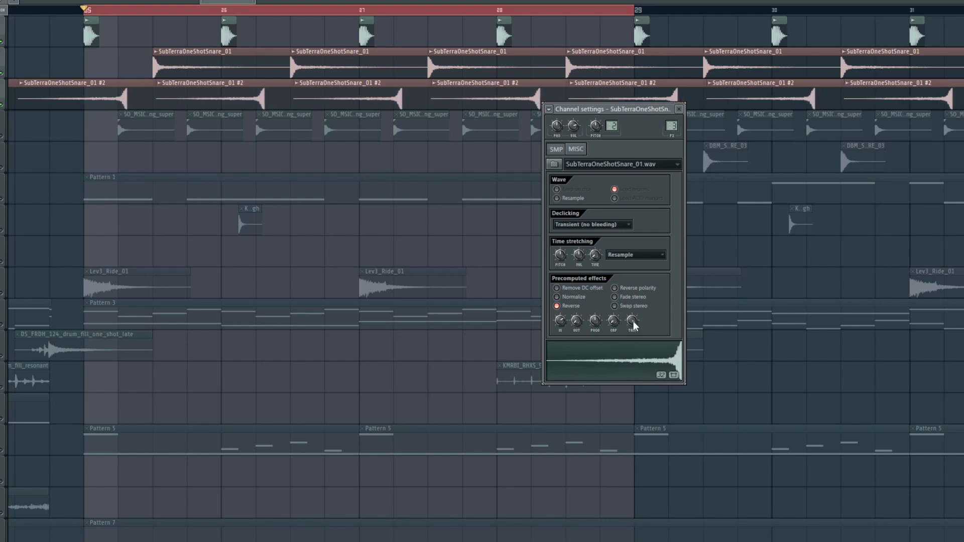
left_click_drag(633, 321, 649, 328)
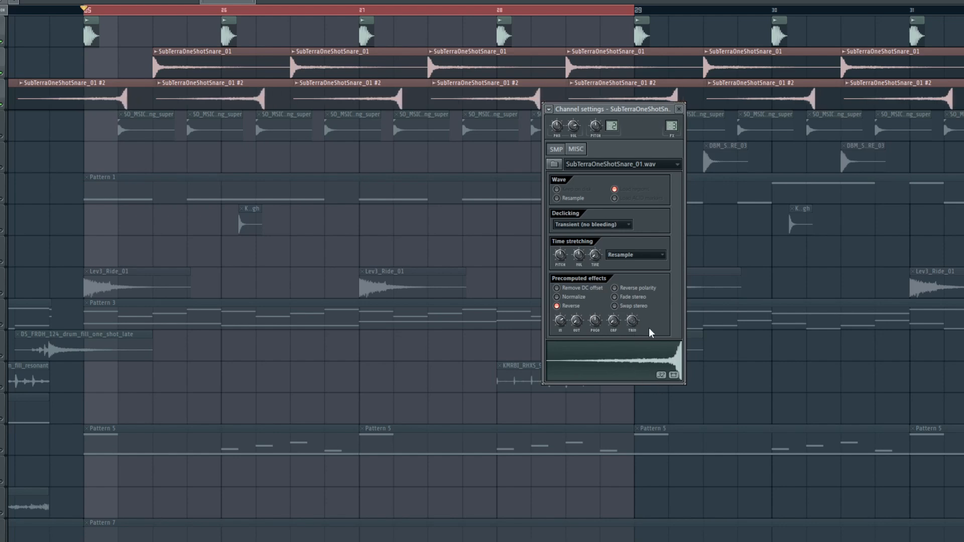
left_click(679, 109)
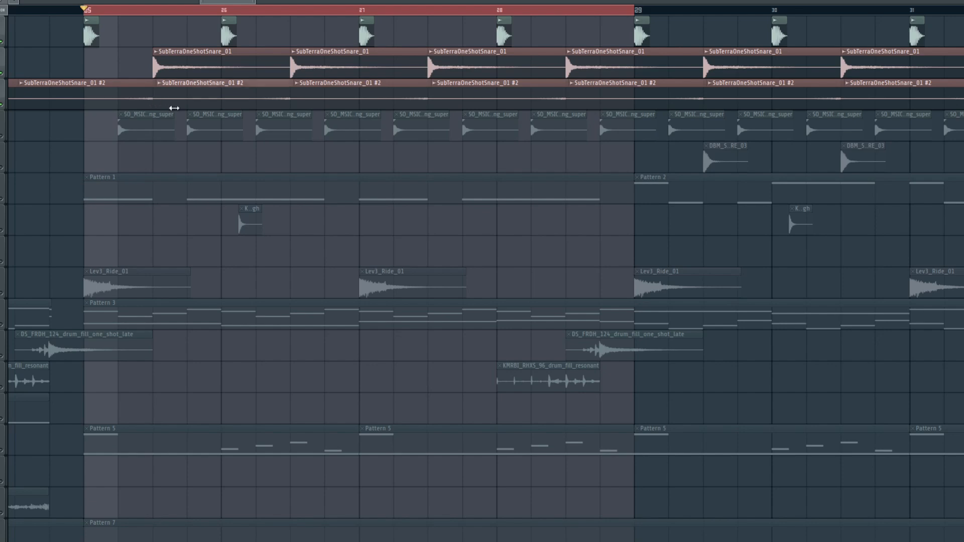
Try moving the first SubTerraOneShotSnare_01 #2 clip two tracks down and extending its end, and return it to its original track
left_click_drag(110, 96, 116, 175)
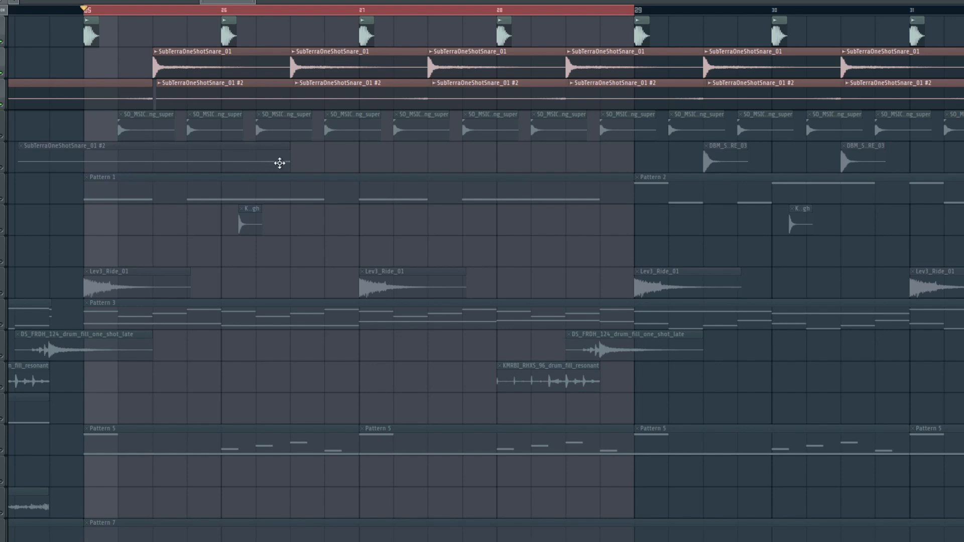
mouse_move(287, 163)
left_mouse_down()
mouse_move(422, 157)
mouse_move(285, 163)
left_mouse_up()
left_click_drag(211, 166, 209, 94)
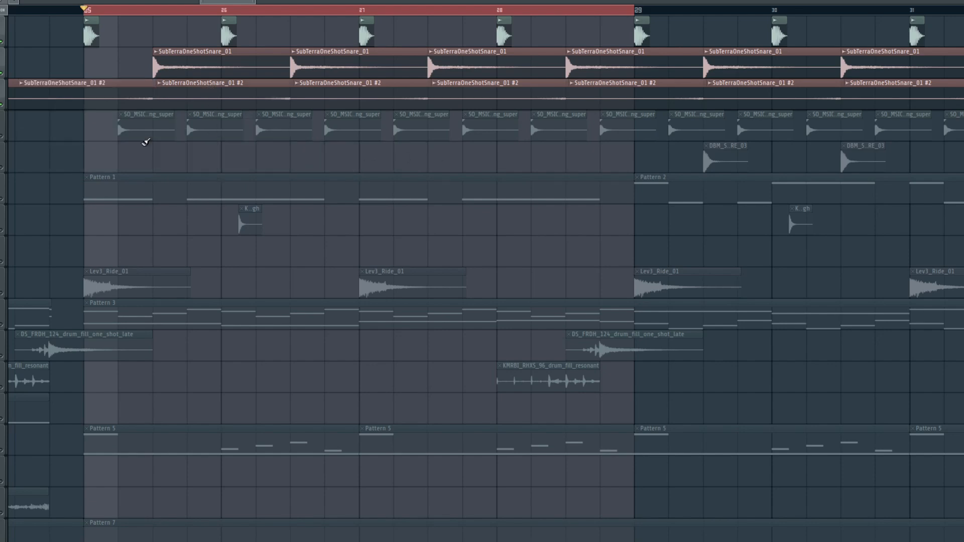
left_click_drag(120, 11, 84, 29)
Unmute the SO_MSIC_clang_super track, play the selected bars and inspect the sample's channel settings
left_click(293, 130)
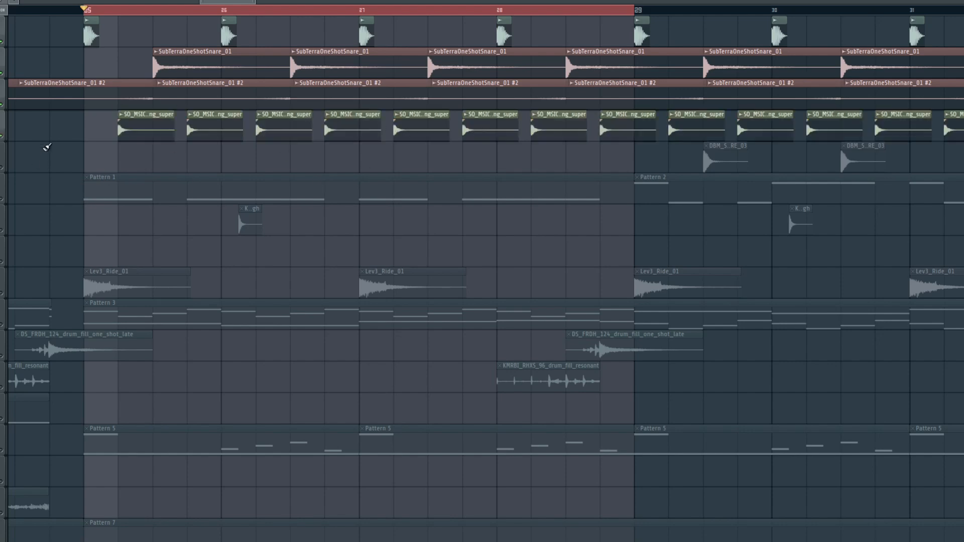
key("space")
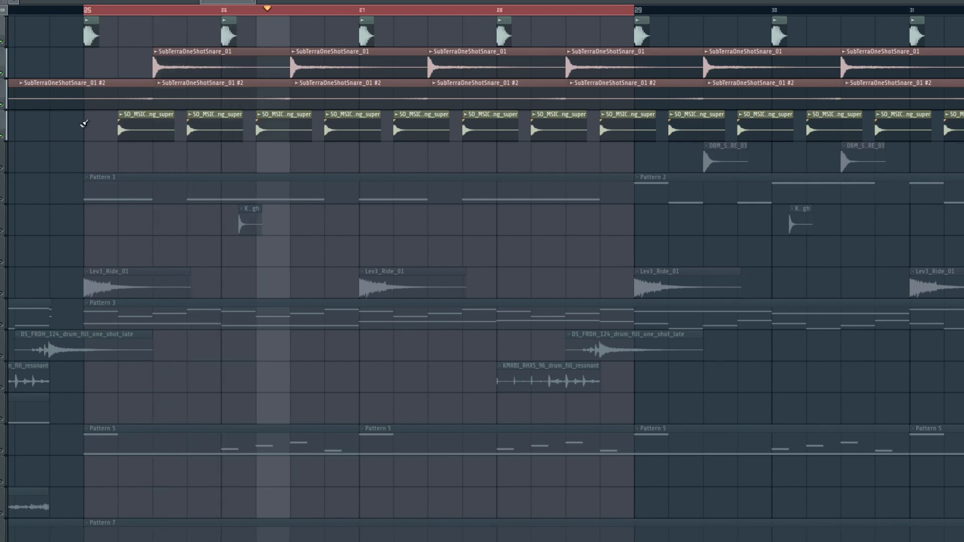
key("space")
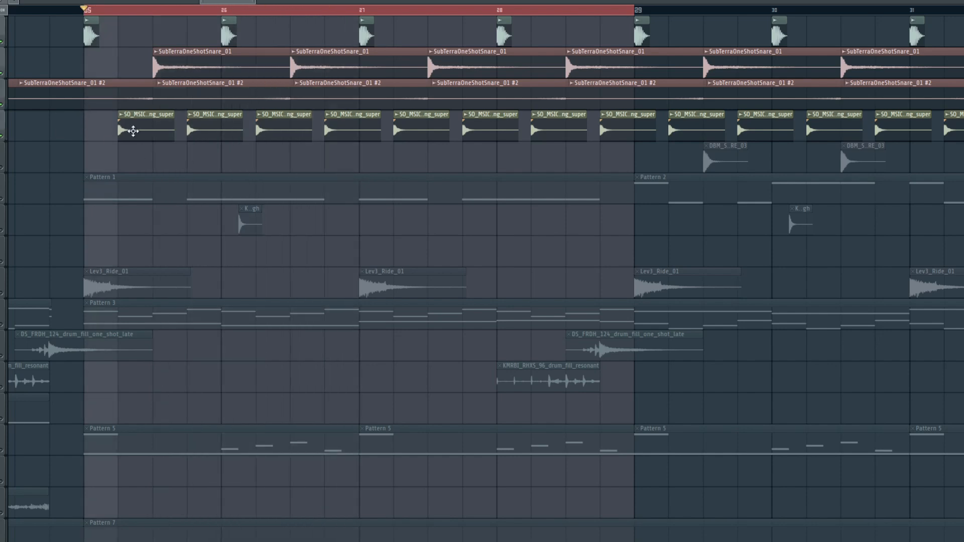
double_click(134, 130)
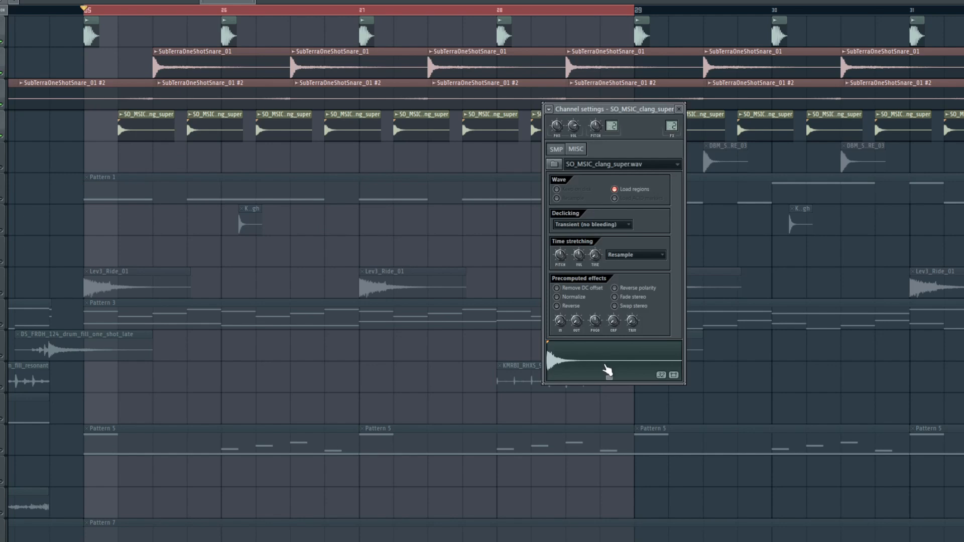
left_click(679, 109)
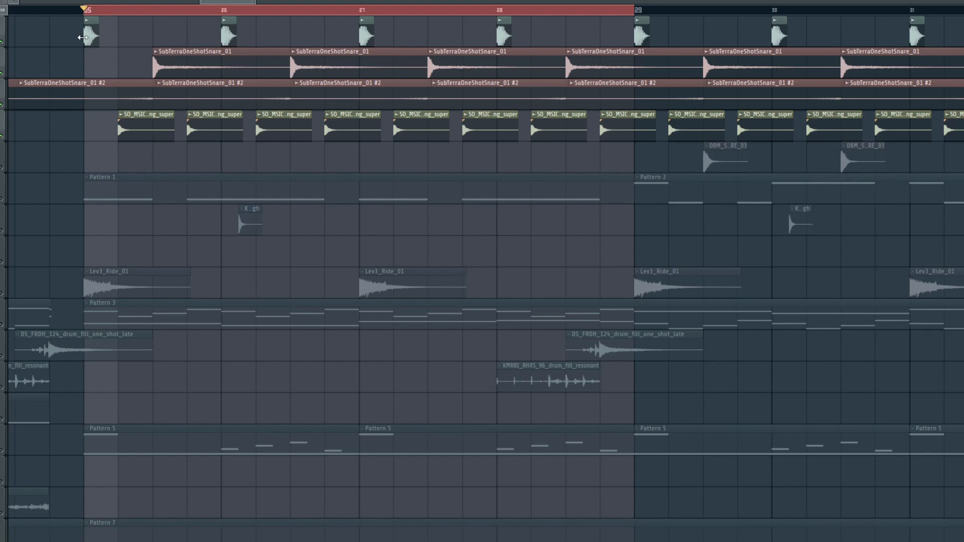
Try adding a kick clip halfway through each of bars 25 to 28 and play the resulting pattern
left_click(158, 31)
left_click(296, 31)
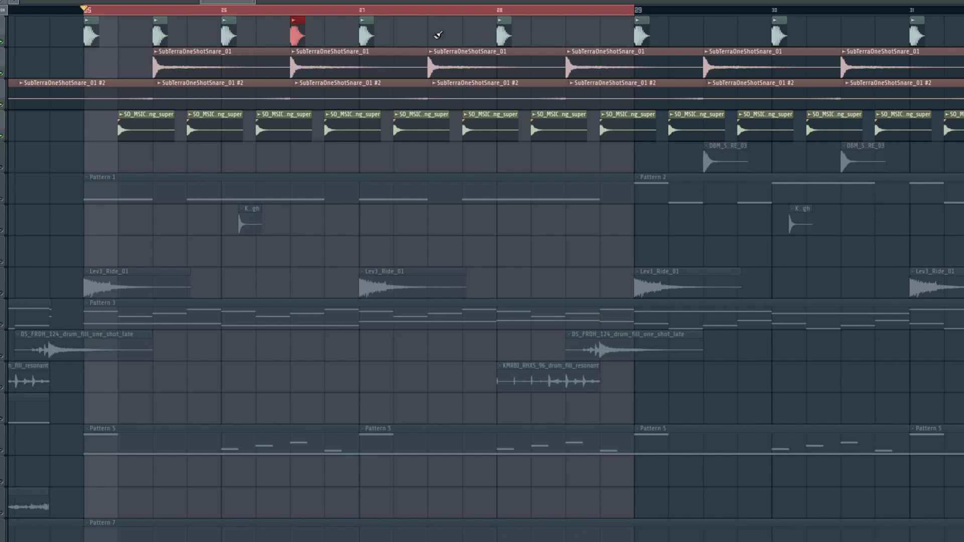
left_click(436, 32)
left_click(575, 35)
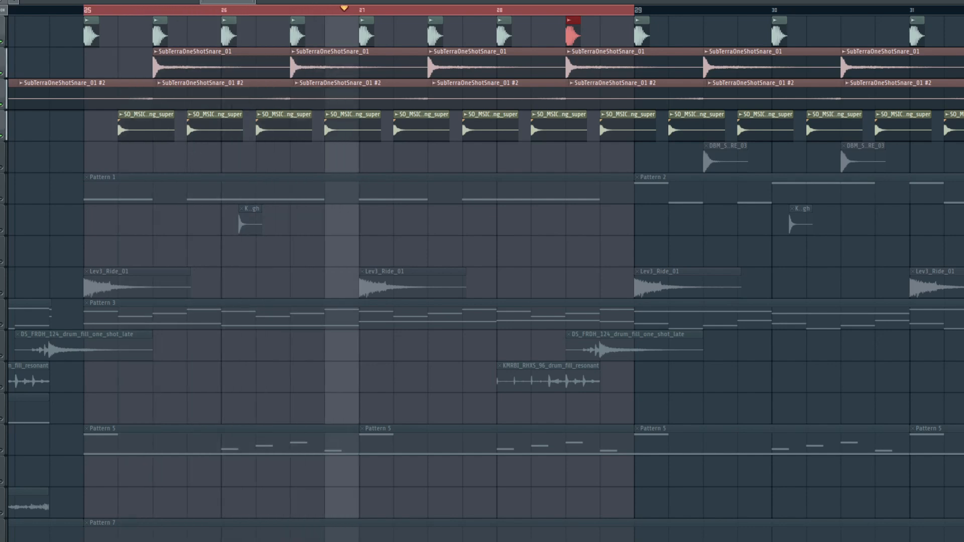
key("space")
Delete the four extra kick clips halfway through bars 25 to 28
right_click(161, 37)
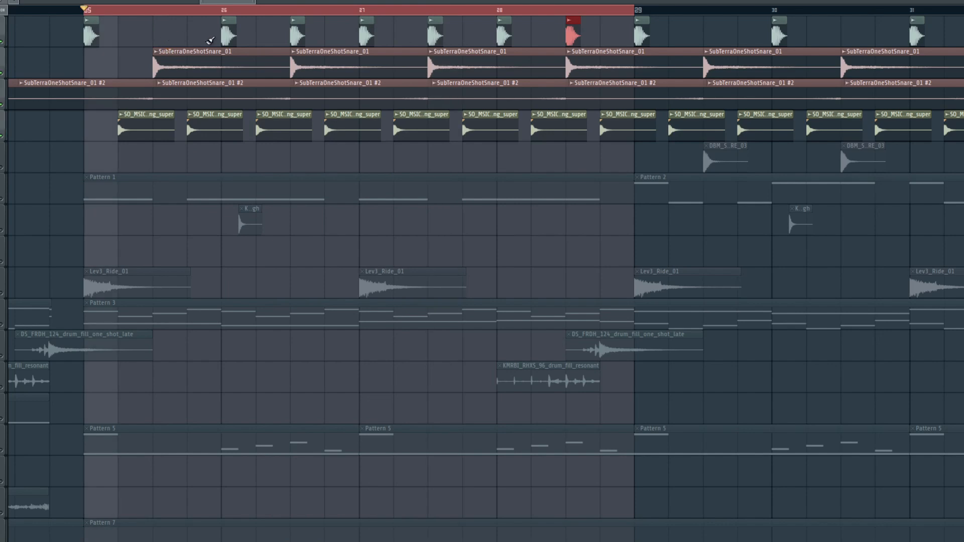
right_click(300, 36)
right_click(441, 34)
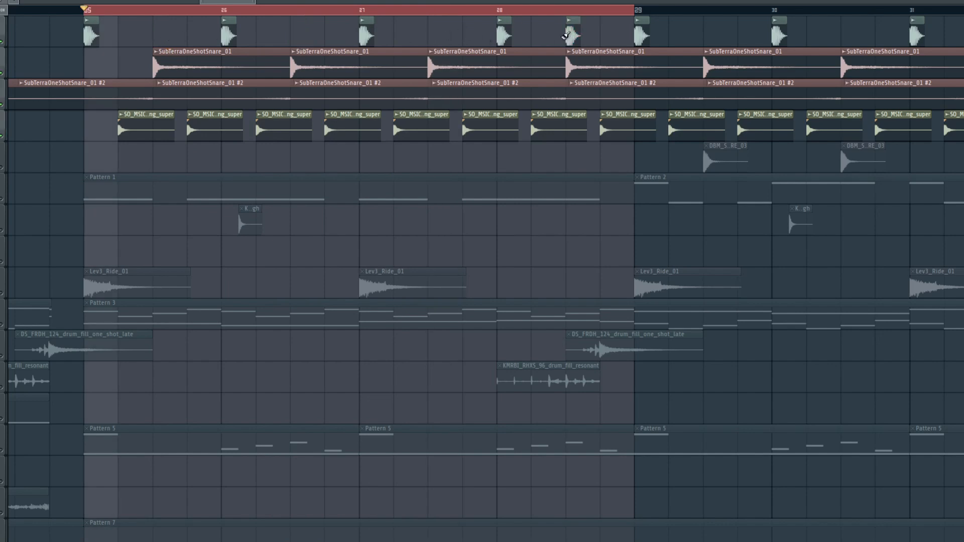
right_click(570, 35)
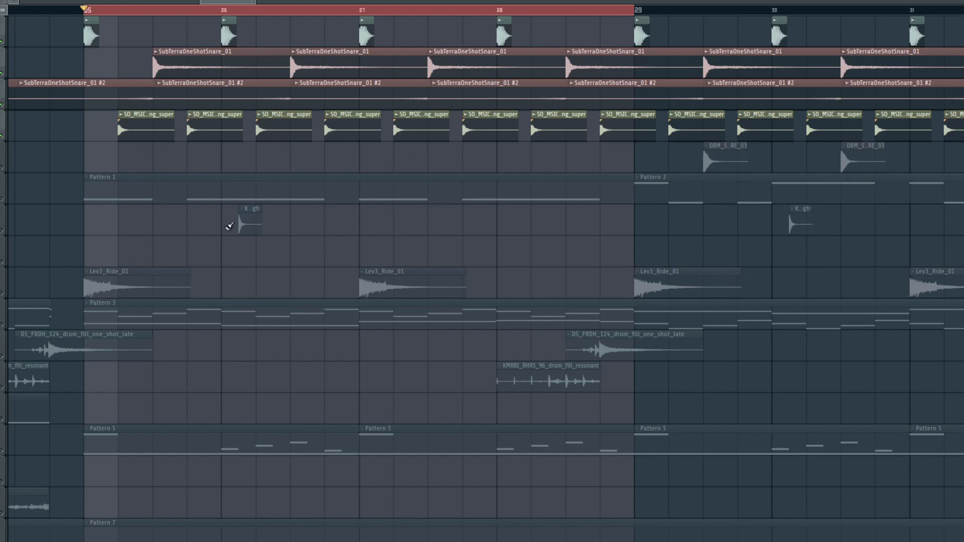
Inspect the channel settings of the KMRBI_RHXS_hihat_one_shot_tough clip and of the SO_MSIC_clang_super clip
double_click(259, 226)
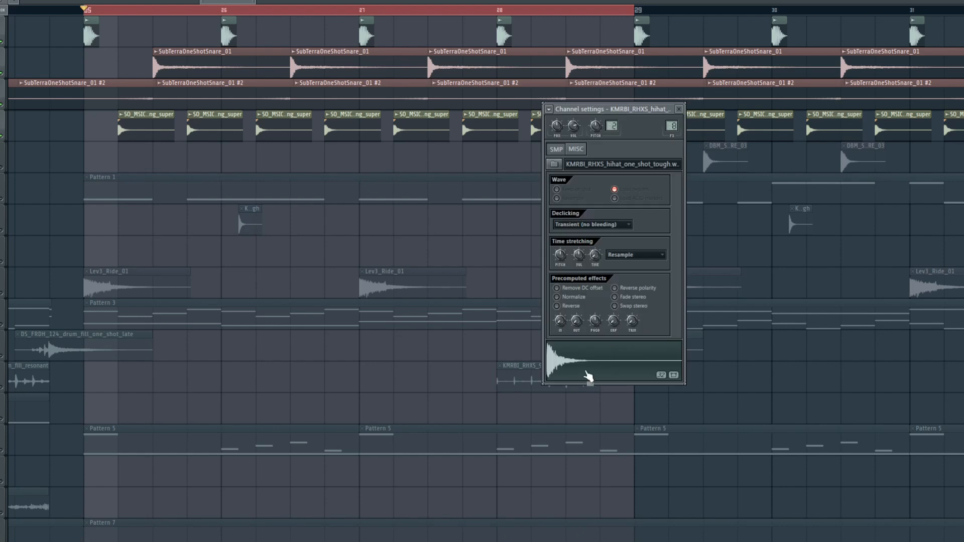
left_click(679, 109)
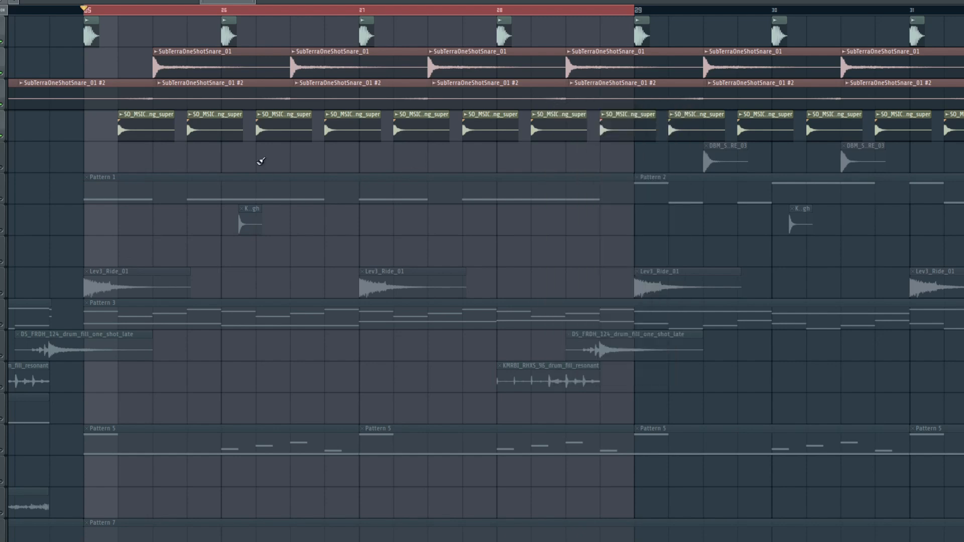
double_click(146, 116)
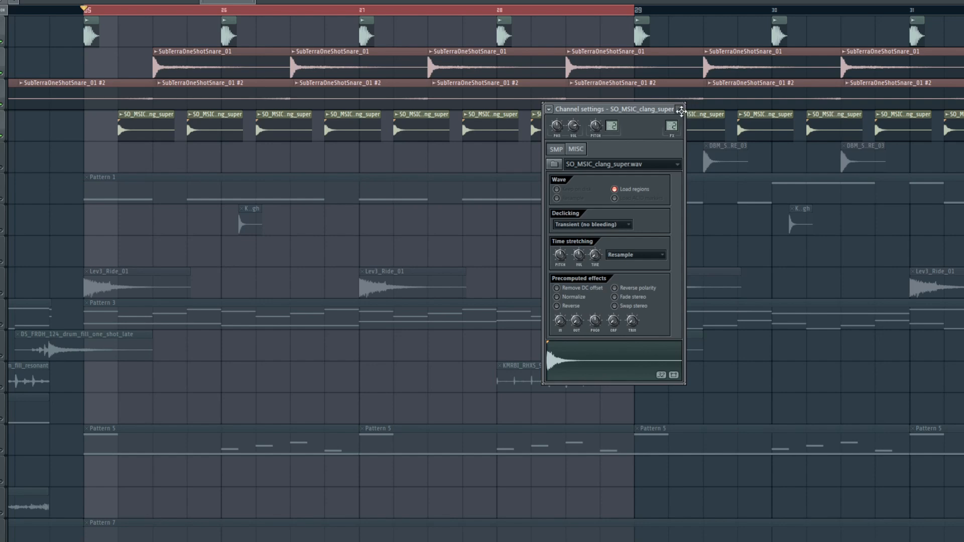
Close the SO_MSIC_clang_super channel settings and play the selected bars
left_click(679, 109)
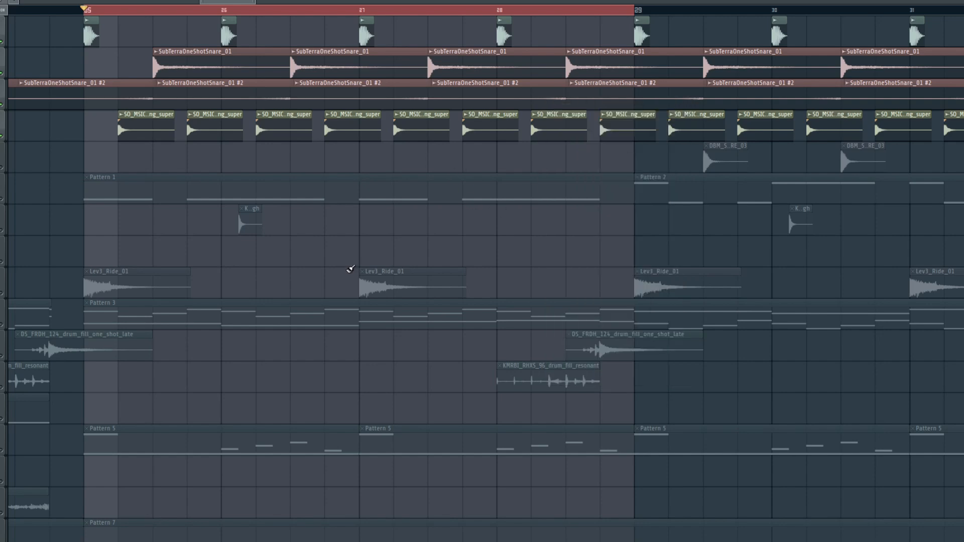
key("space")
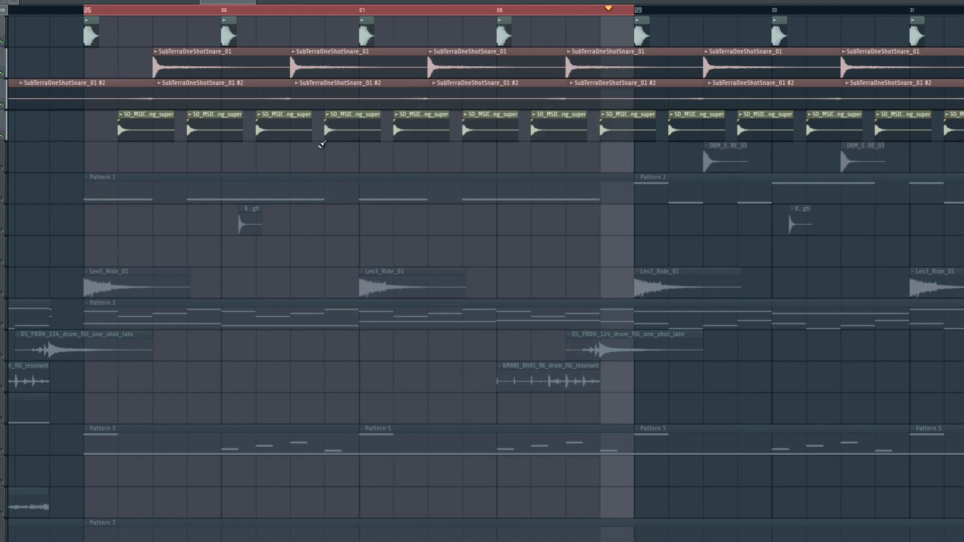
key("space")
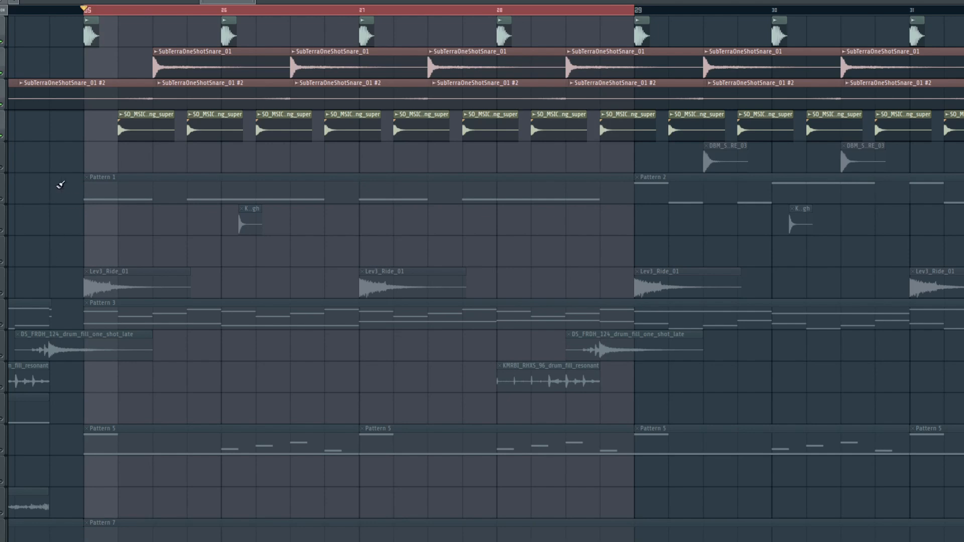
Unmute the KMRBI_RHXS_hihat_one_shot_tough track and play the selected bars with it
scroll(256, 256, "down", 1)
scroll(166, 211, "down", 1)
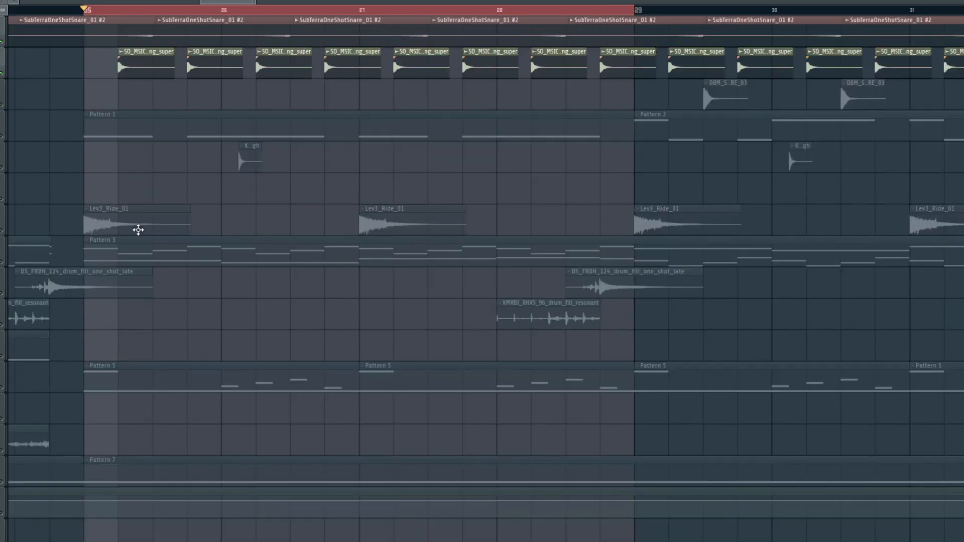
left_click(2, 168)
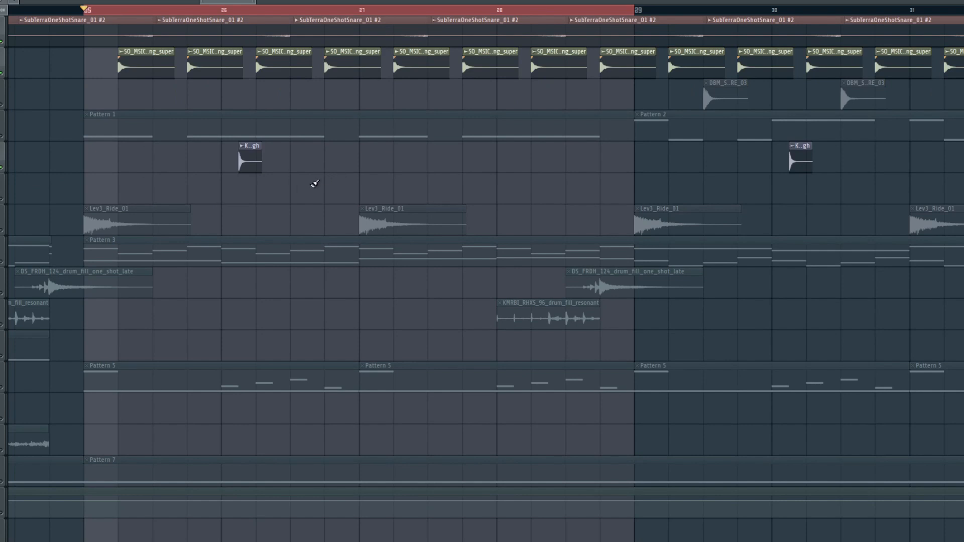
key("space")
scroll(278, 145, "up", 2)
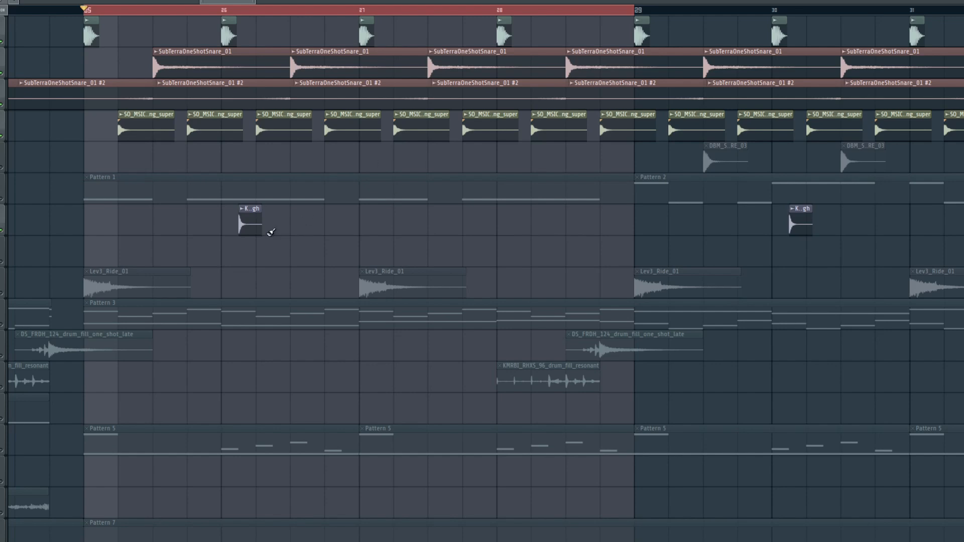
Try adding four hi-hat one-shot clips on the off-beats of bar 25 and play the resulting pattern
left_click(1, 1)
key("Escape")
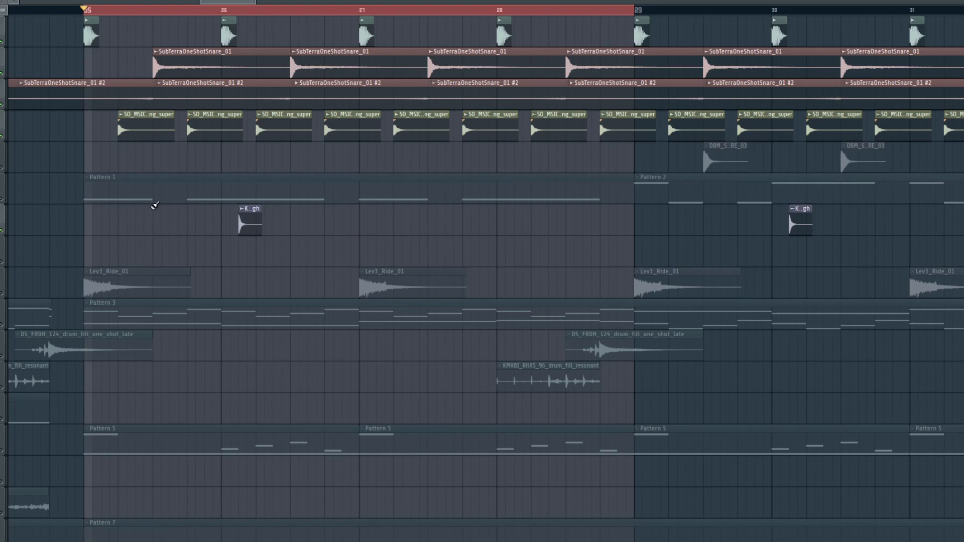
left_click(106, 222)
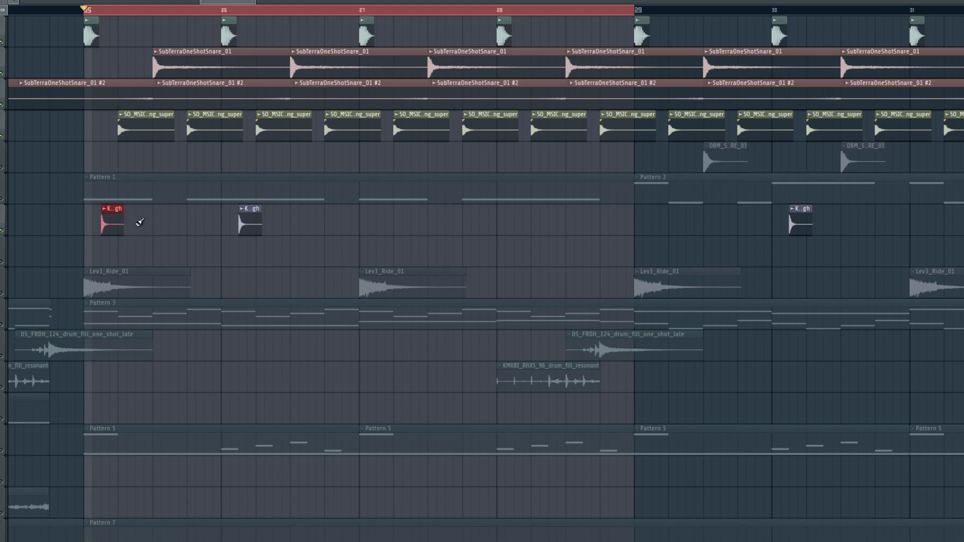
left_click(137, 222)
left_click(190, 226)
right_click(188, 227)
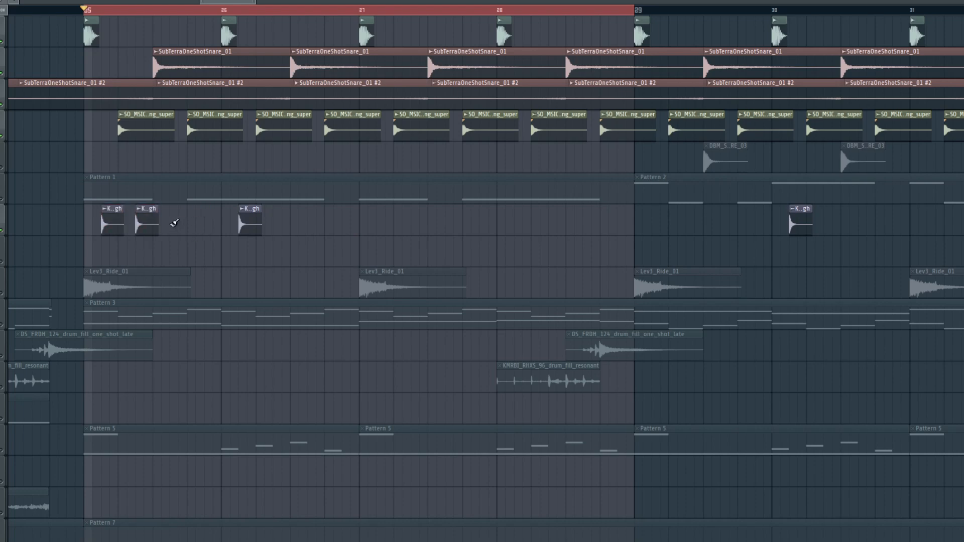
left_click(174, 223)
left_click(207, 222)
key("space")
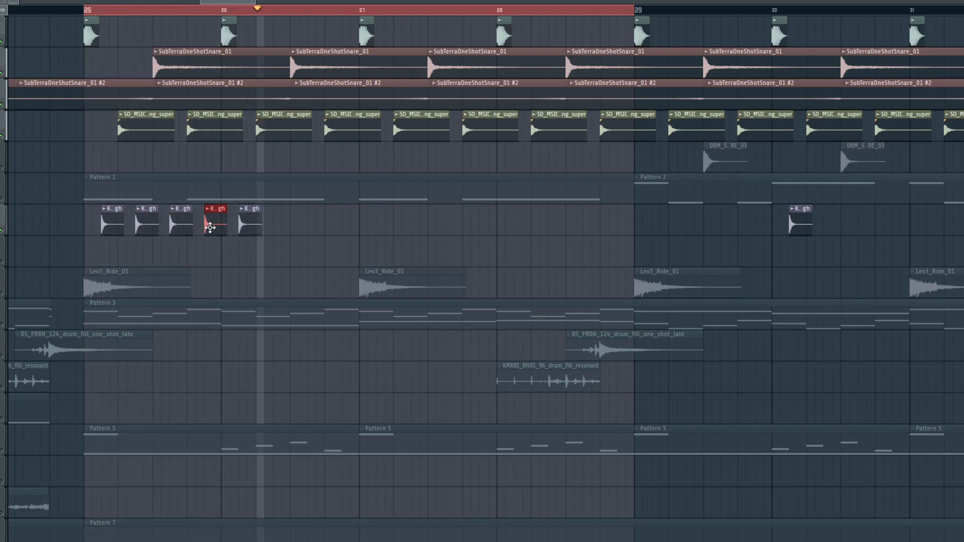
key("space")
Delete the four extra hi-hat one-shot clips from bar 25
right_click(213, 224)
right_click(181, 224)
right_click(146, 222)
right_click(112, 223)
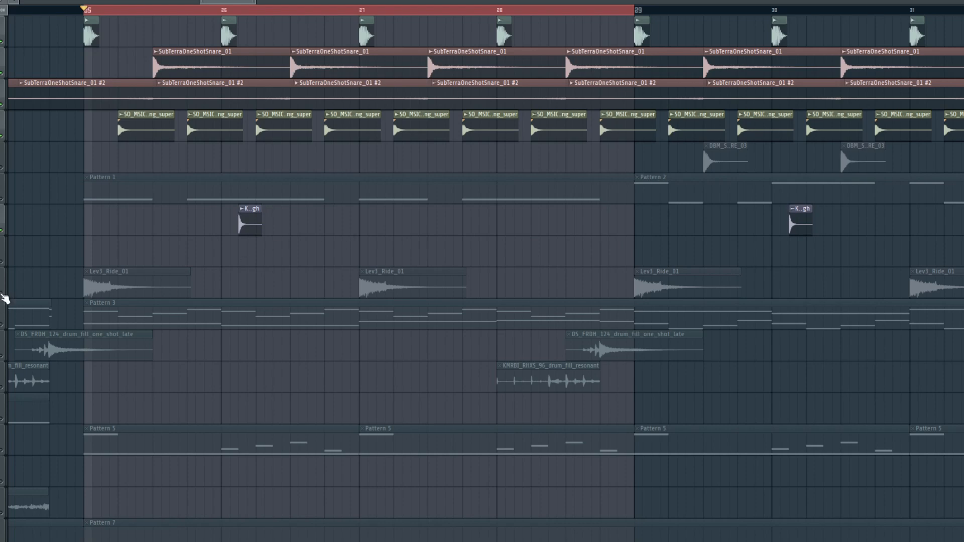
Unmute the Lev3_Ride_01 track in the playlist
left_click(2, 293)
scroll(243, 237, "down", 3)
scroll(244, 237, "up", 3)
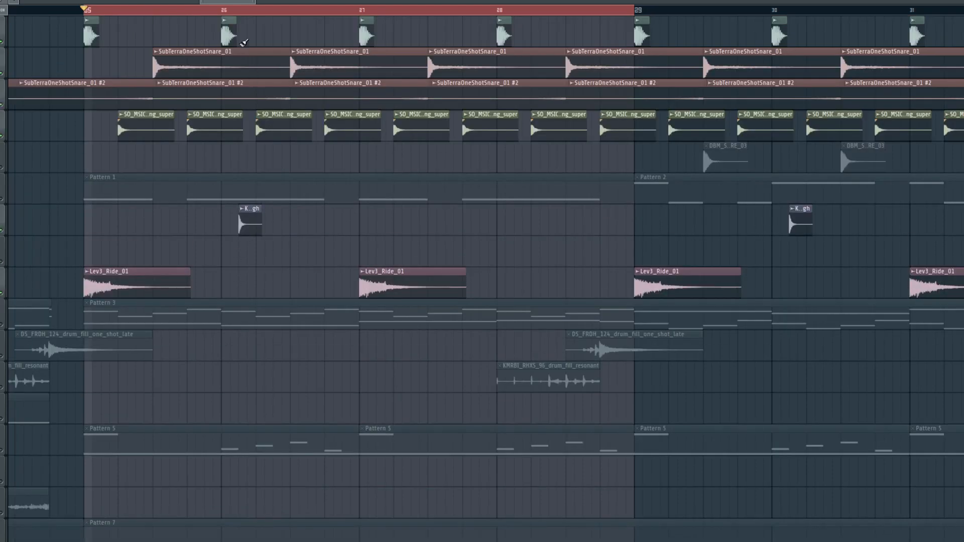
mouse_move(225, 2)
left_mouse_down()
mouse_move(168, 1)
mouse_move(245, 11)
mouse_move(225, 12)
left_mouse_up()
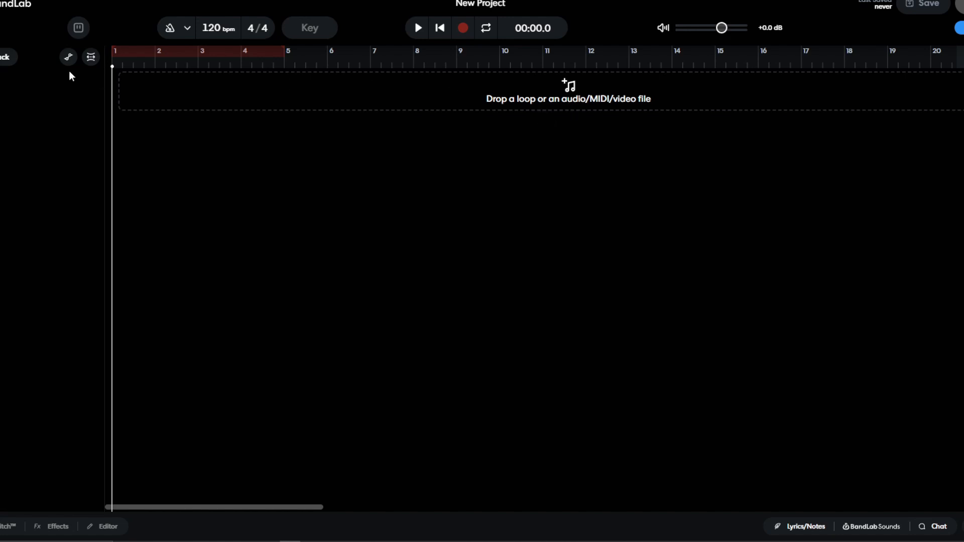
Switch to BandLab and add a virtual instruments track to the new project
left_click(4, 60)
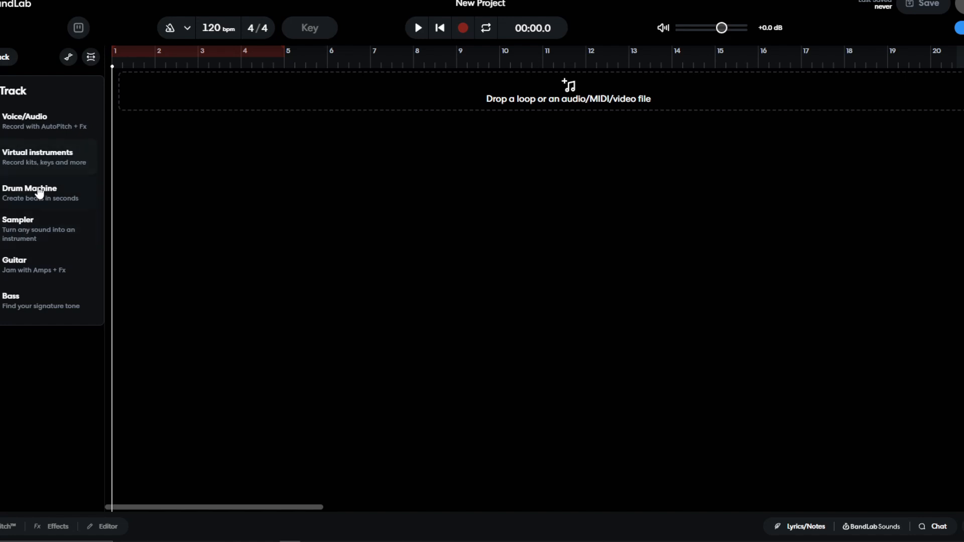
left_click(37, 160)
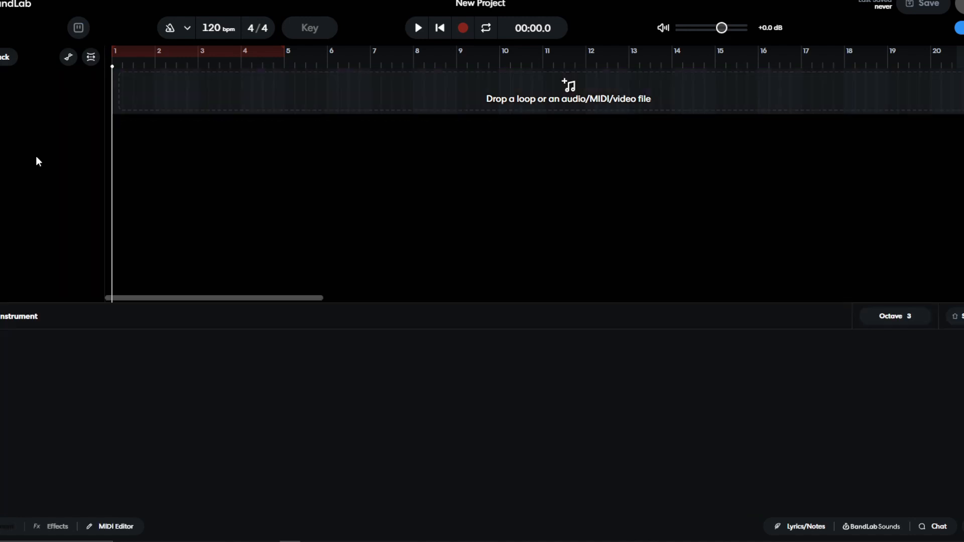
left_click(59, 359)
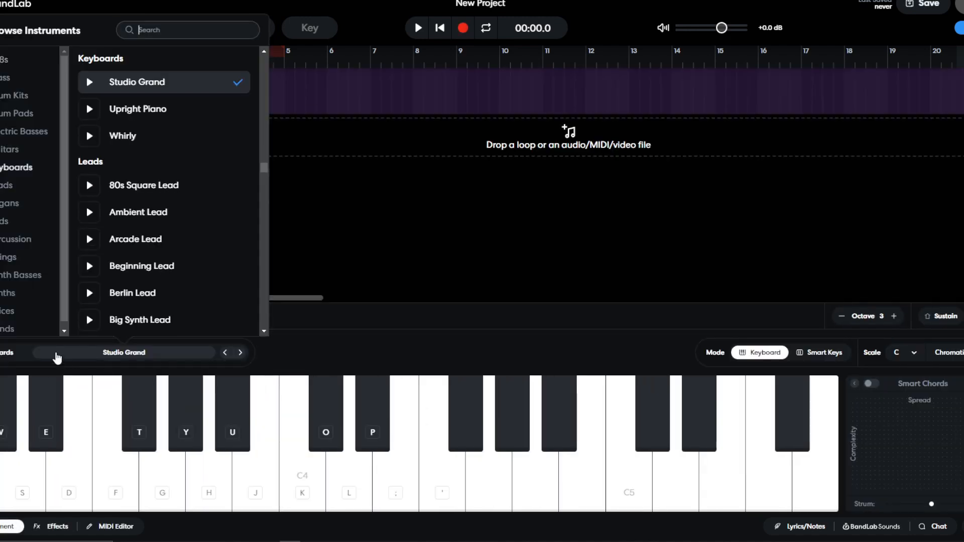
left_click(32, 334)
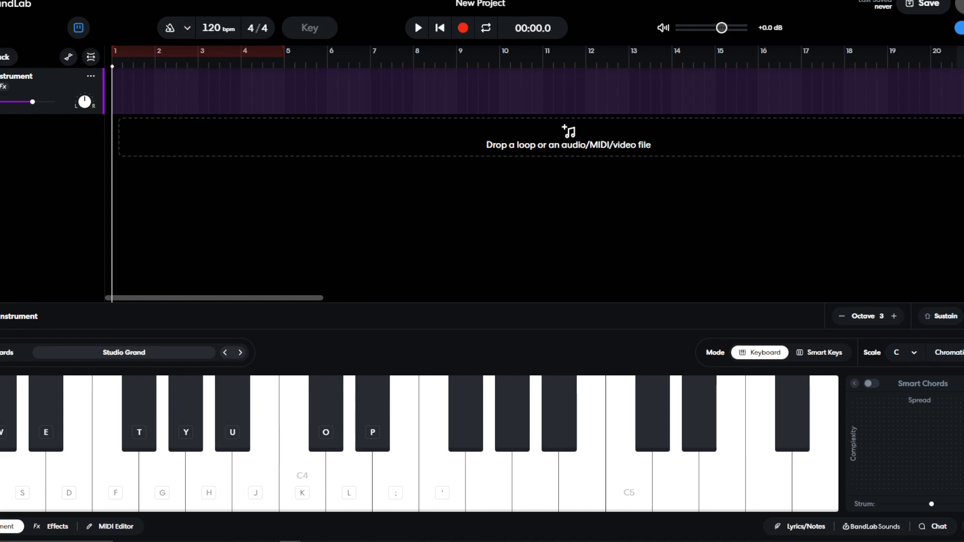
Browse the Drum Pads instruments and preview kits such as 8 Bit Chiptune, 808, 909 and Abstract Hip Hop
left_click(153, 352)
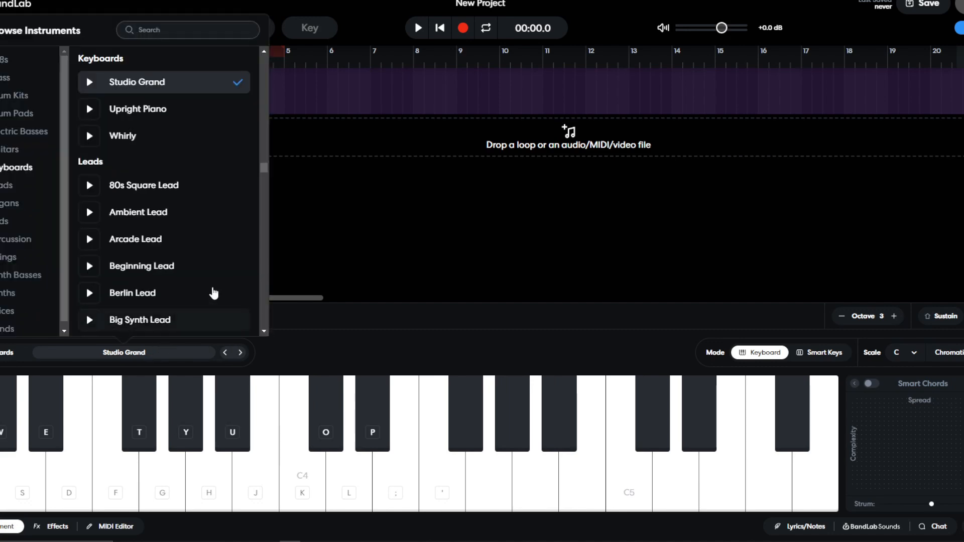
left_click(10, 121)
left_click(92, 117)
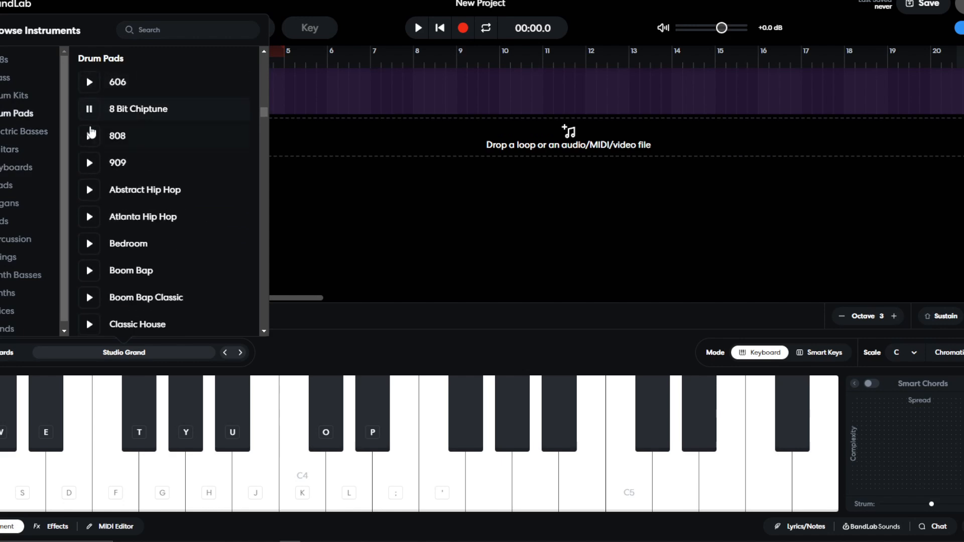
left_click(89, 136)
left_click(89, 165)
left_click(90, 196)
left_click(90, 219)
left_click(89, 244)
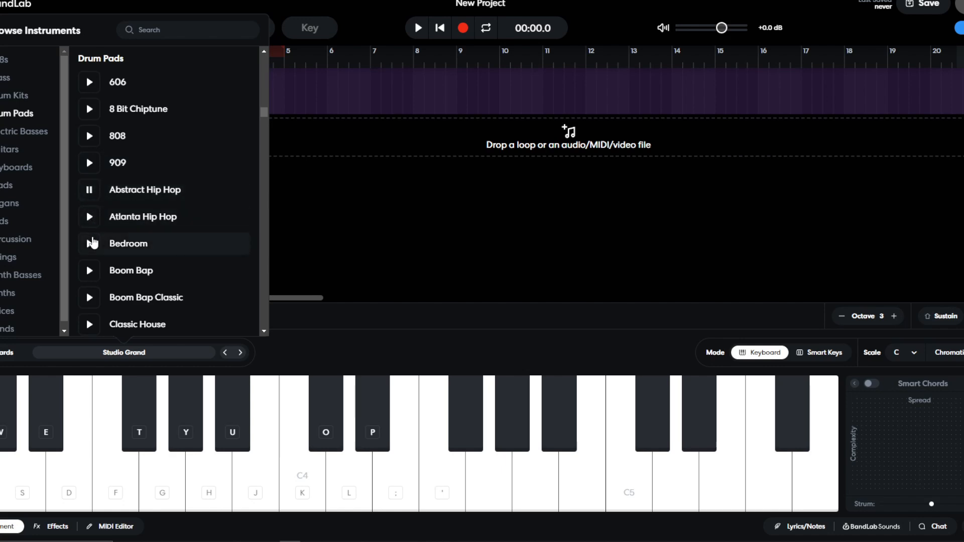
Preview the Classic House drum pad kit and load it on the instrument track
scroll(117, 259, "down", 2)
left_click(88, 213)
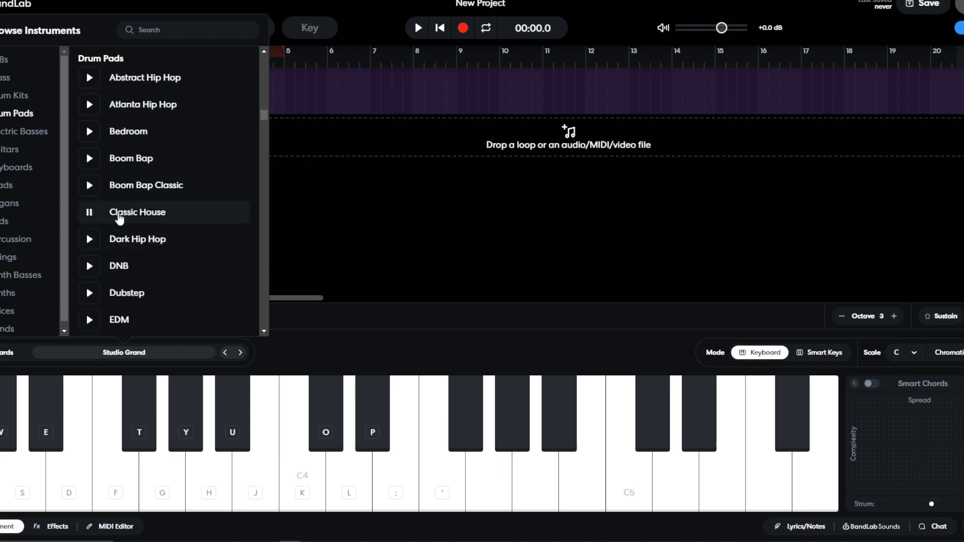
left_click(119, 221)
left_click(378, 301)
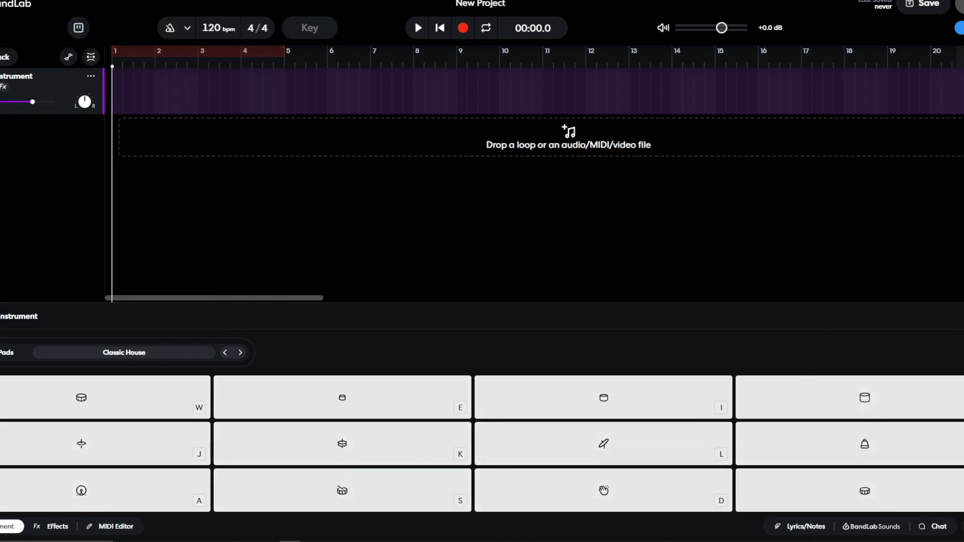
Open the track's MIDI editor and place a kick note on the first beat of bar 1
left_click(109, 526)
scroll(181, 437, "down", 3)
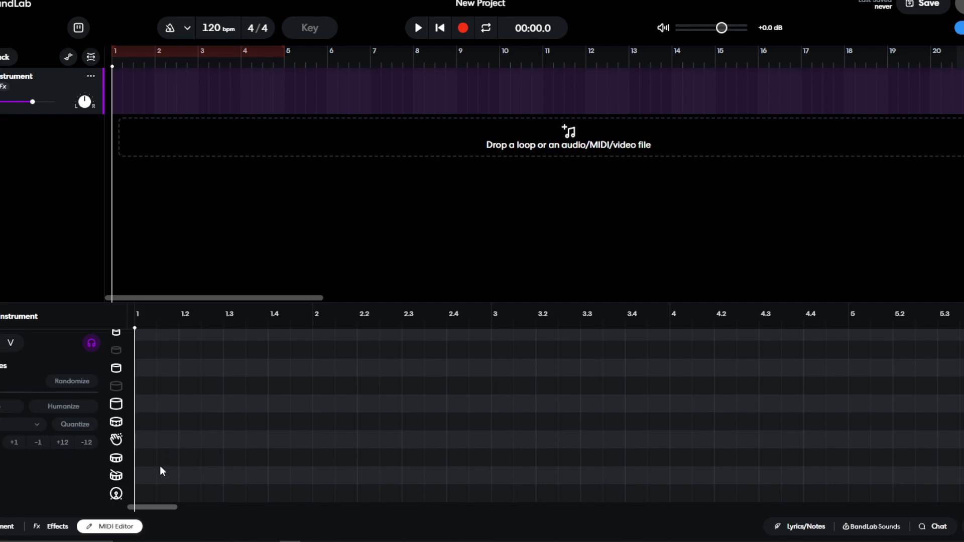
left_click(140, 493)
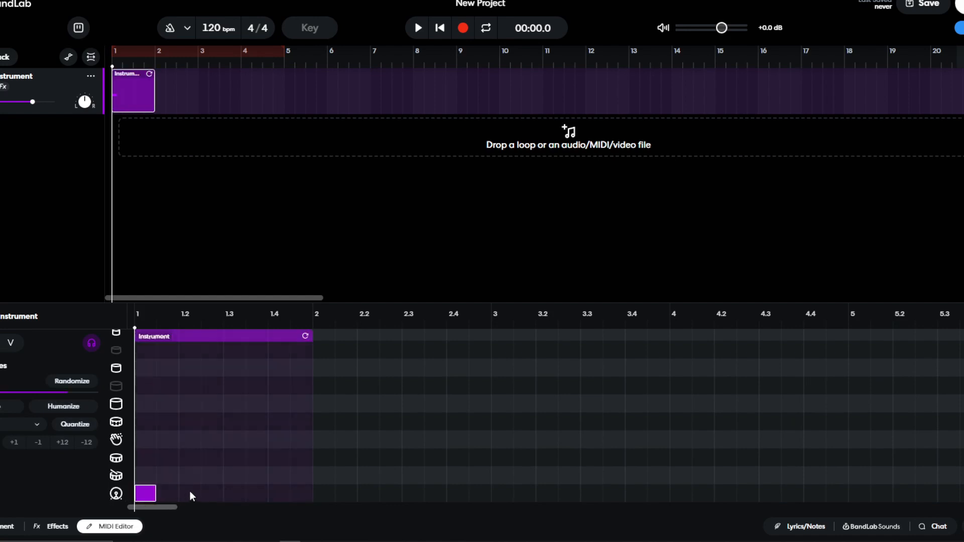
left_click(185, 493)
left_click_drag(189, 494, 322, 480)
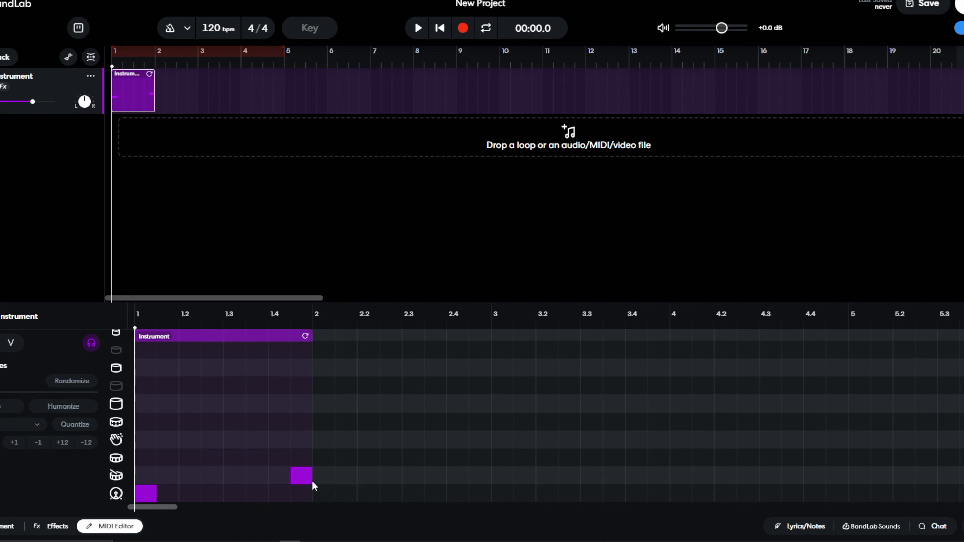
right_click(300, 476)
left_click(315, 440)
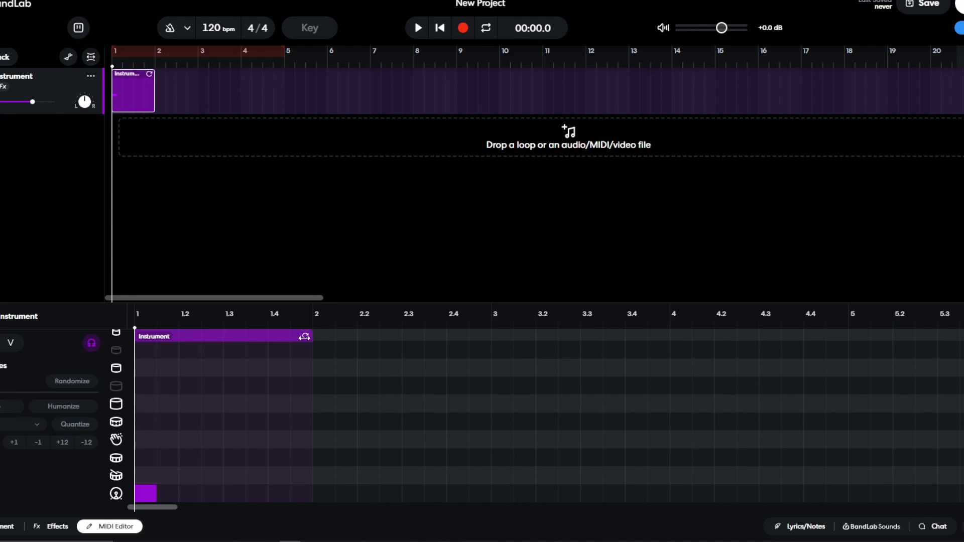
Loop the one-bar drum region out to bar 5 and add kick notes on beats 2, 3 and 4 of bar 1
left_click_drag(311, 336, 848, 352)
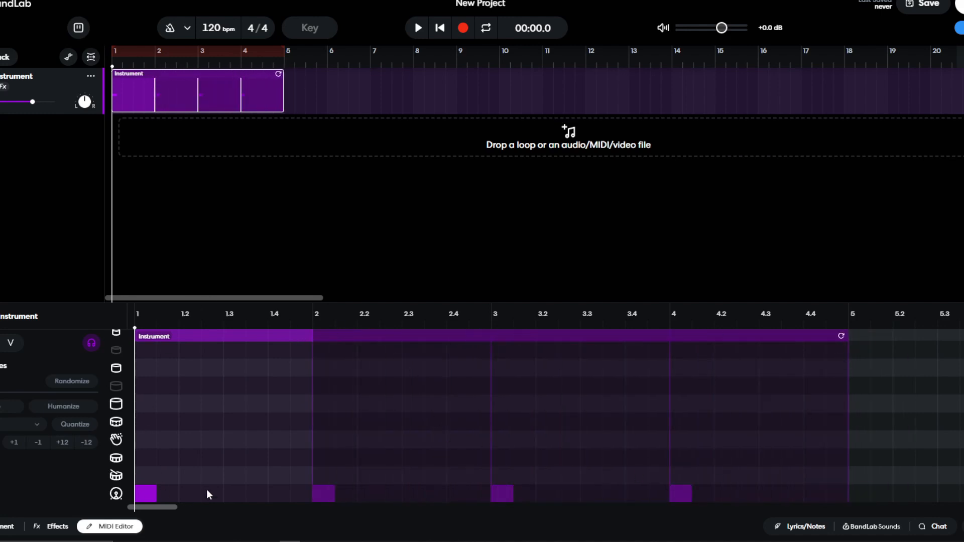
left_click(186, 494)
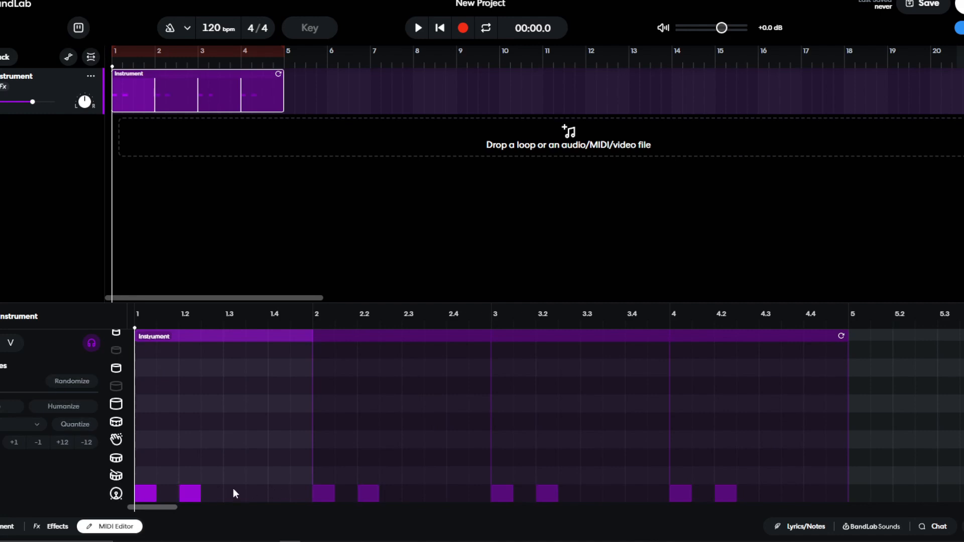
left_click(278, 494)
left_click(233, 492)
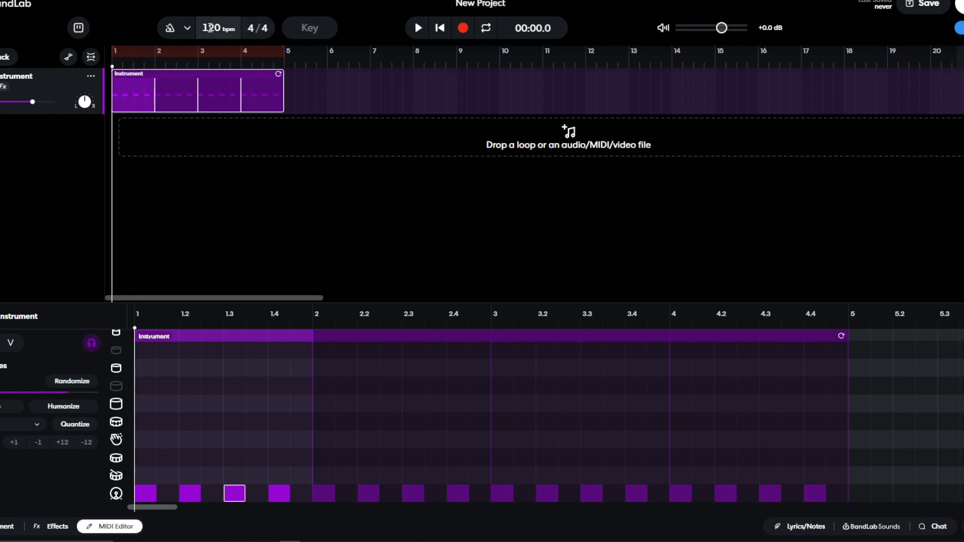
Set the project tempo to 128 bpm and play the kick pattern briefly
left_click_drag(211, 28, 204, 12)
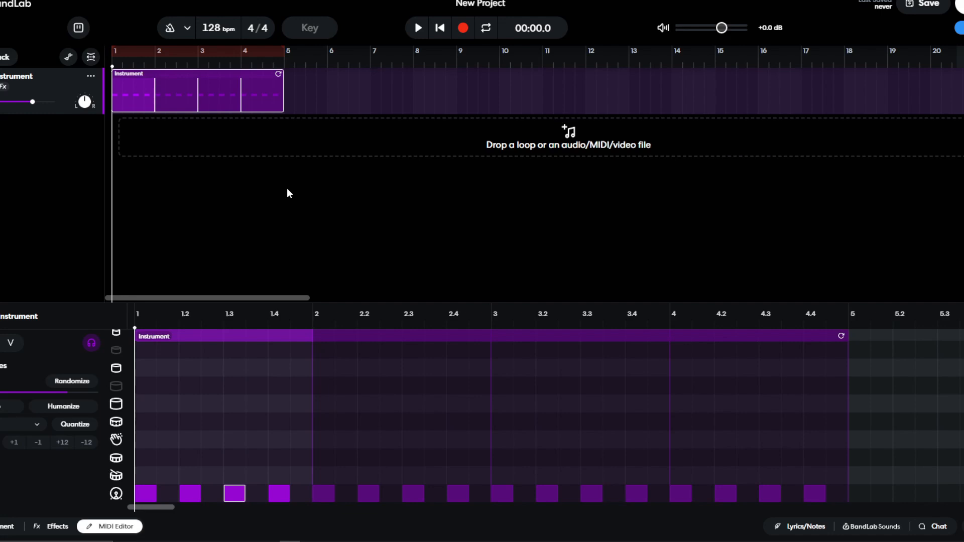
left_click(418, 28)
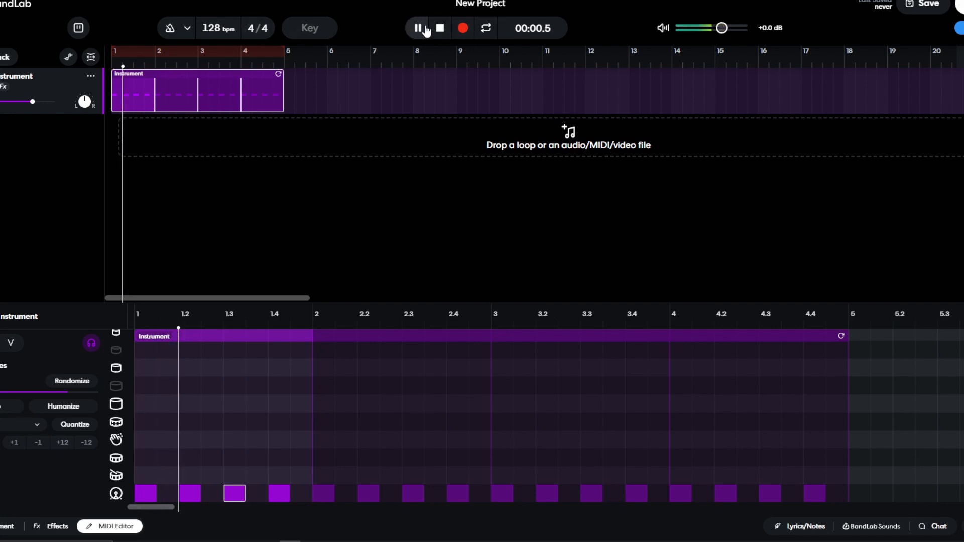
left_click(440, 28)
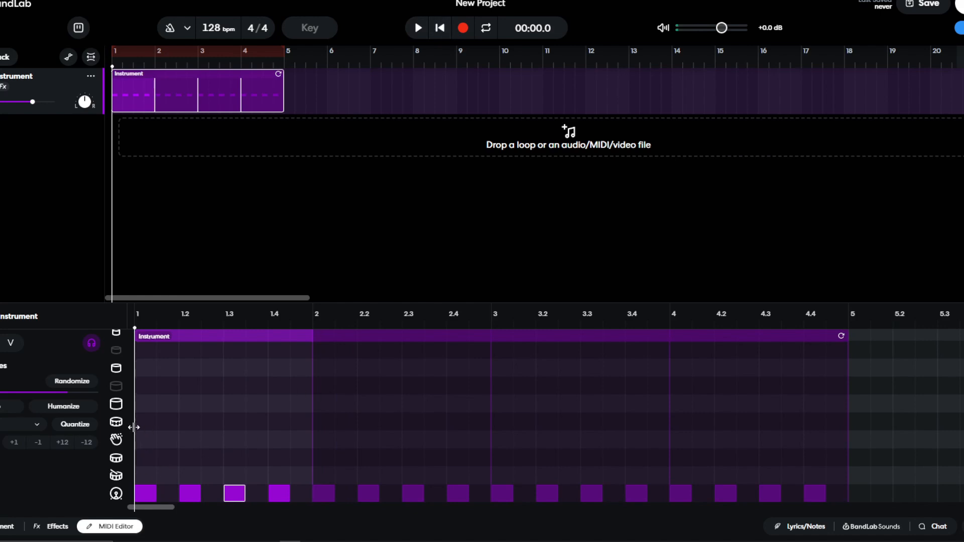
Preview two other drum sounds and place notes of the second one on all four off-beats of bar 1
left_click(115, 406)
left_click(115, 371)
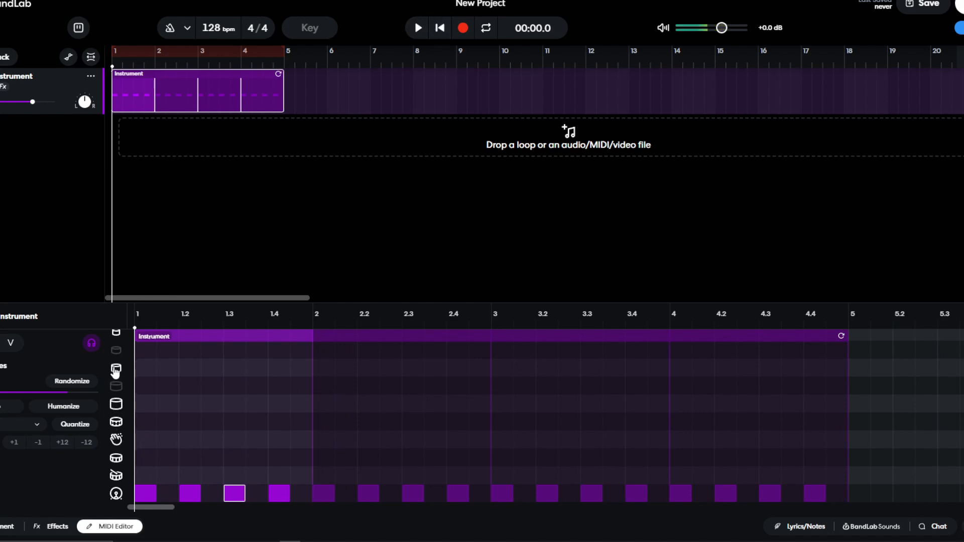
left_click(146, 368)
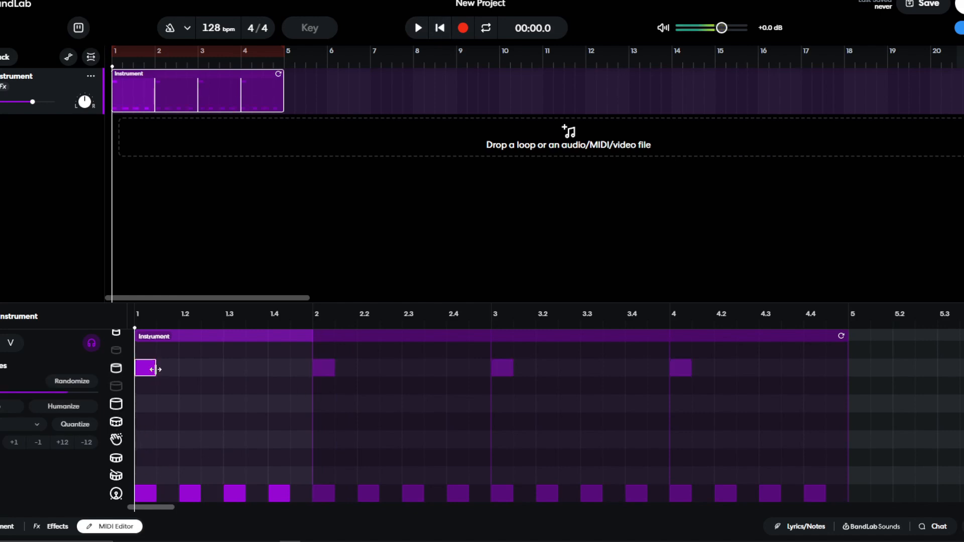
left_click(211, 368)
left_click(257, 367)
left_click(294, 369)
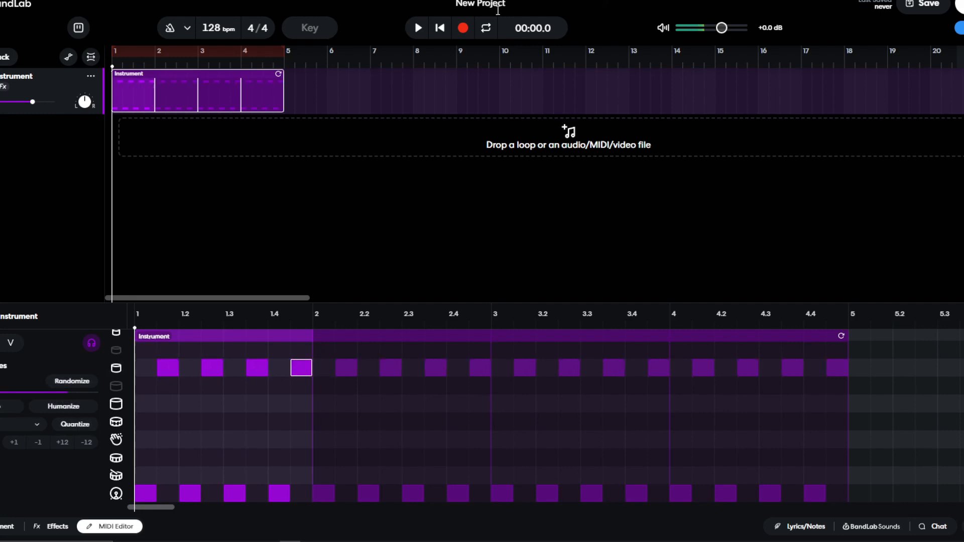
Play the kick and off-beat pattern briefly, and add tilted-cymbal notes on all four beats of bar 1
left_click(419, 29)
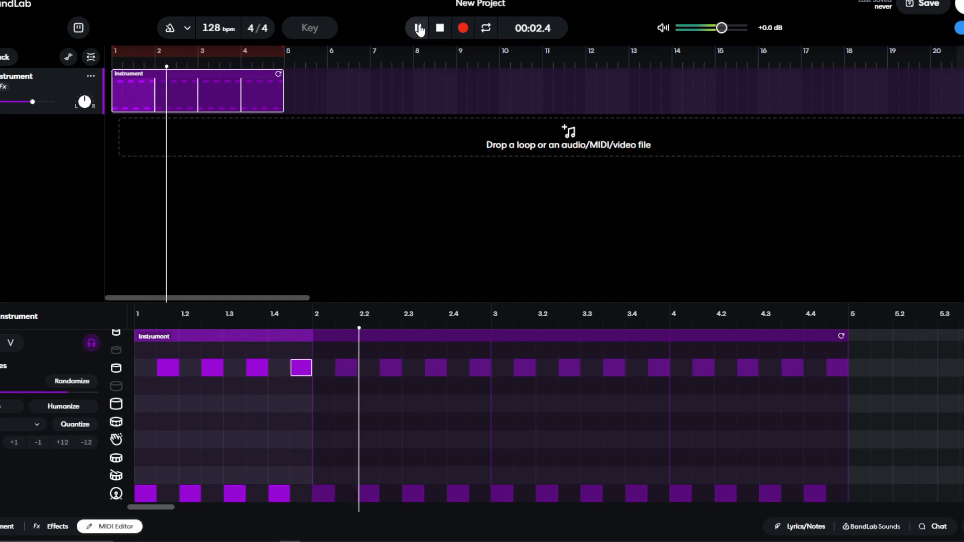
left_click(419, 28)
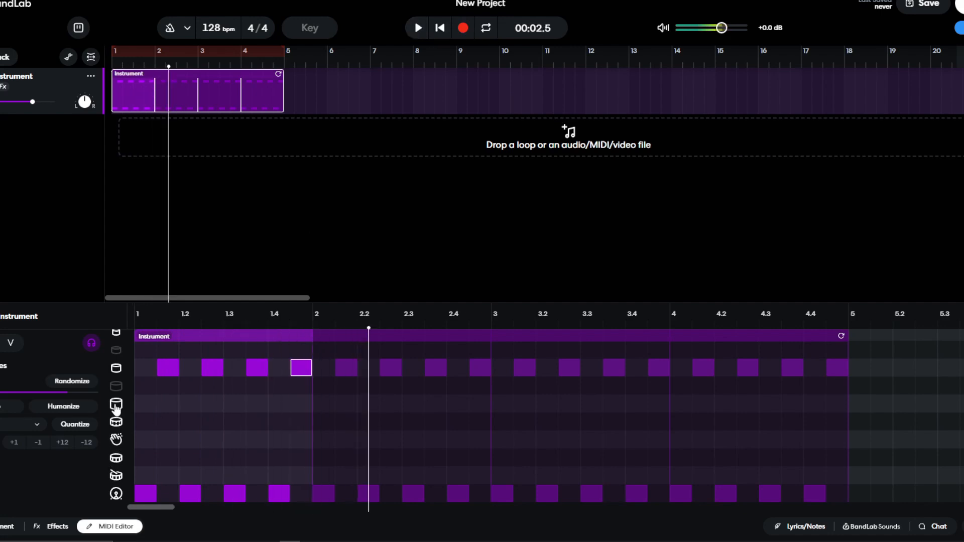
scroll(116, 396, "up", 3)
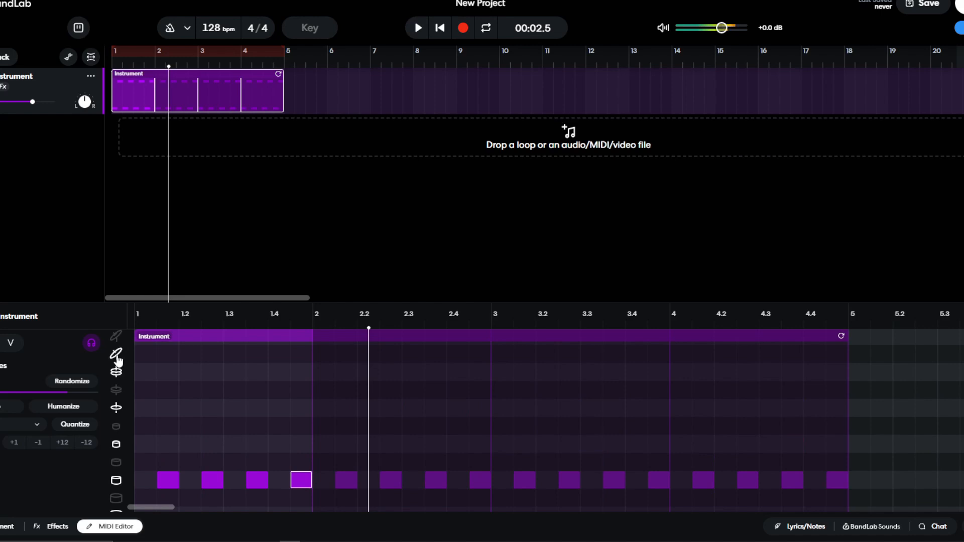
left_click(140, 355)
left_click(184, 354)
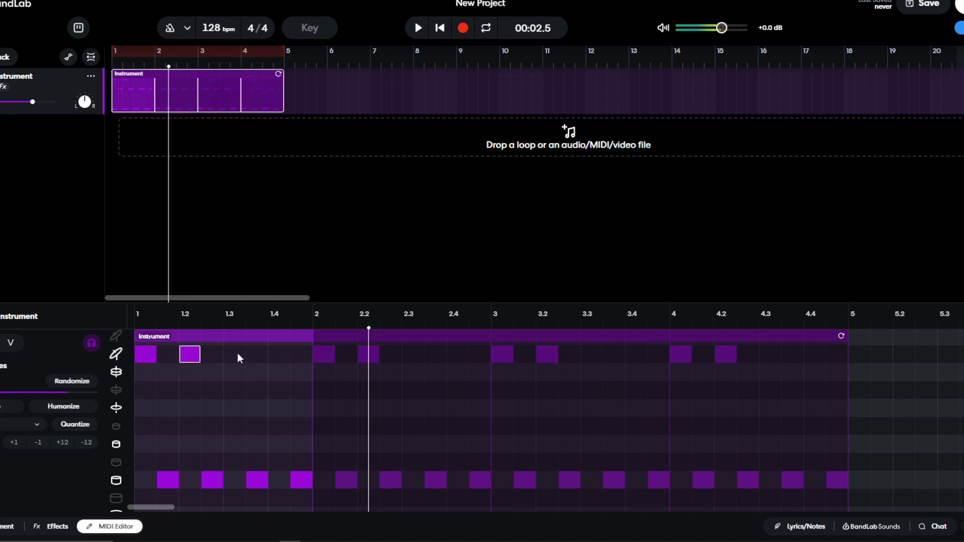
left_click(236, 354)
left_click(275, 357)
scroll(272, 409, "down", 2)
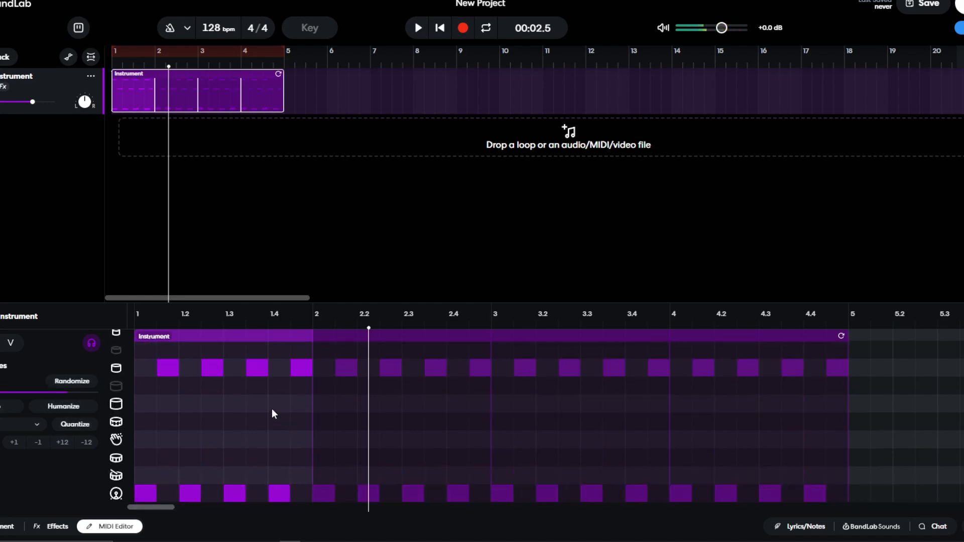
Play the drum pattern from the start while looking through the available drum sound rows
left_click(441, 32)
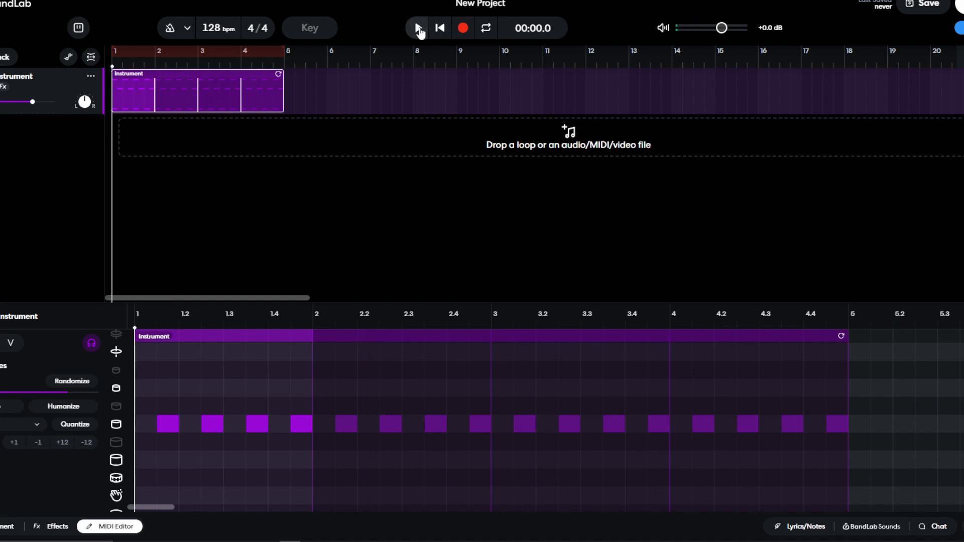
left_click(419, 29)
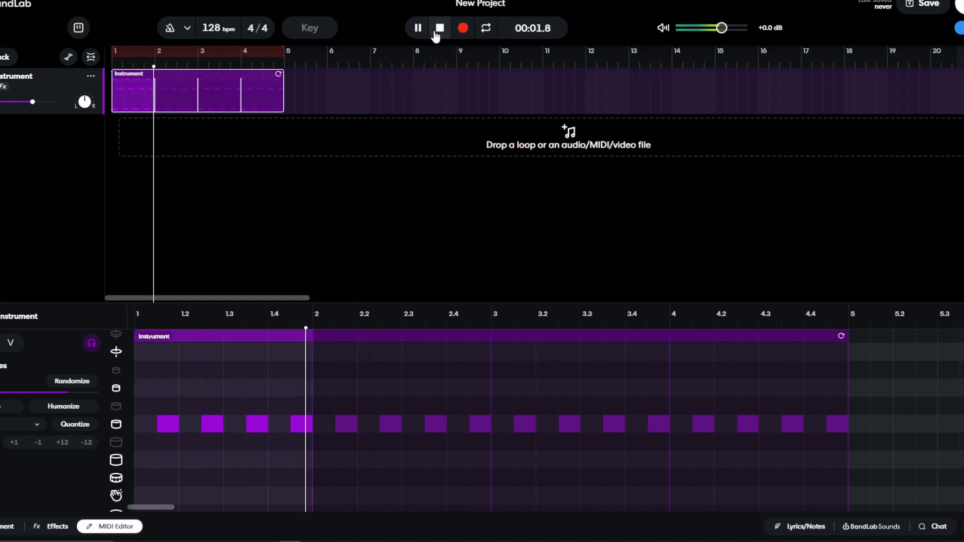
scroll(254, 452, "down", 2)
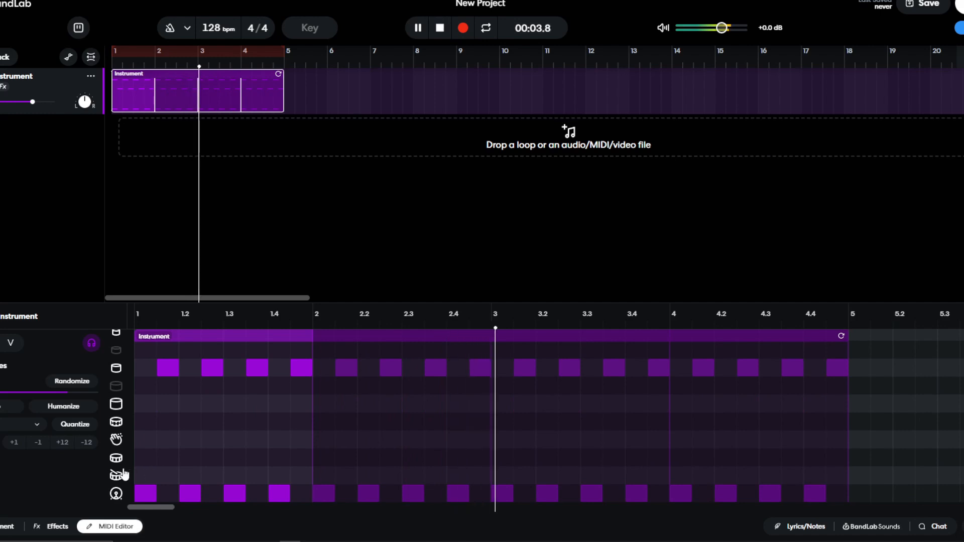
scroll(181, 415, "down", 3)
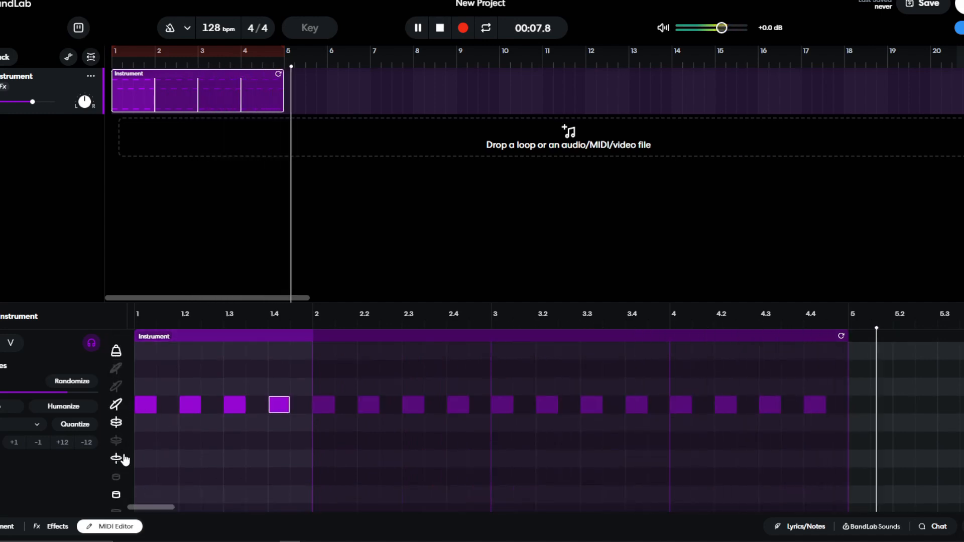
key("space")
Add bell notes on all four beats of bar 1 plus the off-beat after beat 4, and play the pattern
left_click(140, 353)
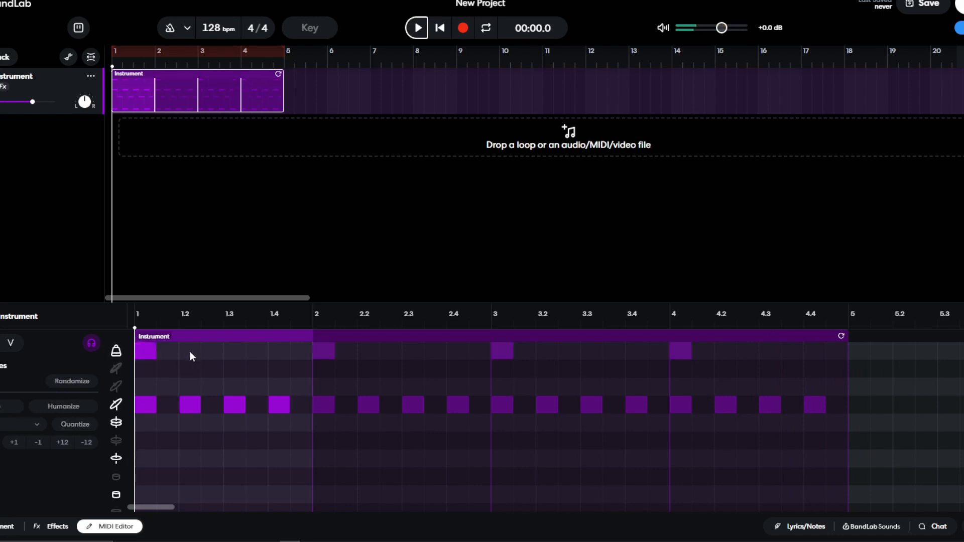
left_click(190, 352)
left_click(234, 352)
left_click(279, 351)
left_click(300, 351)
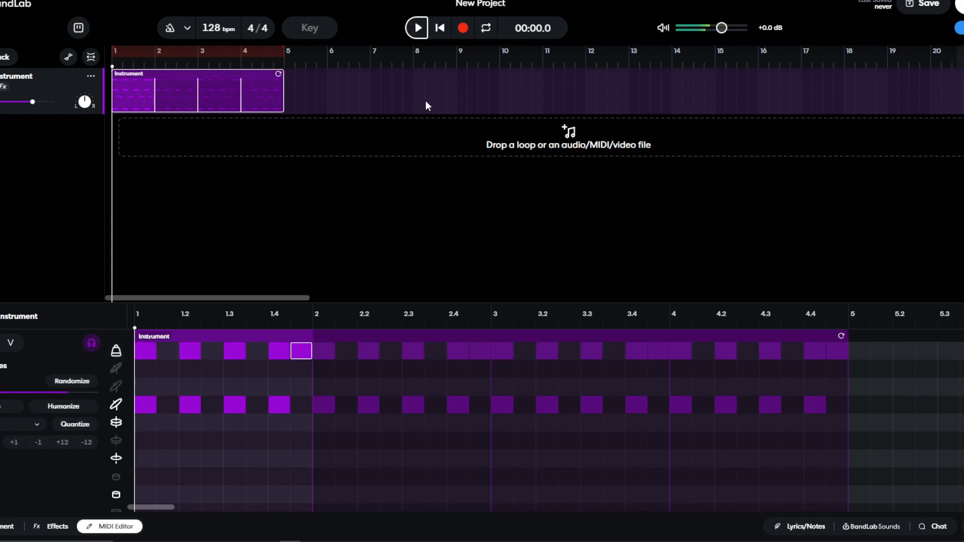
left_click(418, 27)
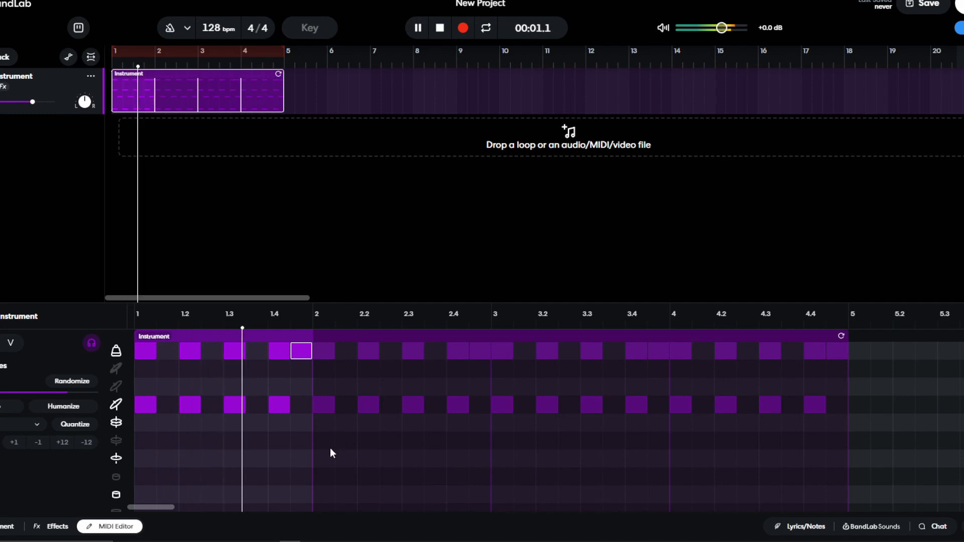
scroll(312, 418, "down", 3)
left_click(435, 31)
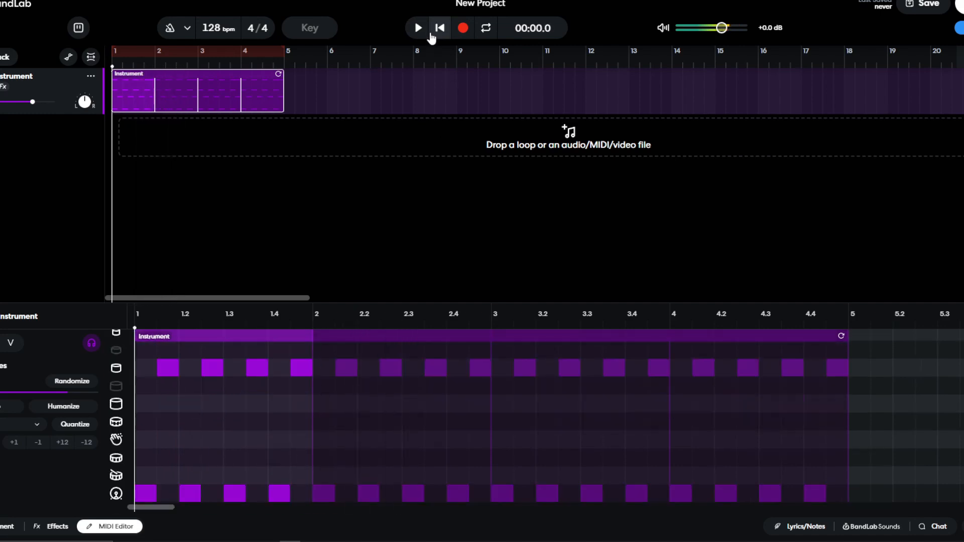
Add clap notes on beats 2 and 4 of bar 1 and play the pattern briefly
left_click(181, 440)
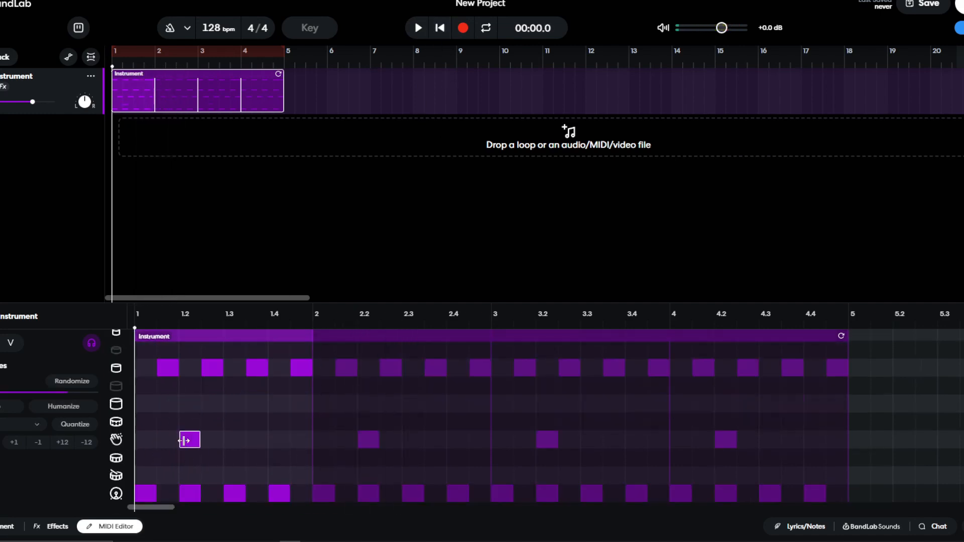
left_click(278, 440)
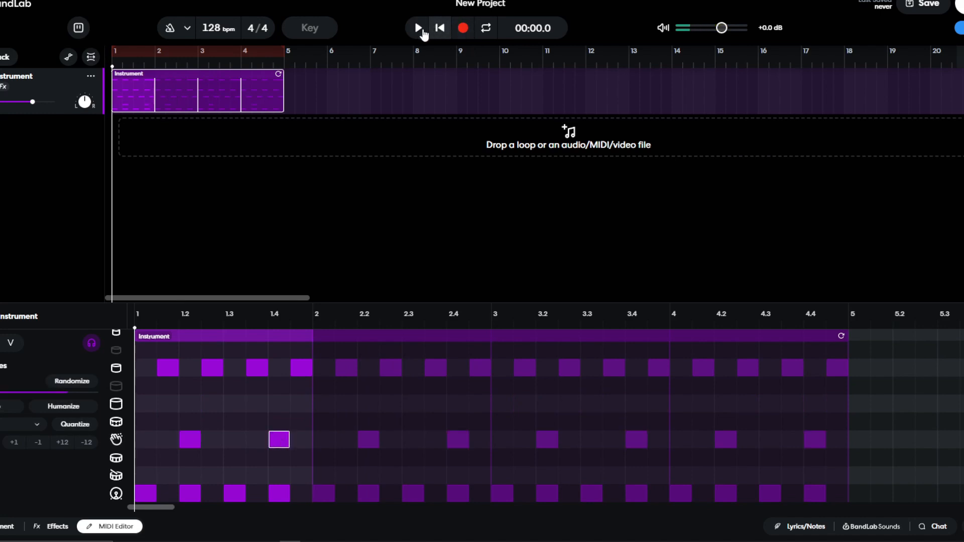
left_click(418, 29)
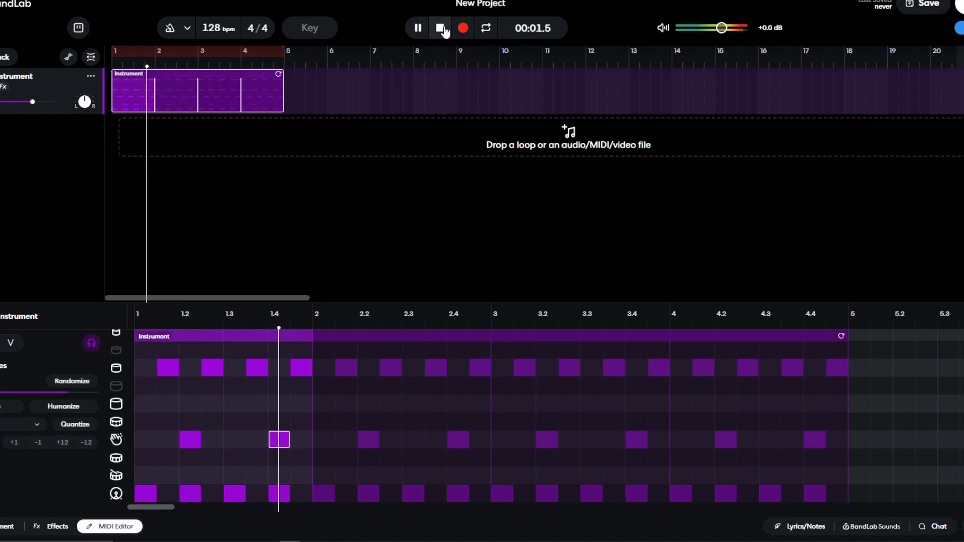
left_click(442, 29)
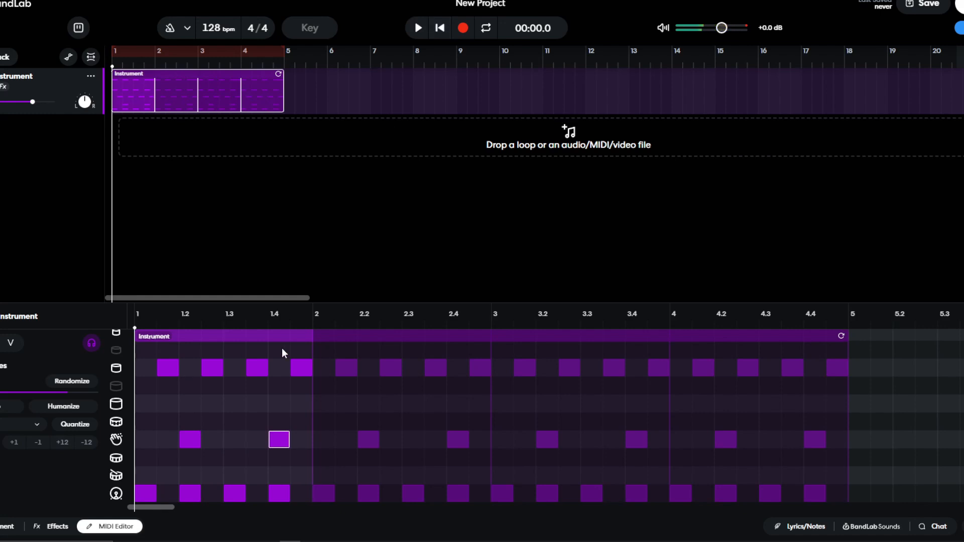
Raise the project tempo to 148 bpm and delete the looped drum region from the track
left_click_drag(210, 29, 210, 0)
right_click(154, 79)
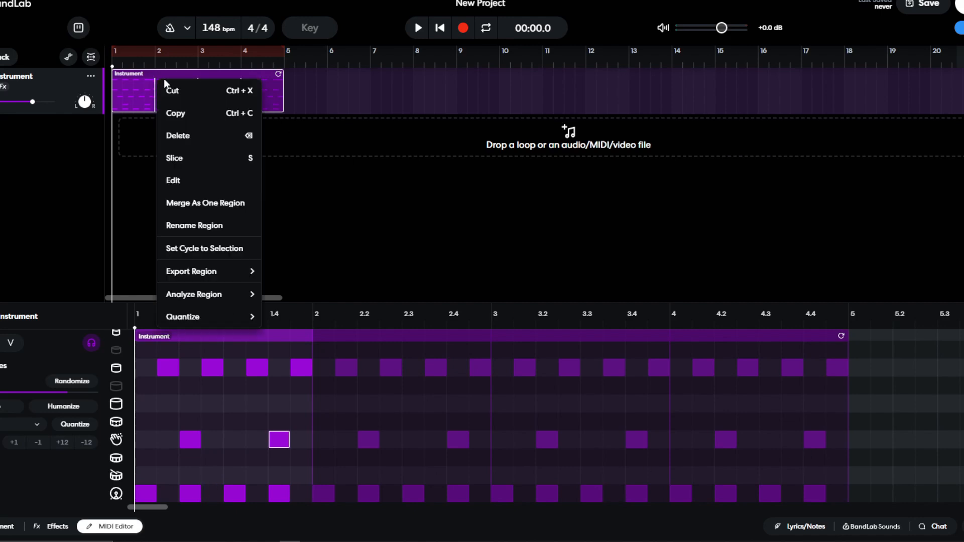
left_click(195, 136)
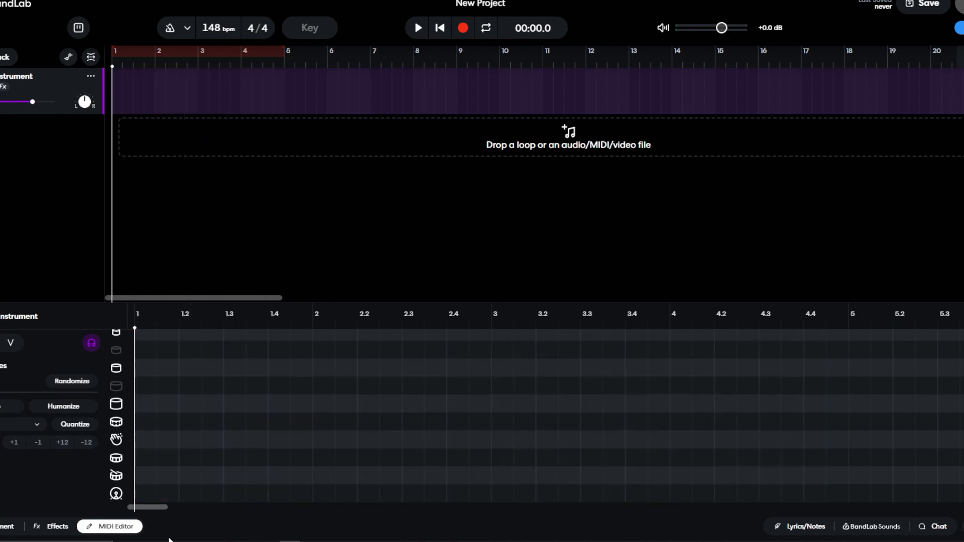
Place kick notes on beats 1 and 3 and a snare note on beat 3 of bar 1, and play them briefly
left_click(145, 494)
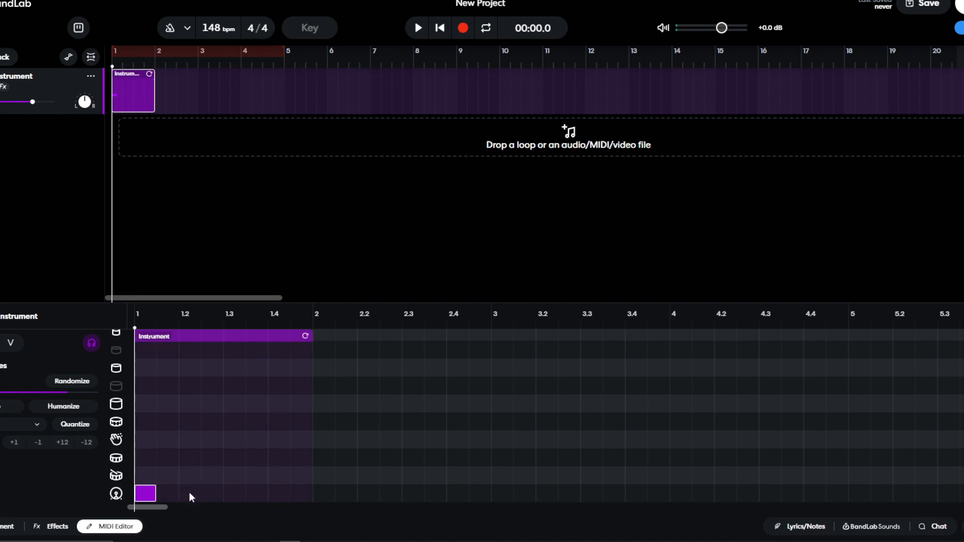
left_click(234, 495)
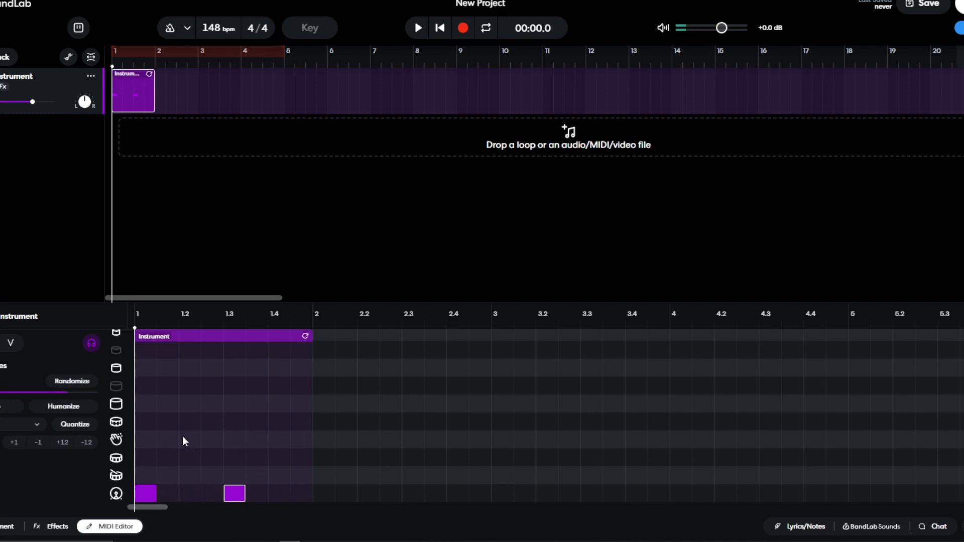
left_click(230, 423)
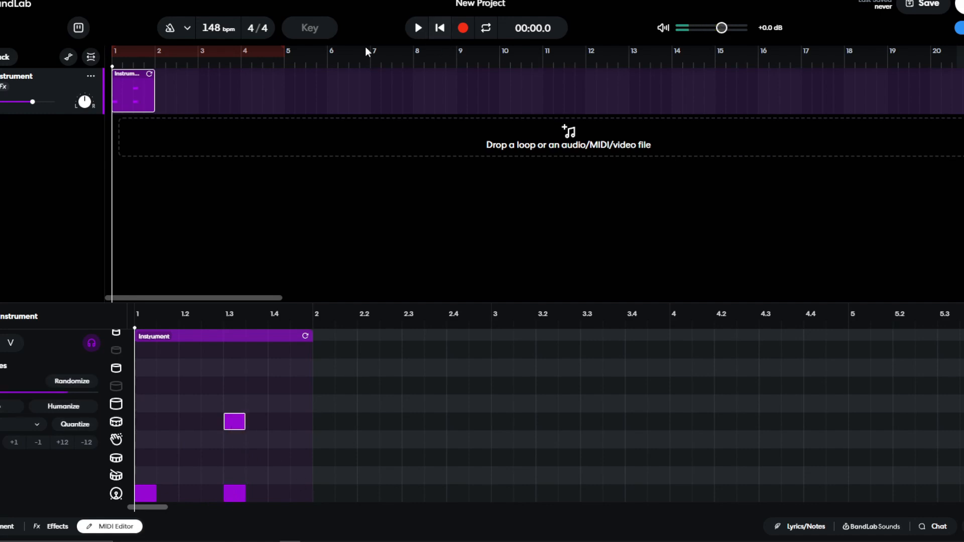
left_click(419, 28)
left_click(439, 28)
Loop the one-bar kick and snare region out to bar 5 and play it
left_click_drag(148, 74, 284, 74)
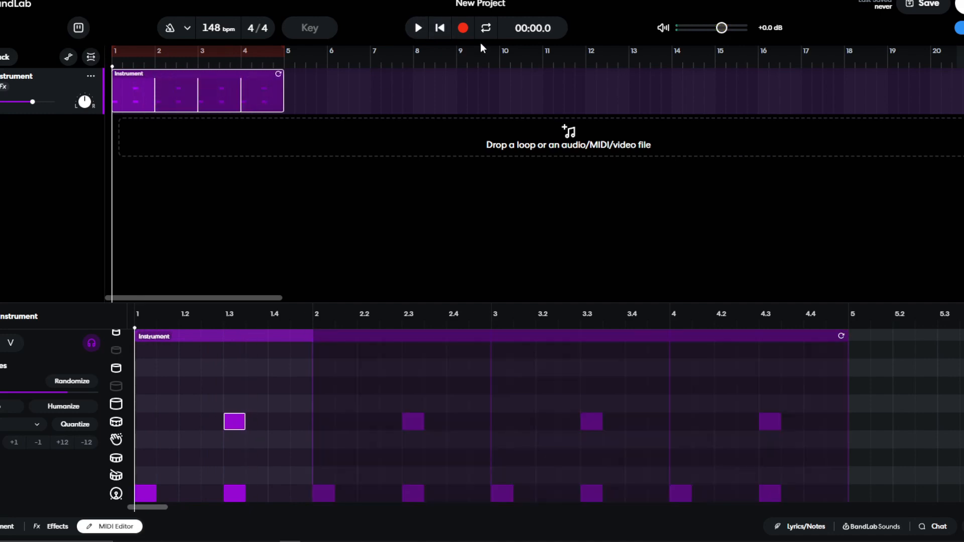
left_click(418, 29)
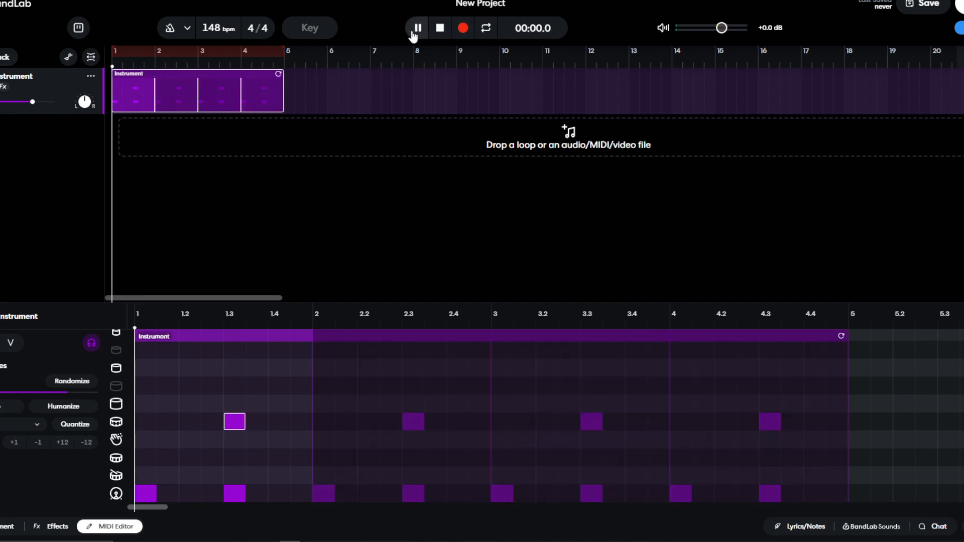
left_click(440, 28)
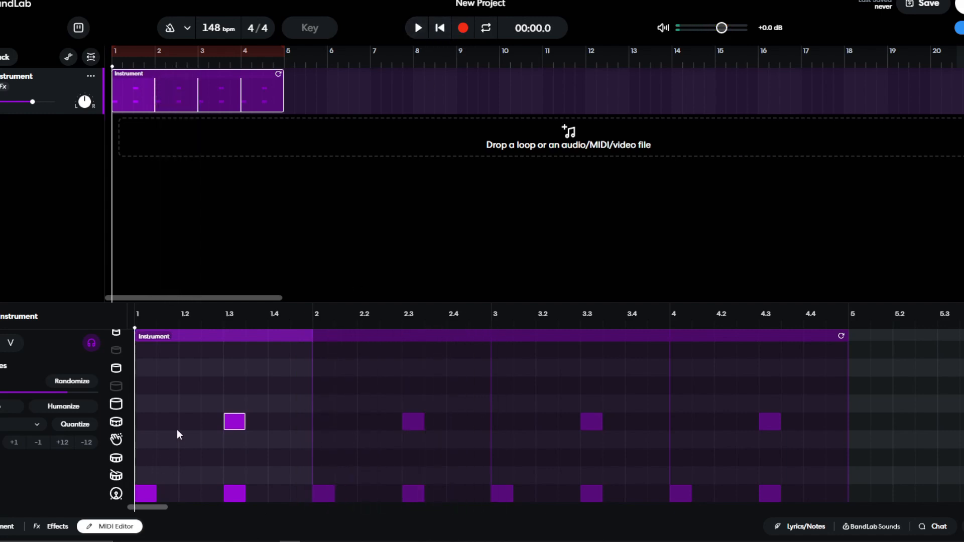
Add cymbal notes on beats 2 and 4 of bar 1 and play the looped pattern twice from the start
scroll(168, 430, "up", 1)
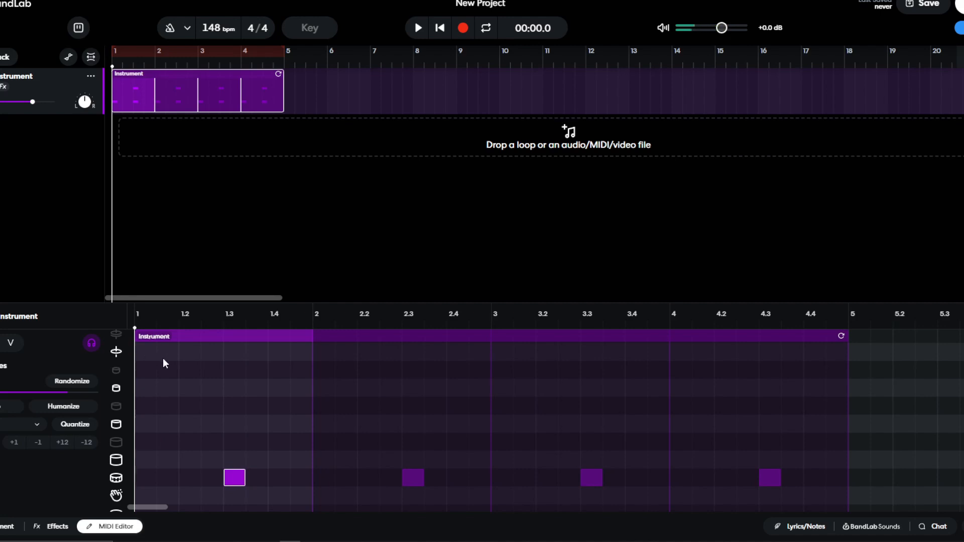
left_click(189, 353)
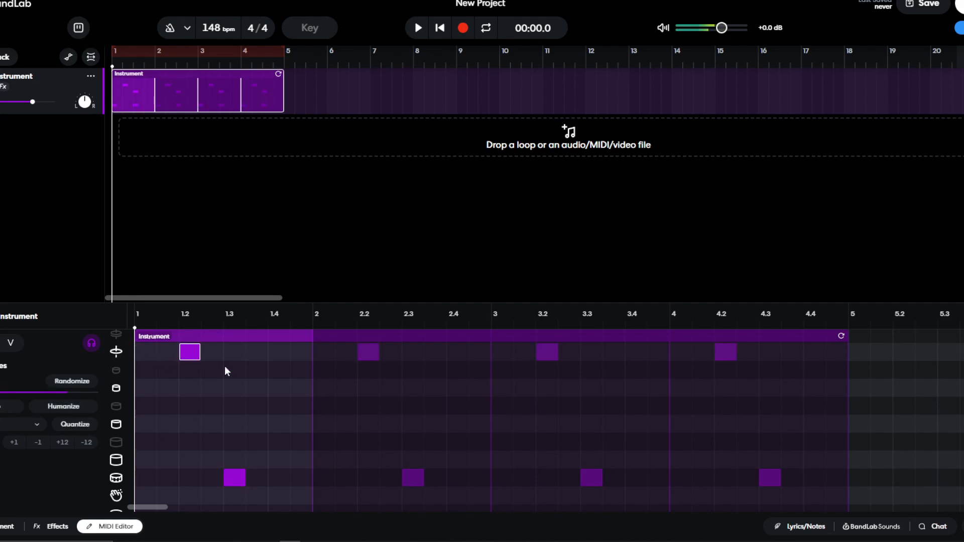
left_click(278, 352)
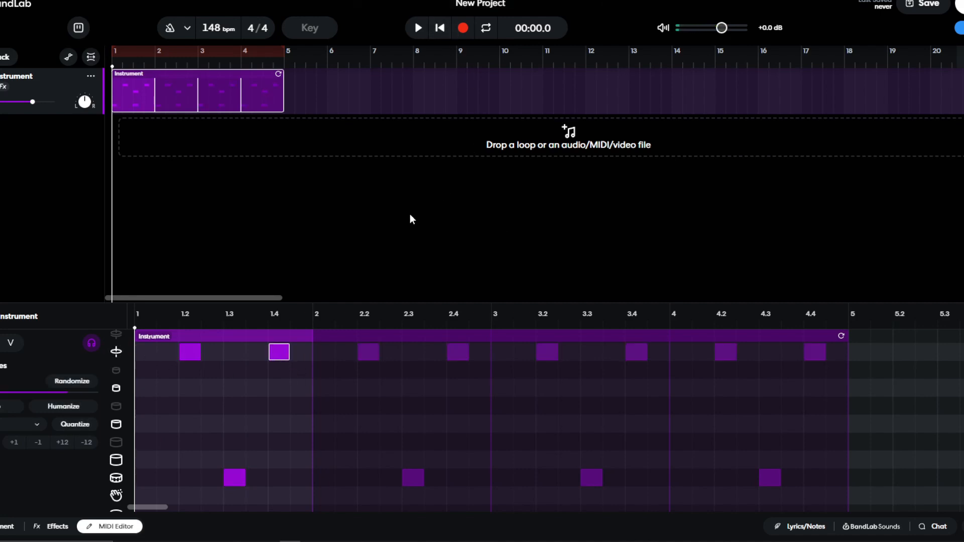
scroll(225, 422, "down", 2)
left_click(418, 28)
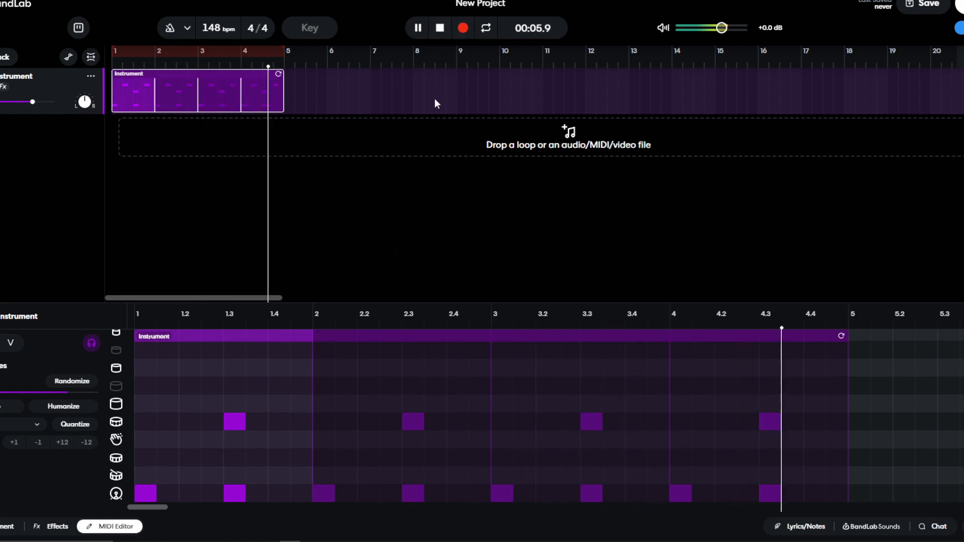
left_click(440, 29)
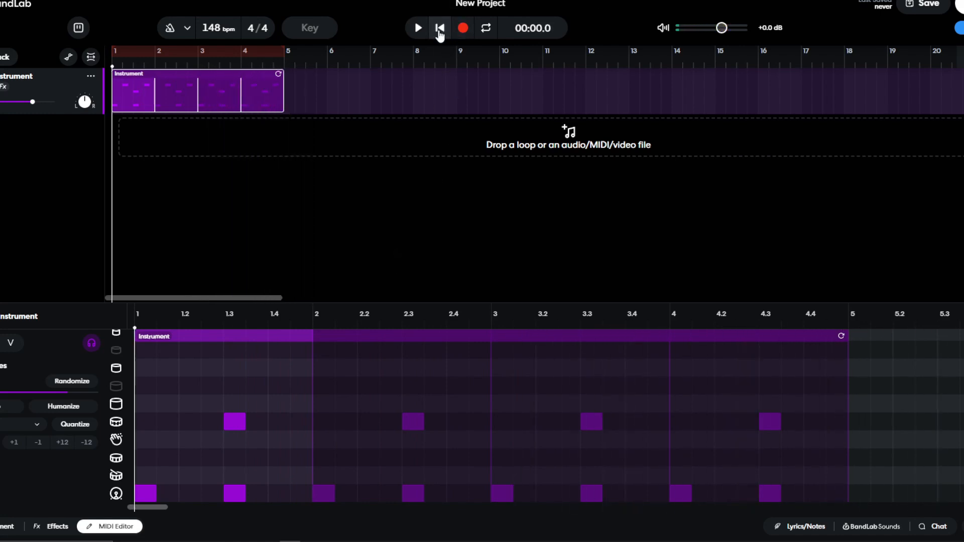
left_click(418, 31)
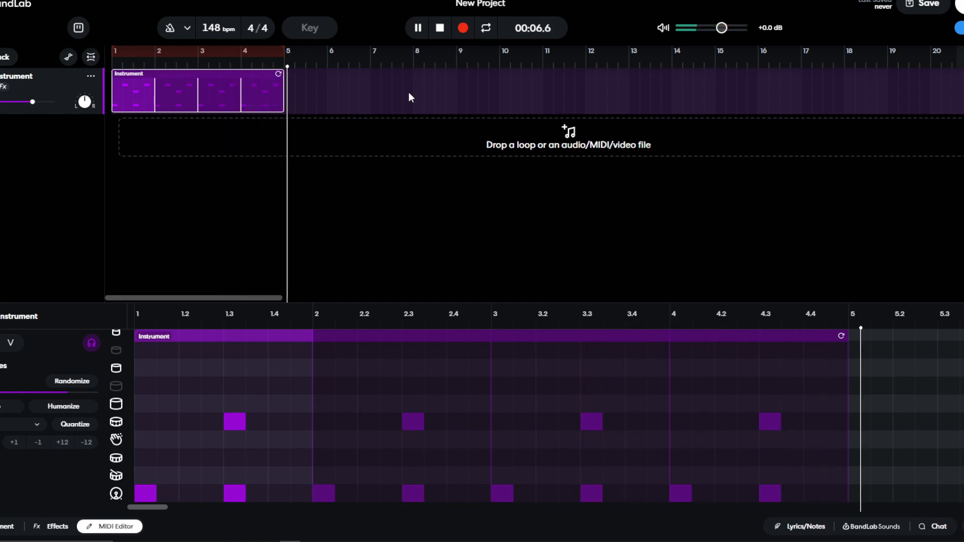
left_click(439, 28)
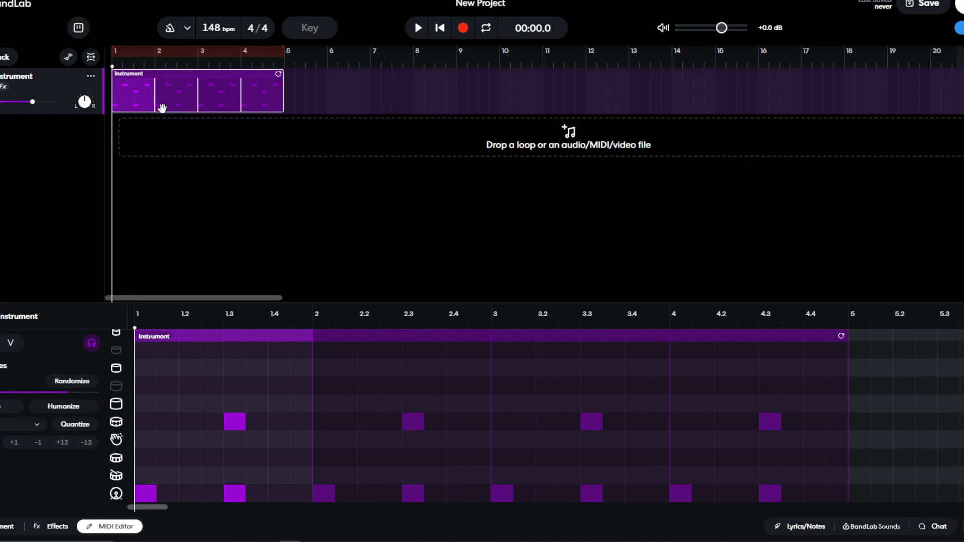
Set the project tempo to 173 bpm and remove the kick note on beat 3 of bar 1
left_click(209, 25)
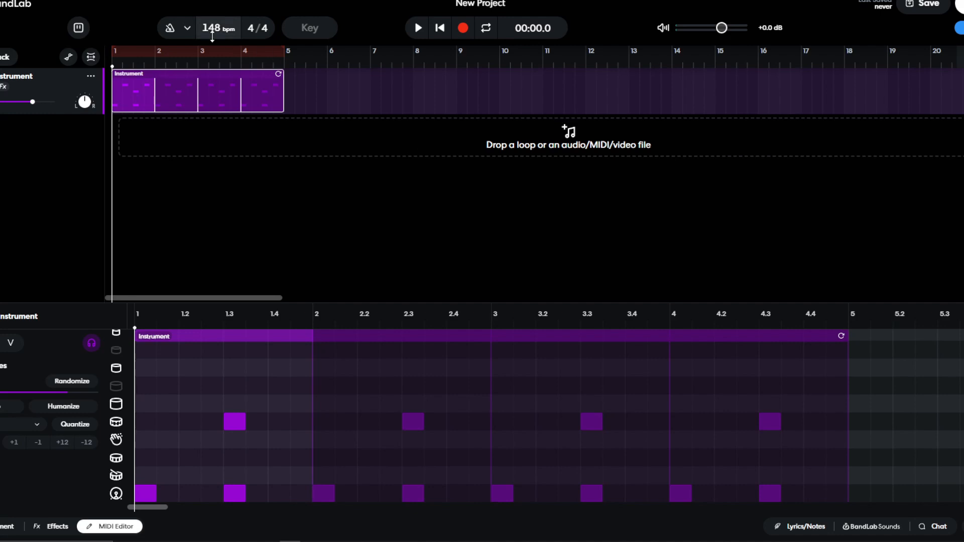
type("161")
left_click_drag(211, 30, 213, 20)
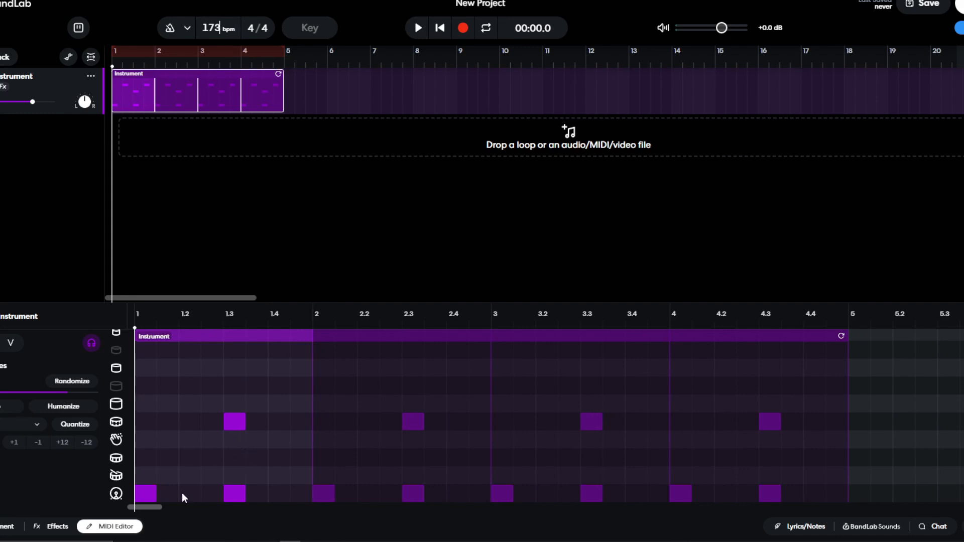
left_click_drag(233, 495, 235, 475)
left_click(234, 479)
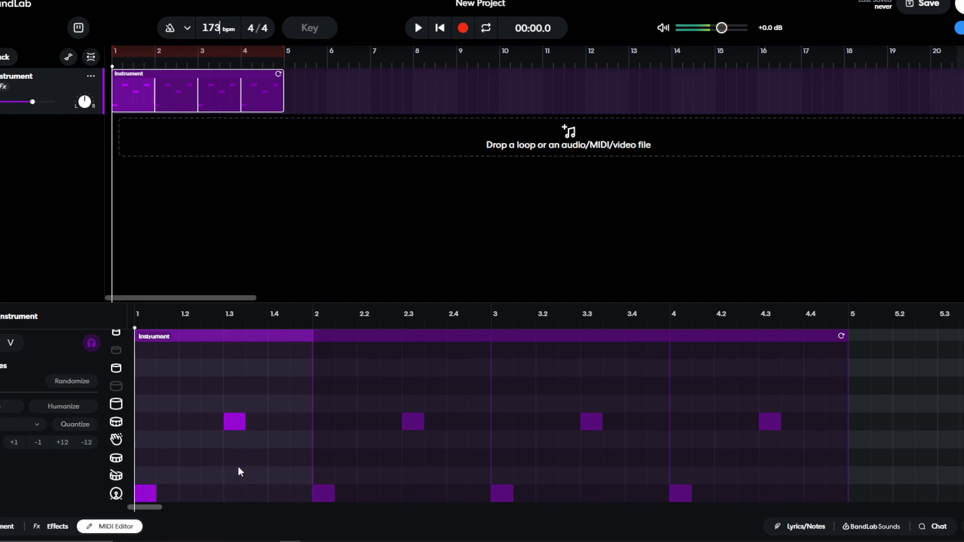
Move the snare note to beat 2 of bar 1 and add a kick on the second half of beat 3 and a snare on beat 4
left_click_drag(235, 422, 189, 423)
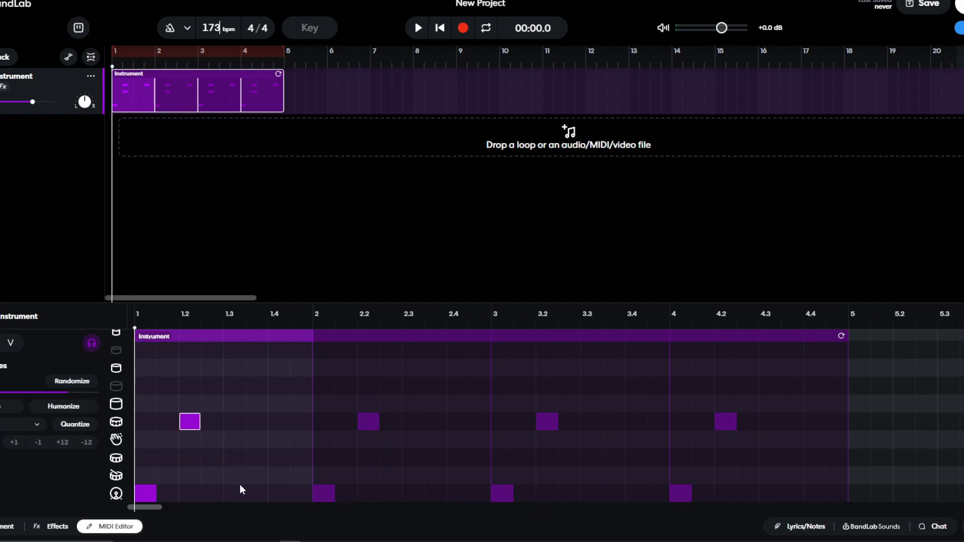
left_click(249, 492)
left_click(273, 423)
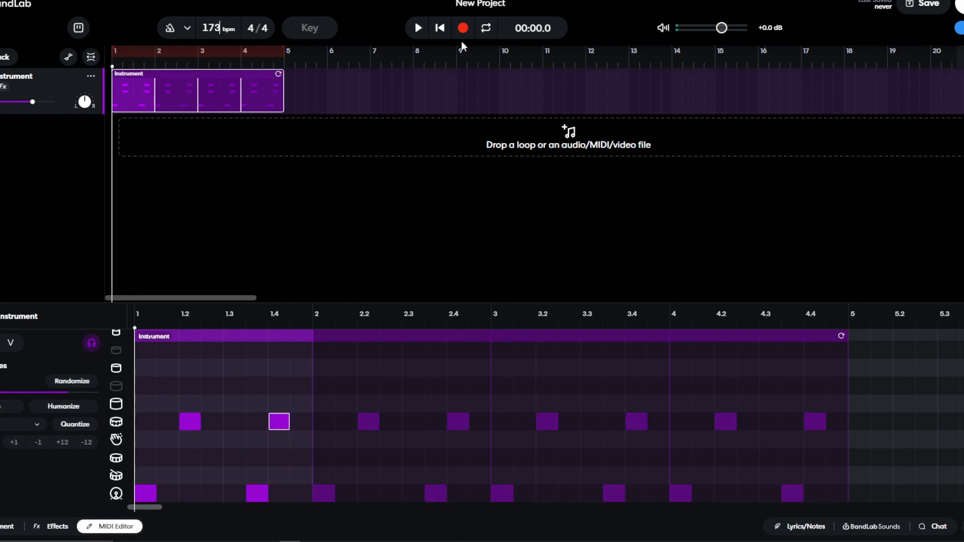
Remove the cymbal notes from beats 2 and 4 of bar 1
scroll(224, 423, "down", 1)
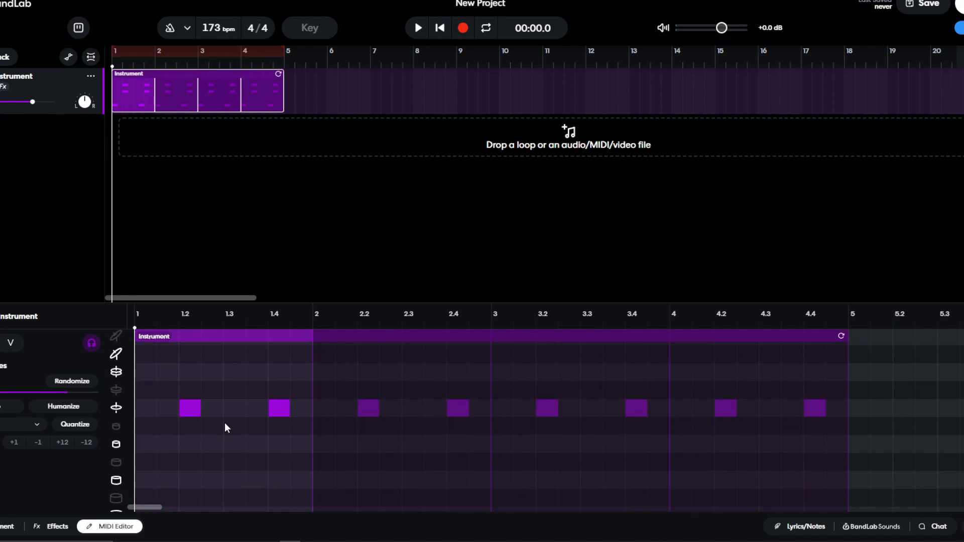
left_click(189, 408)
left_click(282, 407)
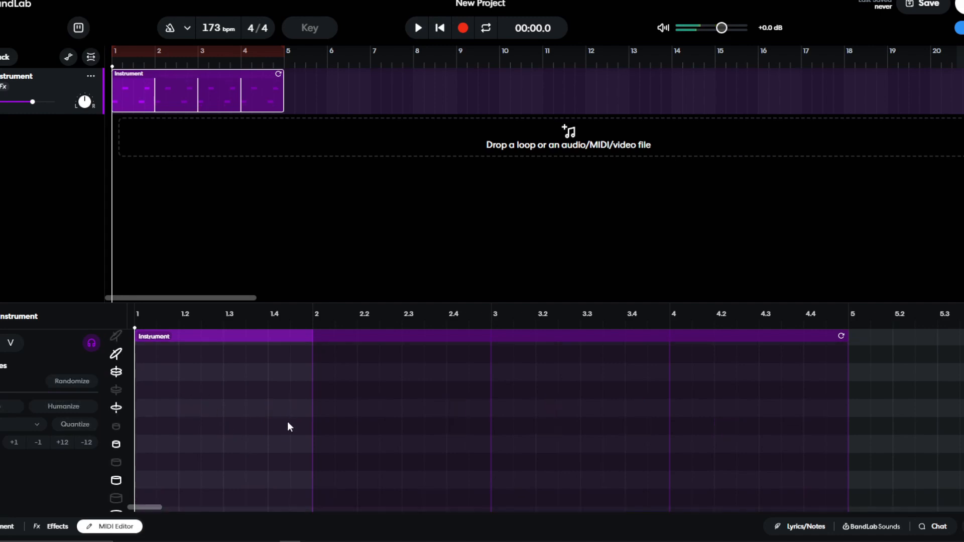
Place notes on all four beats of bar 1 in the bell row
scroll(288, 421, "down", 3)
scroll(154, 374, "up", 6)
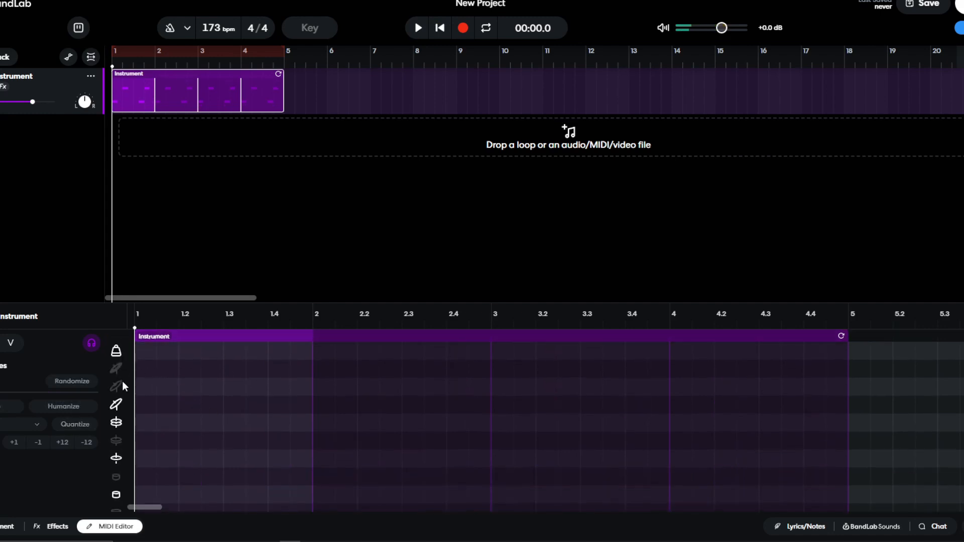
left_click(146, 351)
left_click(188, 353)
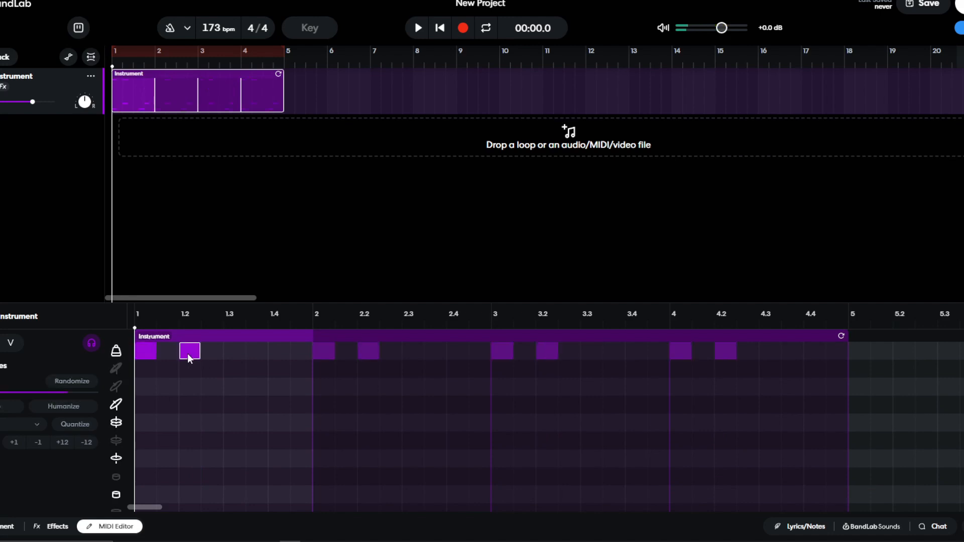
left_click(234, 351)
left_click(279, 351)
Play the looped kick, snare and bell pattern three times from the start
scroll(301, 429, "down", 7)
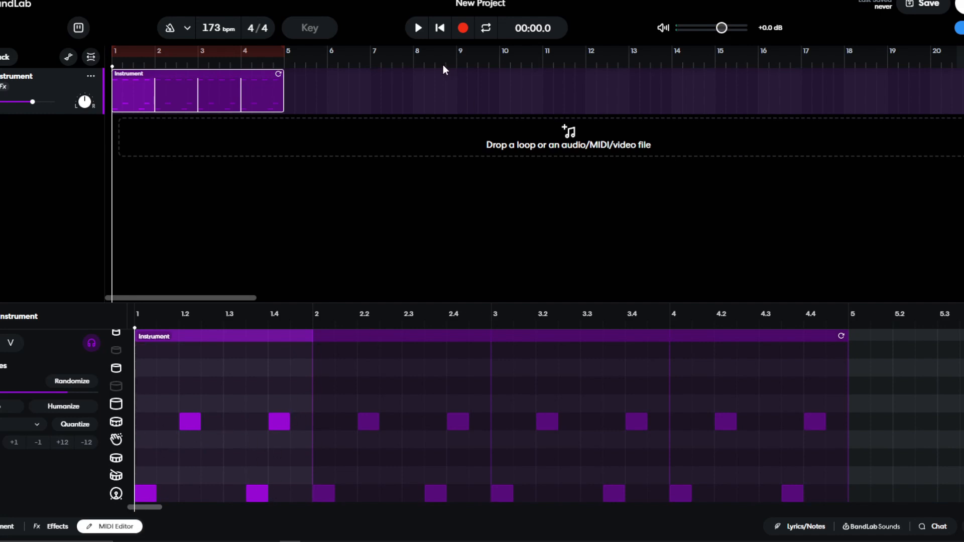
left_click(418, 29)
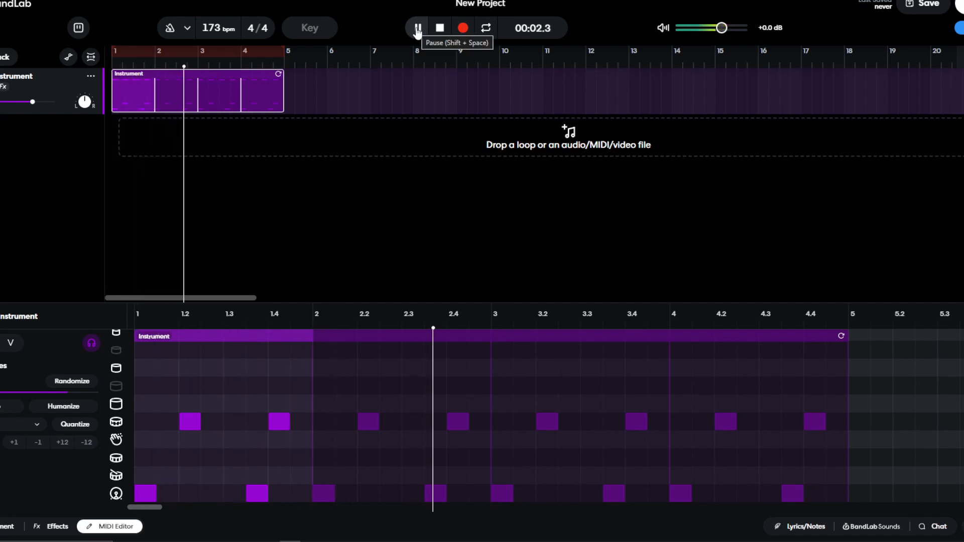
left_click(418, 30)
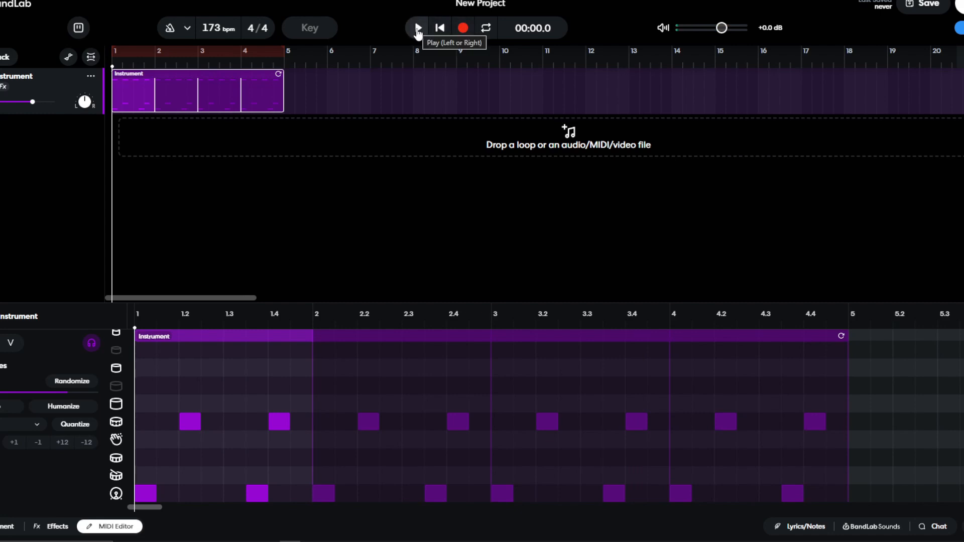
left_click(413, 33)
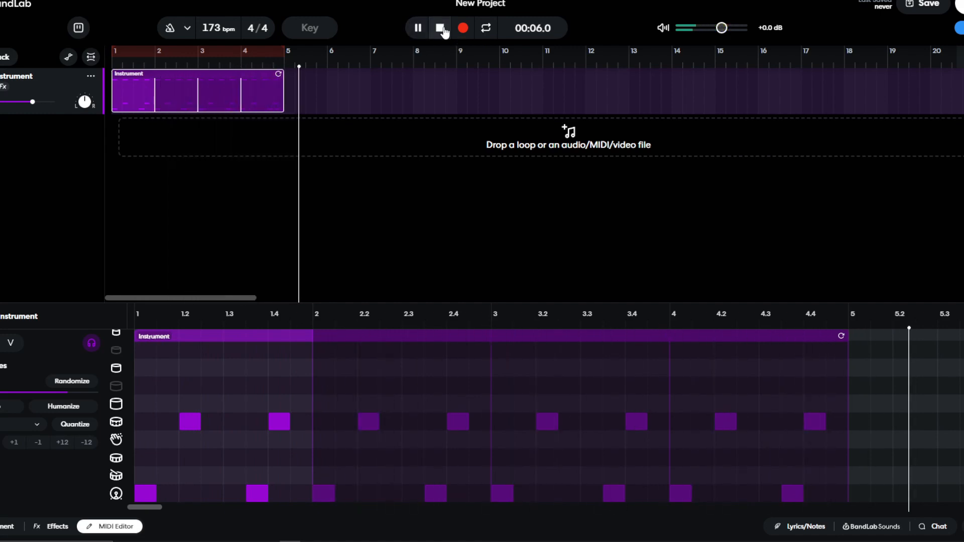
left_click(442, 31)
left_click(416, 33)
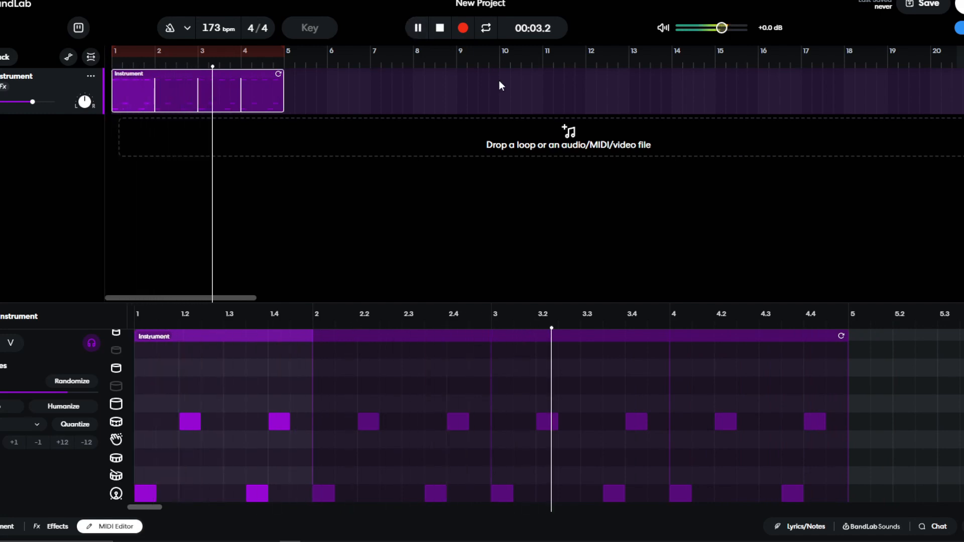
left_click(440, 28)
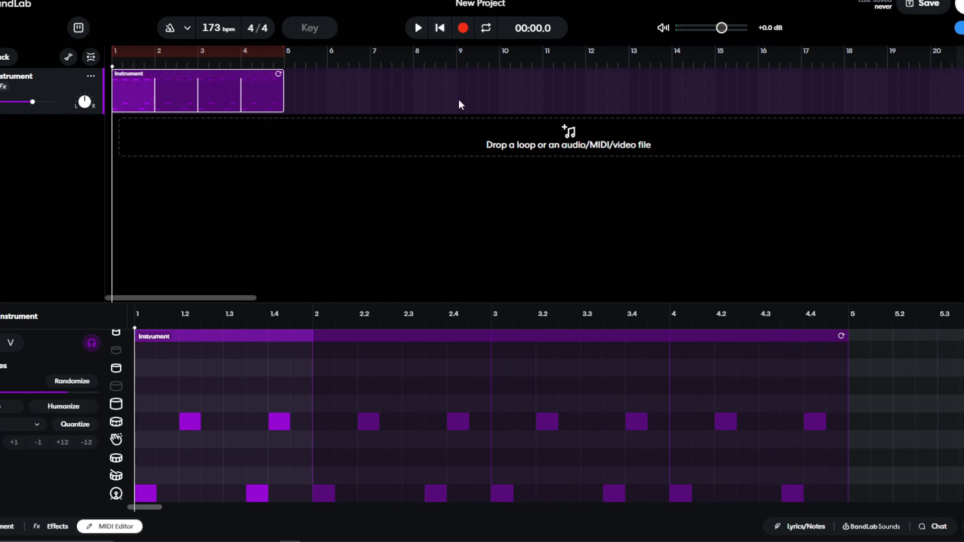
Switch to the finished track's playlist in FL Studio and play its drum layers from bar 25
key("alt+Tab")
key("alt+Tab")
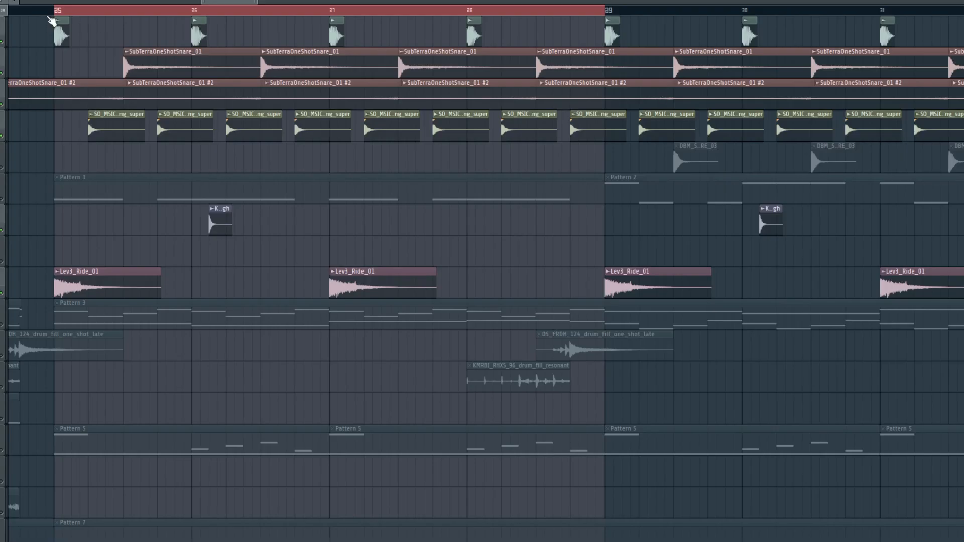
left_click(56, 15)
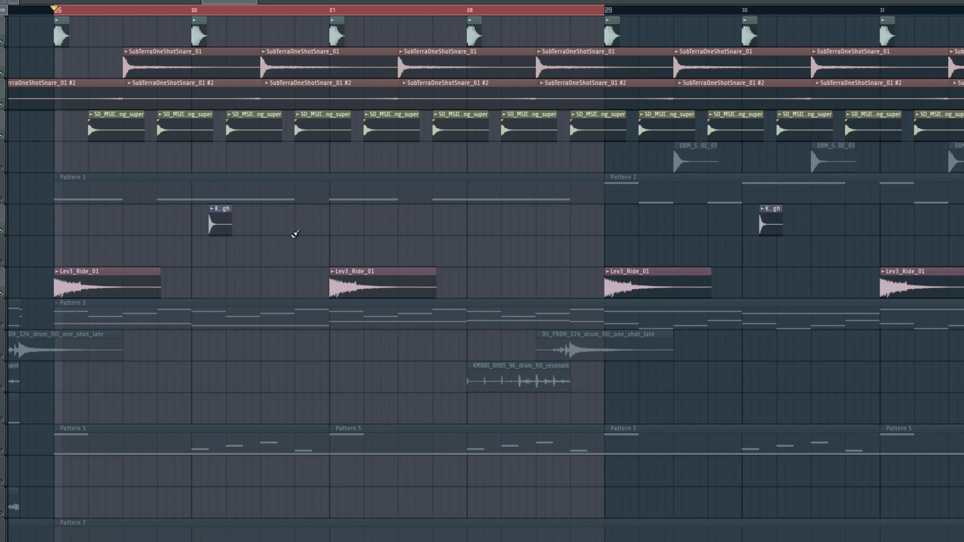
key("space")
Play the drum layers from bar 25 together with the two drum fill tracks, and stop playback
scroll(158, 326, "down", 3)
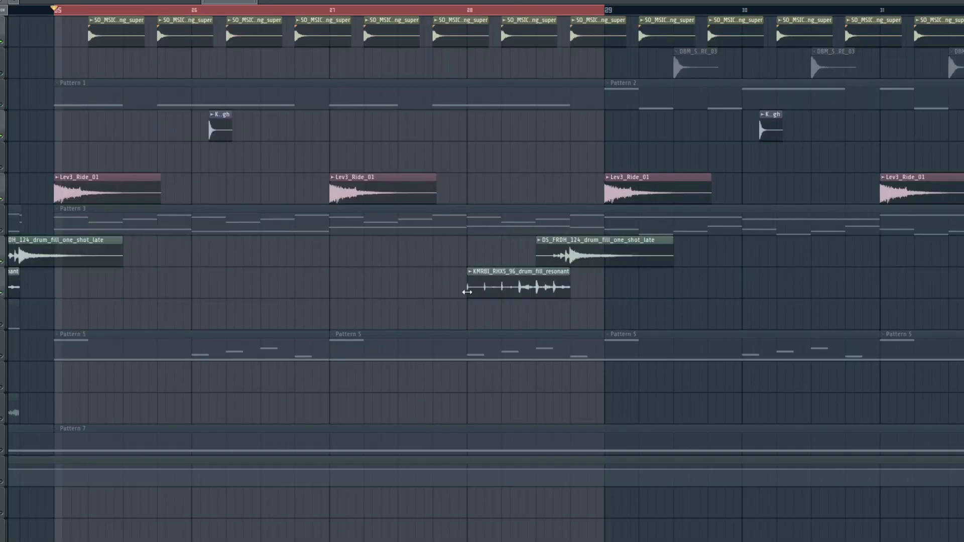
mouse_move(230, 2)
left_mouse_down()
mouse_move(215, 2)
mouse_move(251, 11)
mouse_move(221, 6)
mouse_move(233, 7)
left_mouse_up()
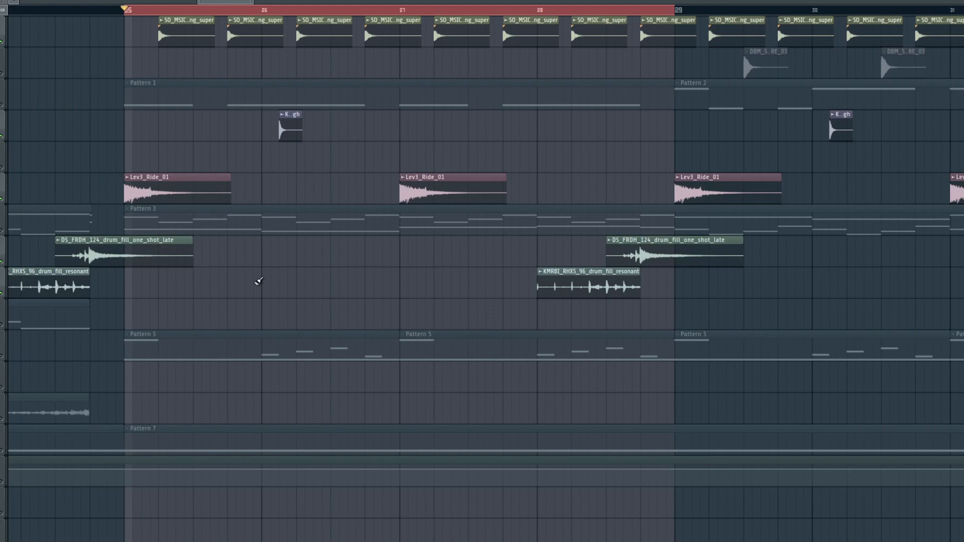
scroll(321, 322, "up", 3)
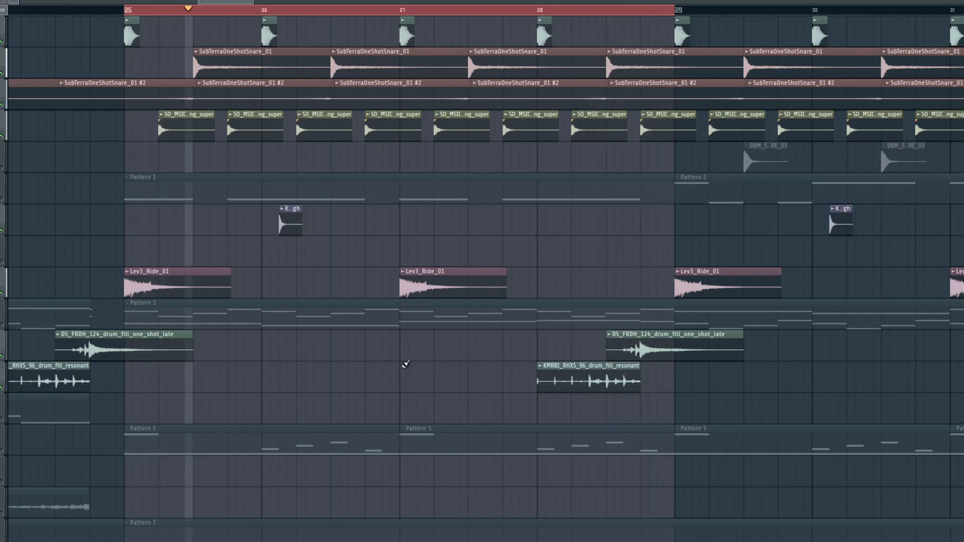
key("space")
Examine how the kick, snare, hi-hat, ride and drum fill clips are arranged and repeated across bars 25 to 35
scroll(405, 296, "down", 1)
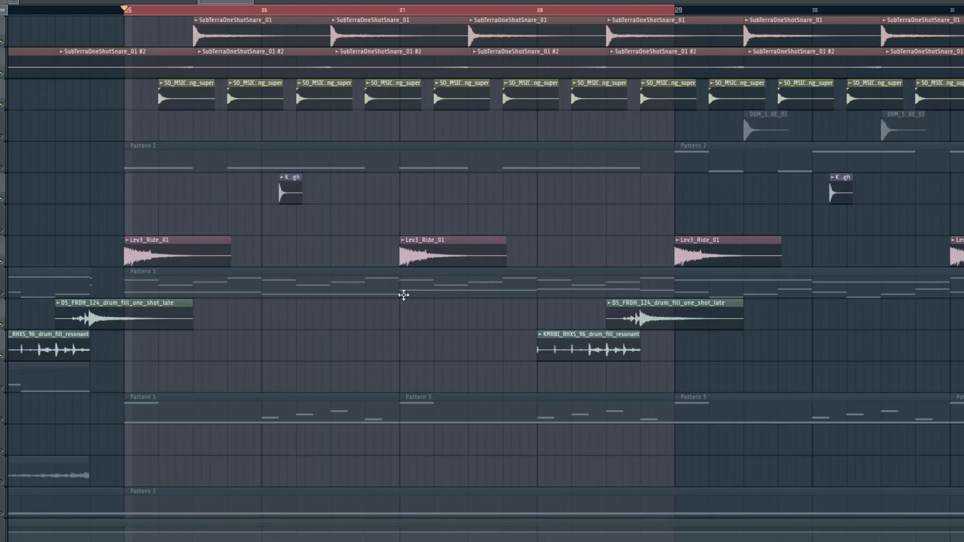
scroll(405, 294, "down", 2)
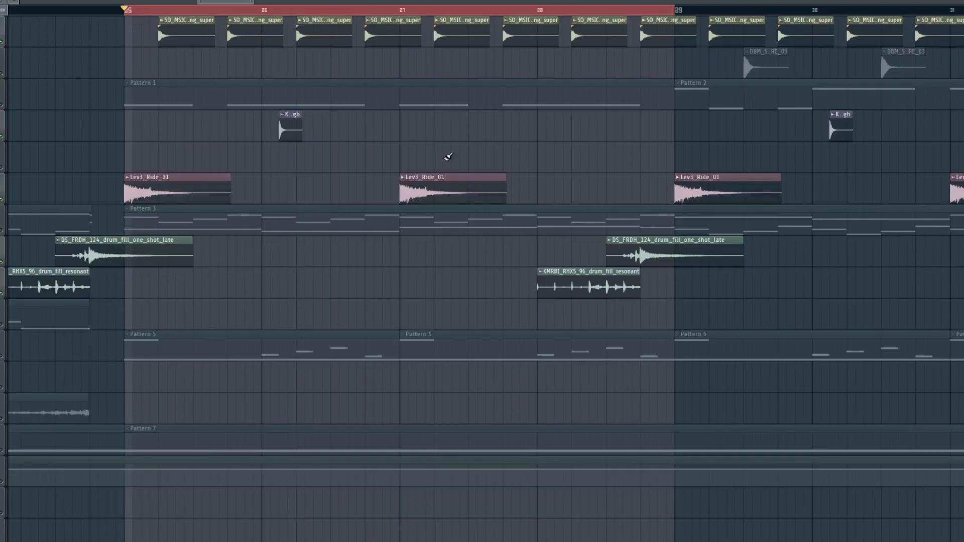
scroll(446, 158, "up", 3)
scroll(442, 166, "down", 3)
scroll(432, 173, "up", 3)
scroll(435, 175, "down", 2)
scroll(436, 175, "down", 1)
scroll(425, 163, "up", 3)
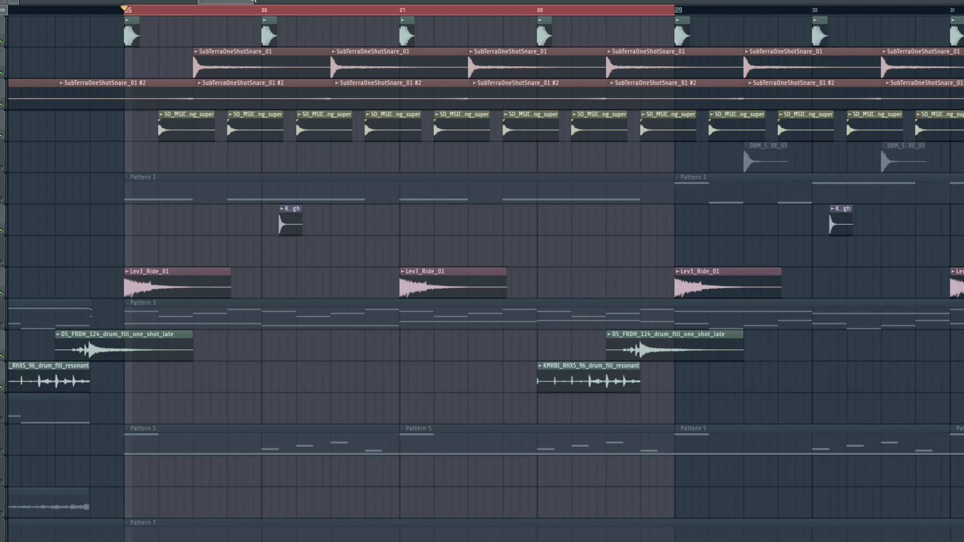
left_click_drag(250, 4, 297, 0)
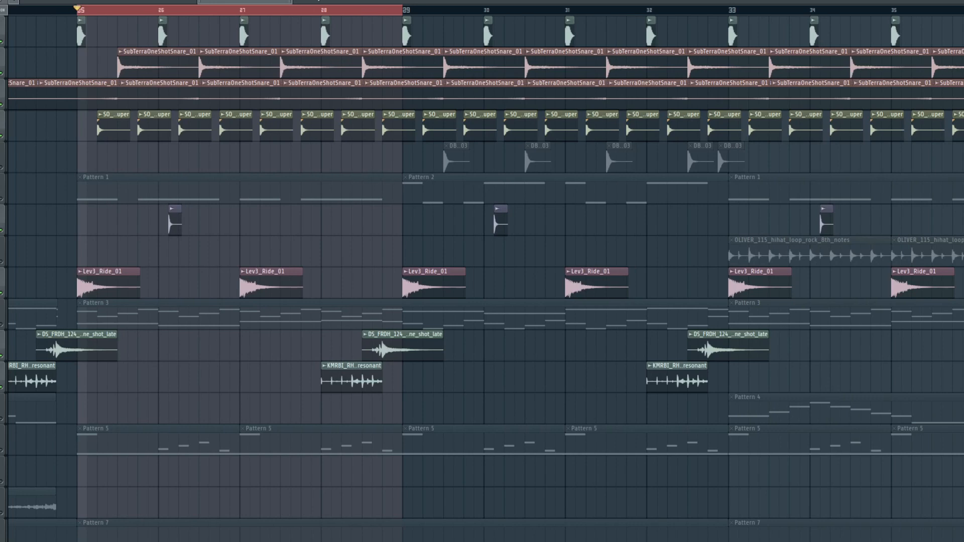
left_click_drag(292, 2, 264, 2)
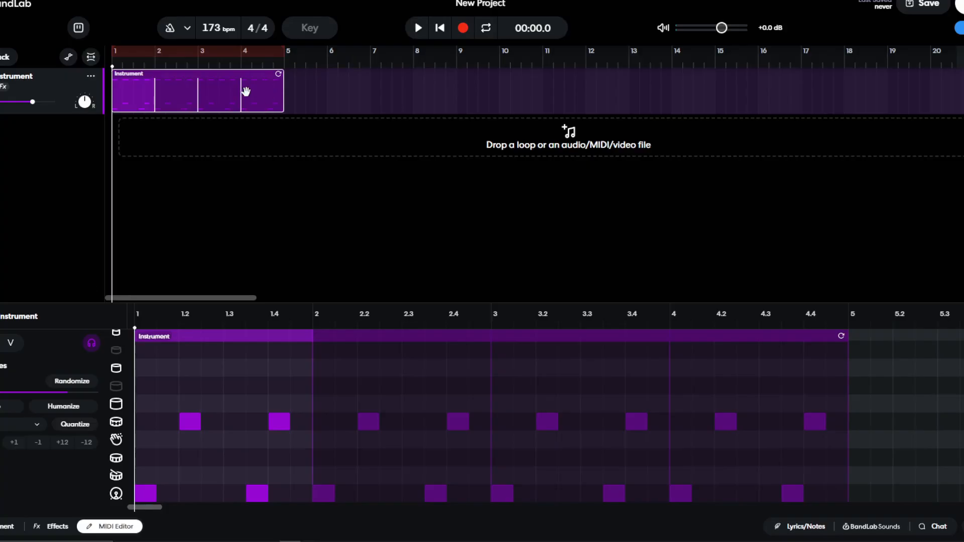
Delete the looped drum region and place snare notes on all four beats of bar 1
key("Delete")
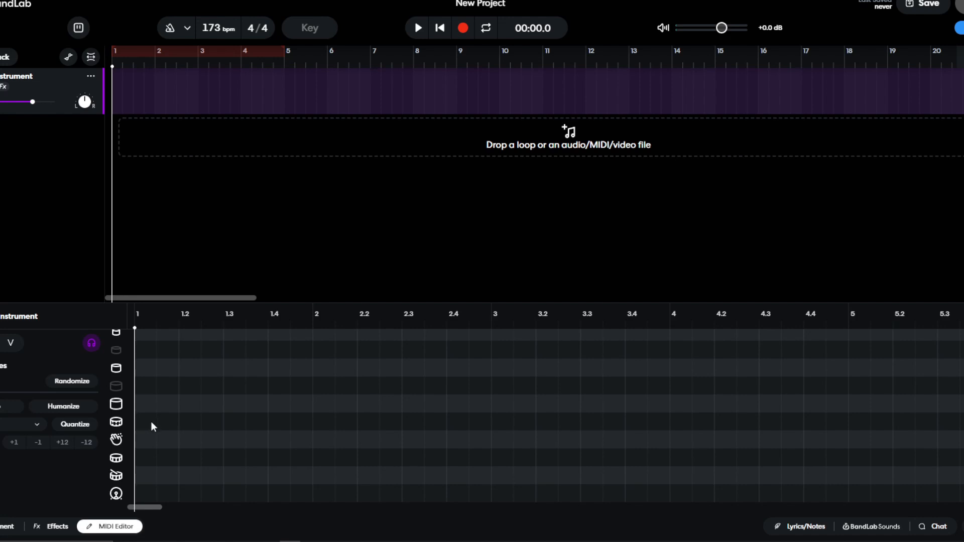
left_click(141, 425)
left_click(189, 424)
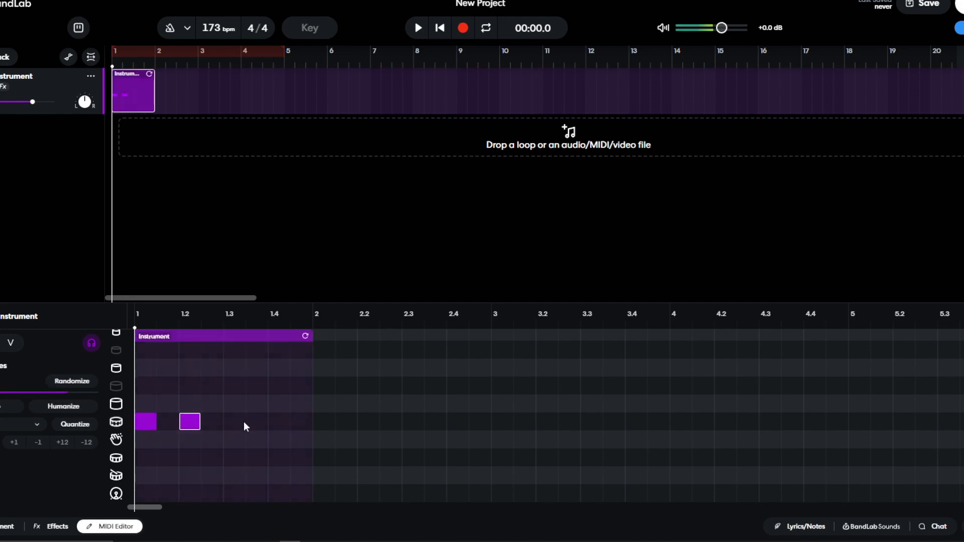
left_click(233, 423)
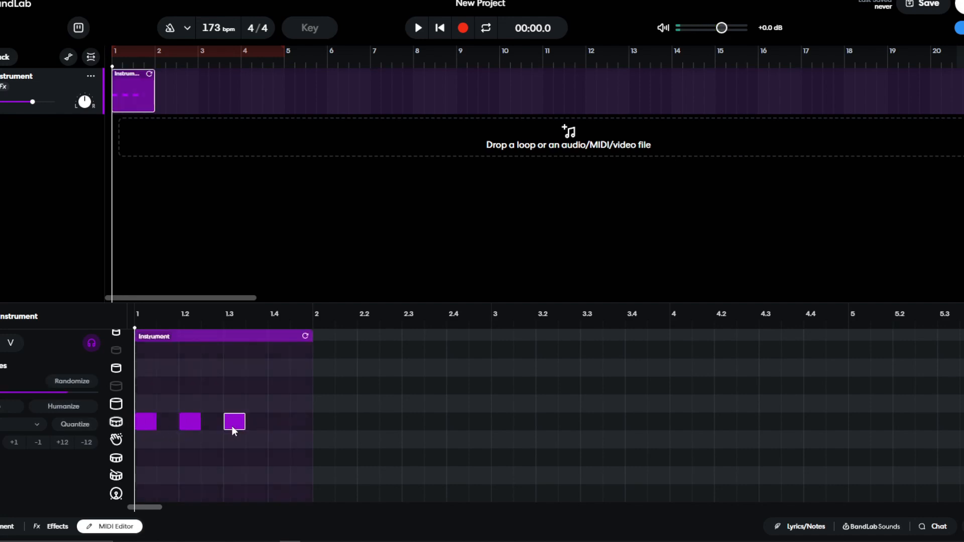
left_click(277, 422)
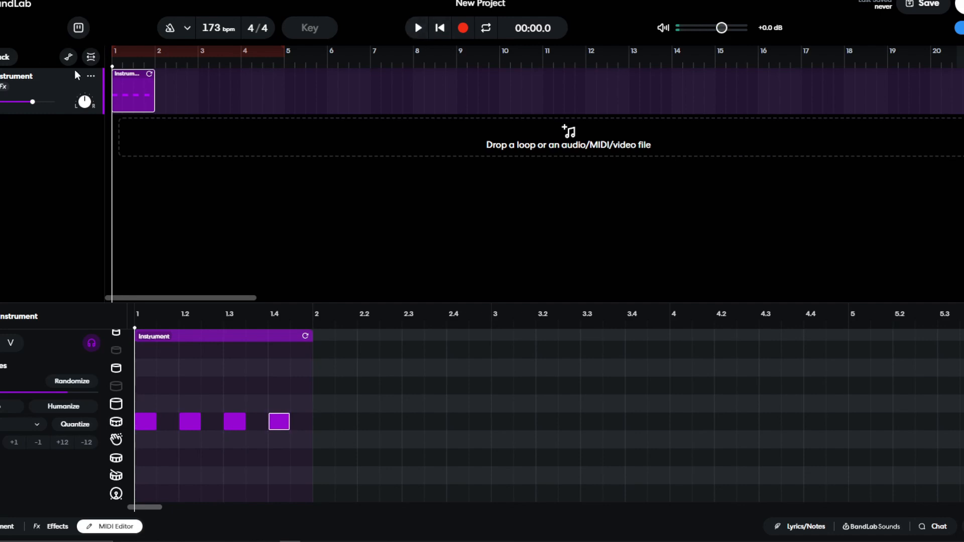
Loop the one-bar snare region out to bar 16 and play it briefly from the start
left_click_drag(149, 74, 737, 120)
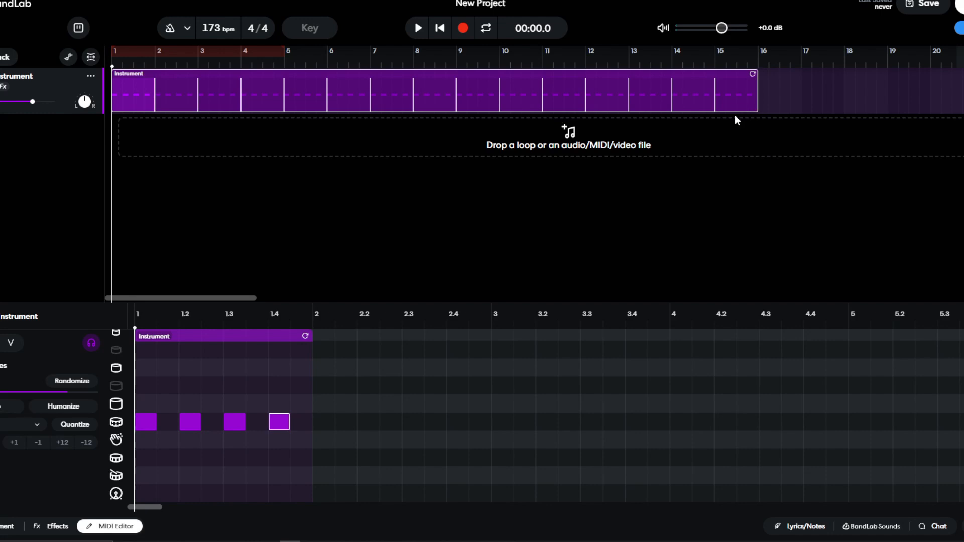
left_click(420, 28)
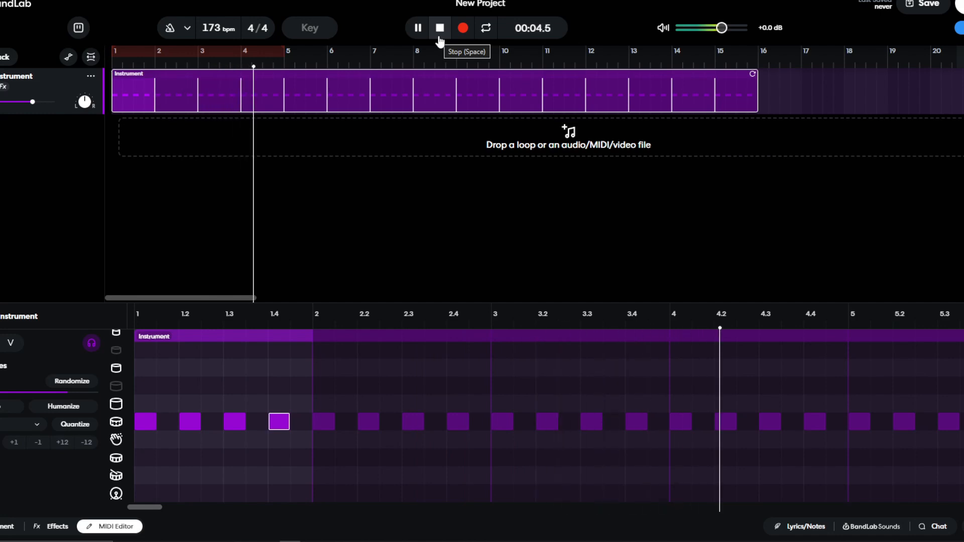
left_click(440, 35)
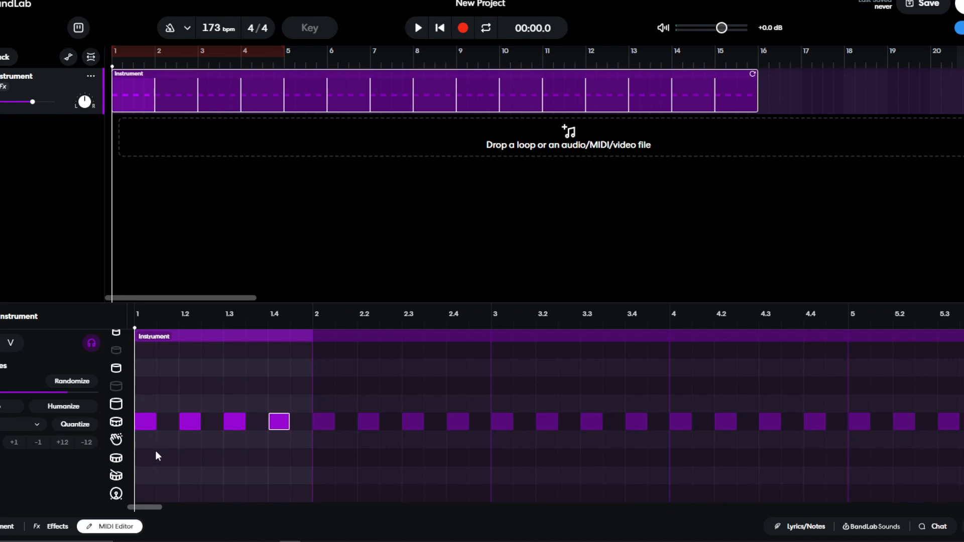
Add kick notes on beats 1 and 3 of bar 1
left_click(139, 496)
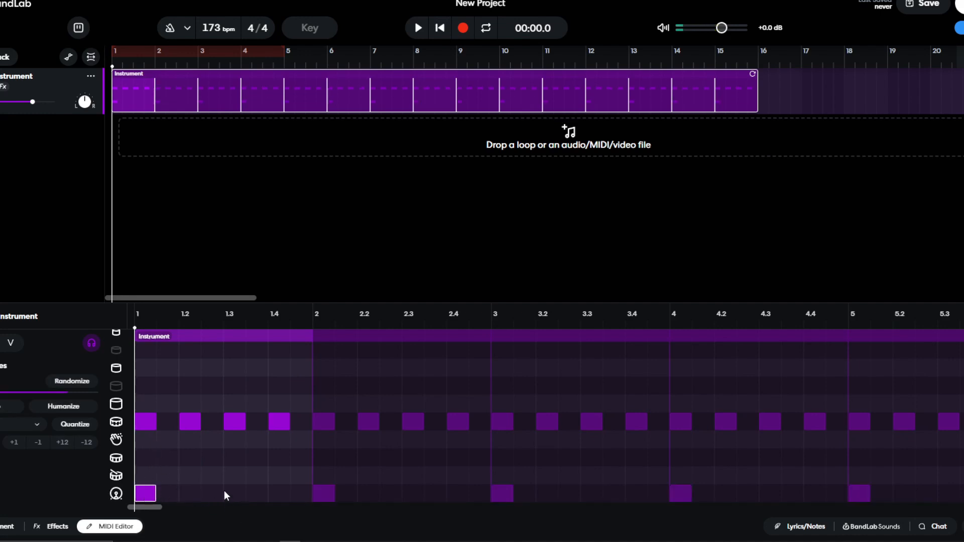
left_click(225, 493)
left_click_drag(215, 494, 237, 495)
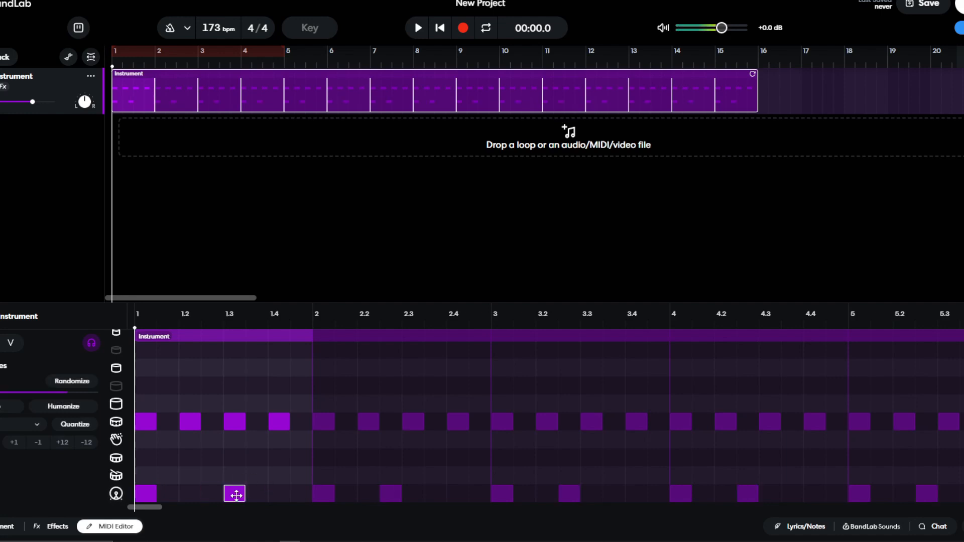
Remove the snare notes from beats 2 and 4 of bar 1 and play the pattern
left_click(190, 422)
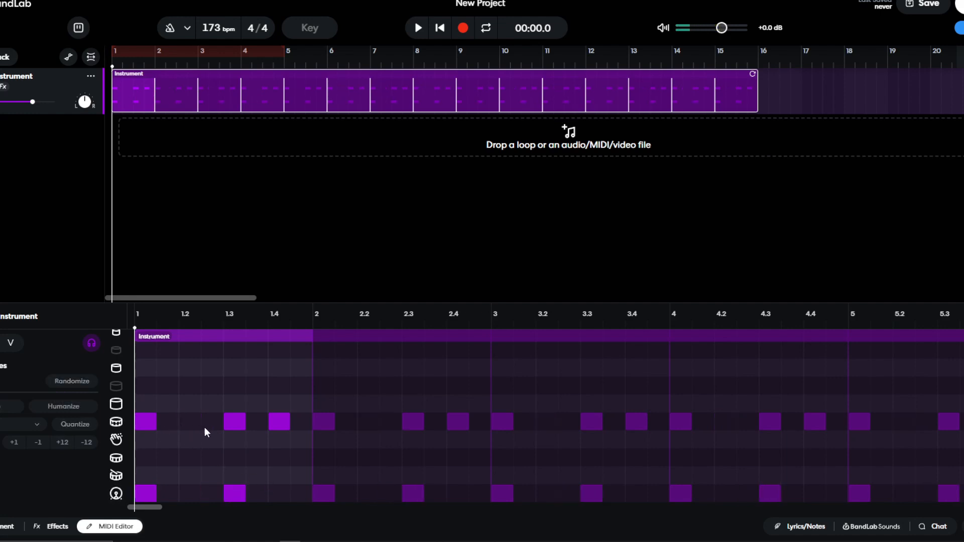
left_click(278, 423)
key("space")
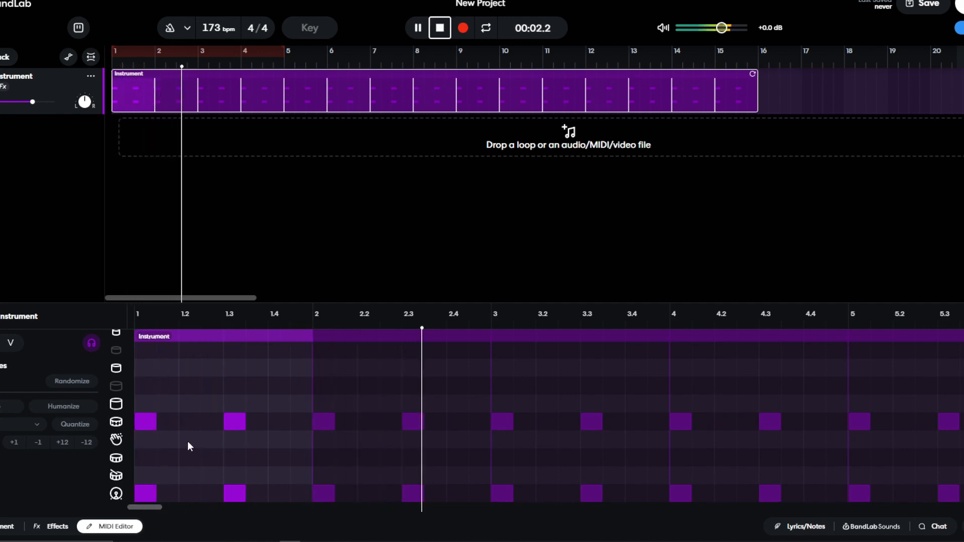
Set the project tempo to 141 bpm and play the pattern from the start
left_click_drag(224, 21, 215, 66)
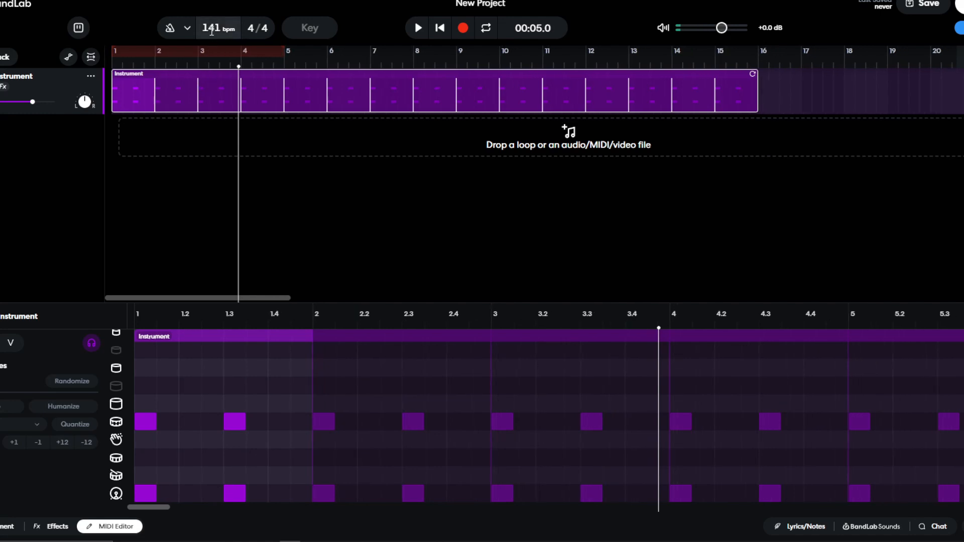
left_click(440, 30)
left_click(418, 30)
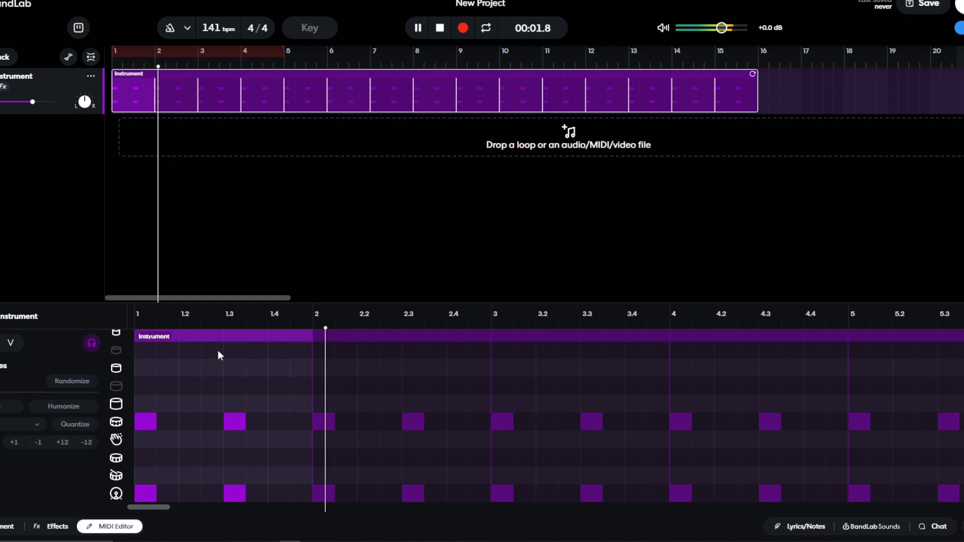
Remove the snare note from beat 1 of bar 1 and play the looped pattern from the start
left_click(440, 28)
left_click(144, 422)
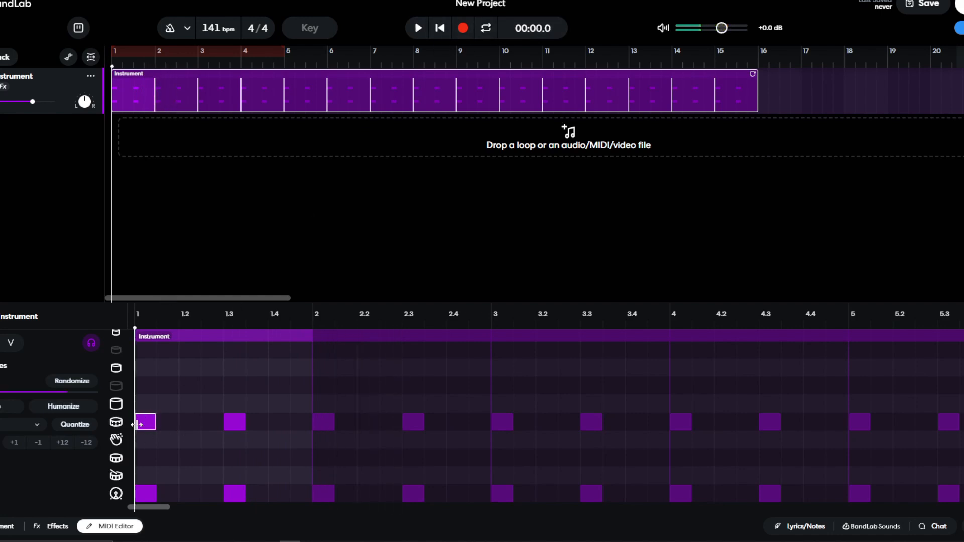
double_click(144, 427)
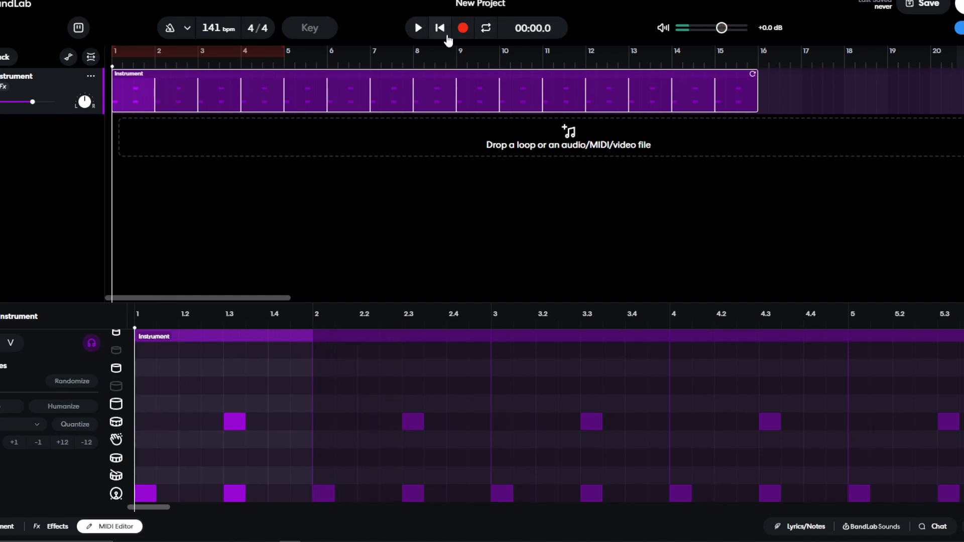
left_click(418, 29)
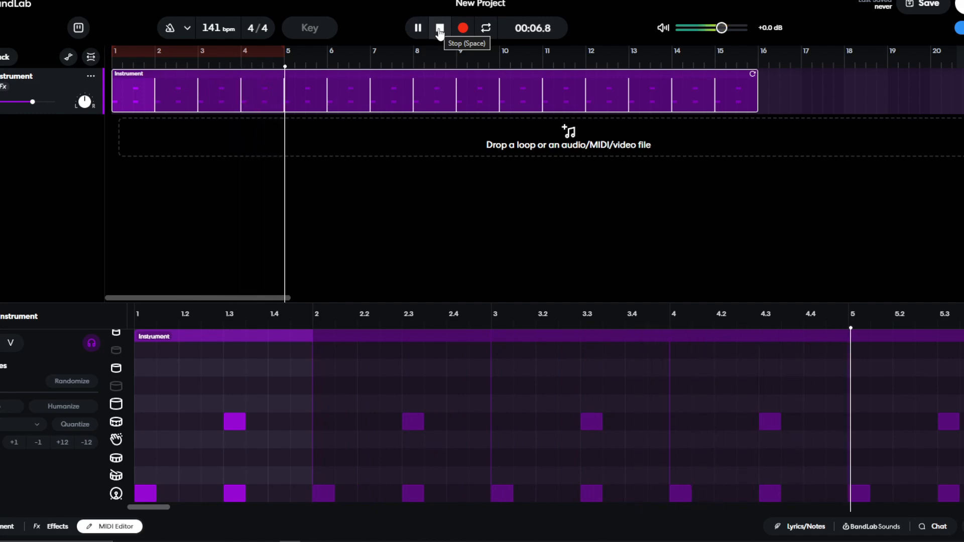
left_click(440, 29)
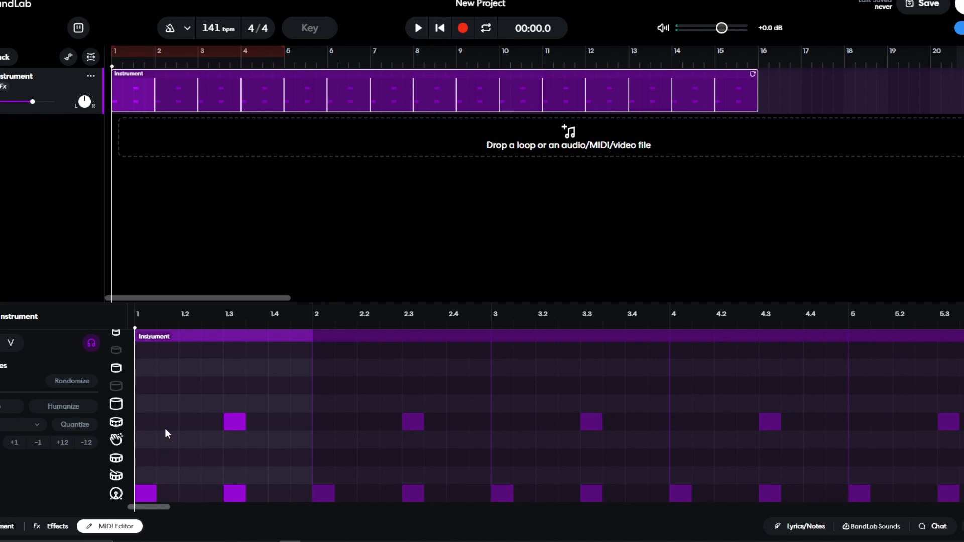
Add cymbal notes on beats 2 and 4 of bar 1 and play the pattern from the start
scroll(171, 429, "down", 3)
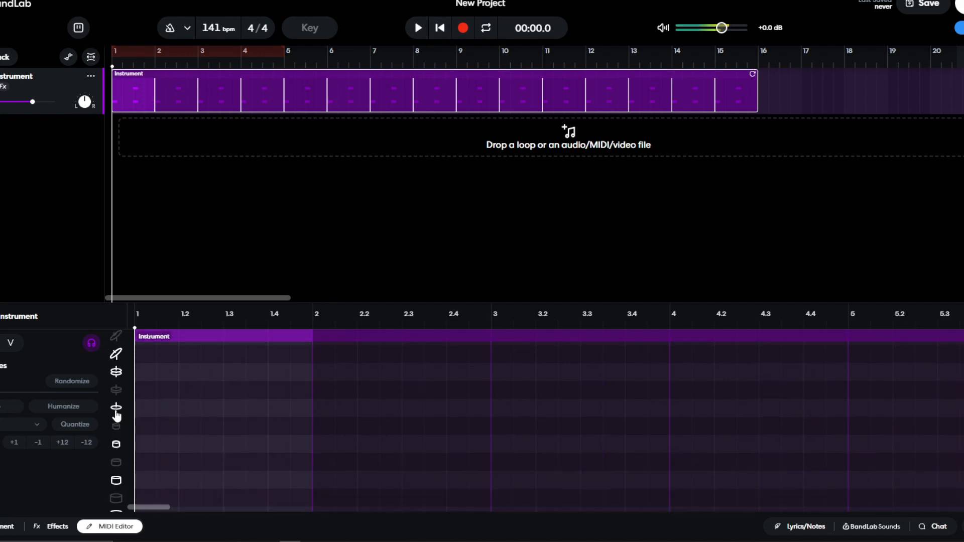
left_click(190, 408)
left_click(256, 408)
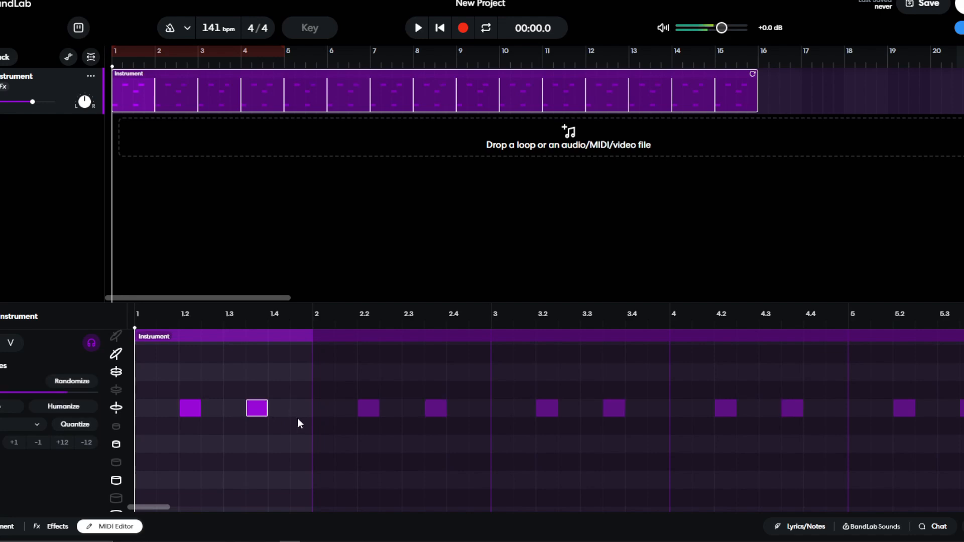
scroll(252, 375, "down", 1)
left_click_drag(261, 351, 284, 351)
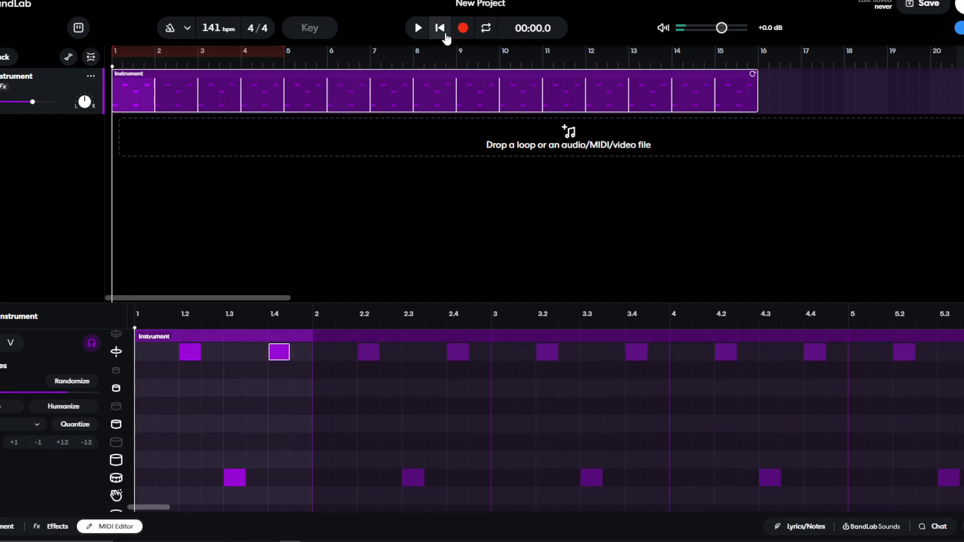
left_click(418, 29)
scroll(315, 408, "down", 1)
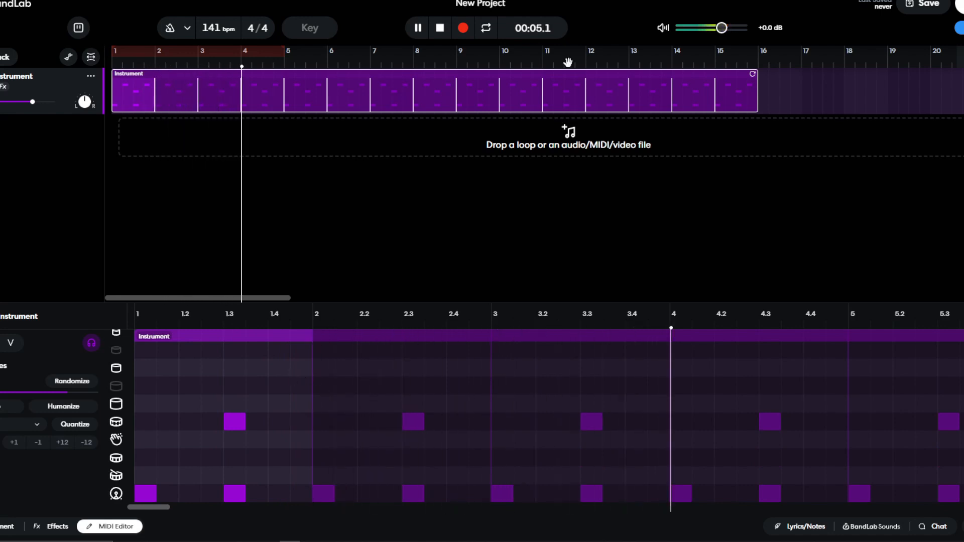
left_click(441, 29)
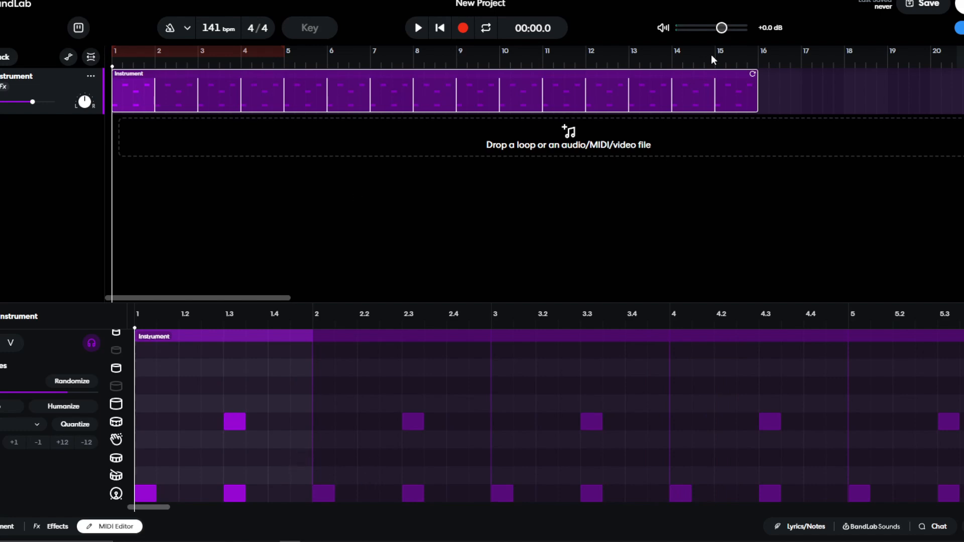
Resize the drum region to two bars and add kicks on beats 1 and 3 and a snare on beat 3 of bar 2
left_click_drag(753, 73, 198, 101)
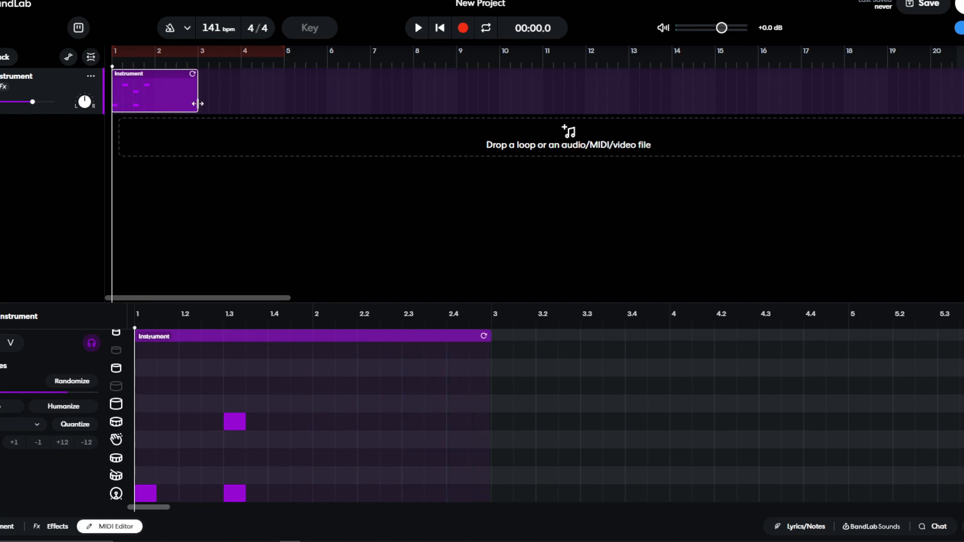
left_click(317, 499)
left_click(328, 497)
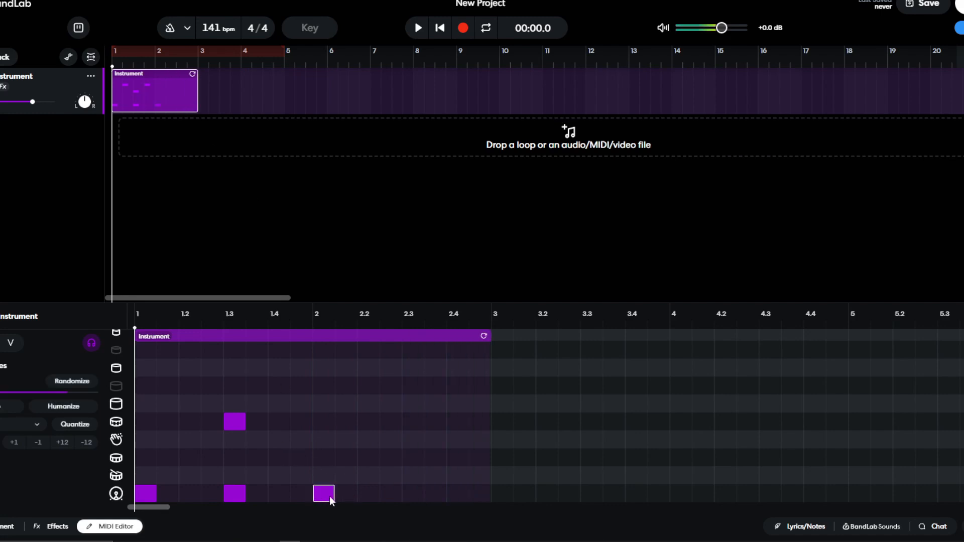
left_click(409, 421)
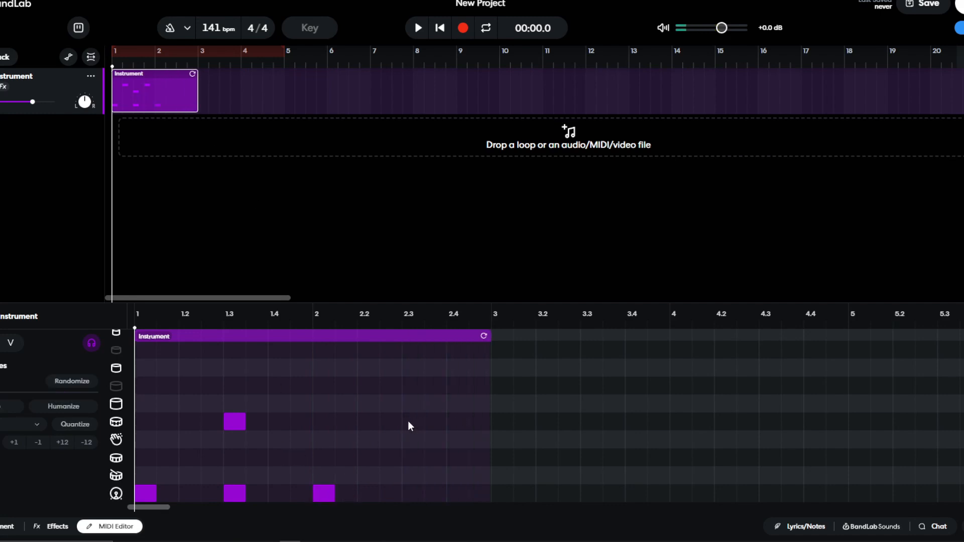
left_click(410, 493)
Add cymbal notes on beats 2 and 4 of bar 2 and play the two-bar pattern briefly
scroll(437, 457, "up", 3)
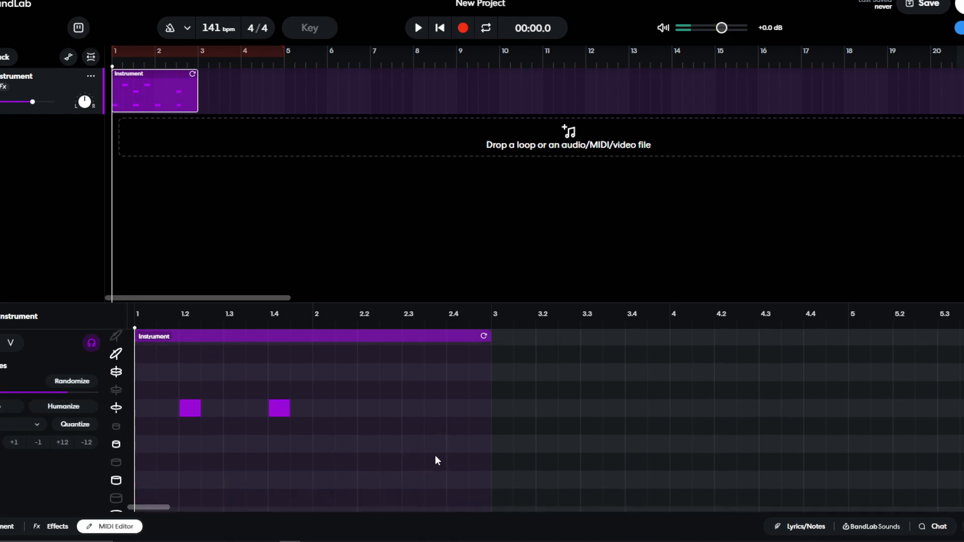
left_click(367, 409)
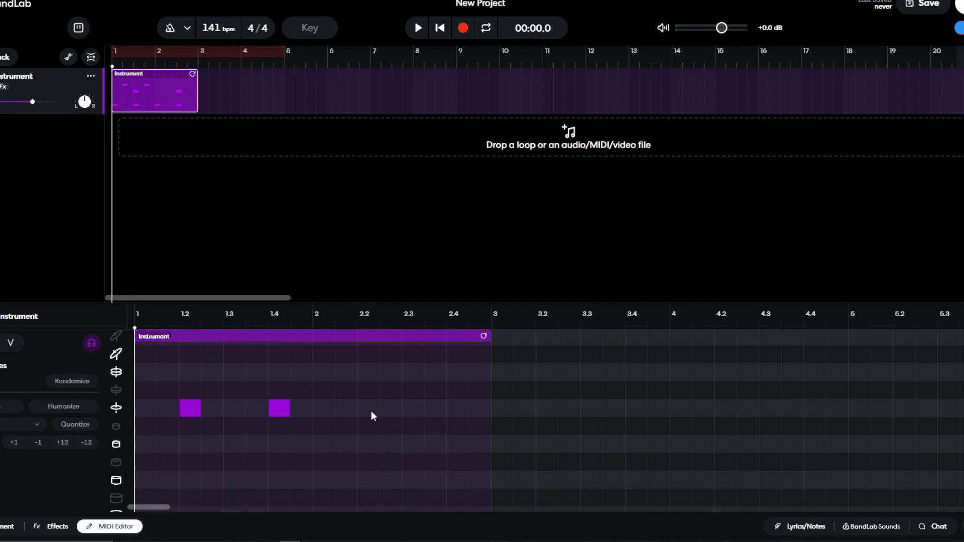
left_click(369, 409)
left_click(457, 410)
scroll(441, 435, "down", 3)
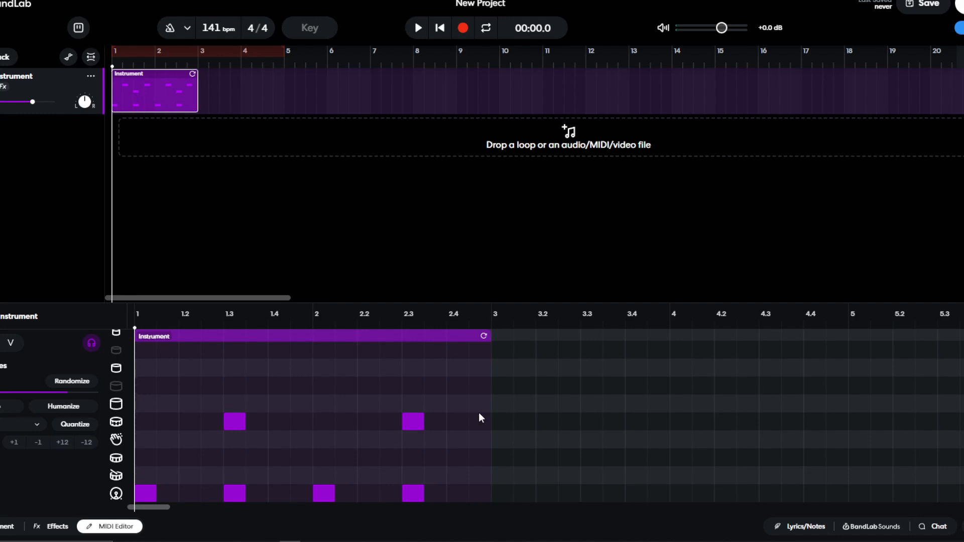
key("space")
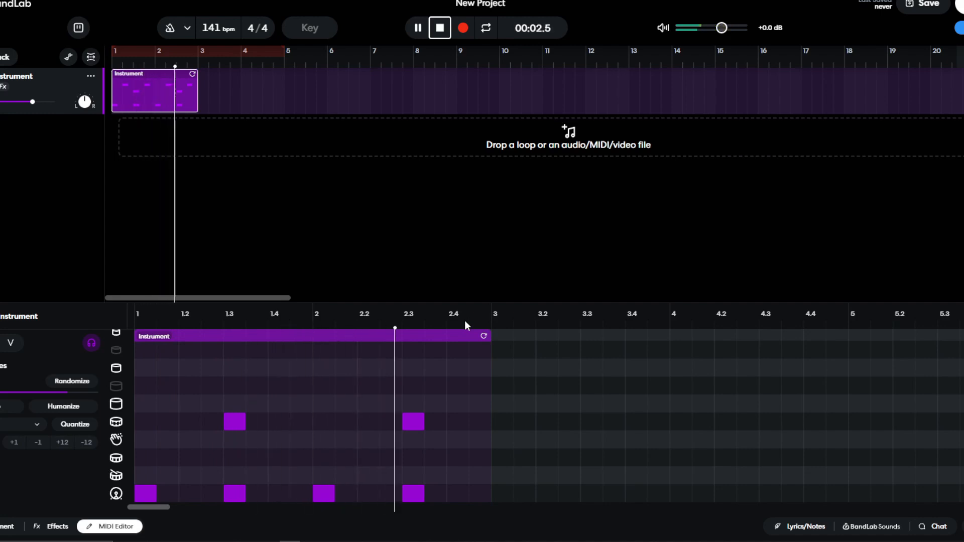
key("space")
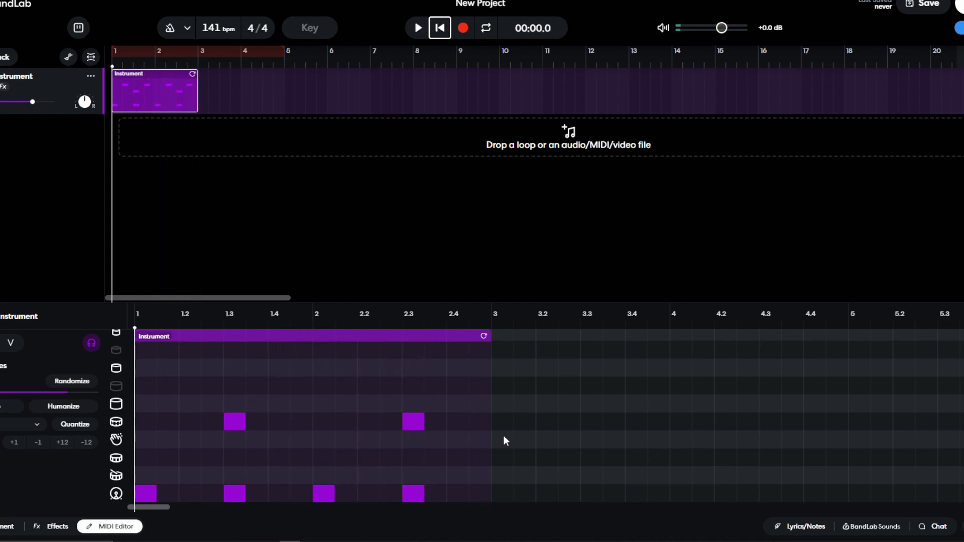
Add a fill to bar 2 with the lower snare on beat 4 and a rimshot half a beat after it, and play it
left_click(117, 442)
left_click(118, 463)
left_click(457, 458)
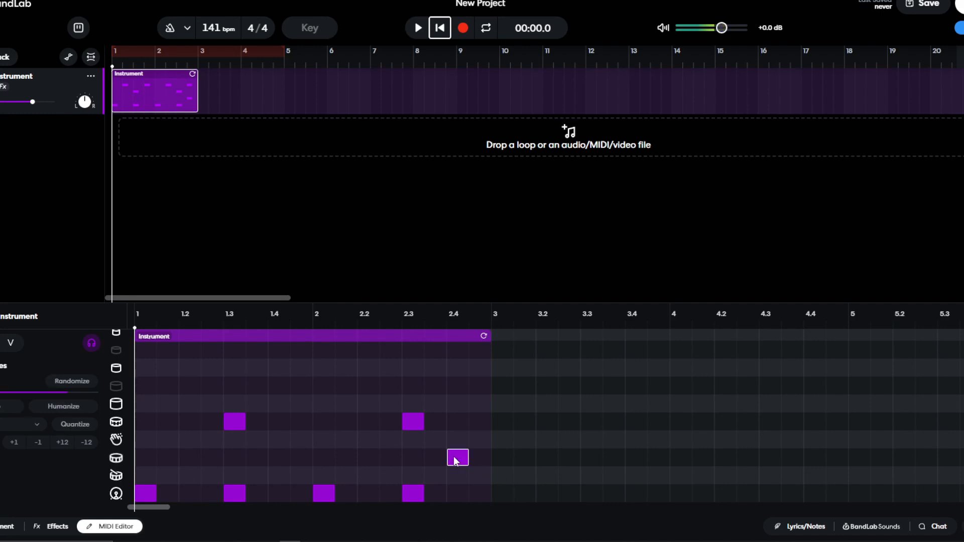
left_click(479, 475)
key("space")
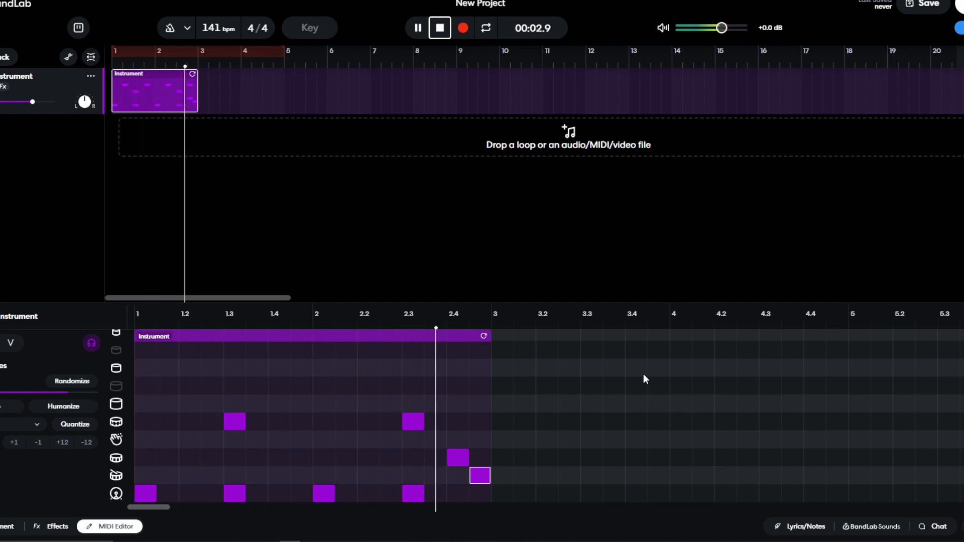
key("space")
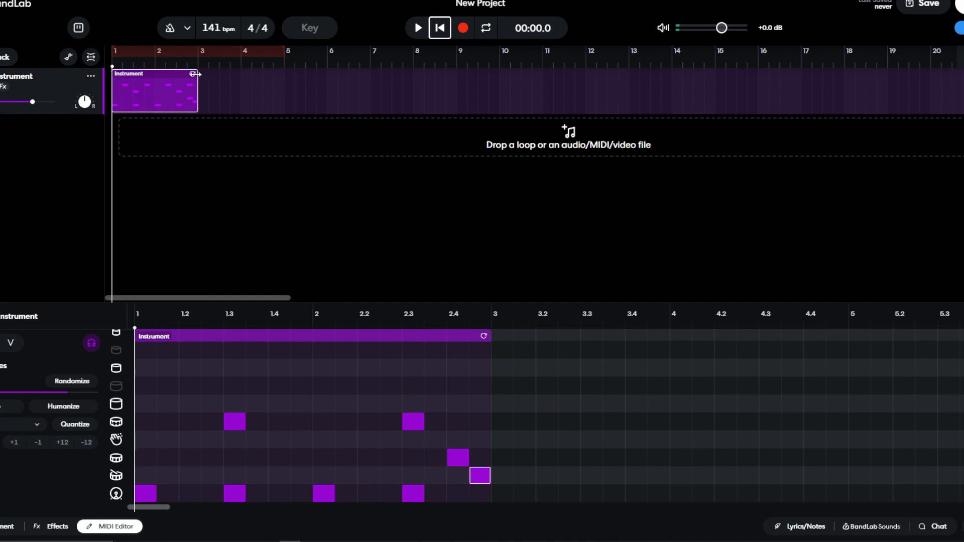
Loop the two-bar drum region out to bar 5 and play it briefly from the start
left_click_drag(195, 74, 283, 74)
key("space")
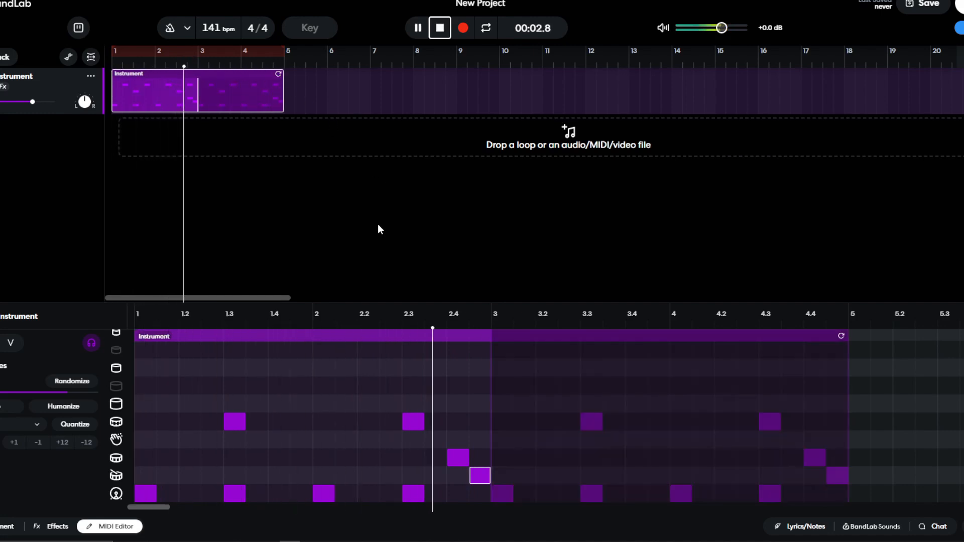
key("space")
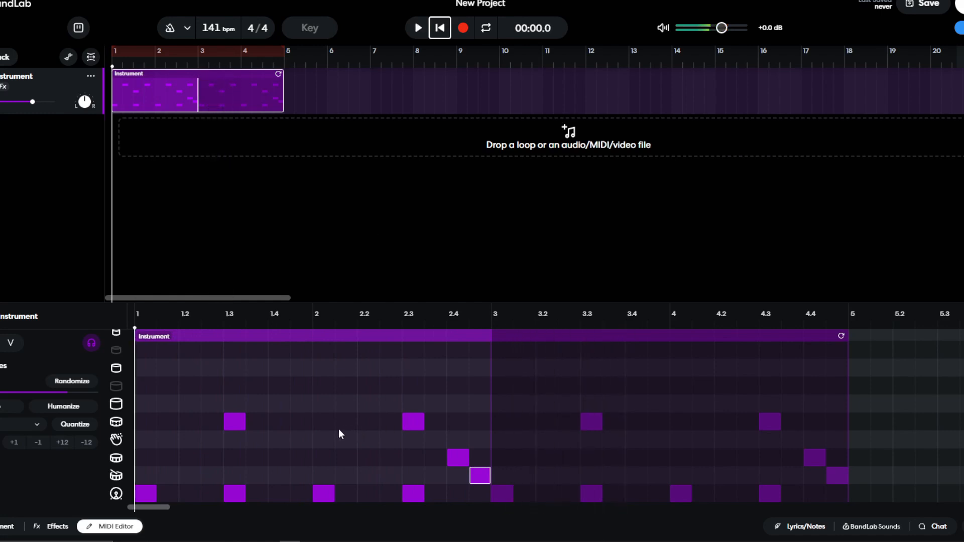
Examine the cymbal notes and the fill at the end of bar 2, and play the looped pattern from the start
scroll(302, 437, "up", 3)
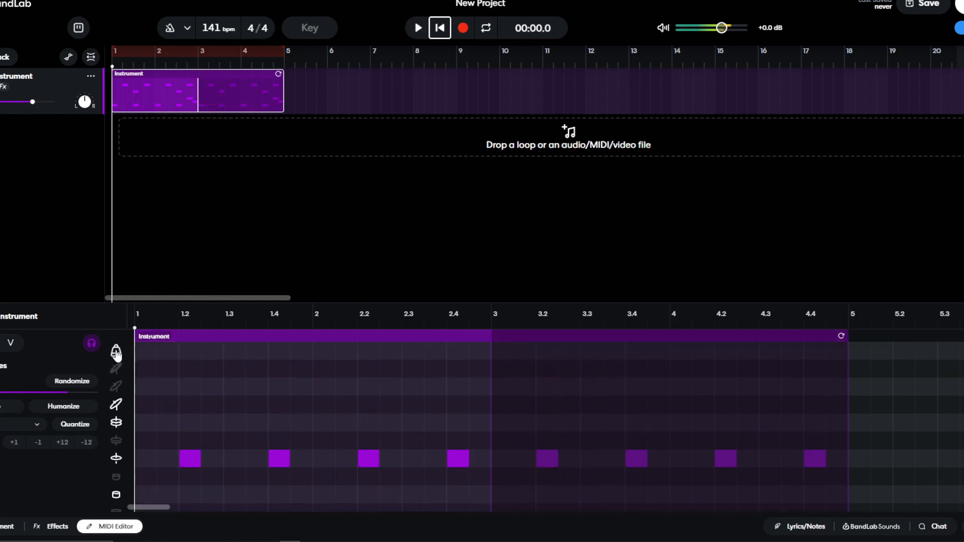
scroll(400, 404, "down", 3)
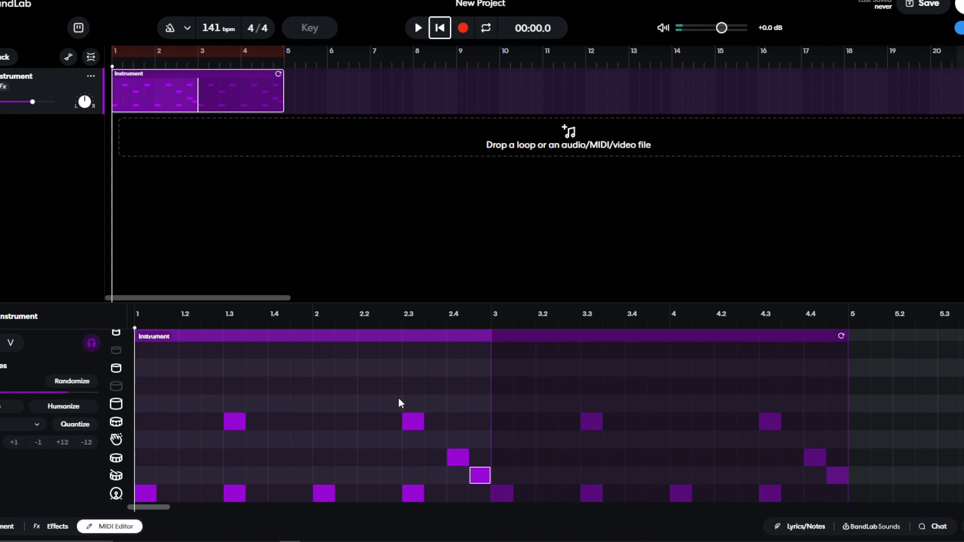
left_click(454, 459)
left_click(480, 475)
scroll(471, 431, "up", 3)
scroll(473, 430, "down", 3)
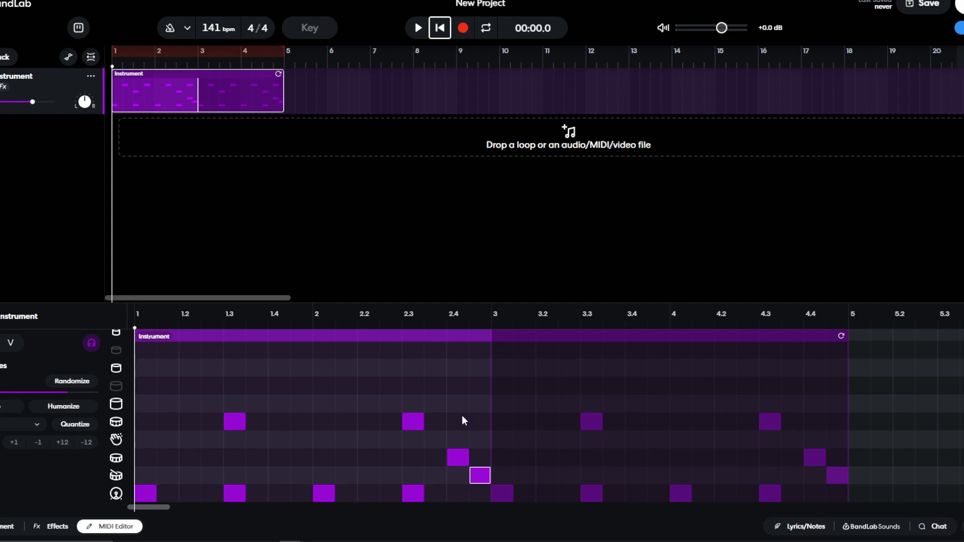
key("space")
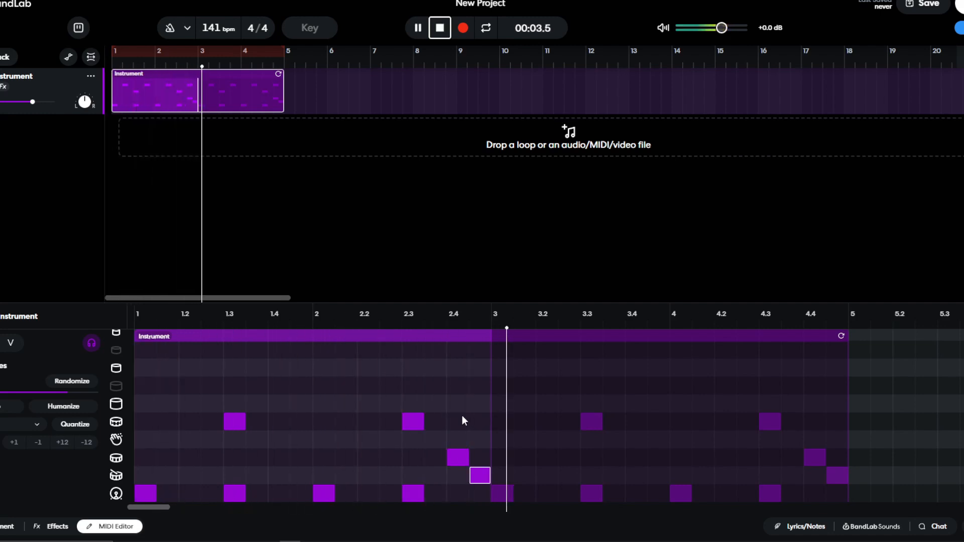
key("space")
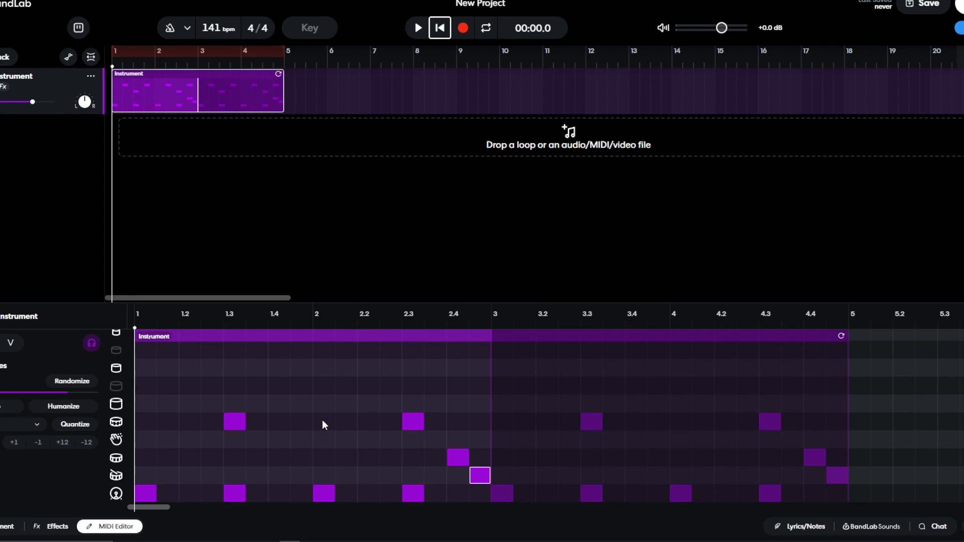
Preview the drum sounds and add hits at 1, 1.3, 2 and 2.3 on the hi-hat row two rows above the existing offbeat hits
left_click(120, 463)
left_click(119, 443)
left_click(120, 425)
scroll(143, 385, "up", 2)
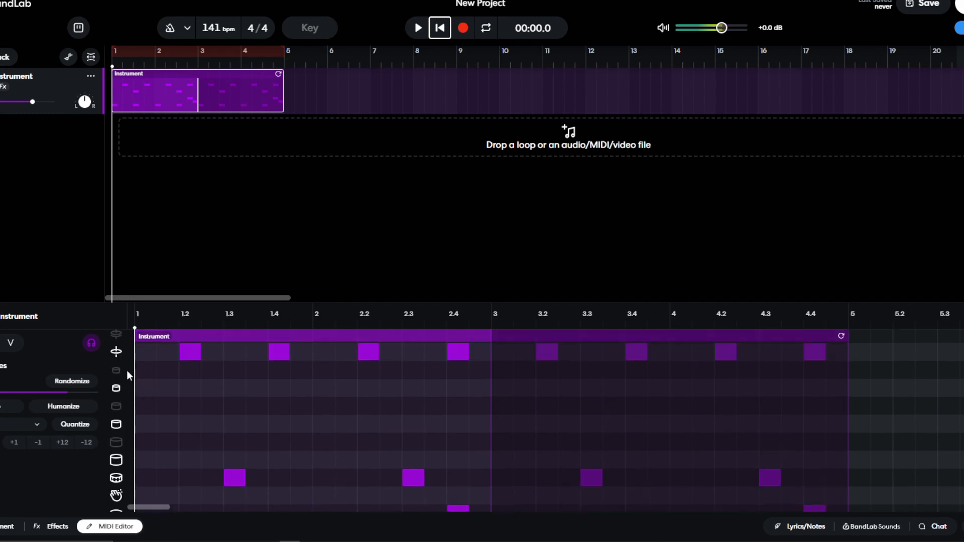
scroll(126, 364, "up", 4)
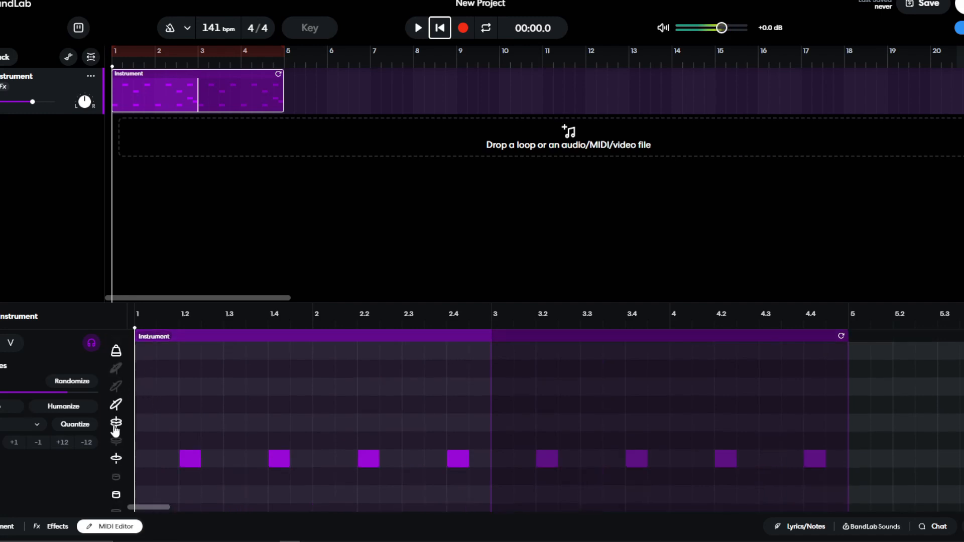
left_click(143, 425)
left_click(227, 427)
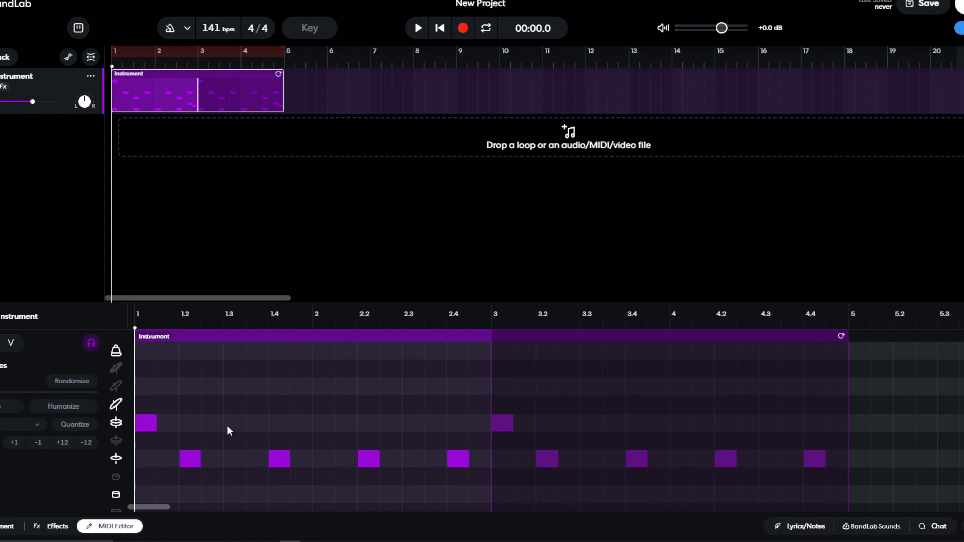
left_click(228, 422)
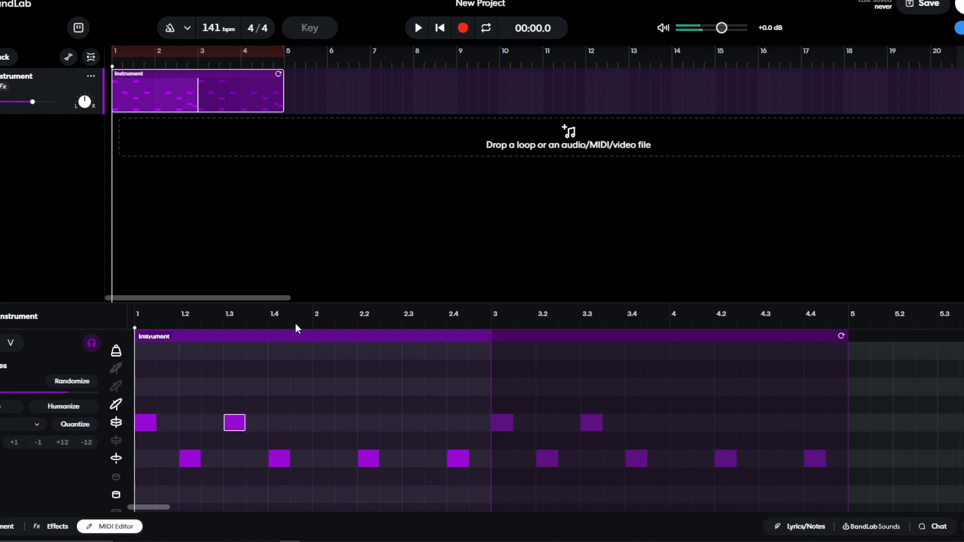
left_click(317, 430)
left_click(321, 424)
left_click(405, 424)
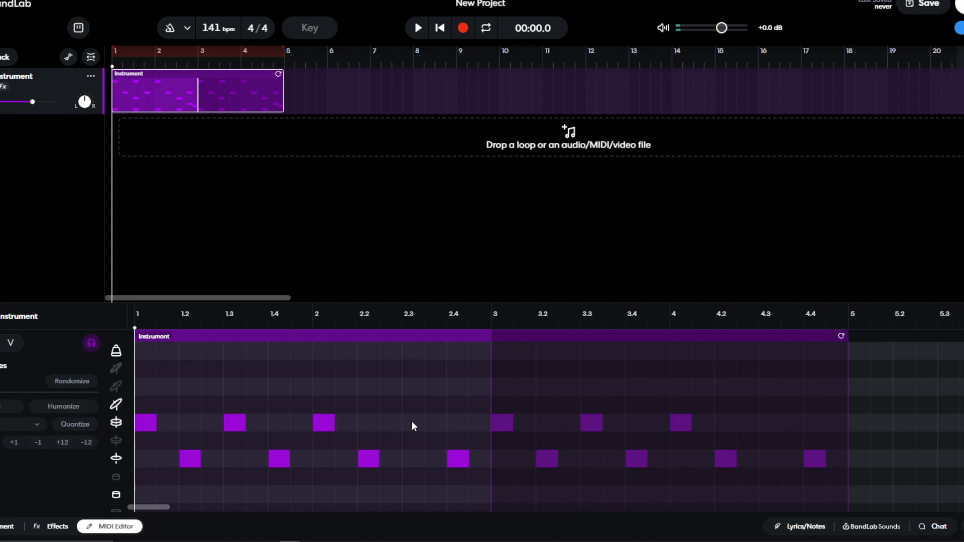
left_click(412, 422)
Play the four-bar drum loop from the beginning to check the beat, and stop playback
scroll(398, 469, "down", 3)
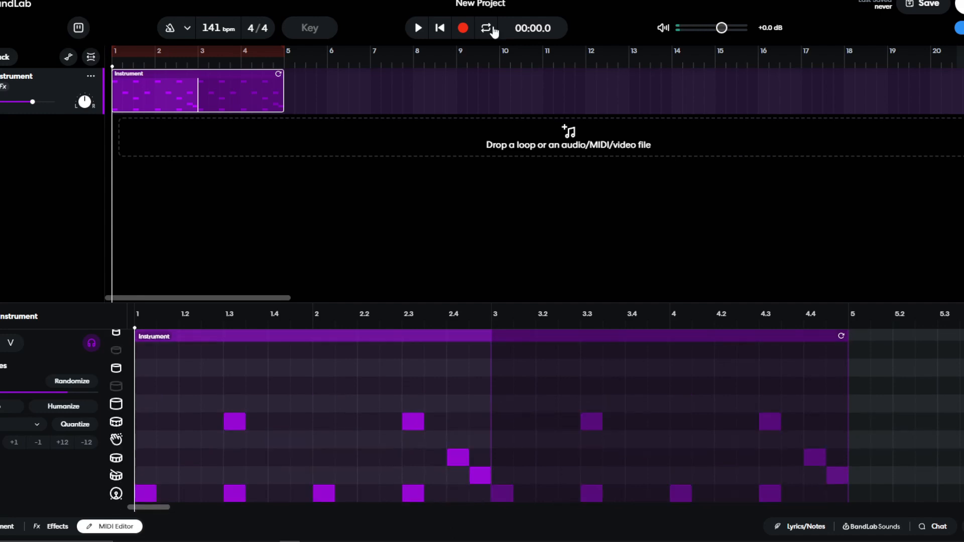
left_click(418, 27)
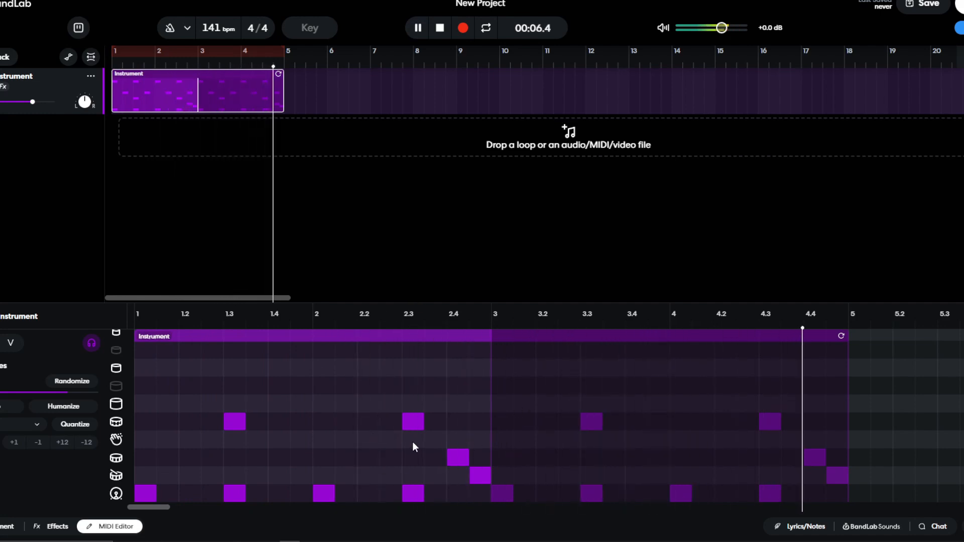
key("space")
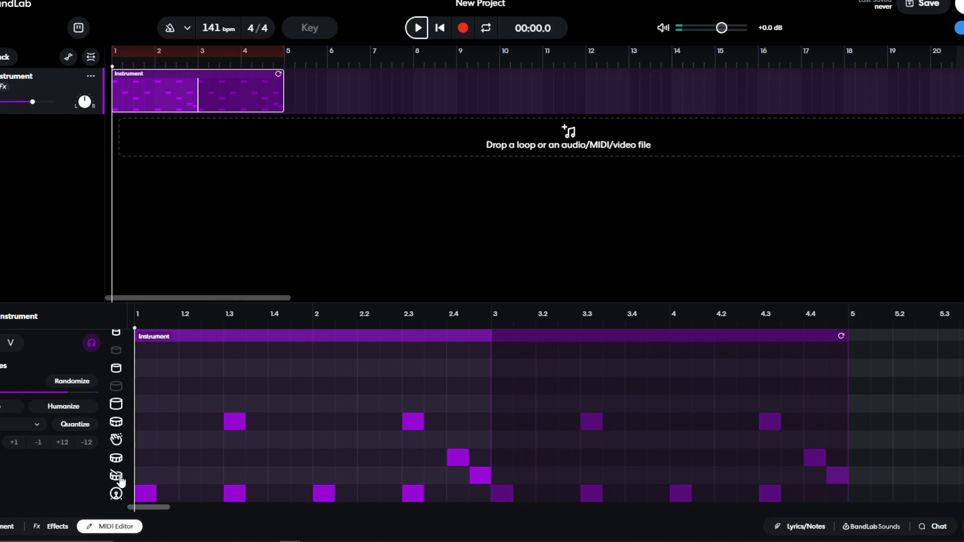
Add cowbell hits at 1 and 2 to the drum pattern, briefly playing the loop after each one
scroll(117, 417, "up", 5)
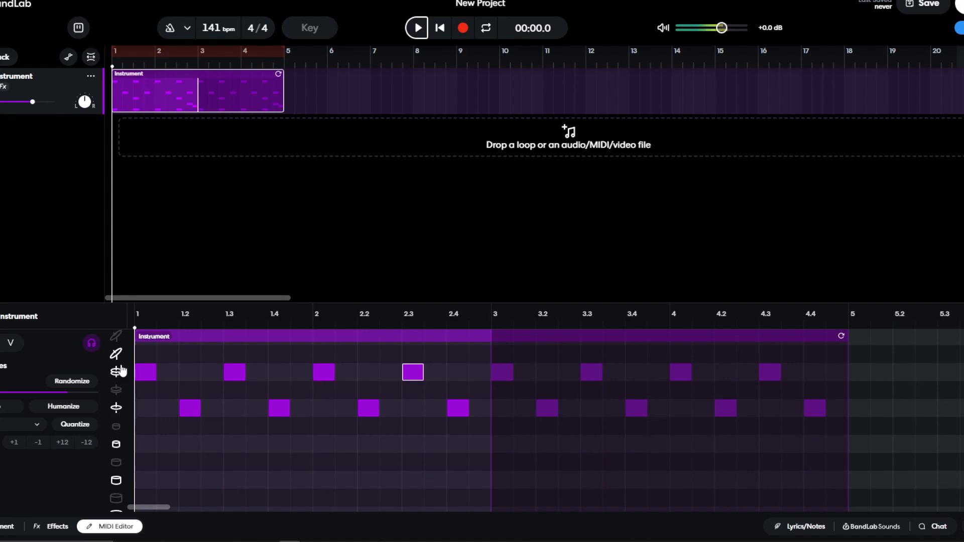
scroll(122, 370, "up", 2)
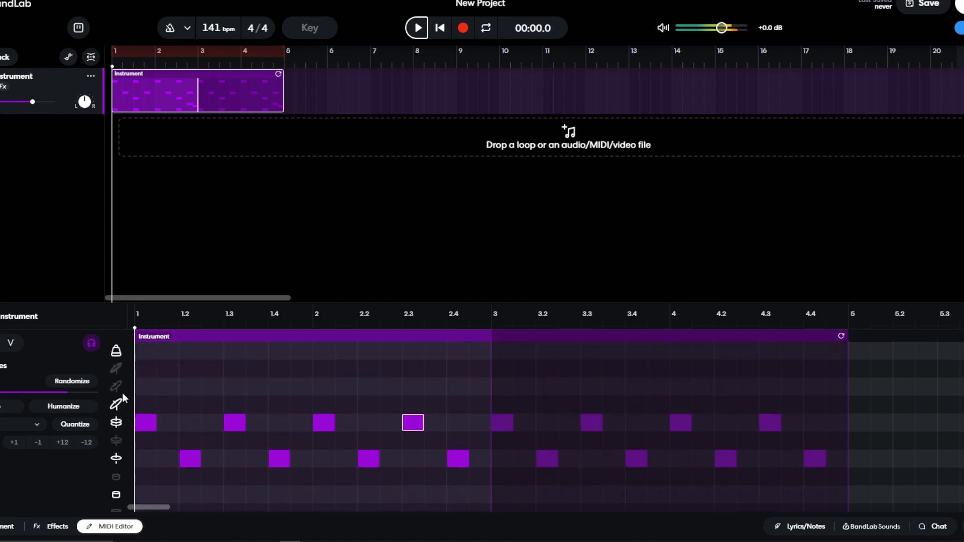
left_click(157, 355)
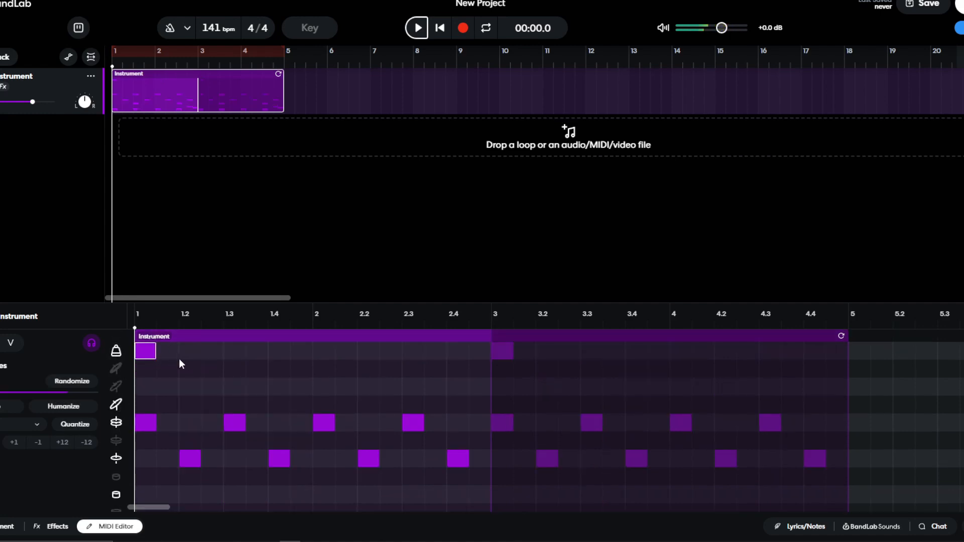
key("space")
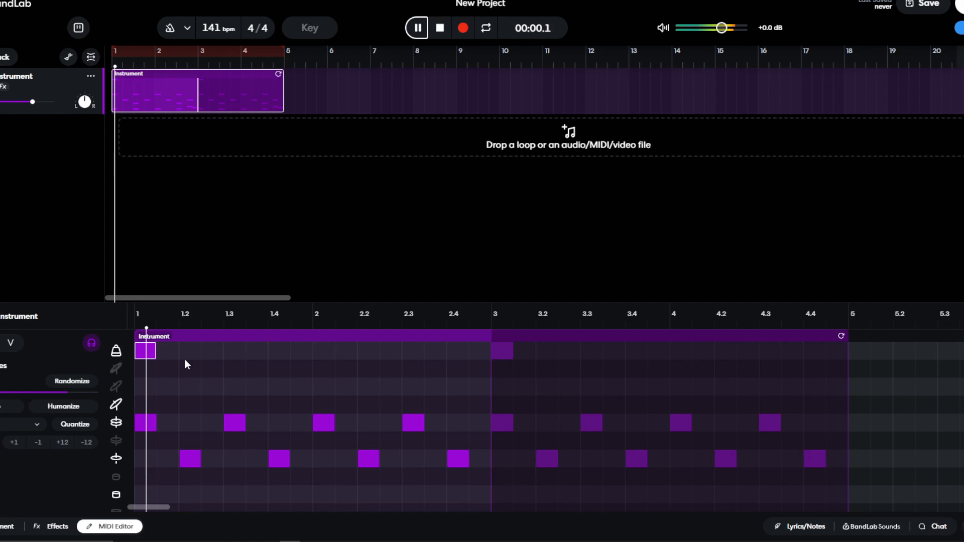
key("space")
left_click(324, 351)
key("space")
key("space")
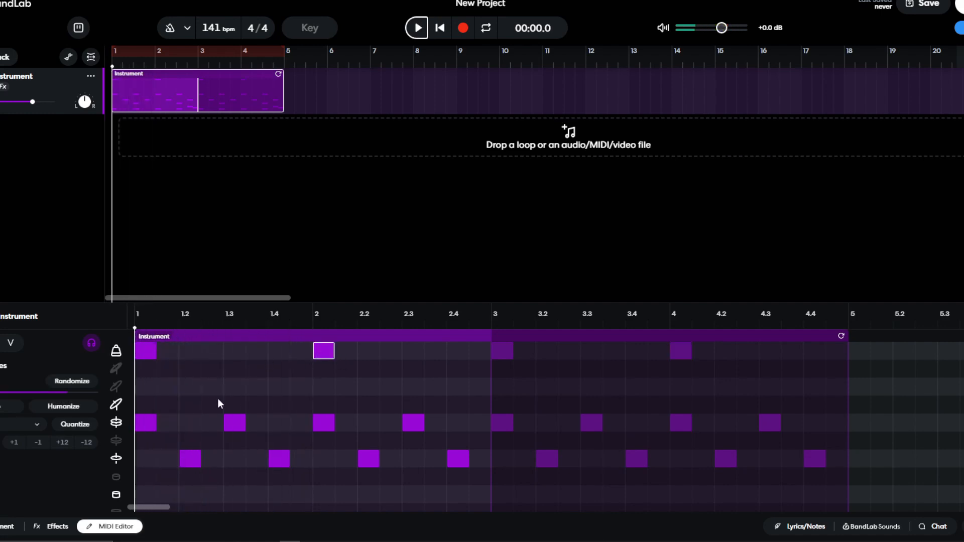
Add a hit at 1.2 on the drum row that holds the 2.4 hit, and play the beat while reviewing the pattern
scroll(209, 409, "down", 3)
left_click(191, 458)
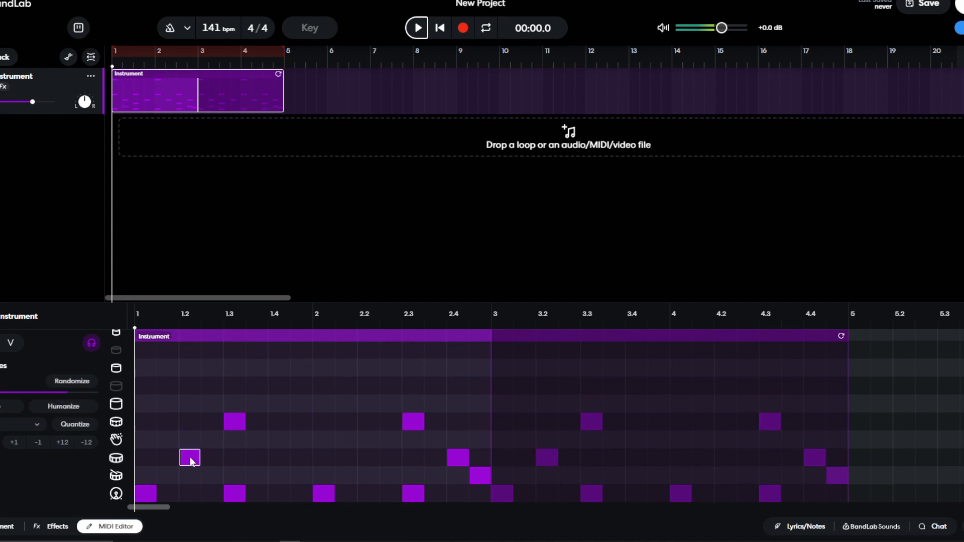
key("space")
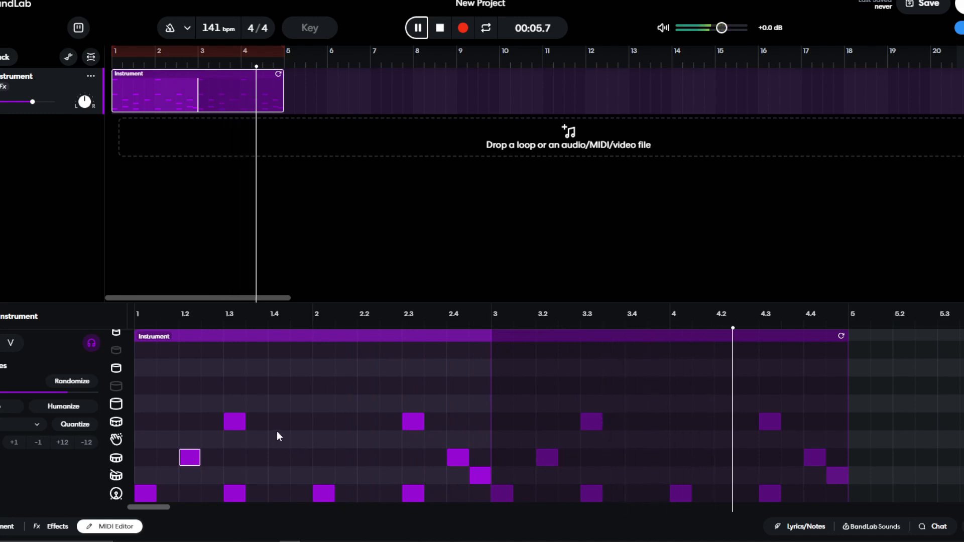
key("space")
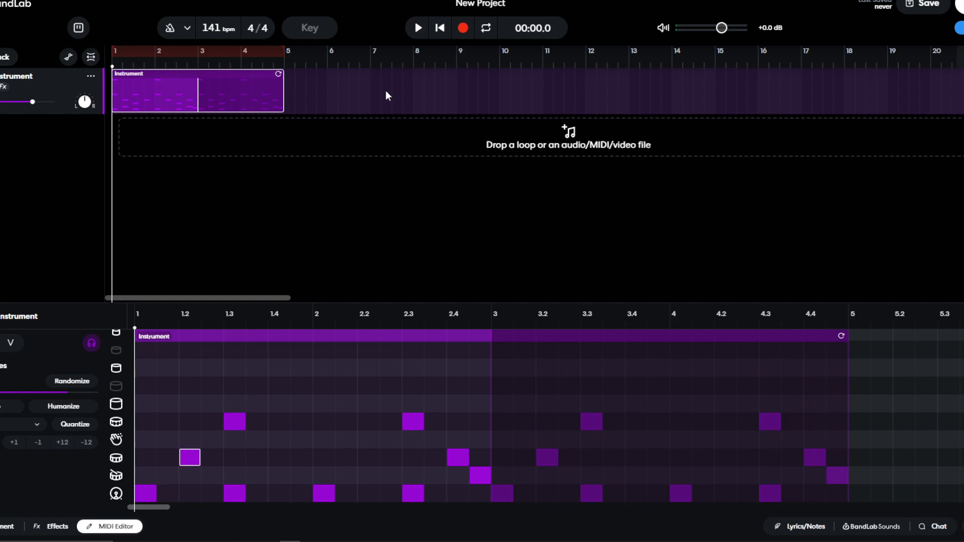
scroll(271, 403, "up", 5)
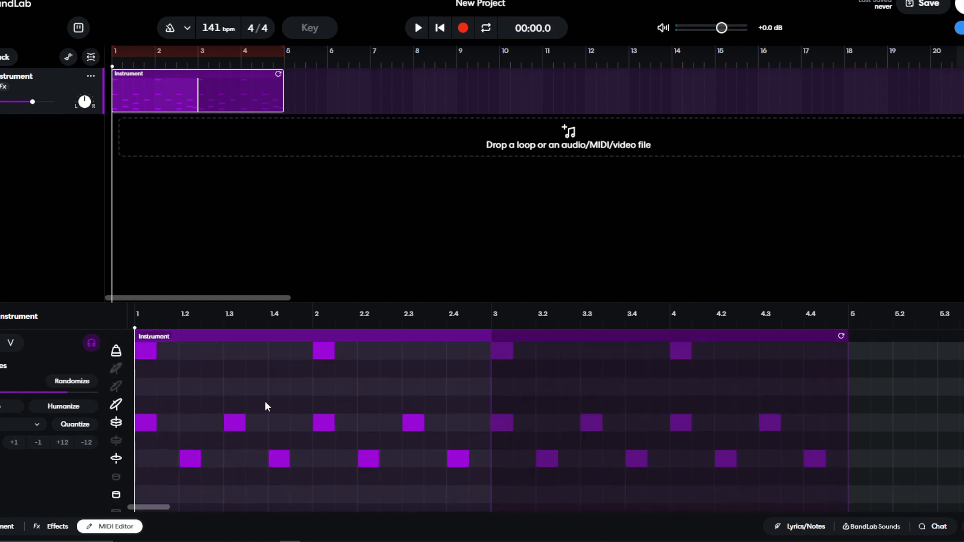
scroll(218, 390, "down", 5)
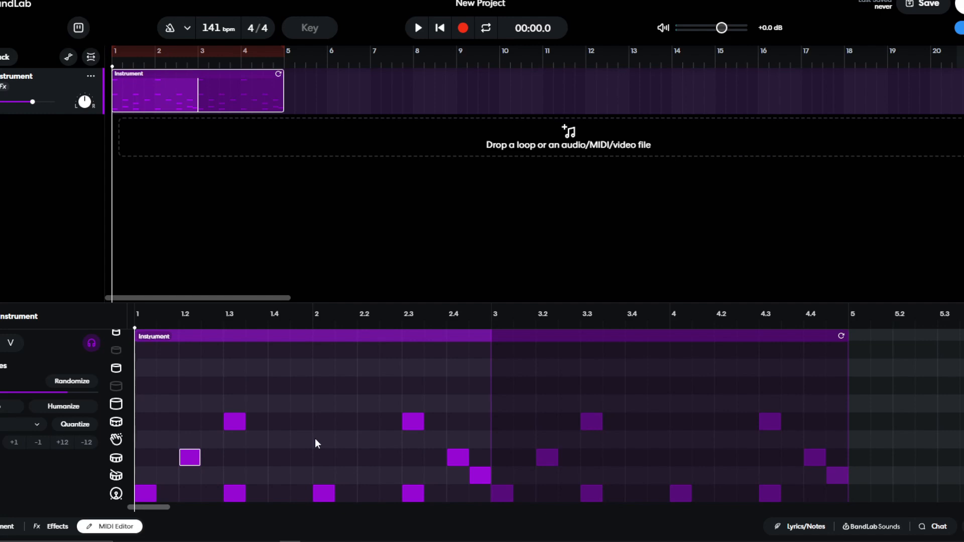
key("space")
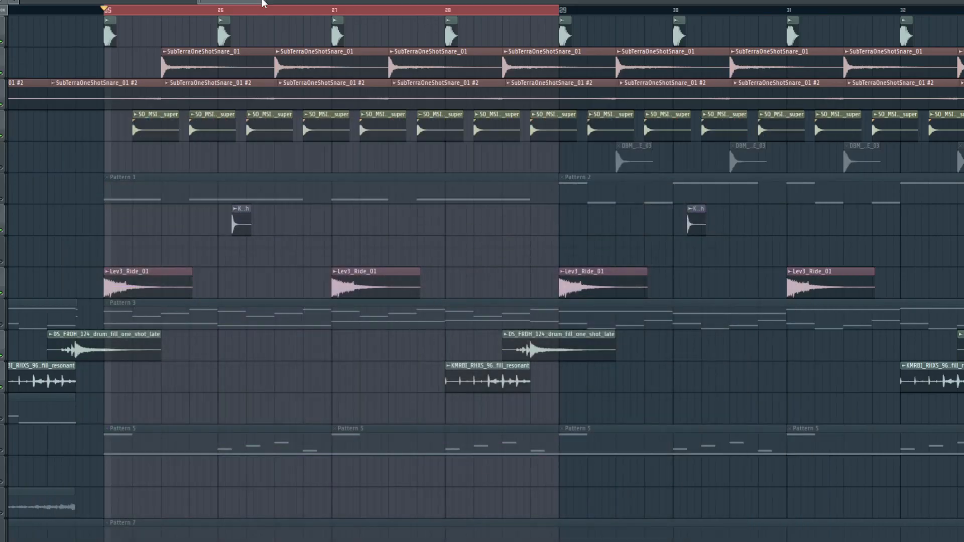
Switch to the FL Studio project and play the selected section at bars 25 to 28 of the playlist
mouse_move(262, 1)
left_mouse_down()
mouse_move(280, 2)
mouse_move(260, 13)
left_mouse_up()
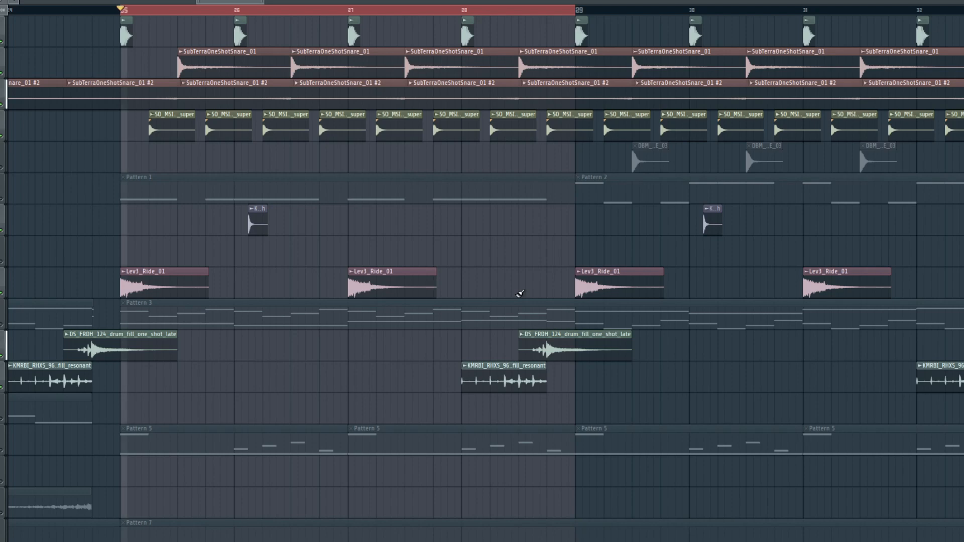
key("space")
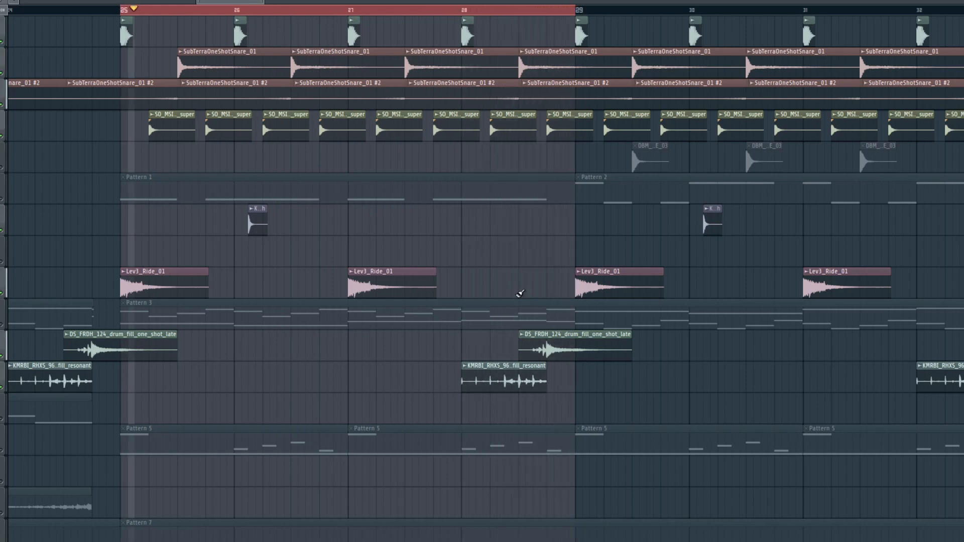
key("space")
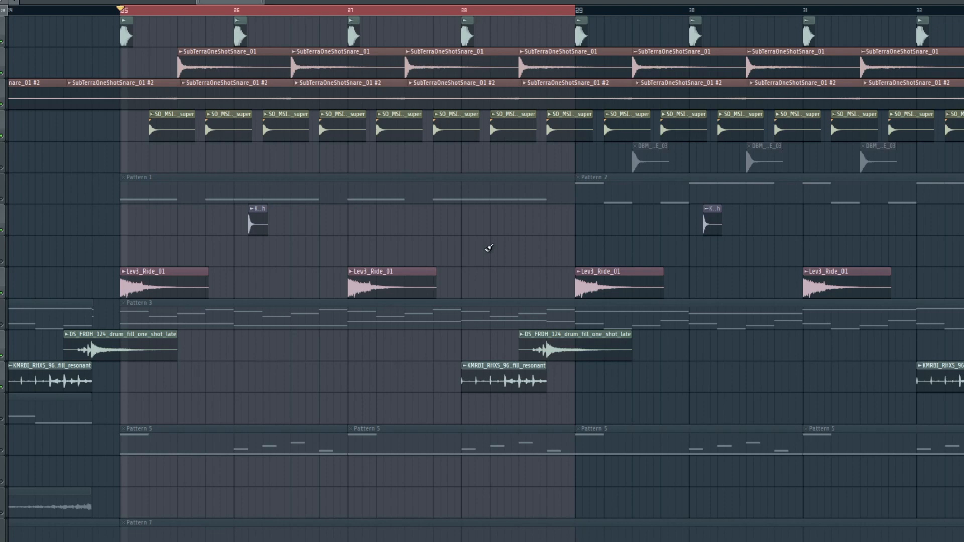
Unmute all playlist tracks so that the pattern tracks play together with the drum samples
scroll(319, 273, "down", 6)
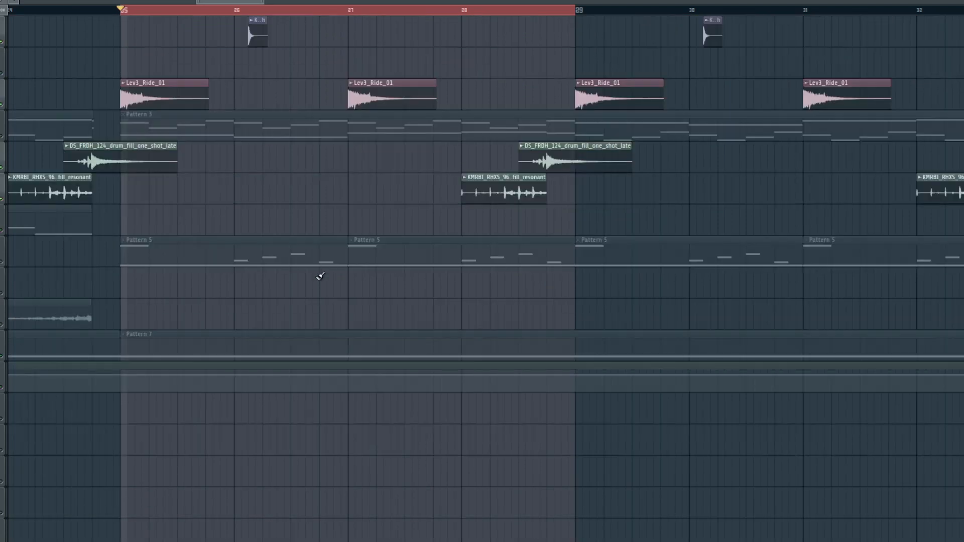
scroll(326, 278, "up", 3)
scroll(333, 279, "down", 3)
scroll(334, 281, "up", 3)
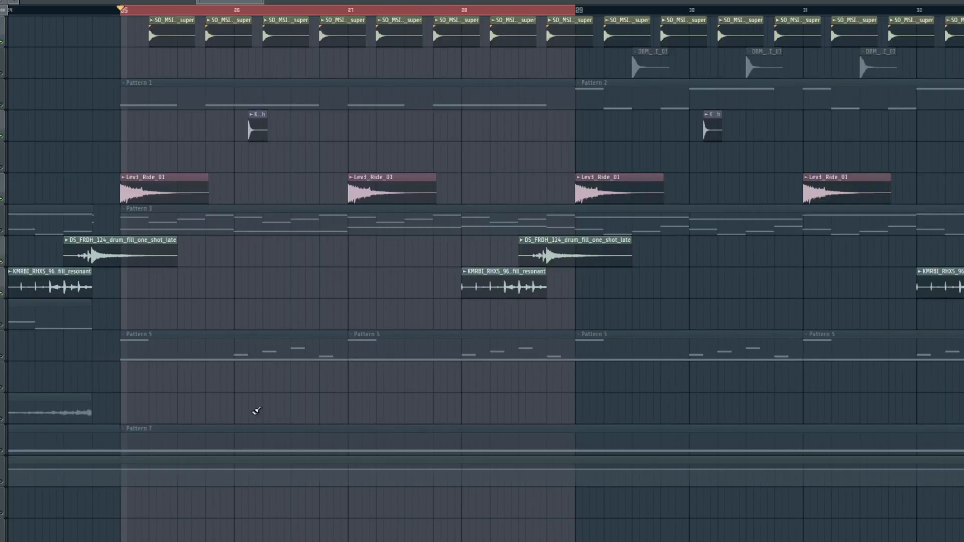
scroll(250, 399, "down", 2)
scroll(248, 384, "up", 5)
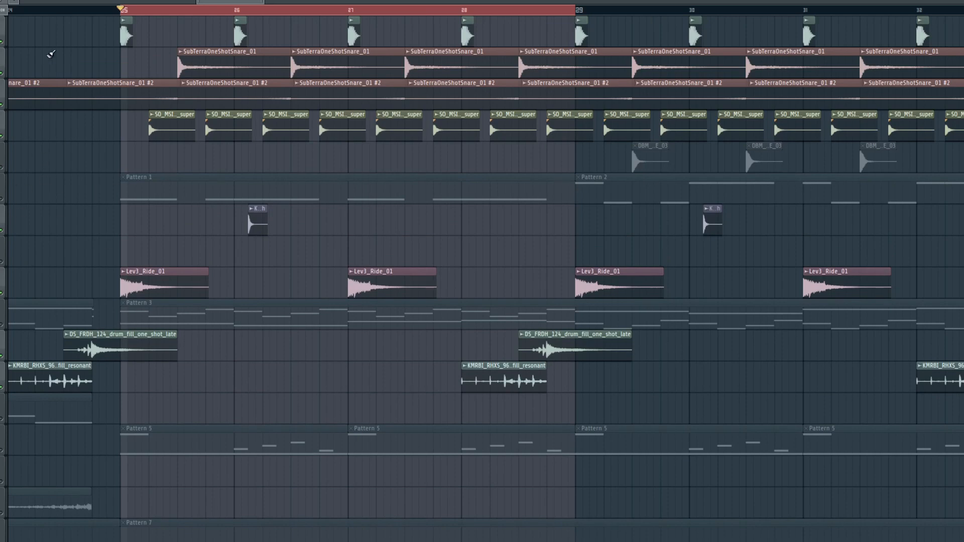
right_click(1, 42)
right_click(1, 42)
Open the first Serum channel from the channel rack and reposition its plugin window over the playlist
key("F6")
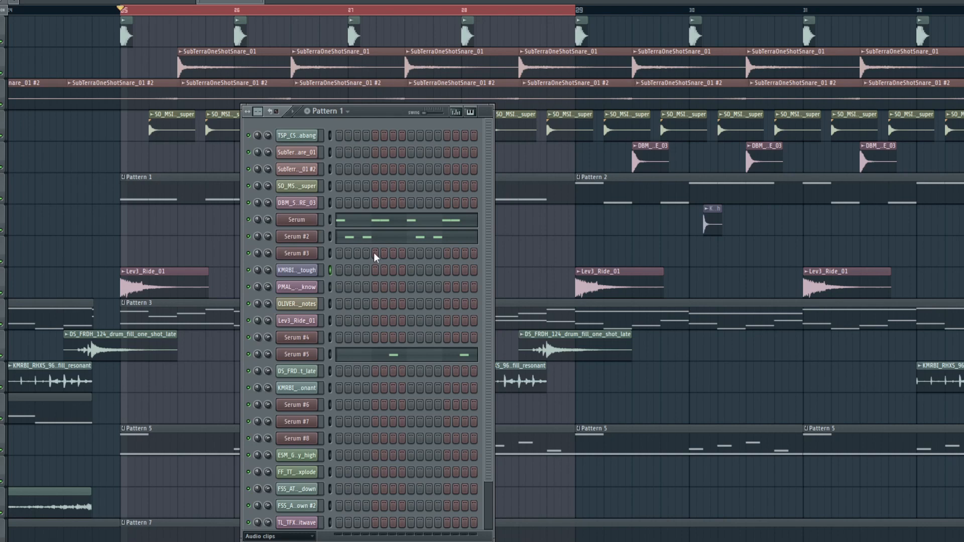
left_click(301, 224)
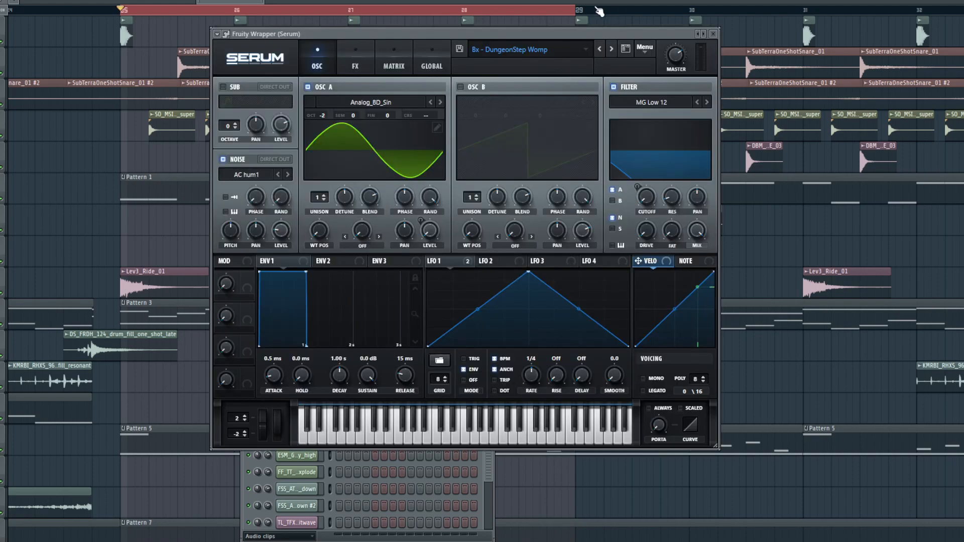
left_click_drag(521, 31, 491, 81)
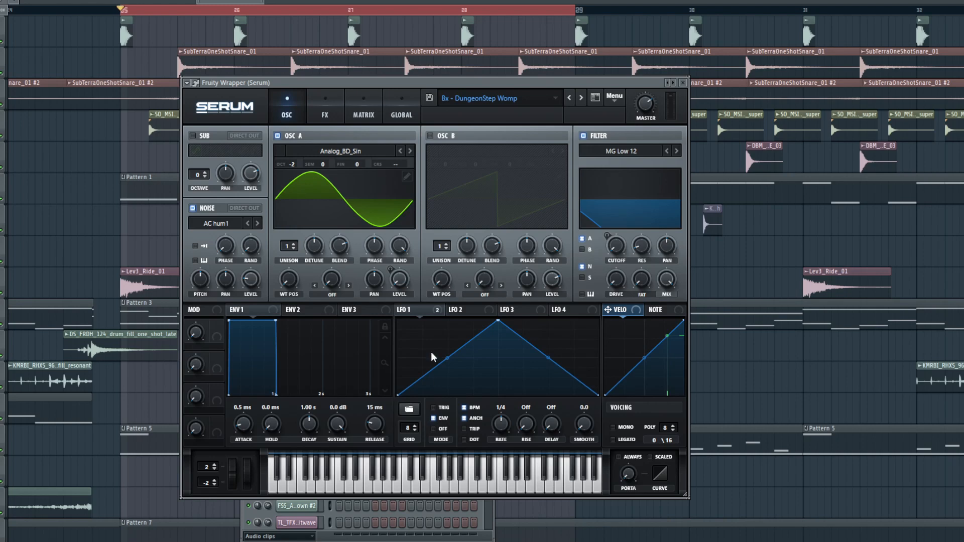
left_click_drag(426, 84, 426, 42)
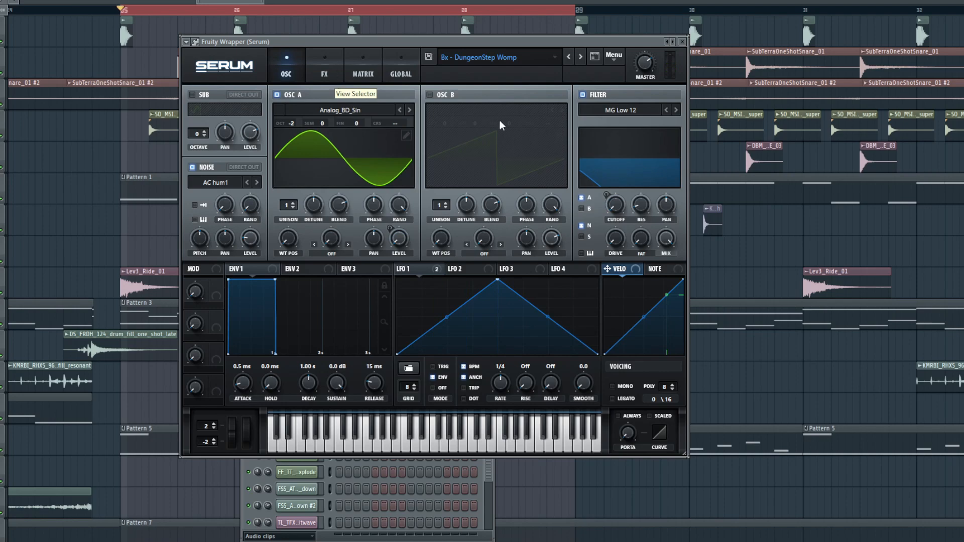
mouse_move(338, 41)
left_mouse_down()
mouse_move(421, 38)
mouse_move(250, 23)
mouse_move(327, 40)
left_mouse_up()
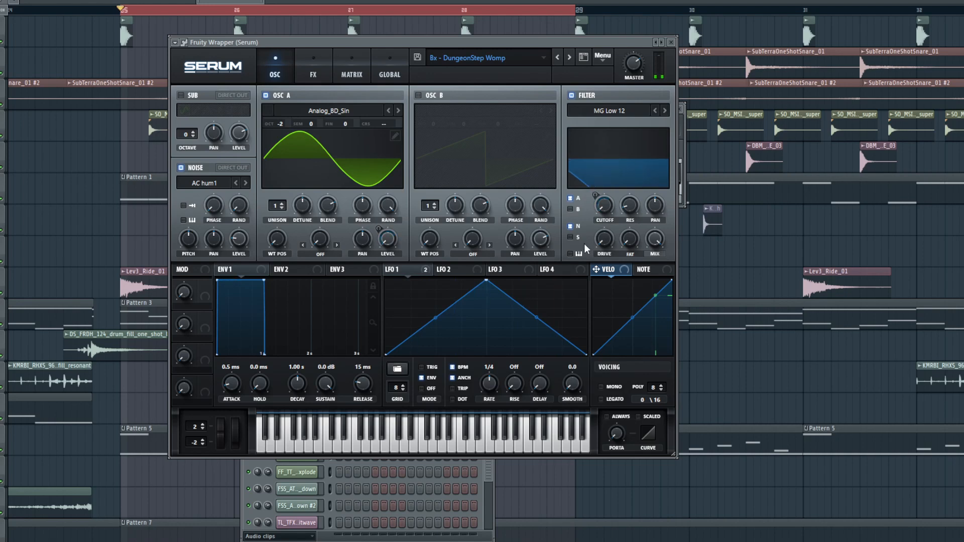
Examine the DungeonStep Womp preset's effects, its LFO 1 modulation and oscillator A's wavetable position
left_click(311, 68)
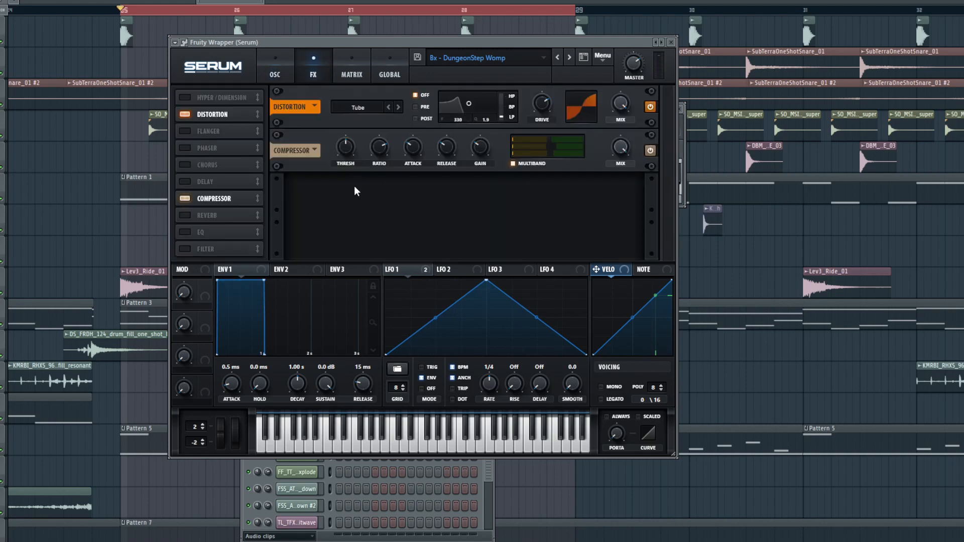
left_click(273, 79)
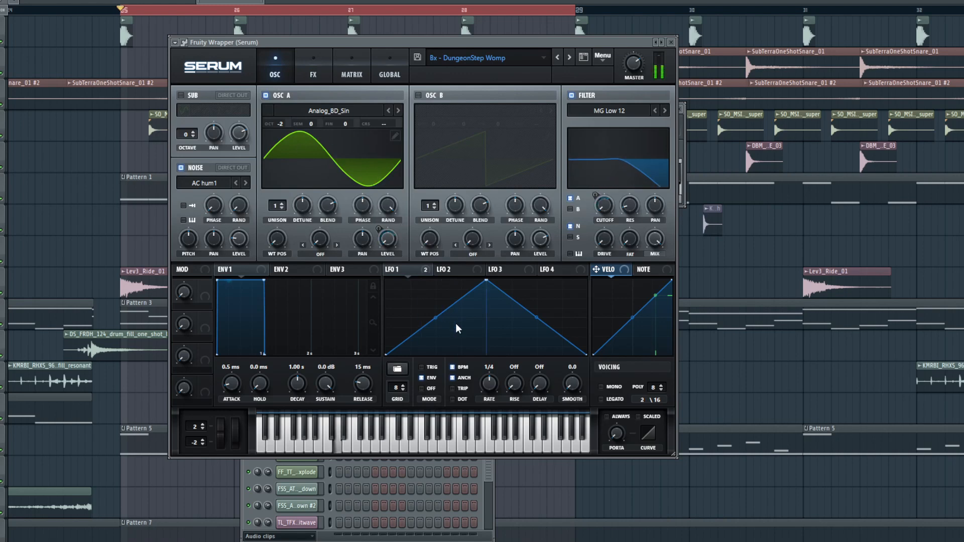
left_click(400, 269)
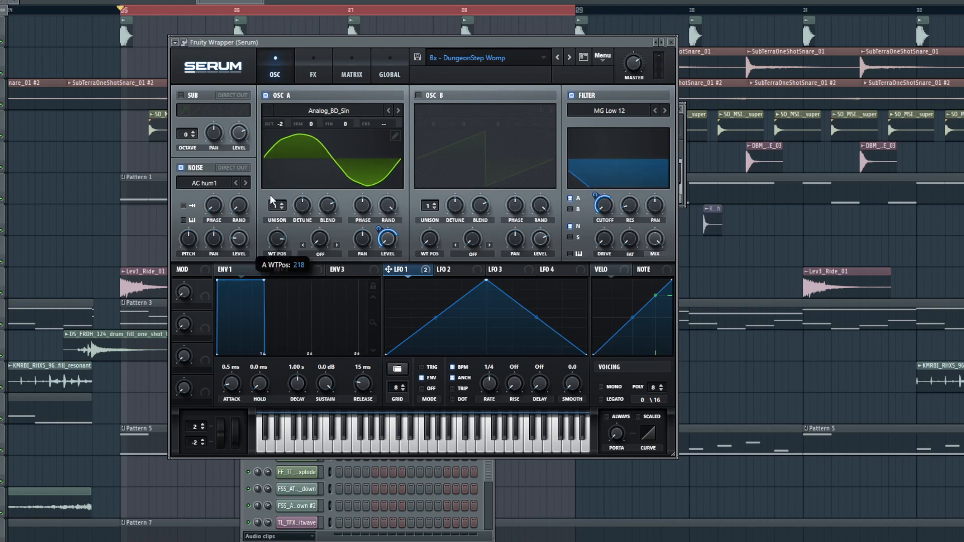
left_click_drag(278, 240, 284, 310)
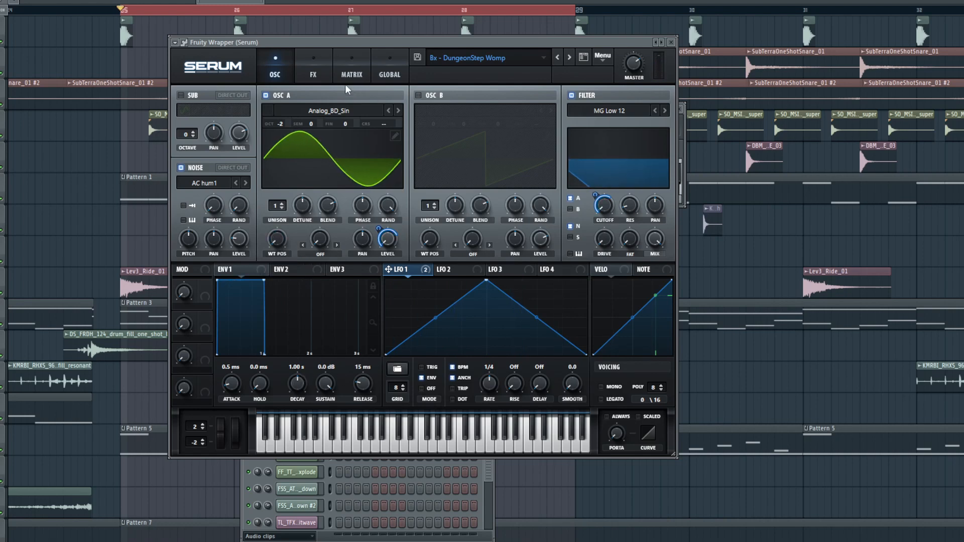
left_click(311, 65)
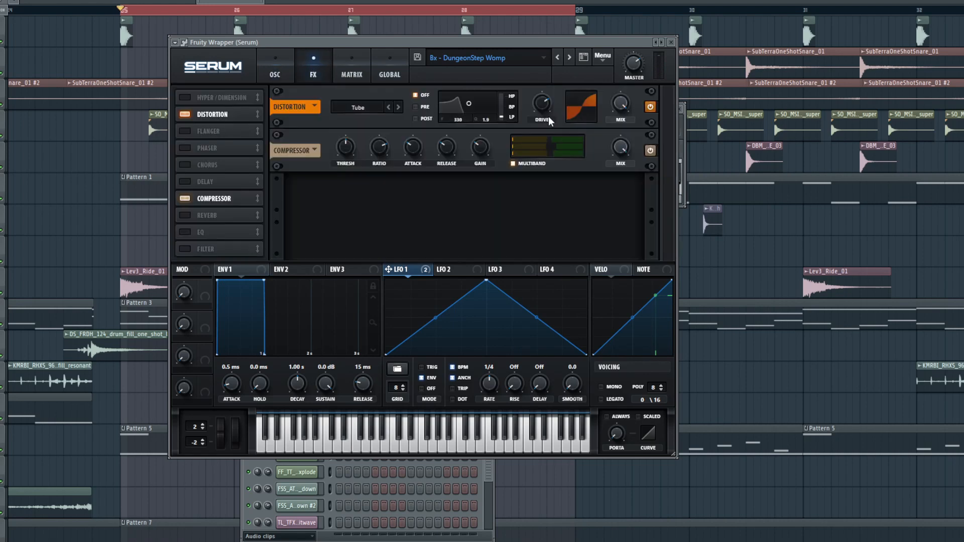
Compare the DungeonStep Womp sound with the Distortion and Compressor effects bypassed and re-enabled, ending on the oscillator view
left_click(650, 107)
left_click(277, 66)
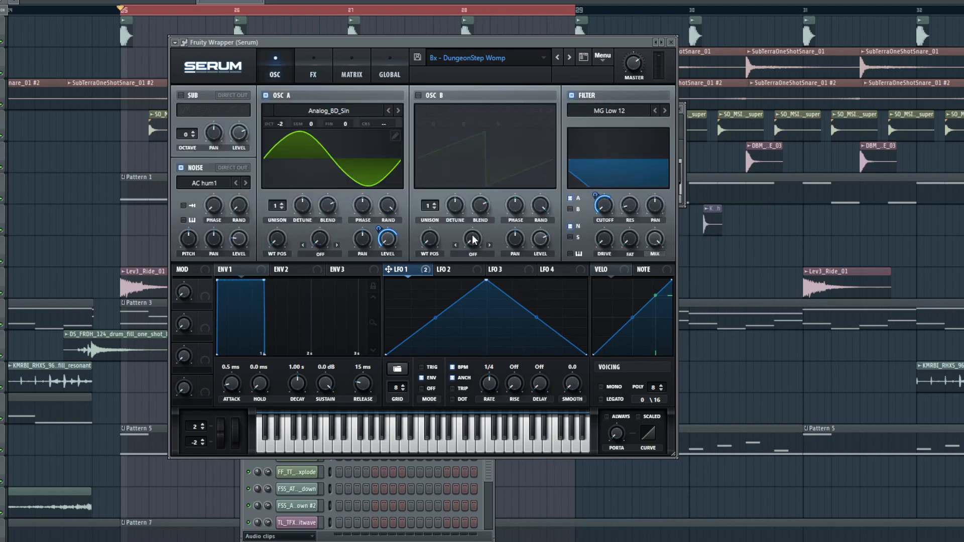
left_click(324, 76)
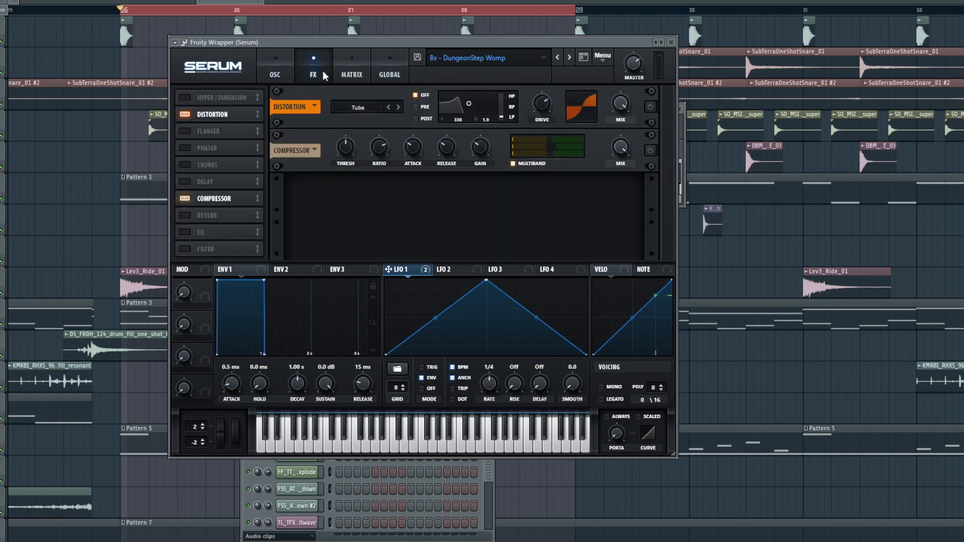
left_click(651, 106)
key("x")
key("x")
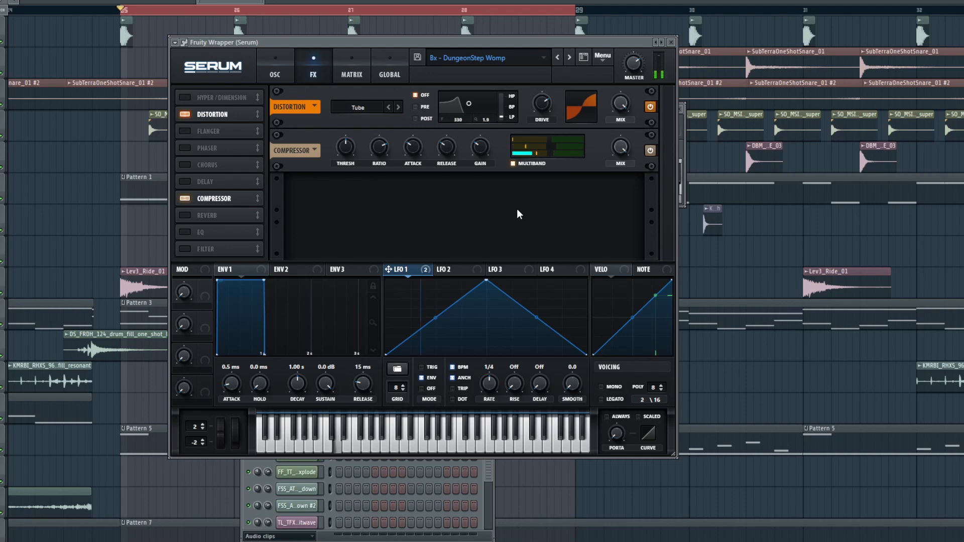
key("x")
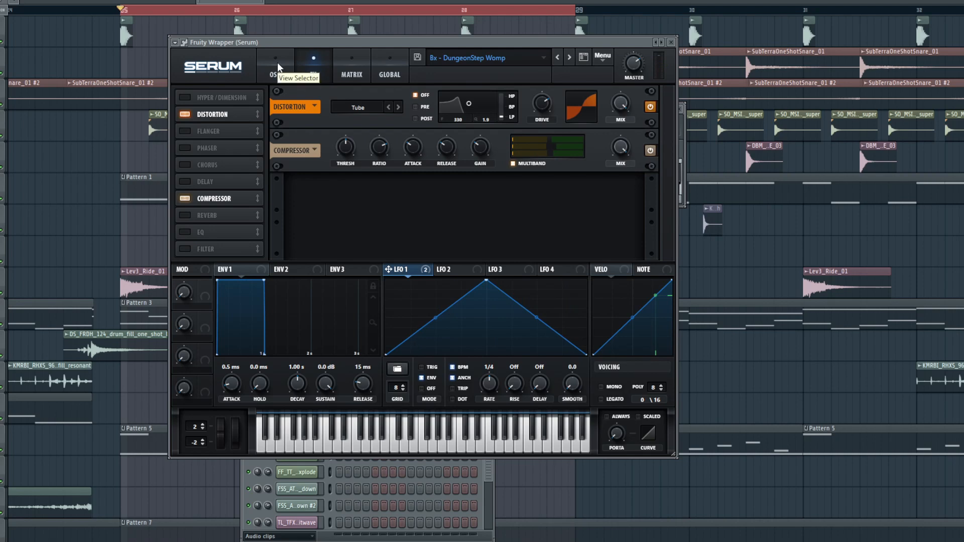
left_click(277, 63)
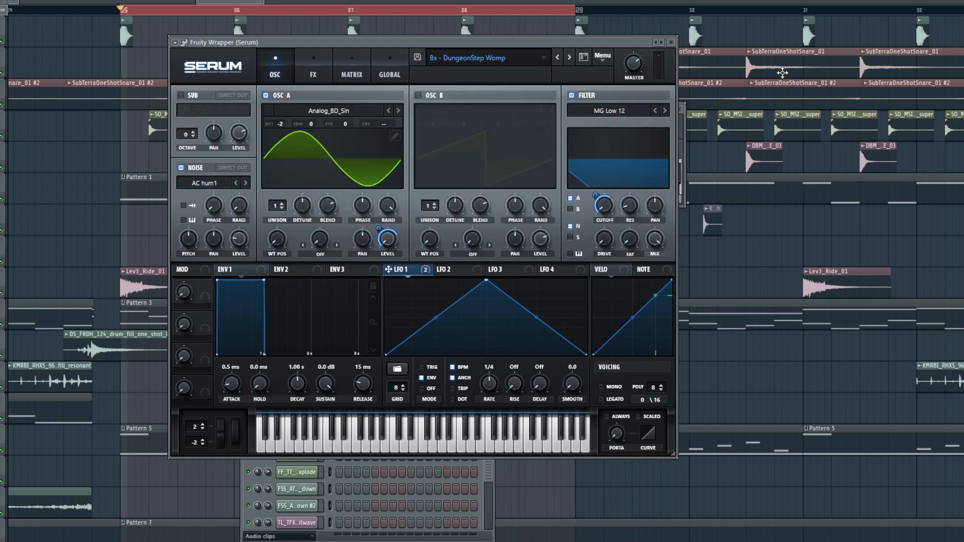
left_click(672, 43)
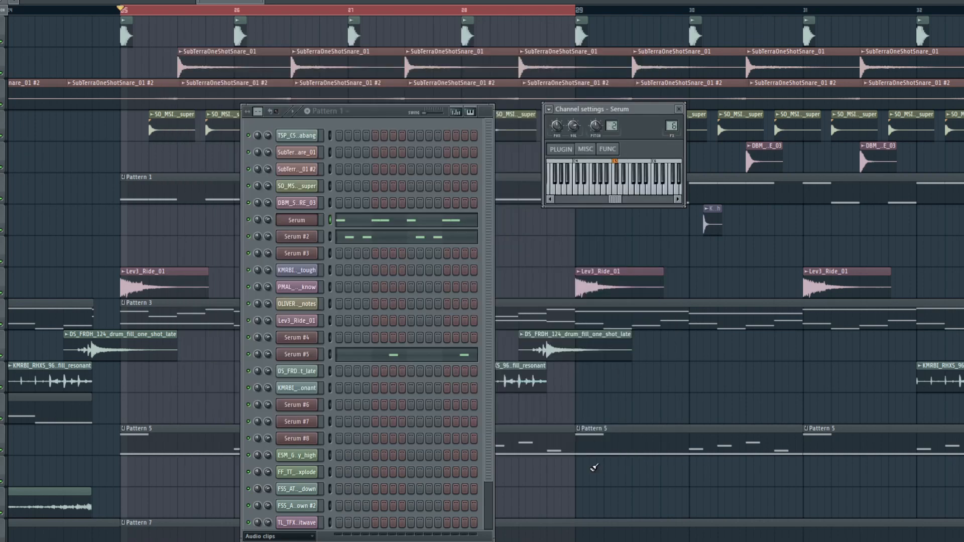
left_click(310, 242)
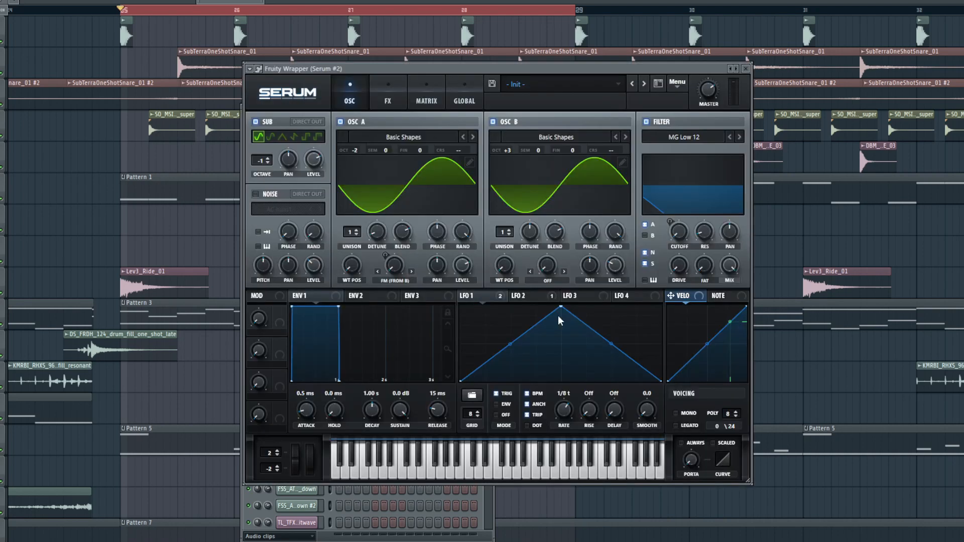
left_click(747, 68)
left_click(315, 223)
Open the Serum mixer track's Ravage Lite insert and compare the bass with the mixer effects bypassed and enabled
key("F9")
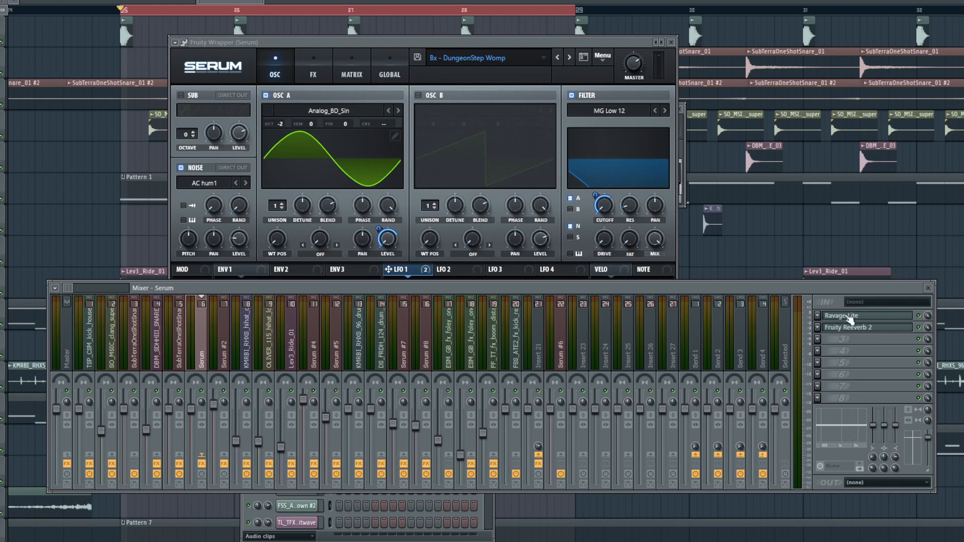
left_click(854, 317)
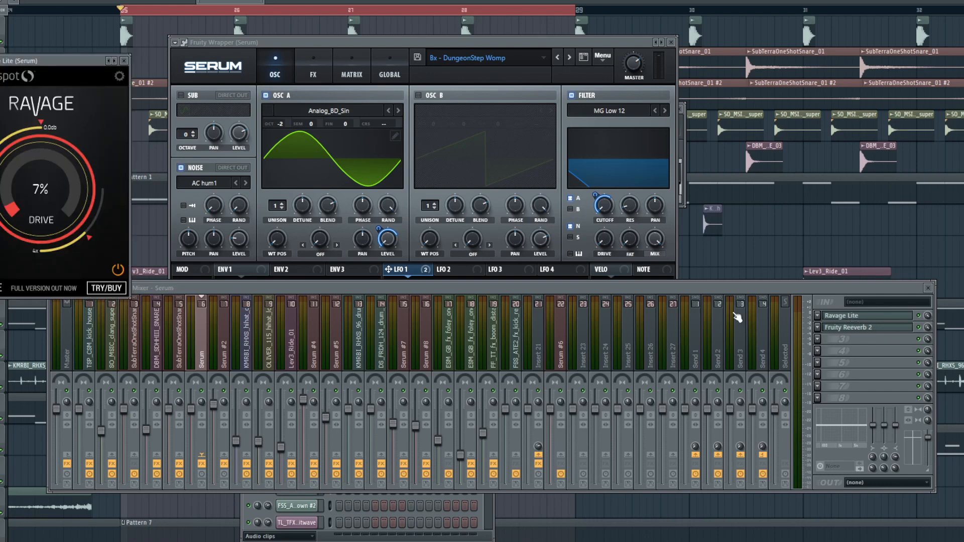
left_click(925, 324)
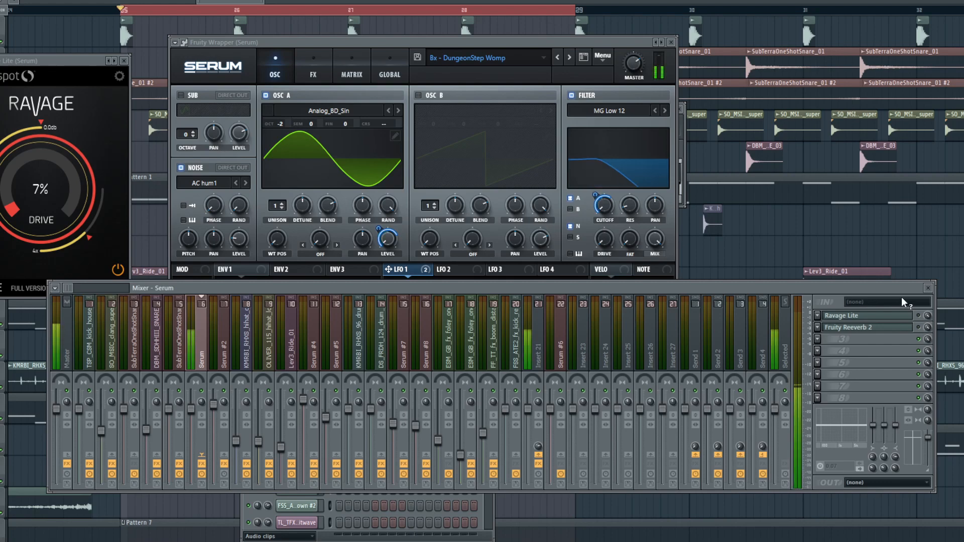
left_click(478, 39)
left_click(316, 70)
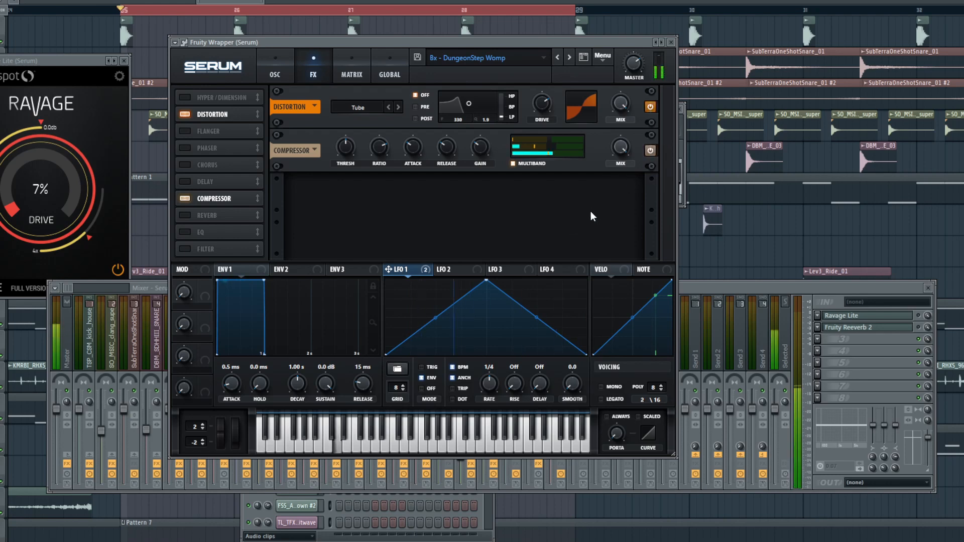
left_click(924, 323)
Bring the Ravage Lite window over the Serum plugin, examine its drive setting, and close it
left_click_drag(67, 61, 449, 83)
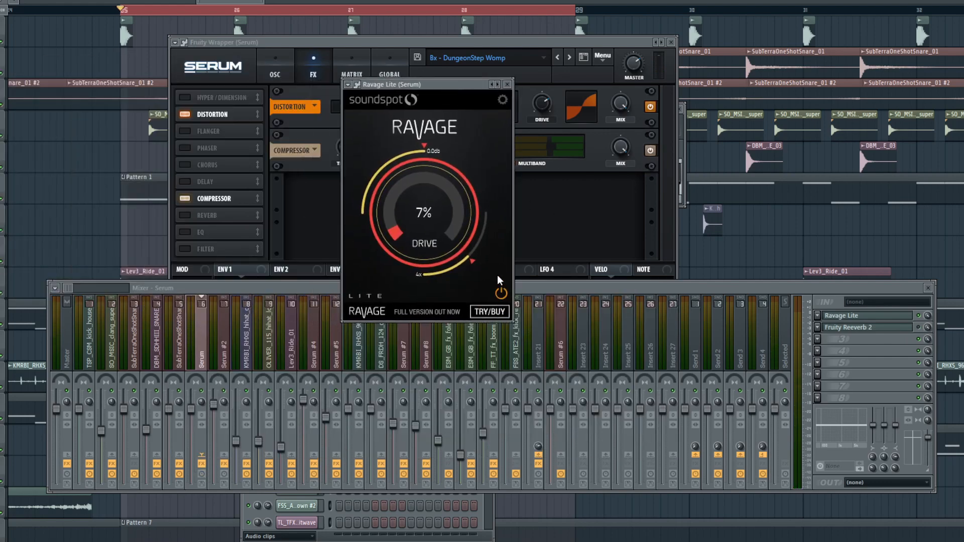
left_click_drag(416, 83, 414, 108)
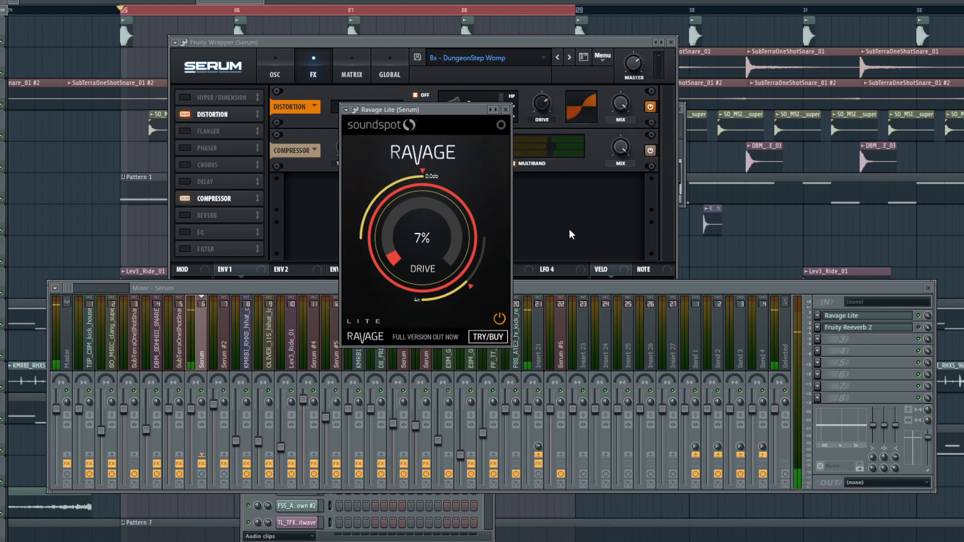
left_click(506, 110)
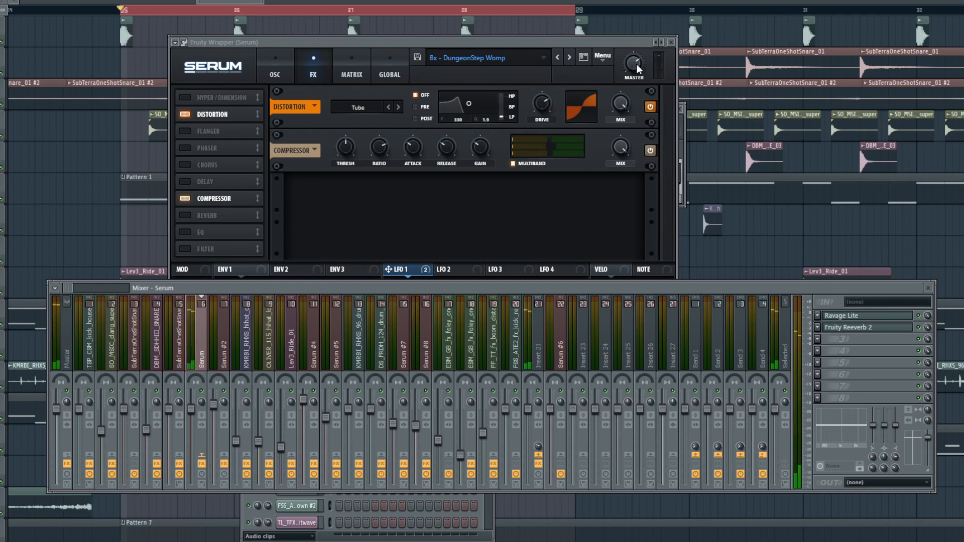
Close the first Serum and open the Serum #2 channel, repositioning its plugin window above the mixer
left_click(672, 42)
left_click(377, 115)
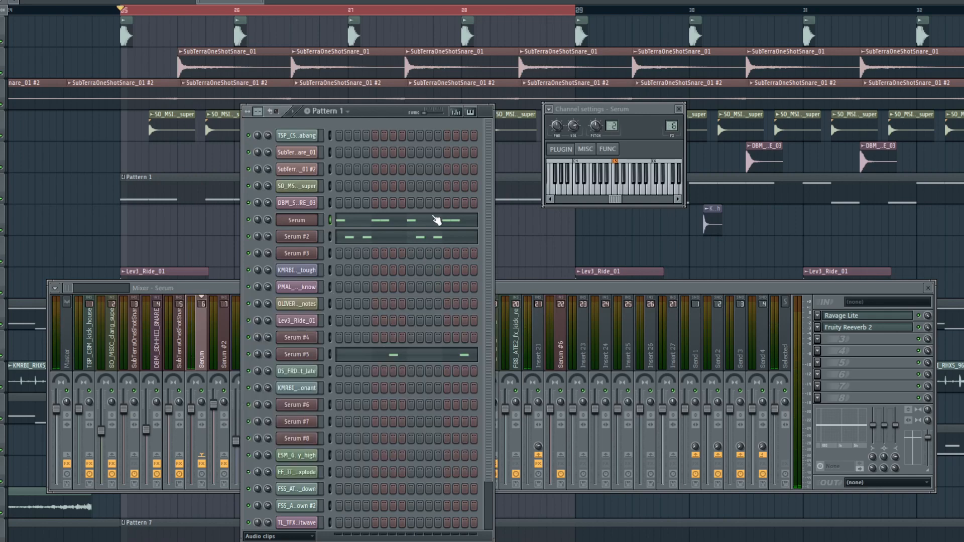
left_click(297, 241)
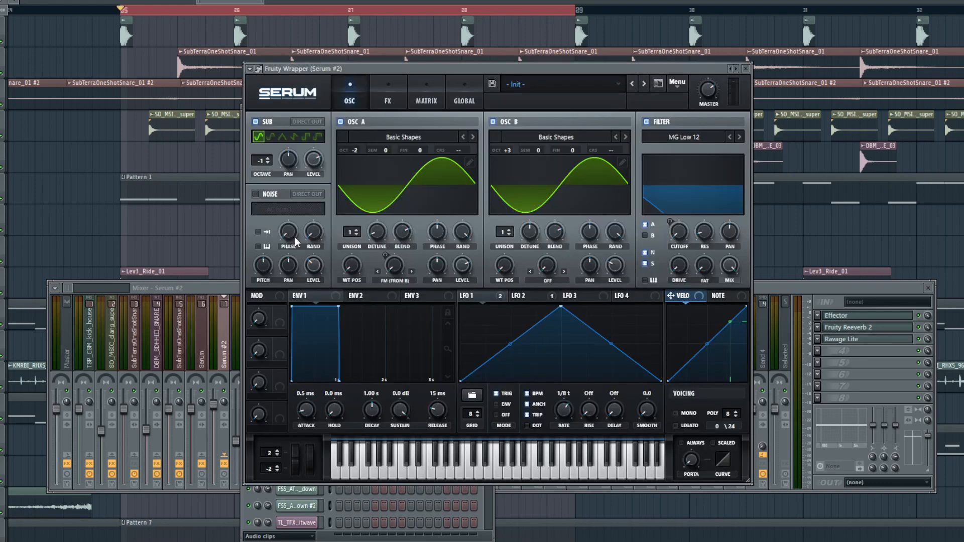
left_click_drag(538, 74, 489, 32)
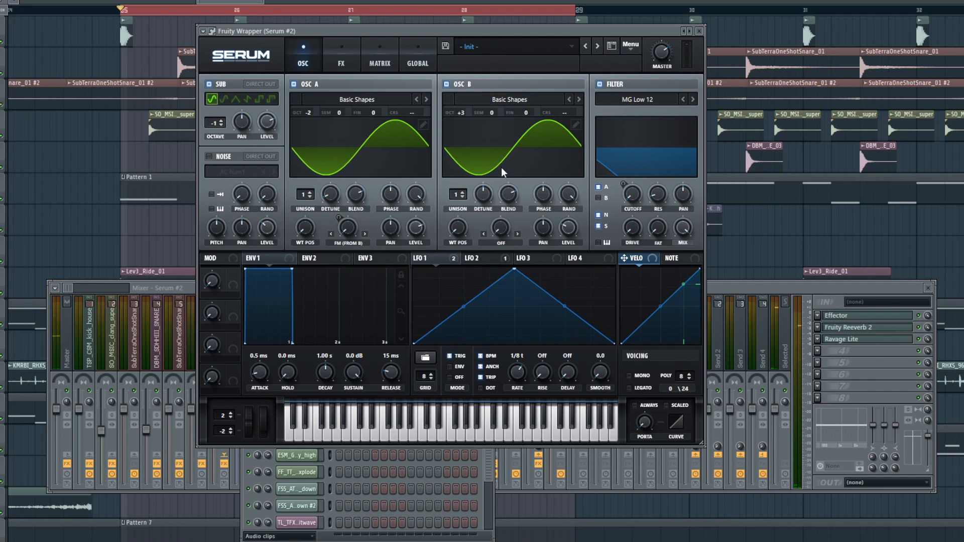
Switch off oscillator B, Serum #2's Distortion, EQ and Compressor, and its mixer inserts, and return to the oscillator view
left_click(447, 85)
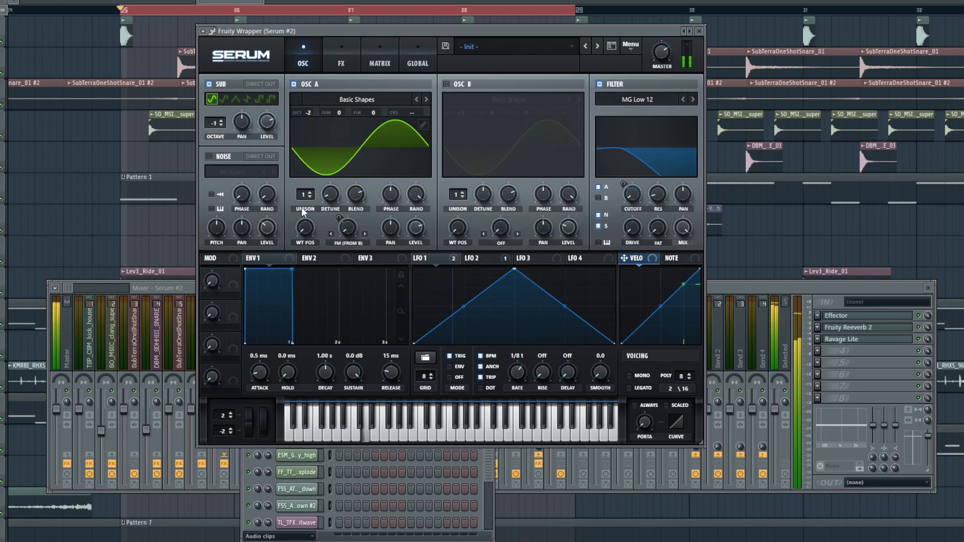
left_click(333, 52)
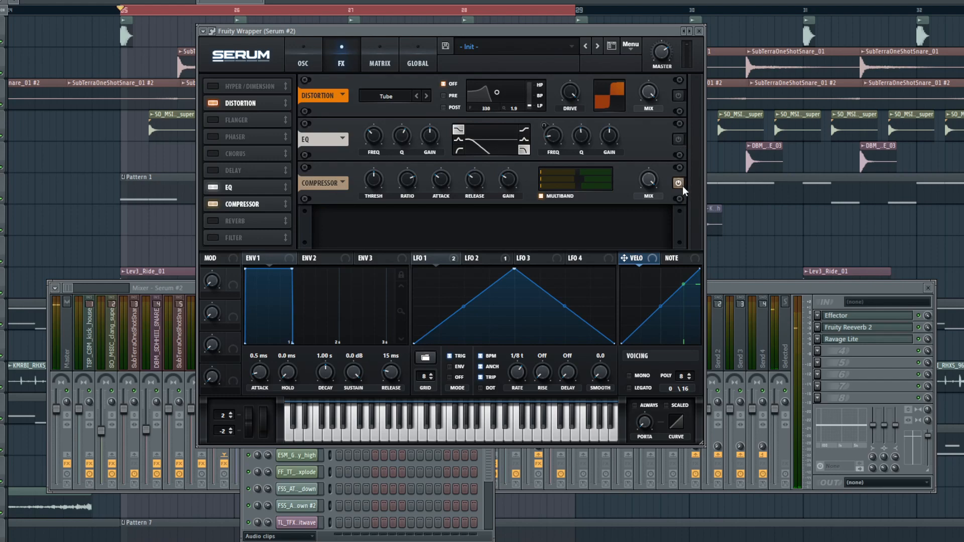
left_click(923, 333)
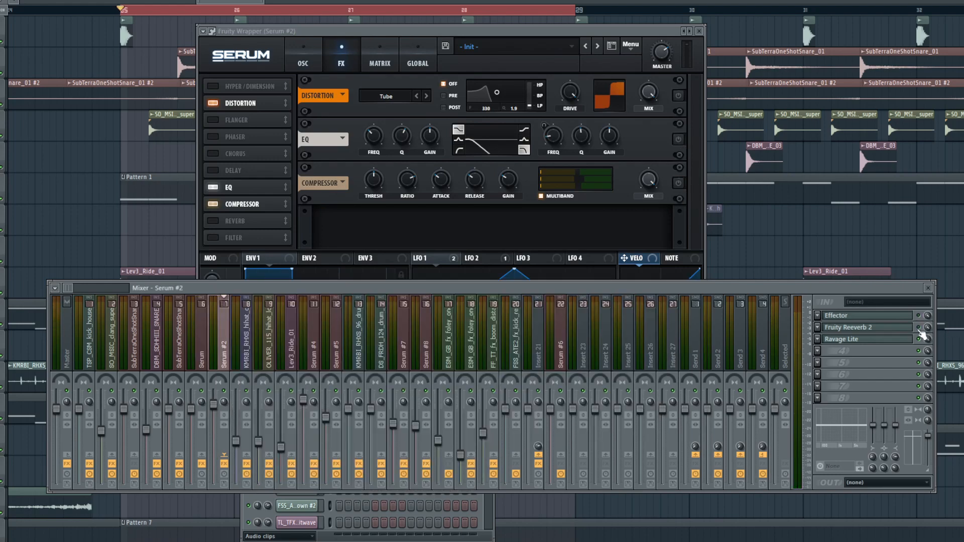
left_click(919, 340)
left_click(345, 45)
left_click(306, 59)
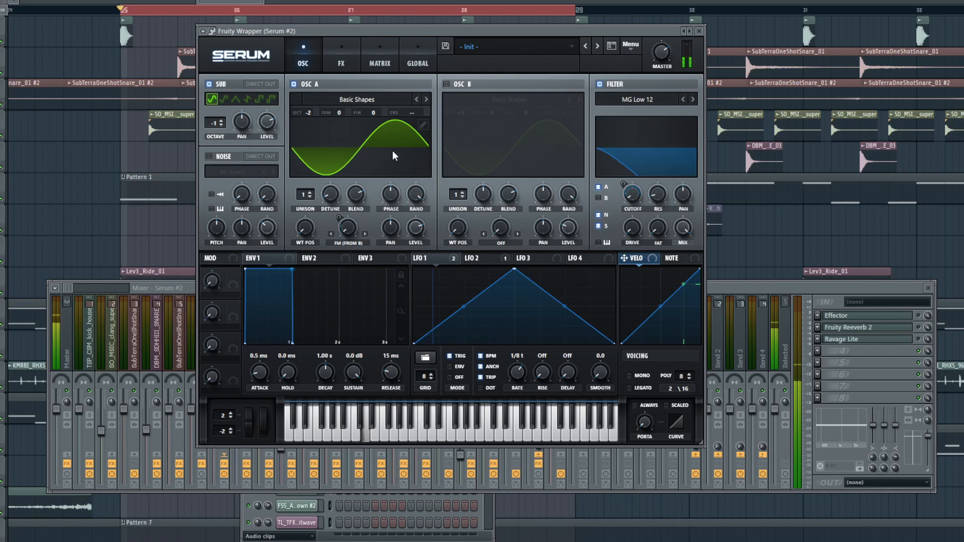
Compare the sound with oscillator B off and on, leave it on, and show LFO 2's modulation of oscillator A's FM
left_click(446, 84)
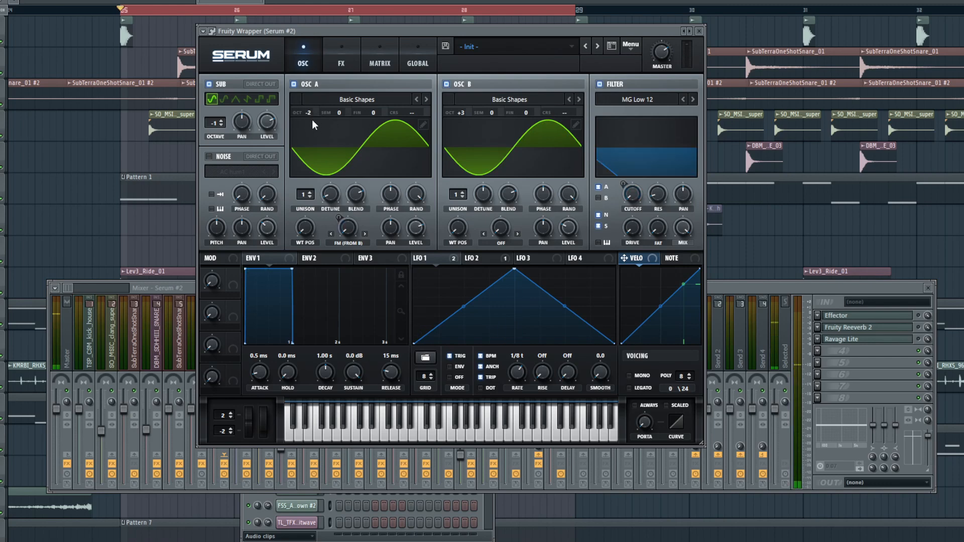
left_click(446, 85)
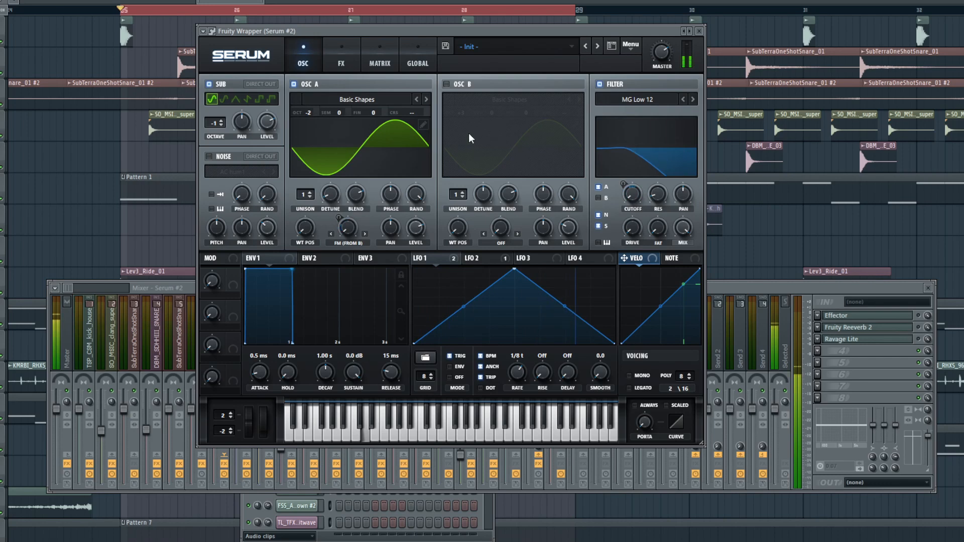
left_click(445, 85)
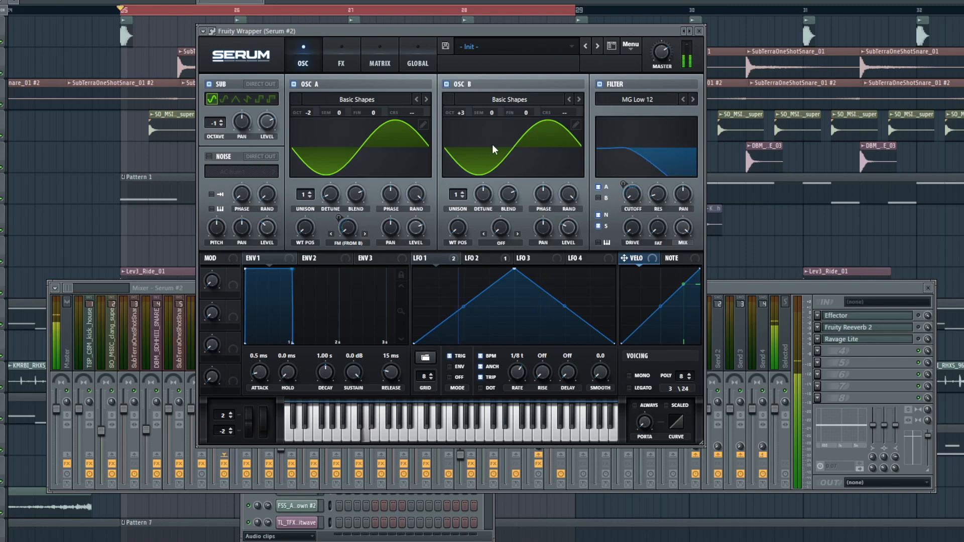
left_click(478, 258)
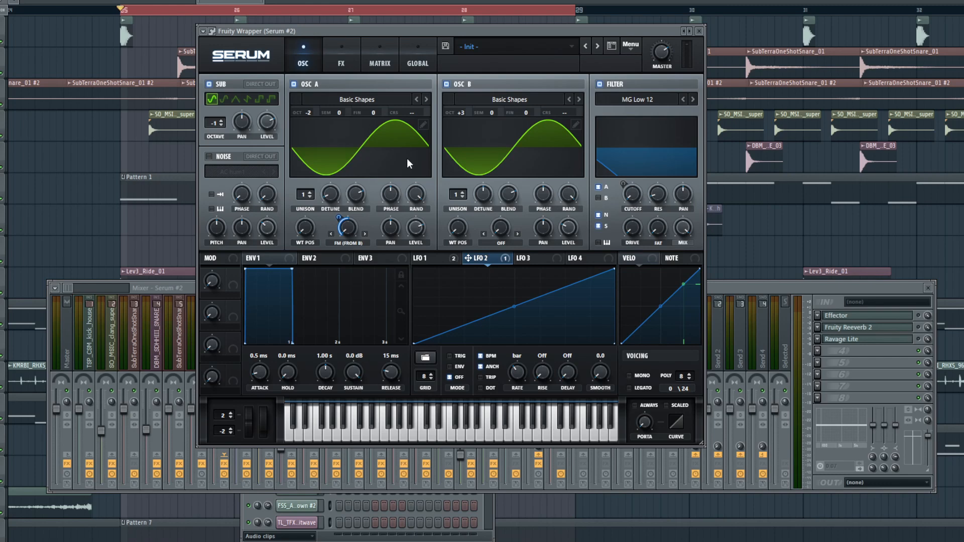
Re-enable the Distortion, EQ and Compressor effects in Serum #2
left_click(341, 53)
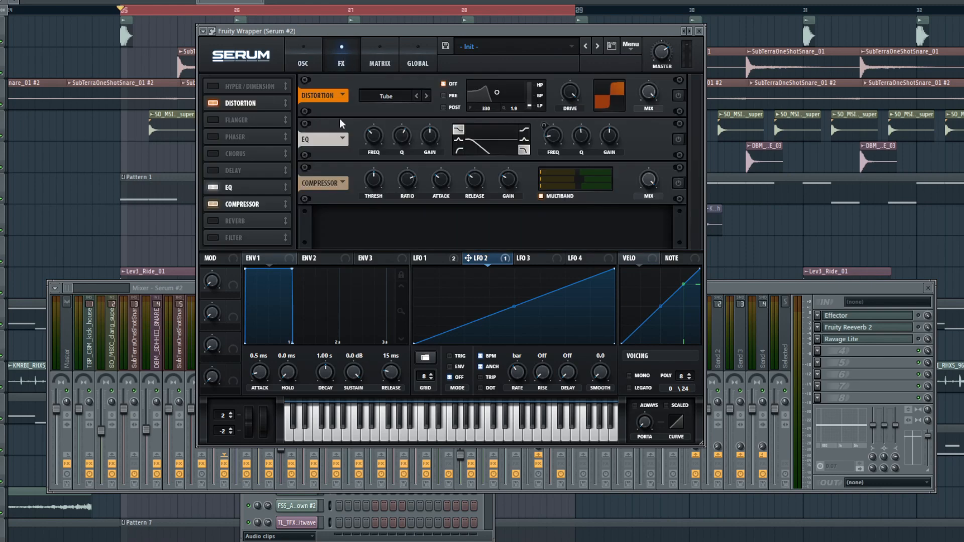
left_click(678, 96)
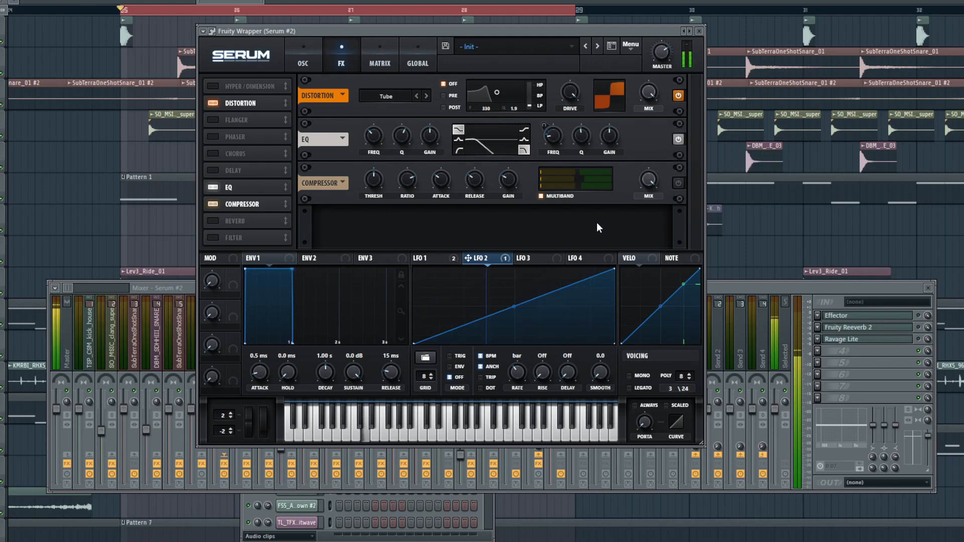
left_click(679, 183)
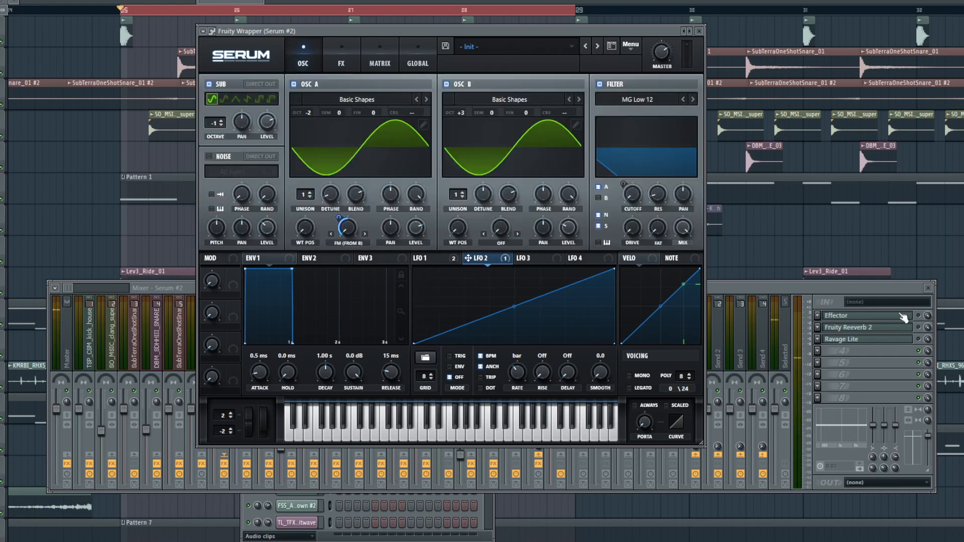
Open the Effector insert on the Serum #2 mixer track, toggle it on, examine its Lo-Fi settings and close it
left_click(901, 319)
left_click_drag(108, 61, 440, 120)
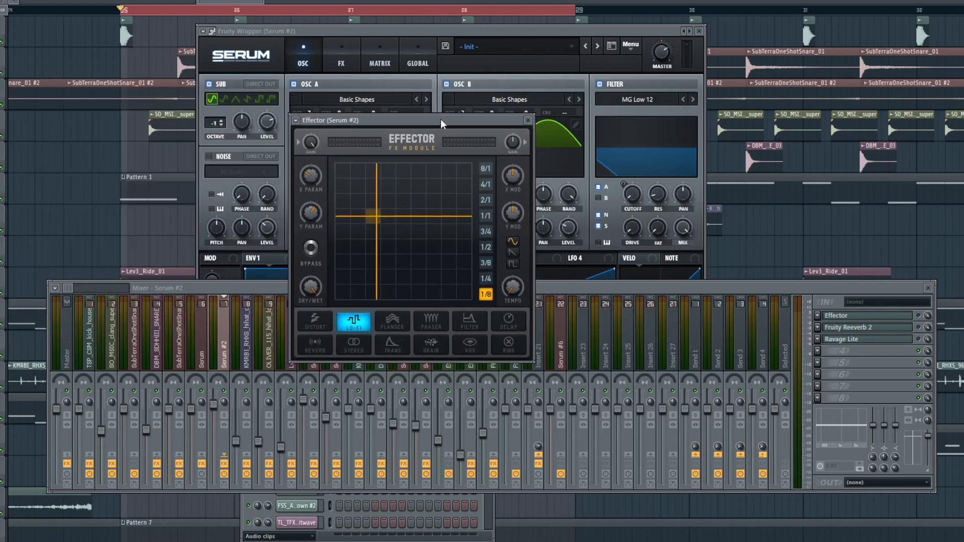
left_click(919, 316)
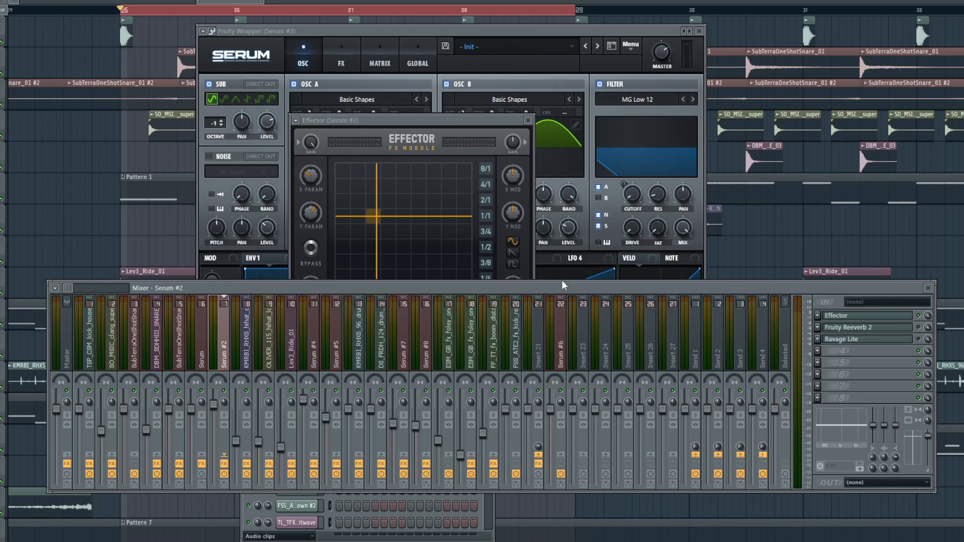
left_click_drag(431, 123, 431, 122)
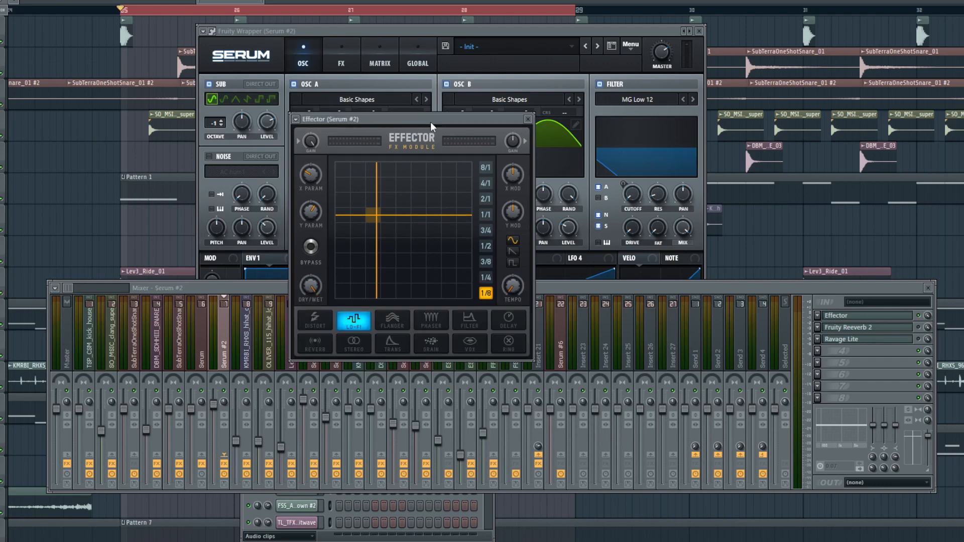
left_click(529, 119)
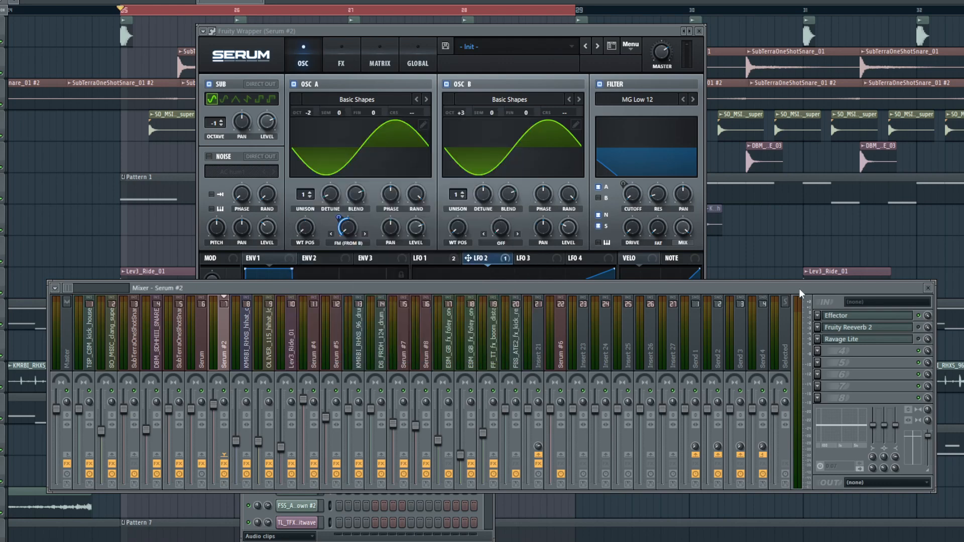
Audition the Serum #2 bass through its mixer inserts and examine the Fruity Reeverb 2 settings
key("space")
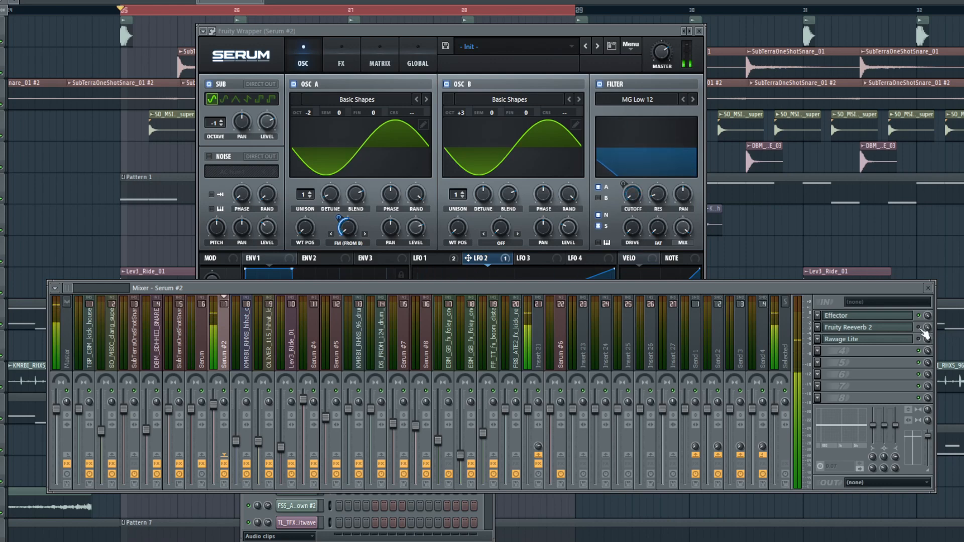
key("space")
left_click(890, 332)
key("space")
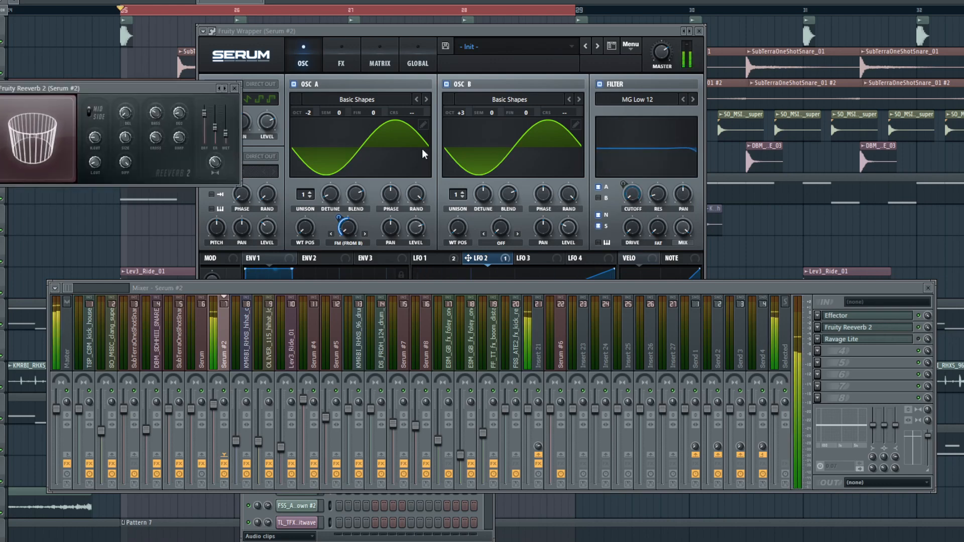
left_click(234, 92)
key("space")
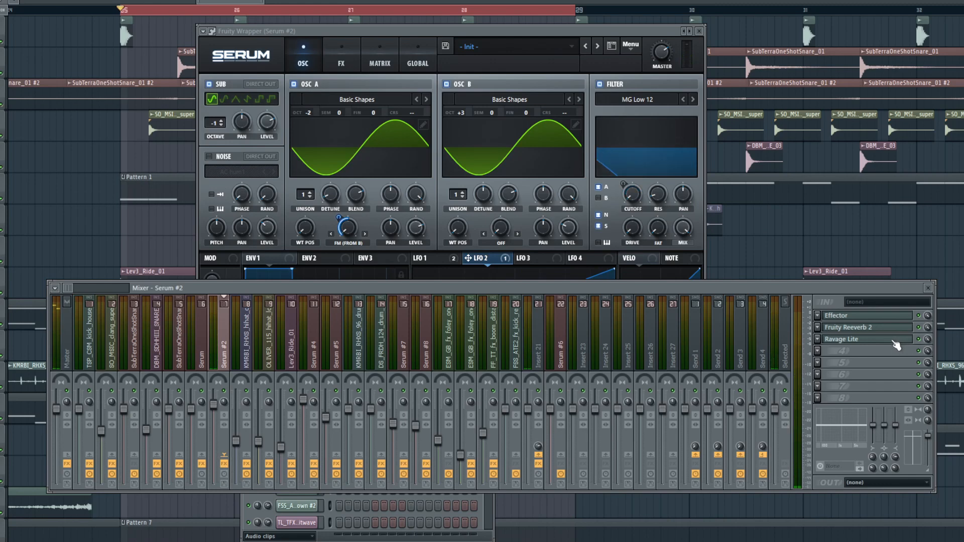
Open the Ravage Lite insert on the Serum #2 mixer track, audition the bass through it, and close both plugin windows
left_click(897, 346)
key("space")
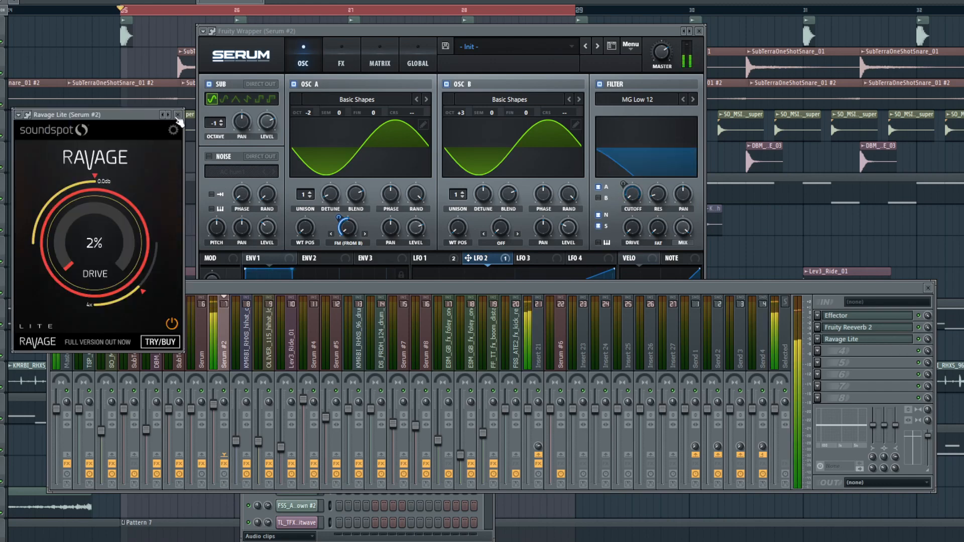
left_click(178, 116)
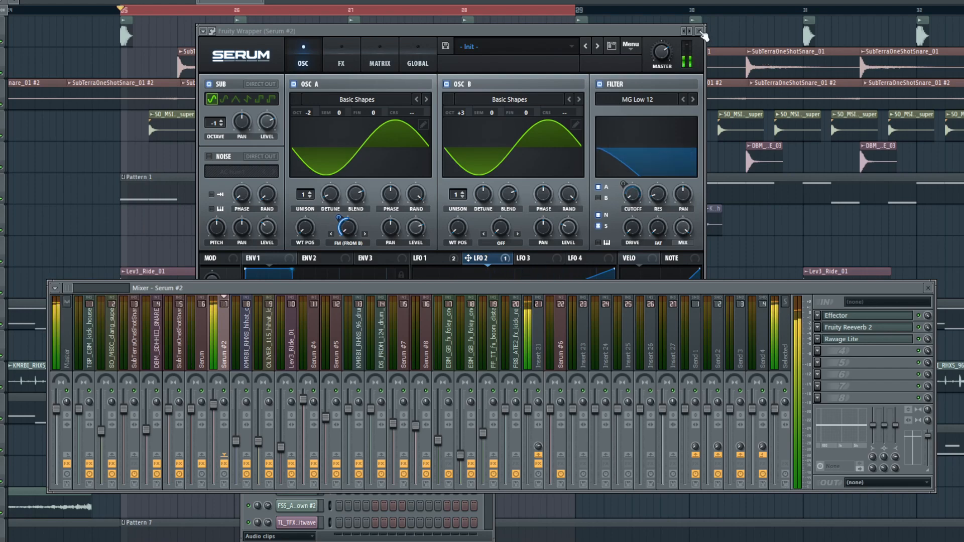
left_click(701, 31)
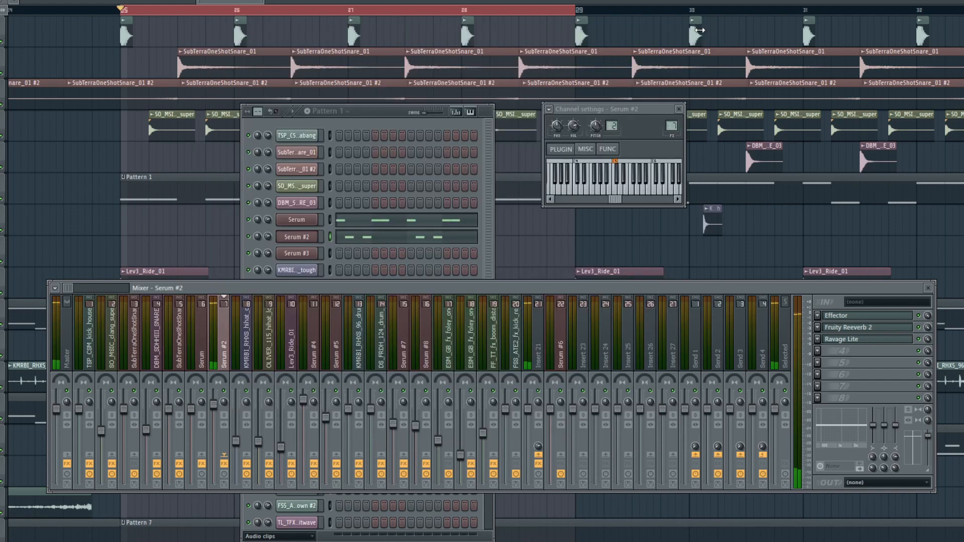
Open Serum #3 from the channel rack, audition it, examine its LFO 1 and effects, and close it
left_click(482, 227)
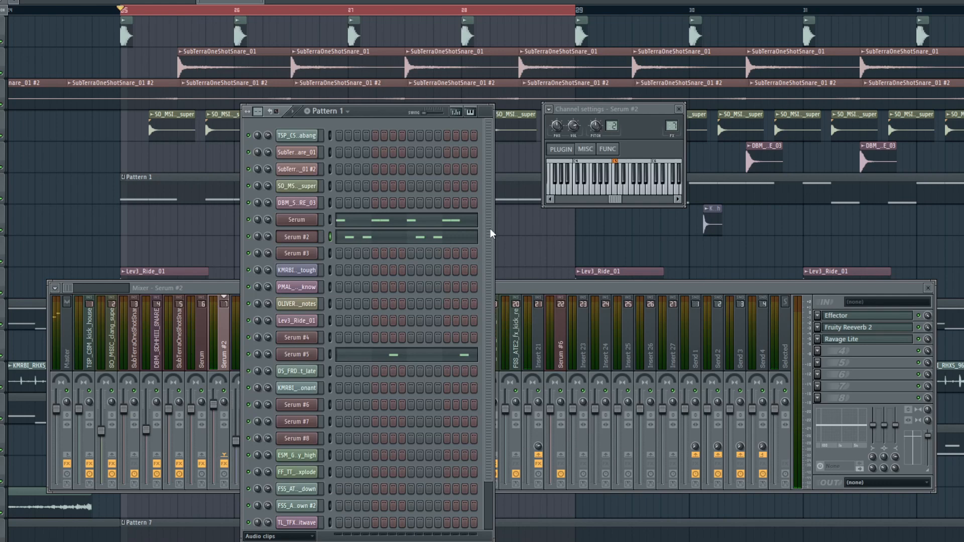
scroll(489, 252, "down", 3)
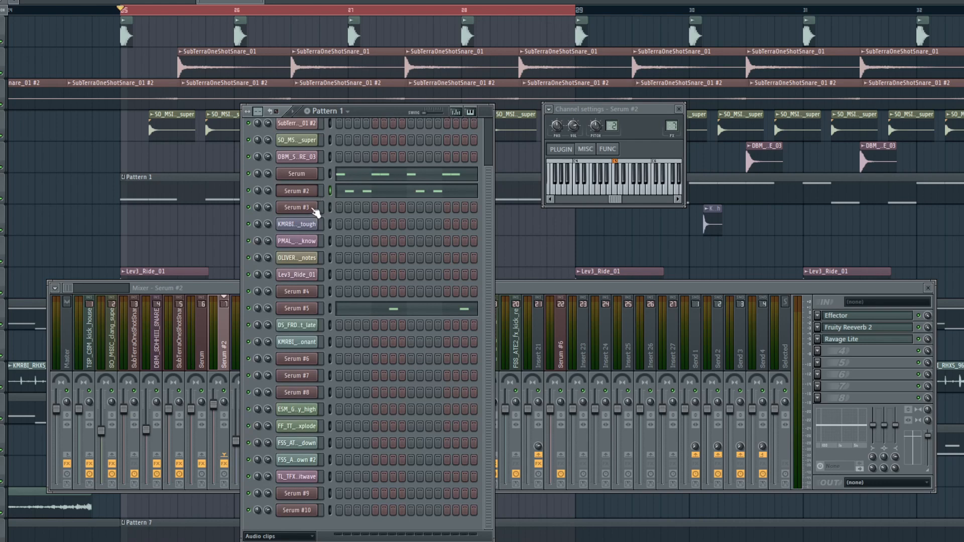
left_click(315, 209)
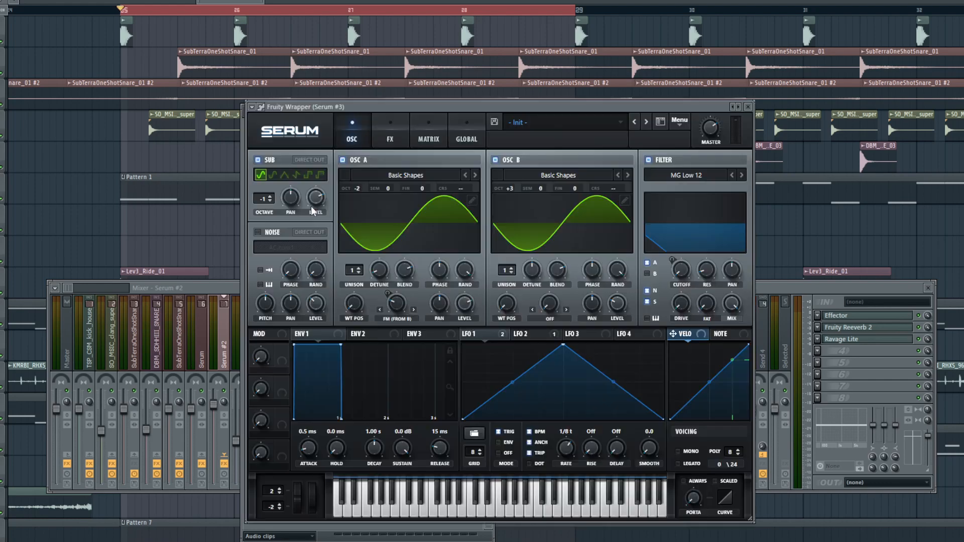
left_click_drag(492, 110, 393, 79)
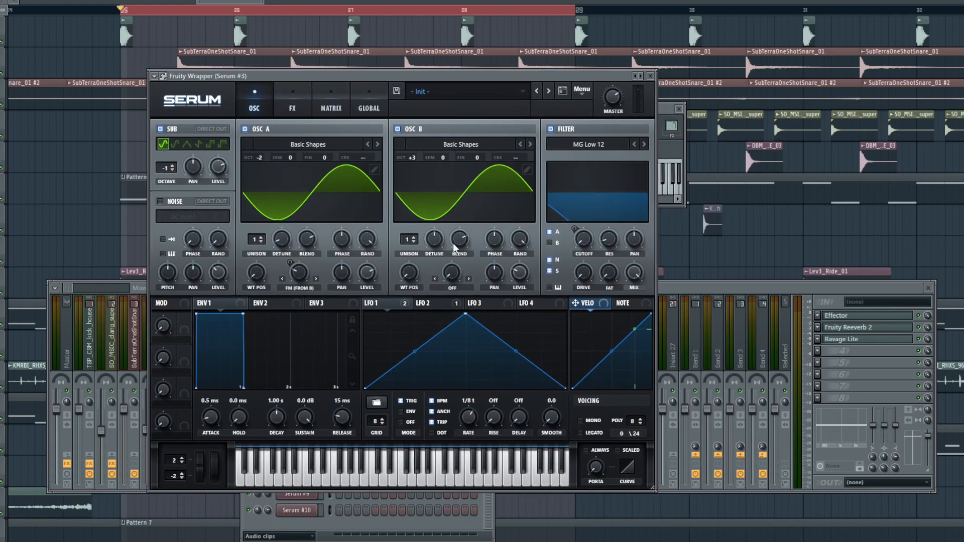
left_click(422, 303)
left_click(378, 303)
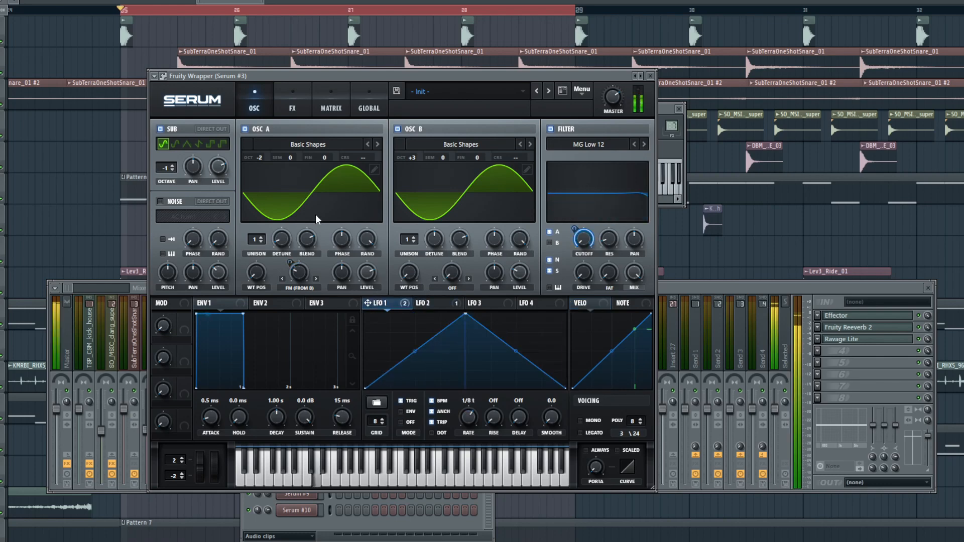
left_click(292, 104)
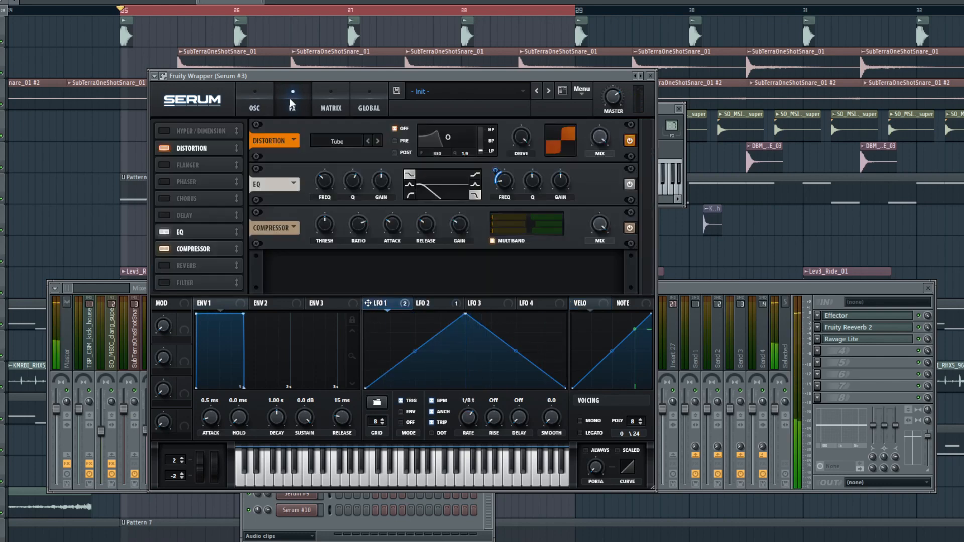
left_click(652, 76)
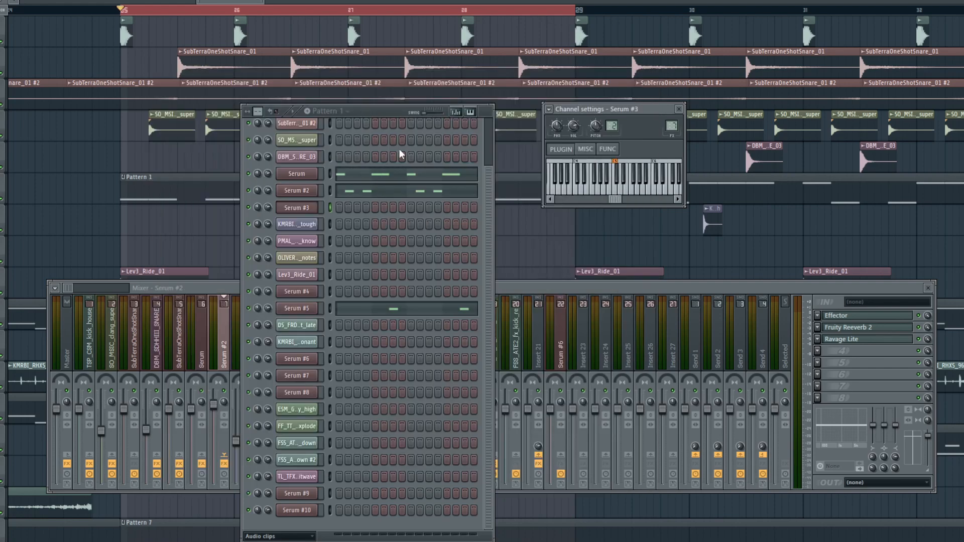
Open the Serum #4 channel with the witch_keys_Wander preset, audition its sound, and close it
left_click(303, 295)
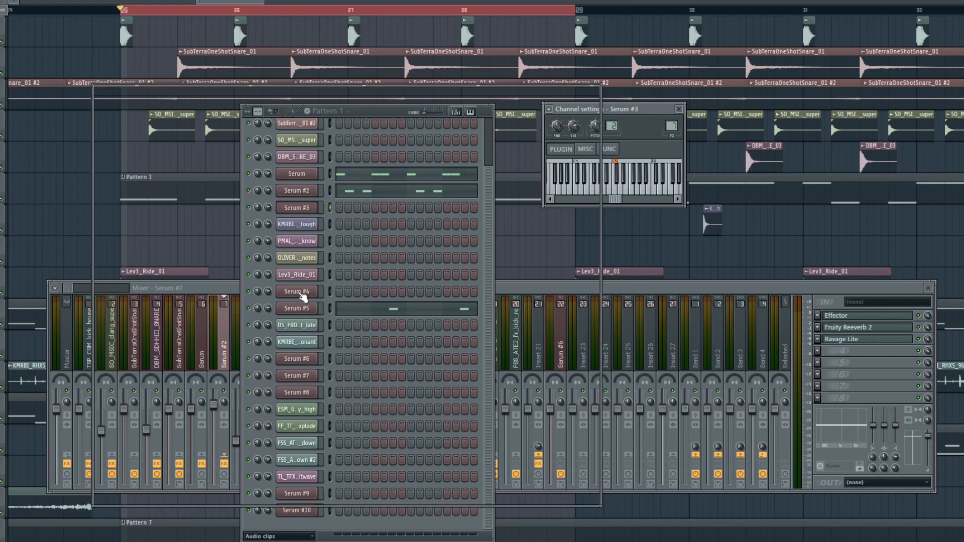
left_click_drag(394, 89, 466, 47)
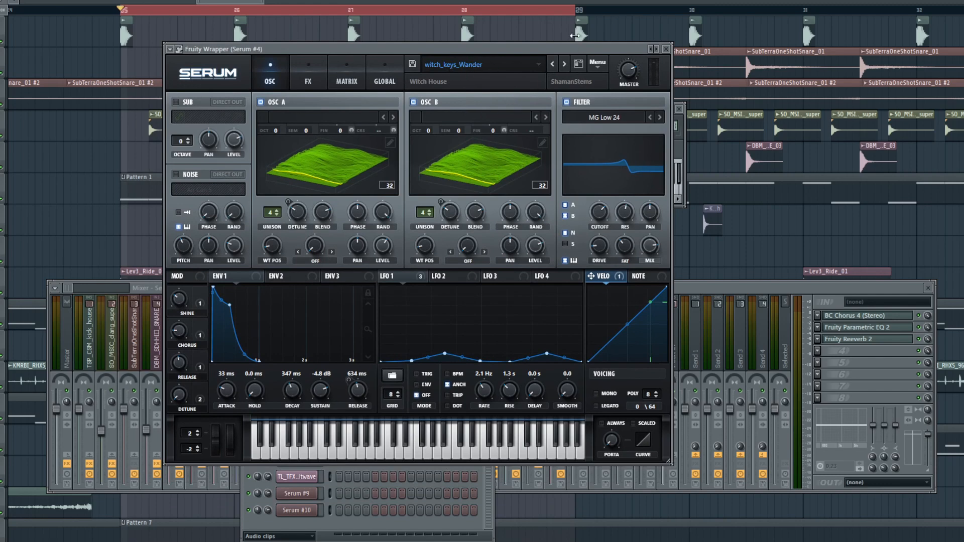
left_click_drag(553, 51, 547, 52)
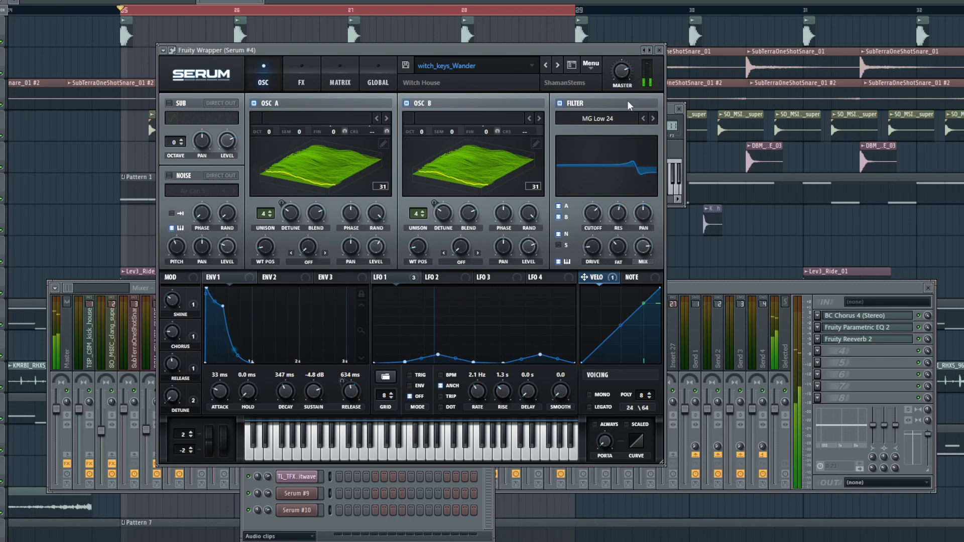
left_click(659, 50)
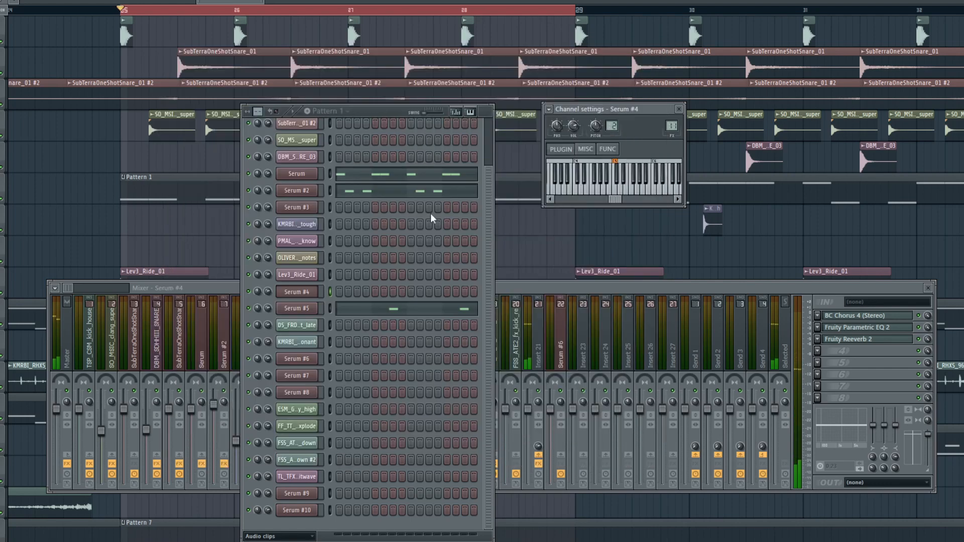
Open the Serum #5 channel with the BS Skrillme preset, audition its sound, and close it
left_click(316, 312)
left_click_drag(326, 86, 471, 52)
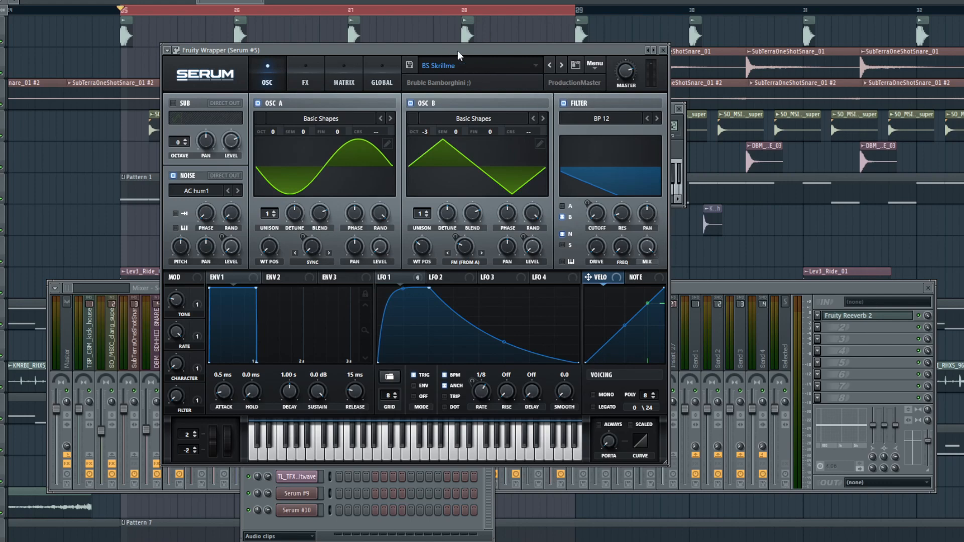
left_click_drag(458, 50, 491, 75)
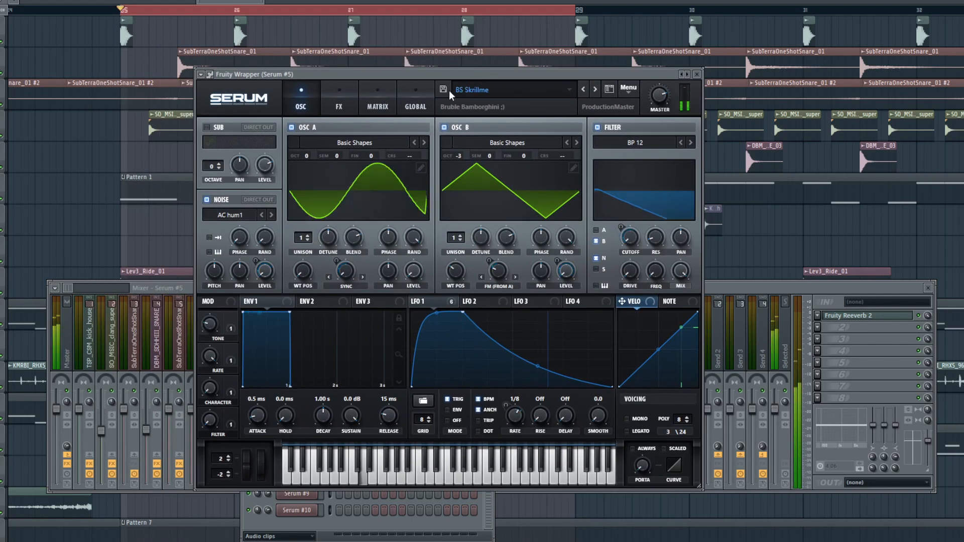
left_click(697, 74)
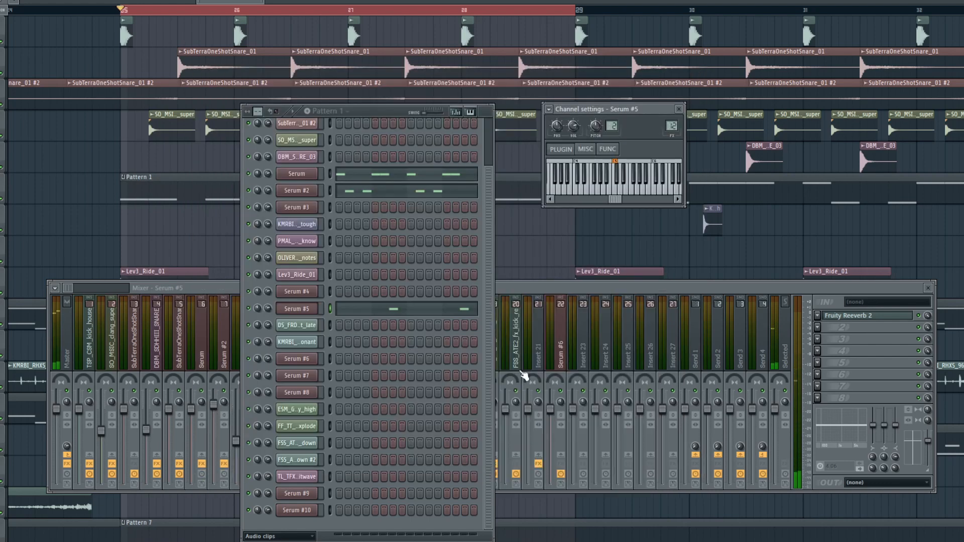
key("Page_Down")
key("Page_Up")
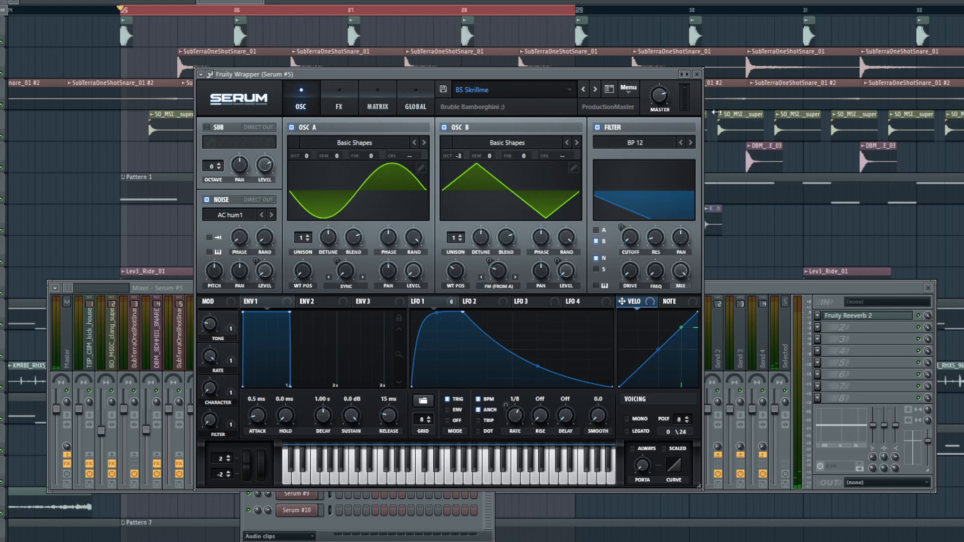
left_click(696, 74)
Open the Serum #6 channel with the WOODWIND - Jungle Whistle preset, audition it, and close it
left_click(296, 360)
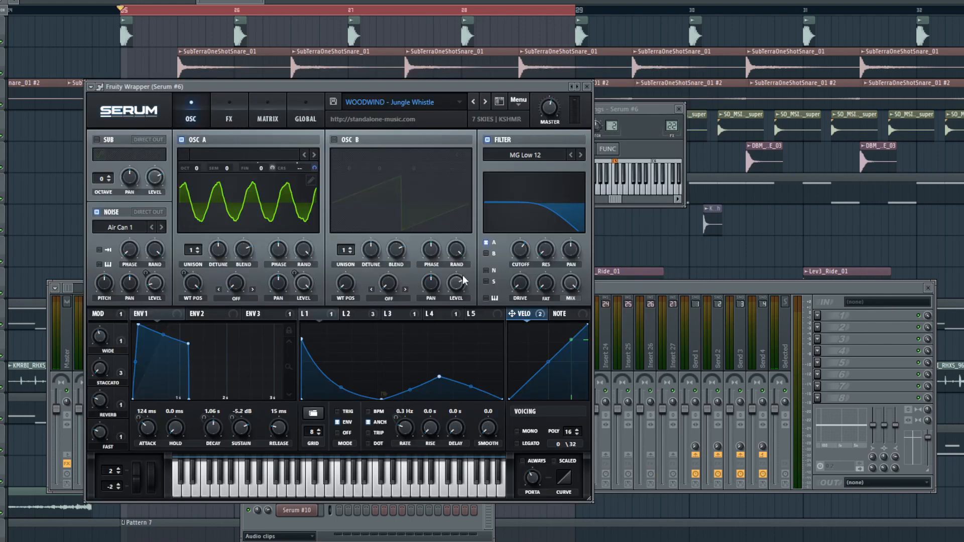
left_click_drag(394, 85, 482, 70)
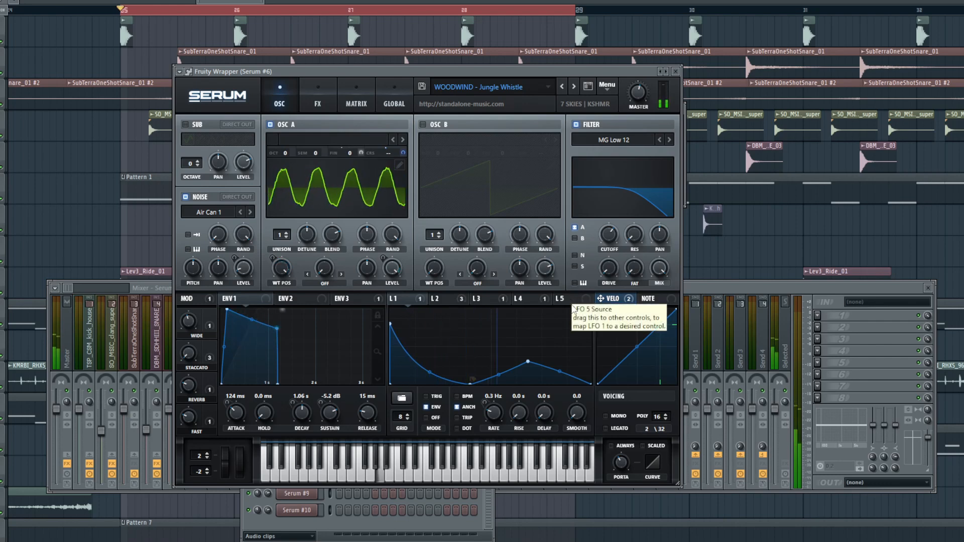
left_click(676, 72)
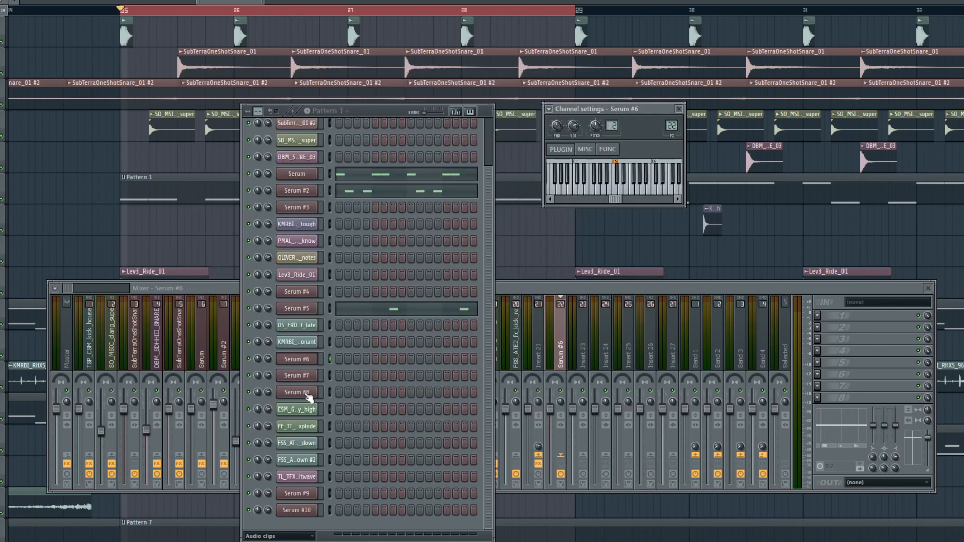
Open Serum #7, look briefly through its preset browser, and show its Distortion and Compressor effects
left_click(301, 378)
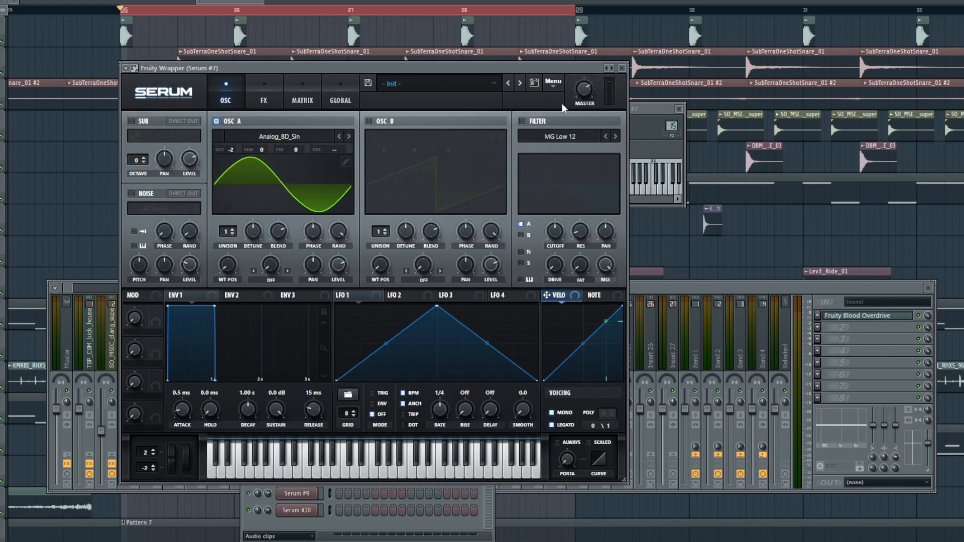
left_click(535, 83)
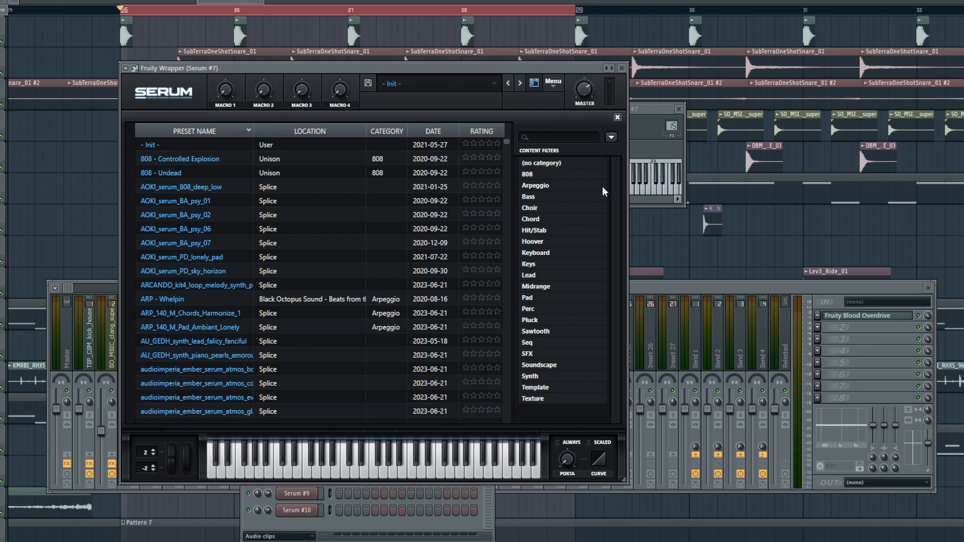
left_click(539, 86)
left_click(265, 96)
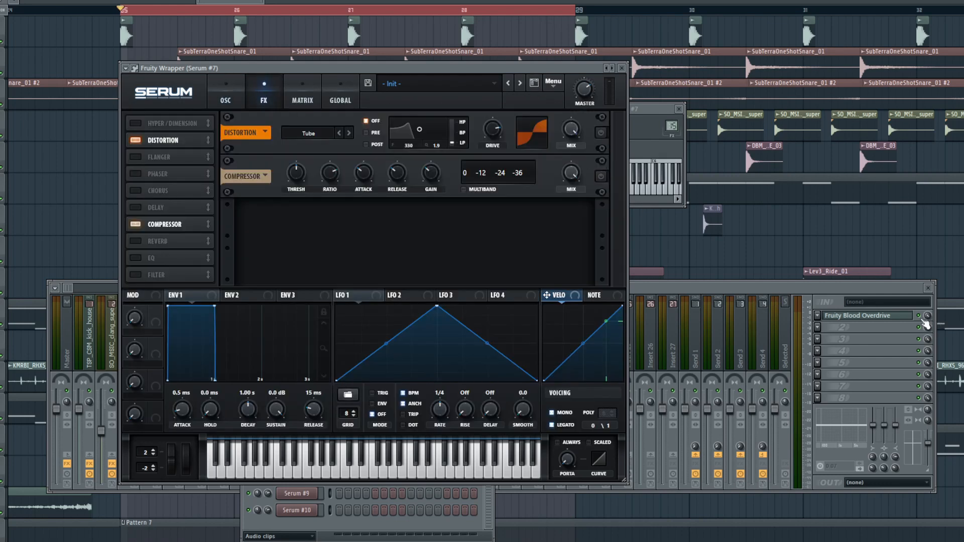
Bypass the Fruity Blood Overdrive insert on the Serum #7 mixer track and return to Serum's oscillator view
left_click(835, 295)
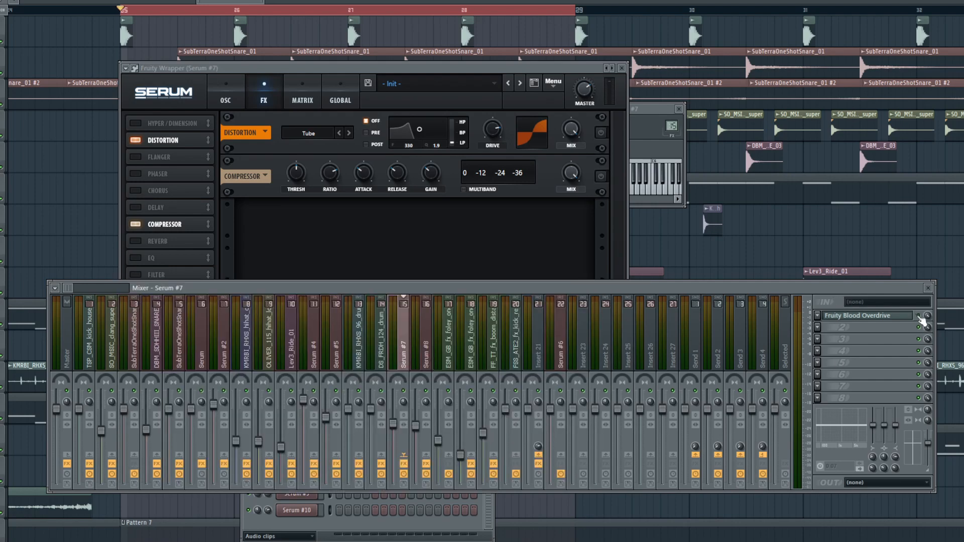
left_click(350, 68)
left_click(228, 97)
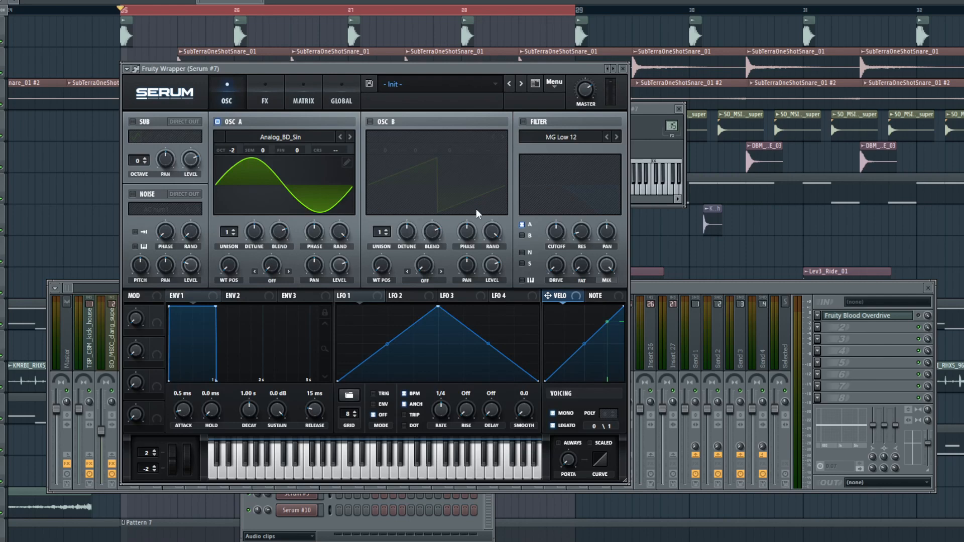
Audition the dry Serum #7 sound, then enable its Distortion and Compressor effects to hear the difference
key("c")
left_click(270, 100)
left_click(603, 133)
key("c")
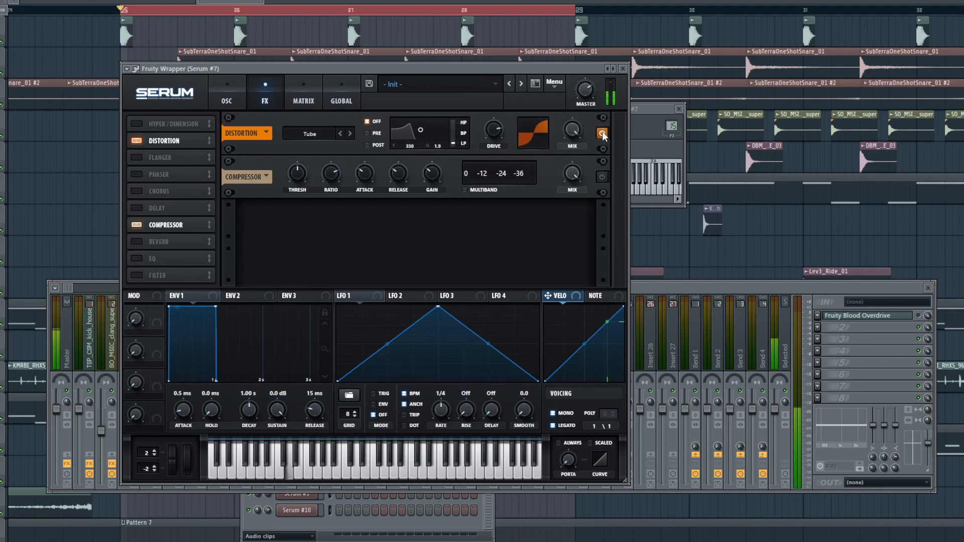
left_click(603, 177)
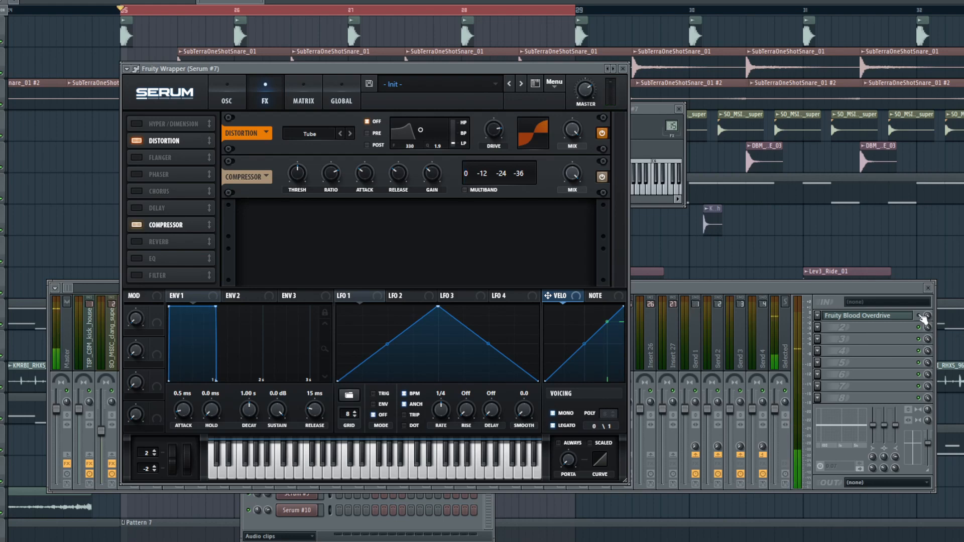
Re-enable the Fruity Blood Overdrive insert for Serum #7, show the oscillator settings again, and close the synth
left_click(900, 354)
left_click(461, 68)
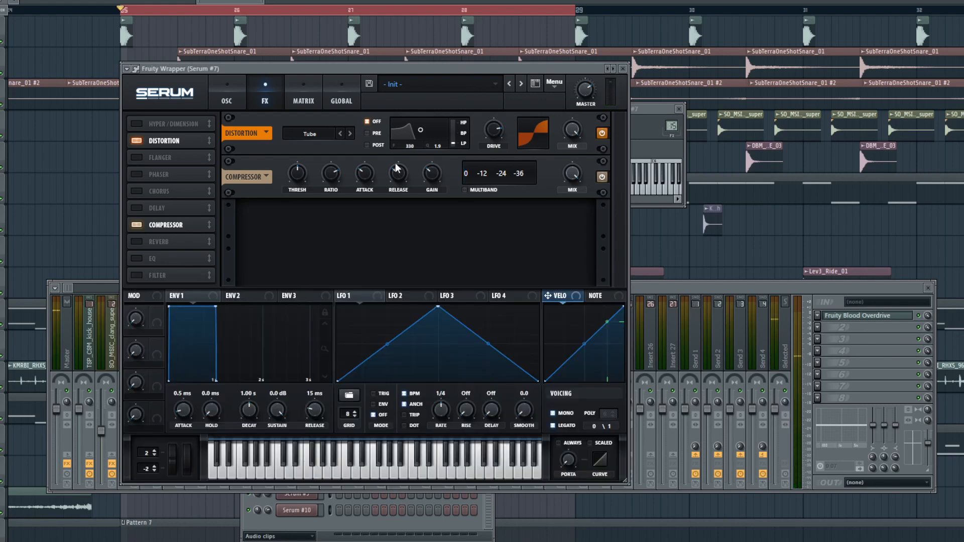
left_click(227, 98)
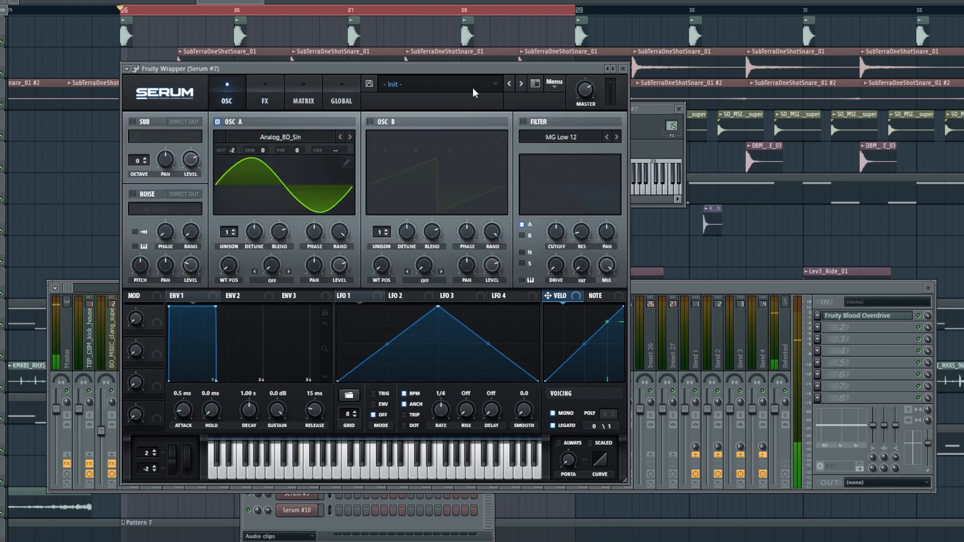
left_click(626, 72)
Open the Serum #8 channel with the samplifire_cinematic_serum_braa preset, audition it, and close it
left_click(490, 319)
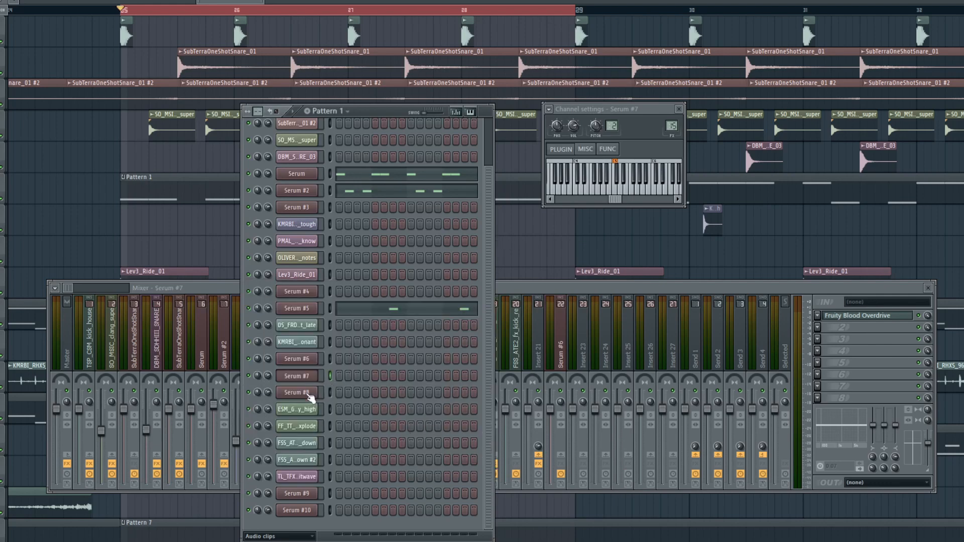
left_click(312, 393)
mouse_move(433, 93)
left_mouse_down()
mouse_move(496, 86)
mouse_move(447, 80)
left_mouse_up()
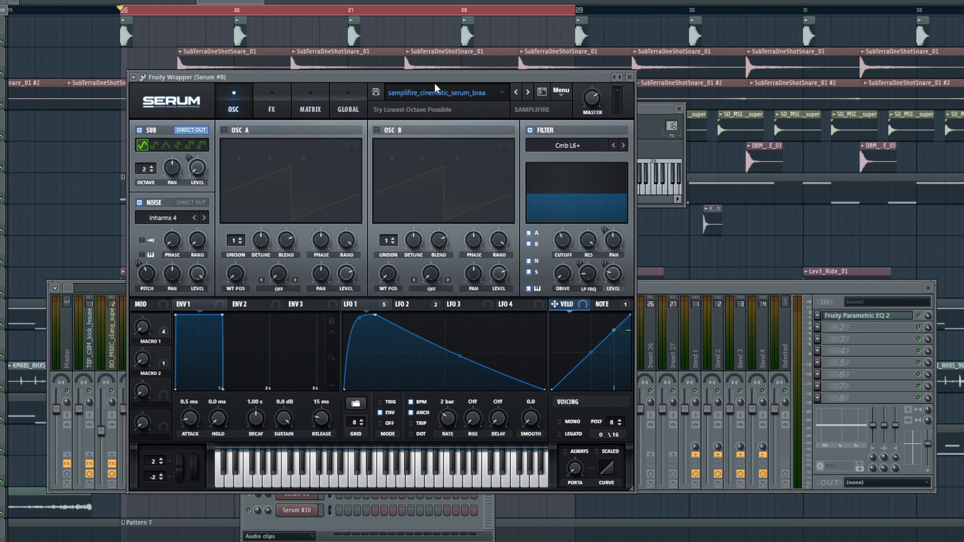
key("v")
left_click(630, 78)
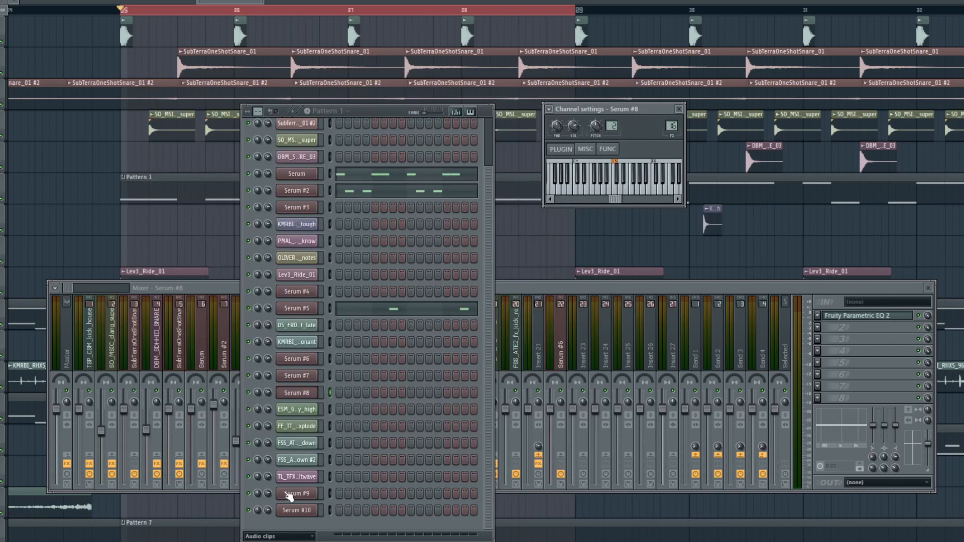
Open the Serum #9 channel with the audioimperia_lunar_serum_pad_ma preset, audition it, and close it
left_click(298, 495)
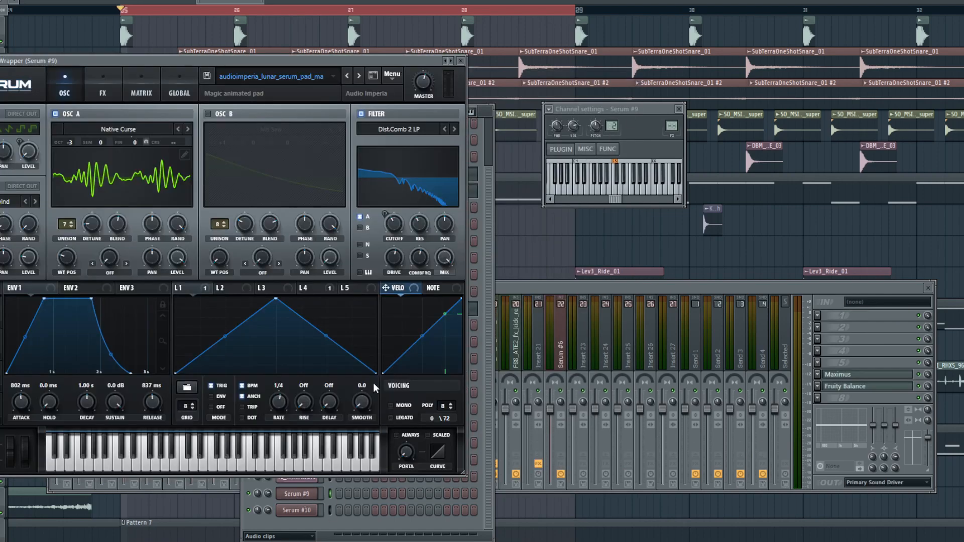
left_click_drag(282, 66, 476, 85)
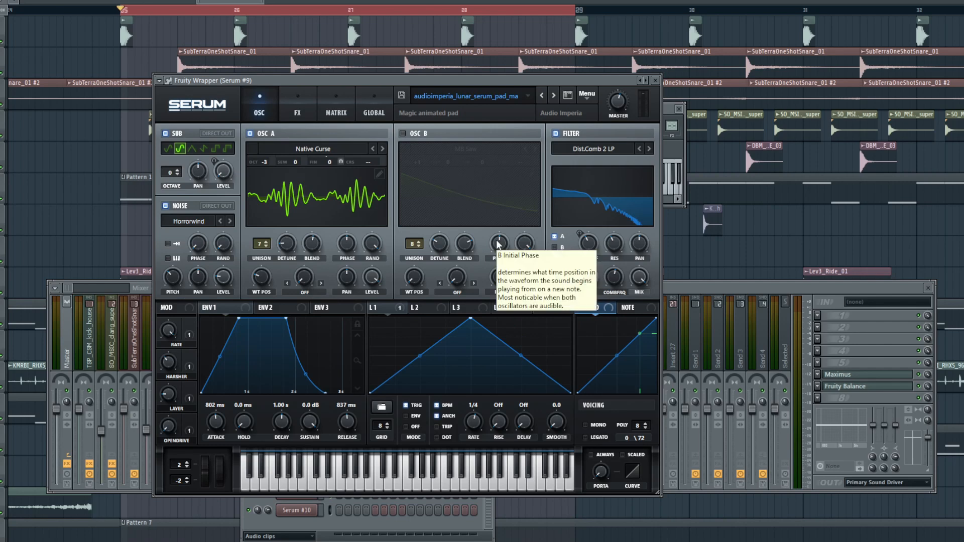
left_click(508, 97)
left_click(415, 94)
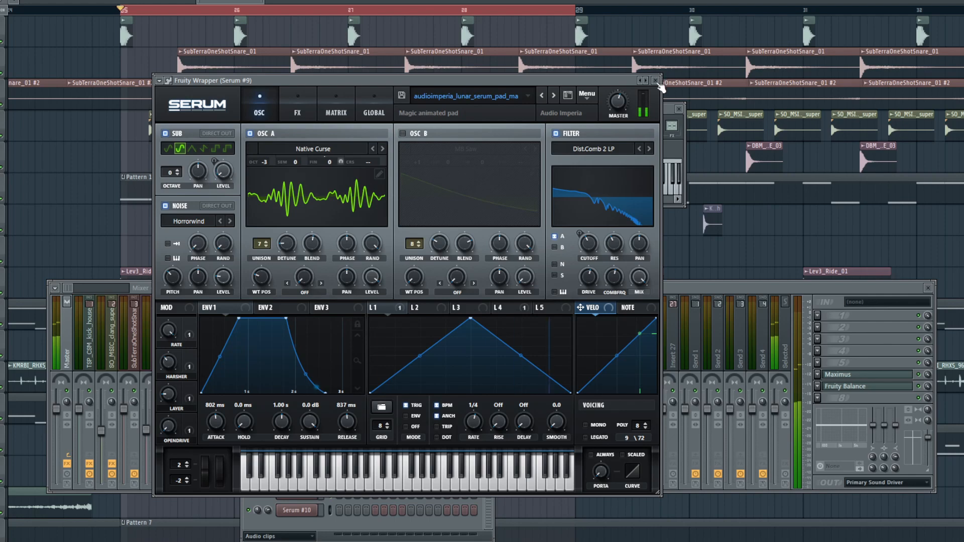
left_click(655, 80)
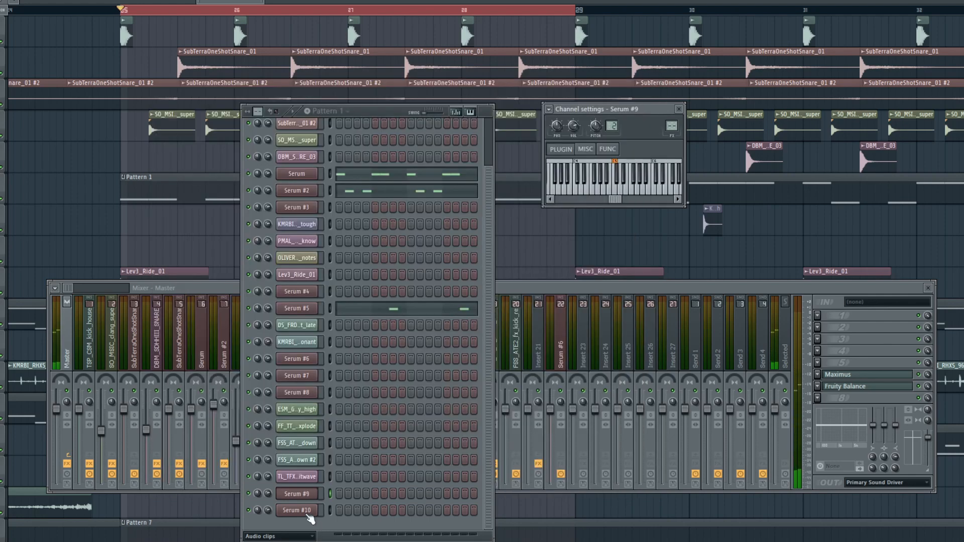
Audition the Serum #10 channel with the audioimperia_lunar_serum_atmos_ preset, then close it and all other open windows over the playlist
left_click(301, 512)
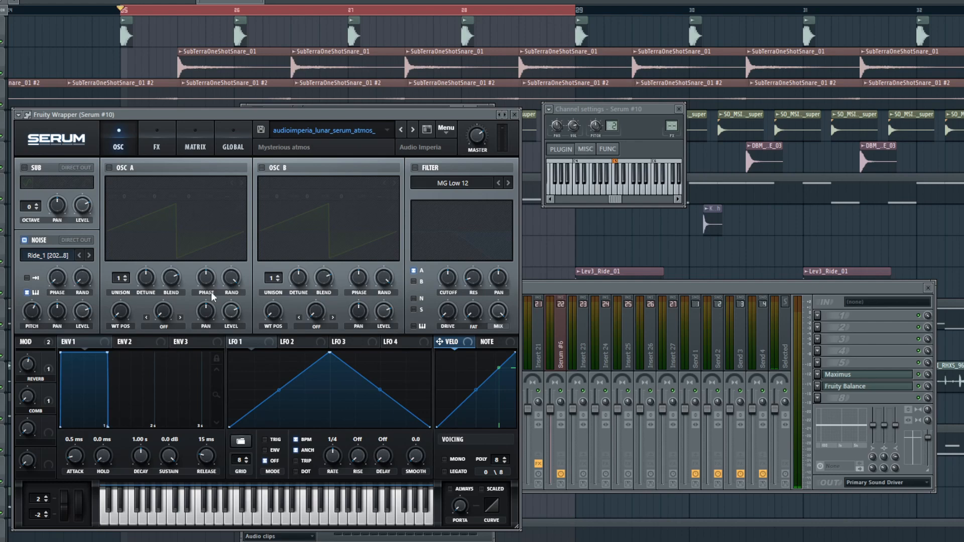
left_click_drag(375, 116, 552, 73)
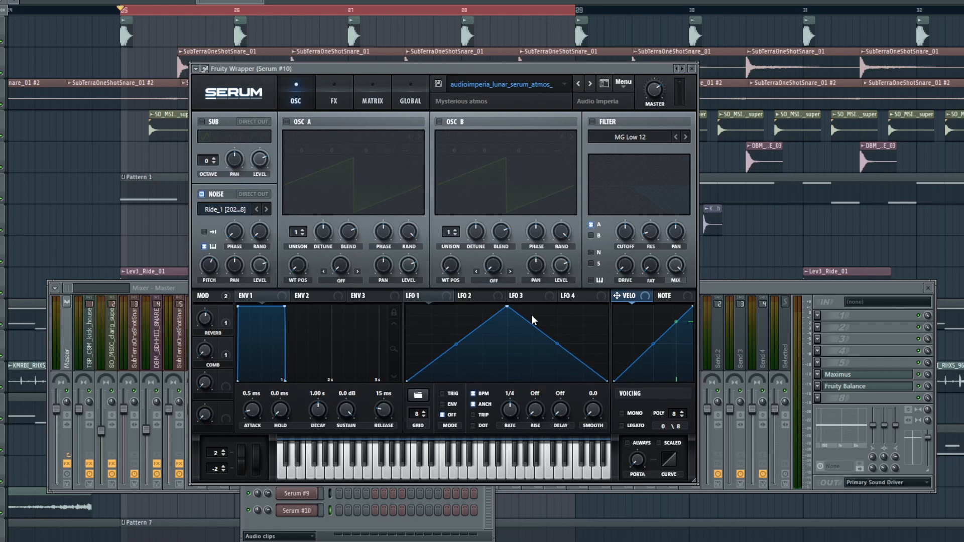
key("x")
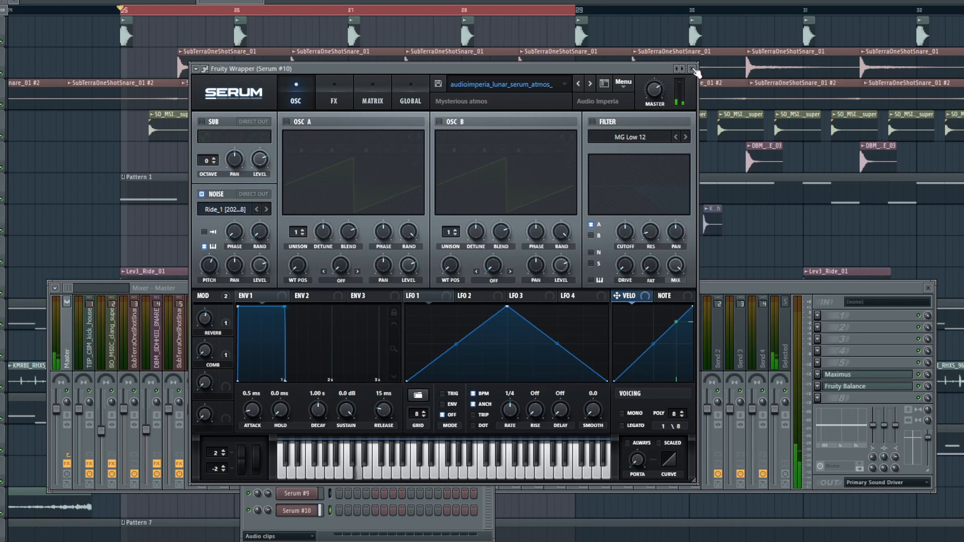
left_click(692, 69)
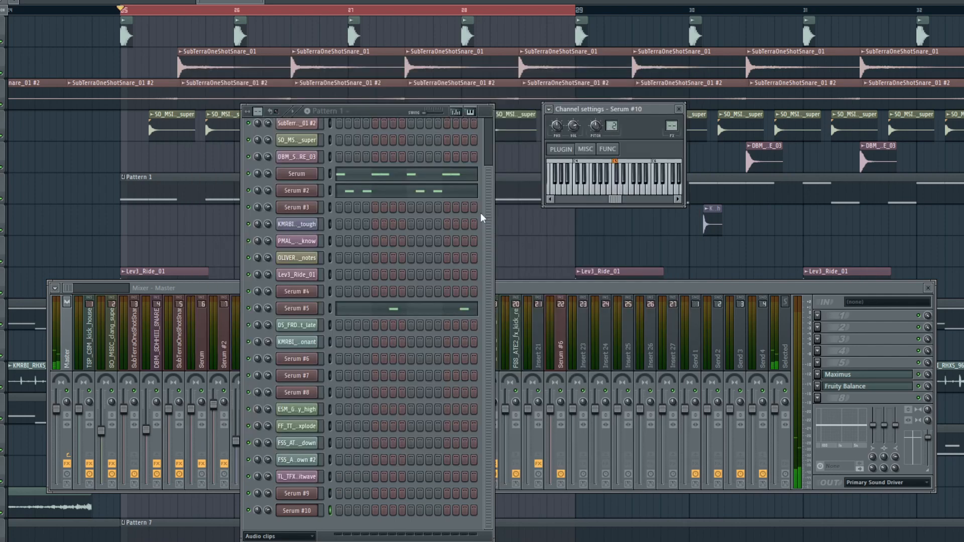
scroll(491, 371, "up", 3)
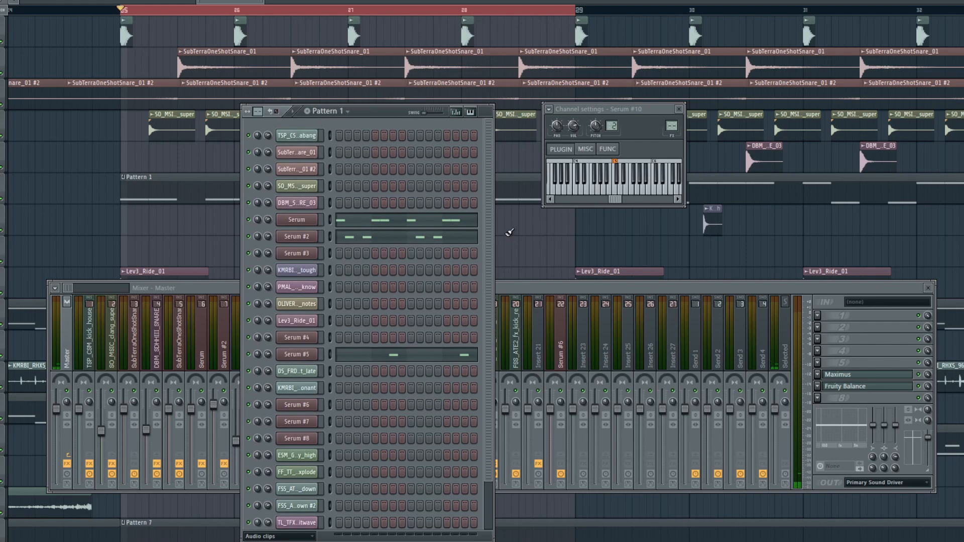
key("F12")
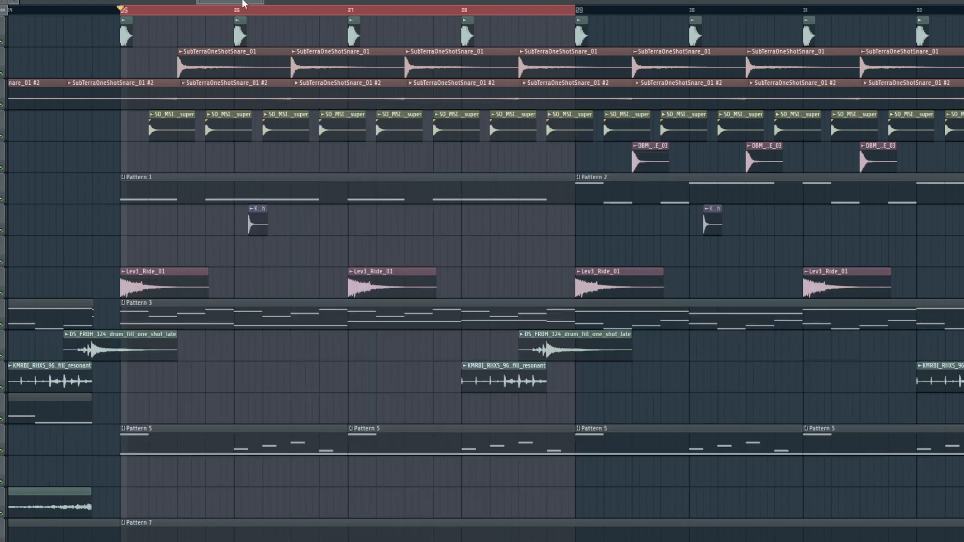
Solo the playlist track holding Pattern 1 and Pattern 2, and play its selected bars
left_click_drag(242, 2, 222, 3)
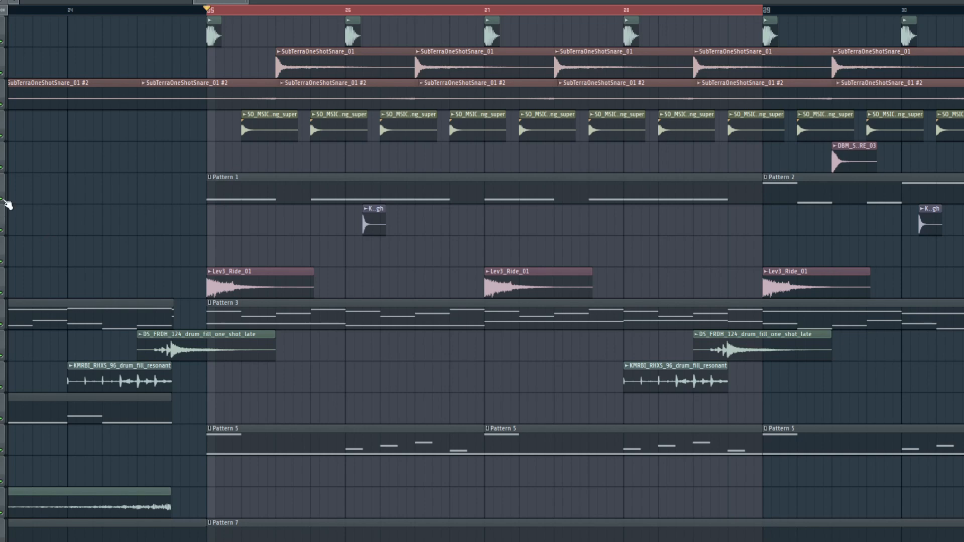
right_click(4, 200)
key("space")
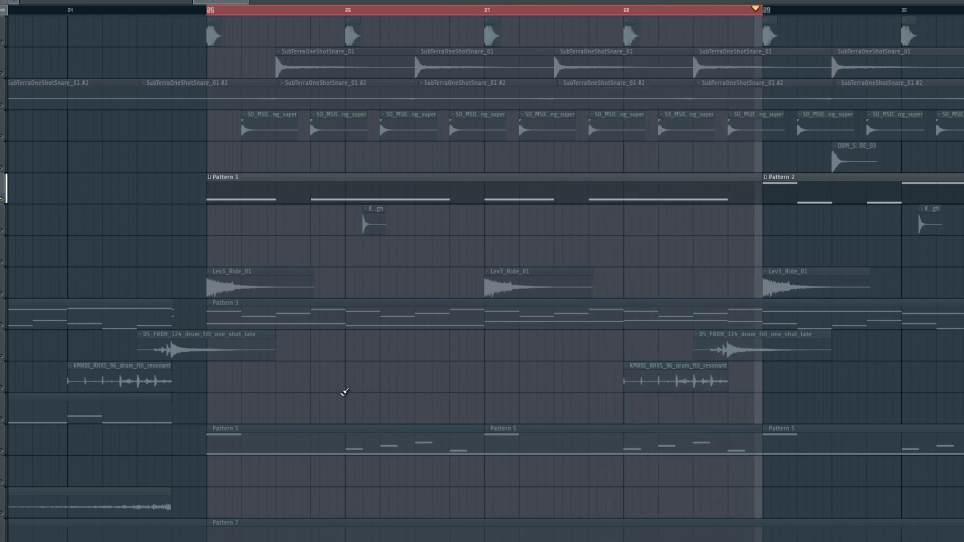
key("space")
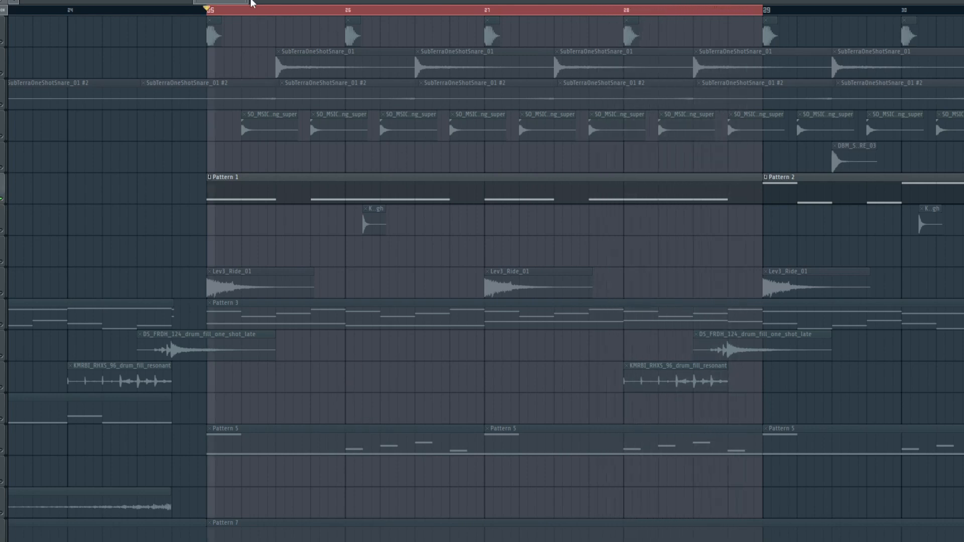
Extend the playlist's loop selection to run from bar 25 to bar 33
left_click_drag(221, 2, 352, 13)
left_click(310, 11)
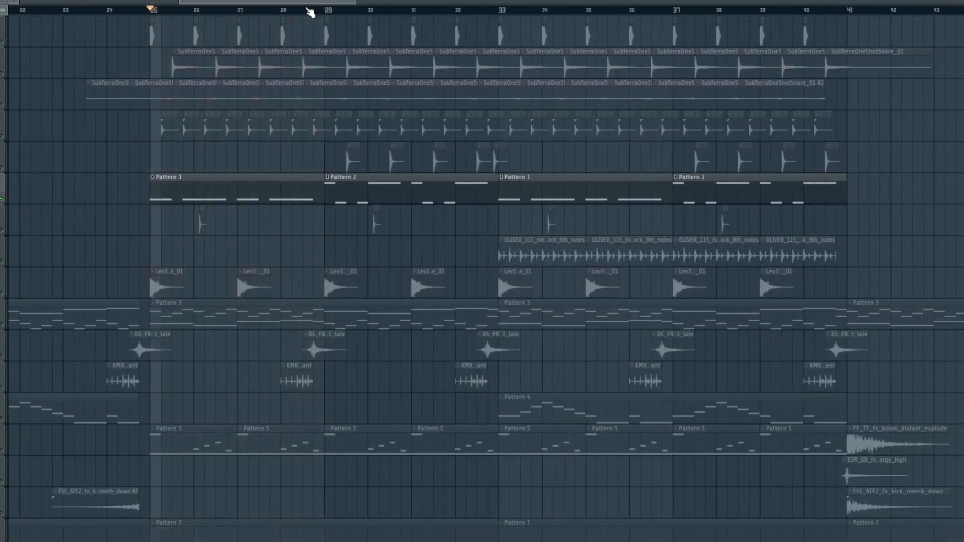
left_click_drag(503, 17, 150, 20)
left_click(233, 240)
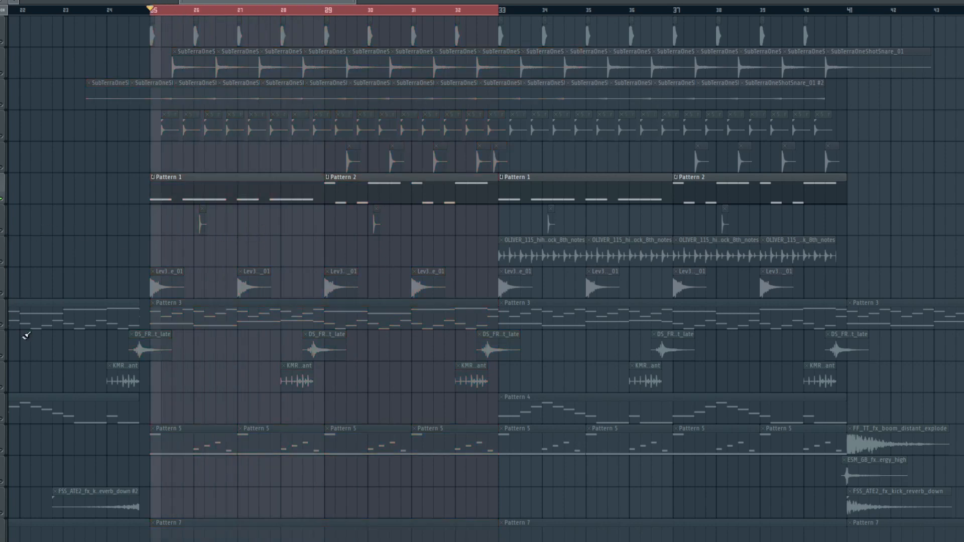
Solo the Pattern 3 track and play it from bar 25
left_click(6, 329)
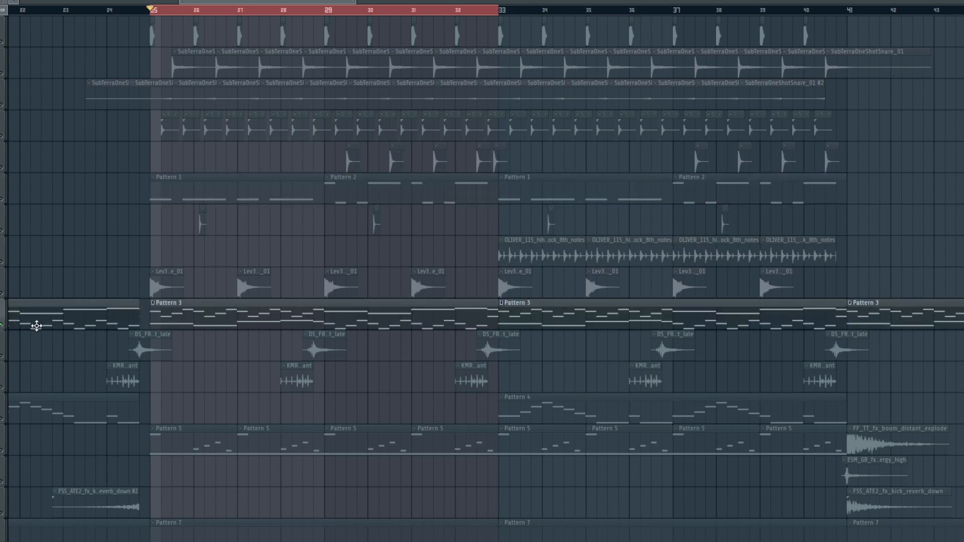
key("space")
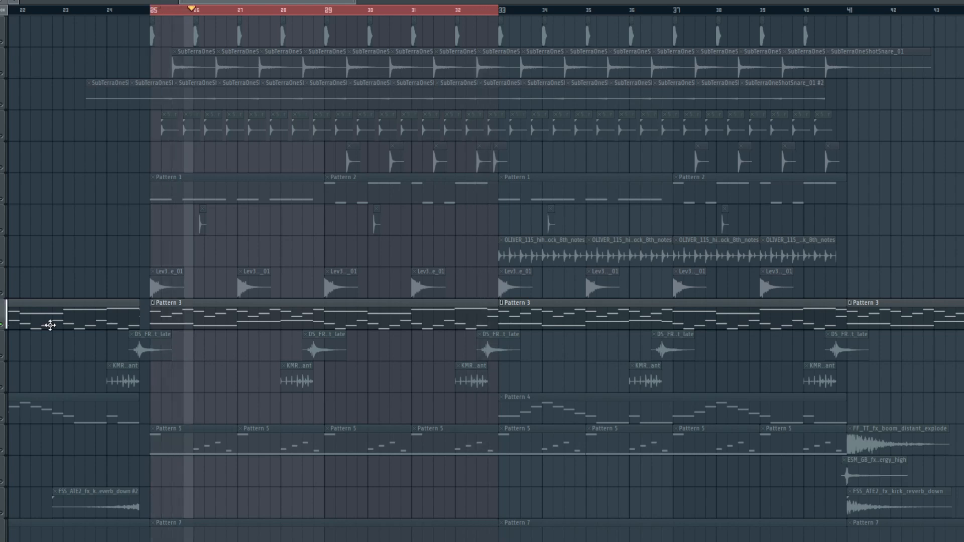
key("space")
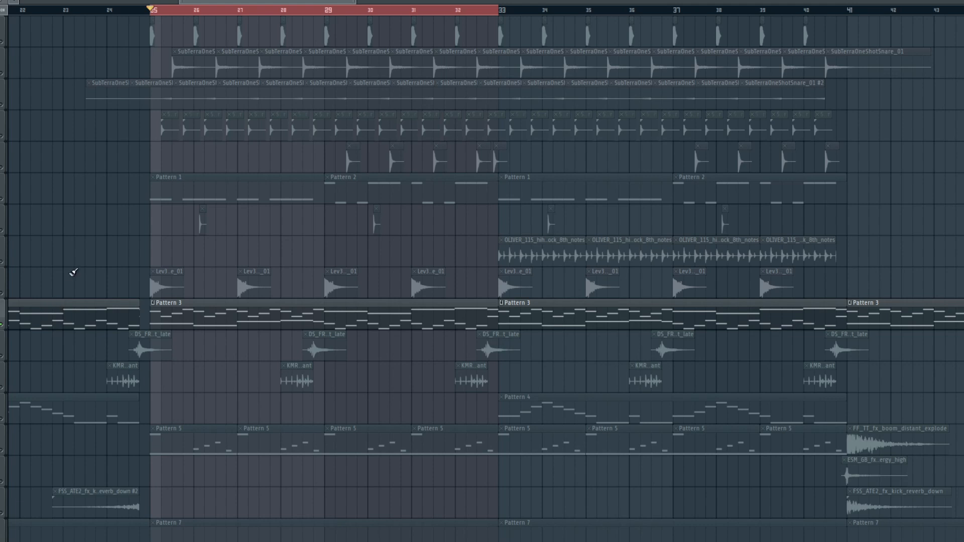
Solo the Pattern 5 track and play it from bar 25
left_click(6, 455)
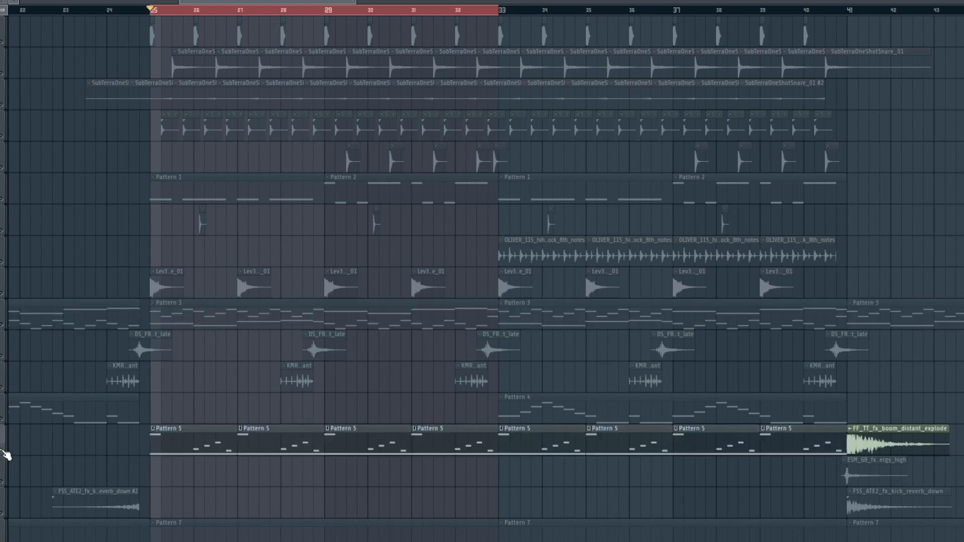
key("space")
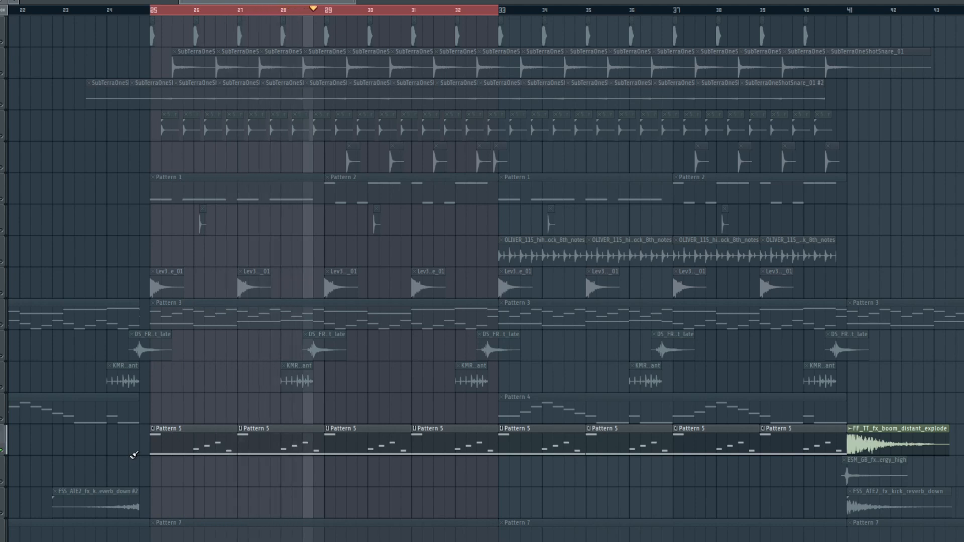
key("space")
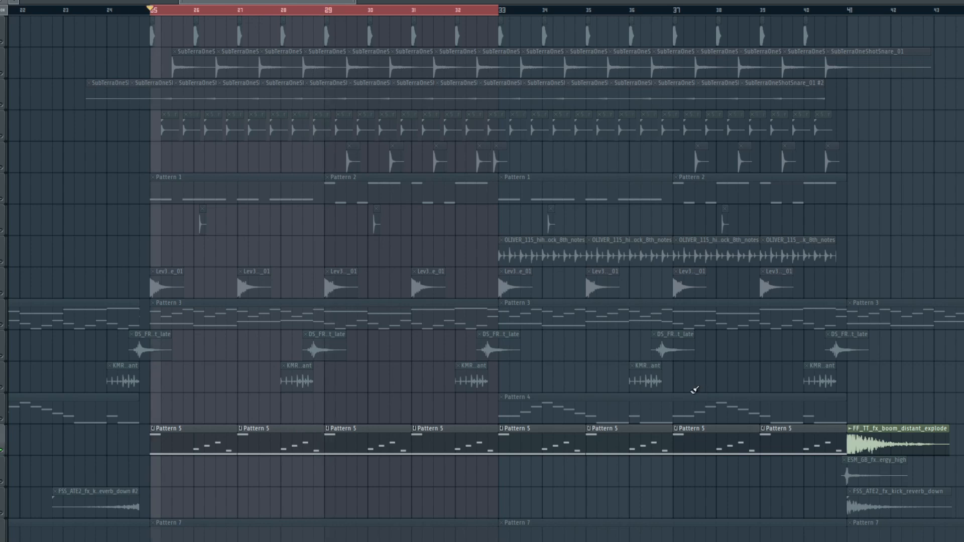
Open Pattern 5 from the playlist, show its notes in the piano roll, and close the piano roll
scroll(463, 357, "down", 3)
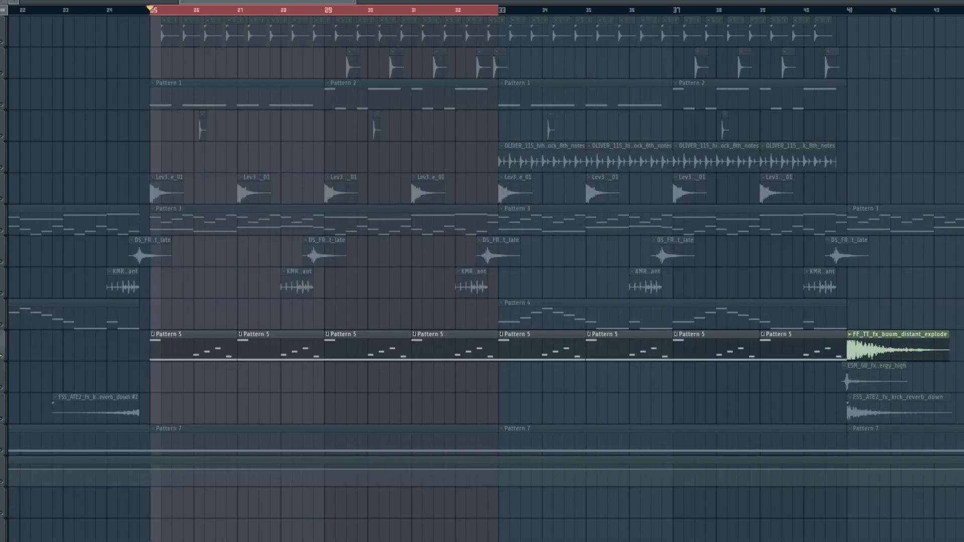
key("F6")
key("F6")
double_click(204, 340)
left_click_drag(249, 2, 81, 2)
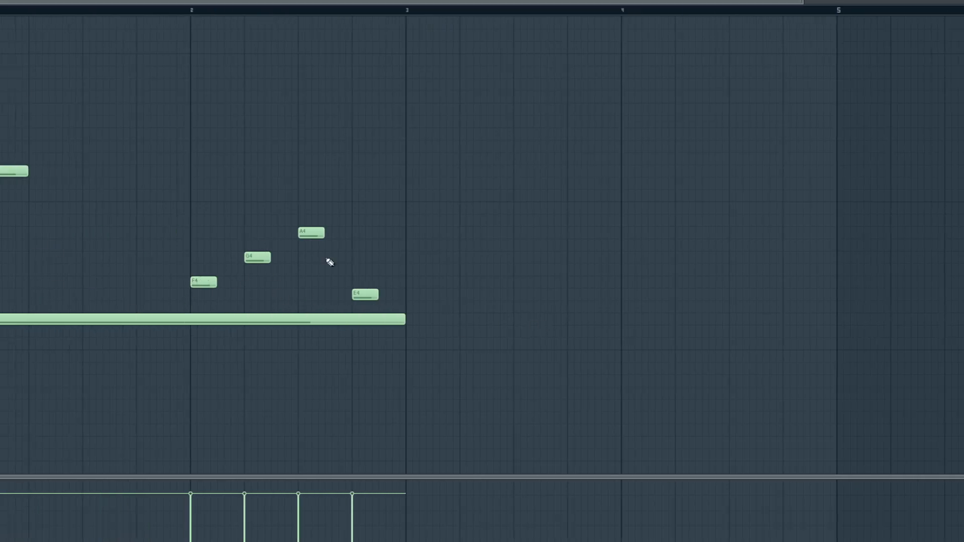
key("F7")
Open the Serum #7 synth from Pattern 5's channel list to show its Mono and Legato voicing, then close it
key("F6")
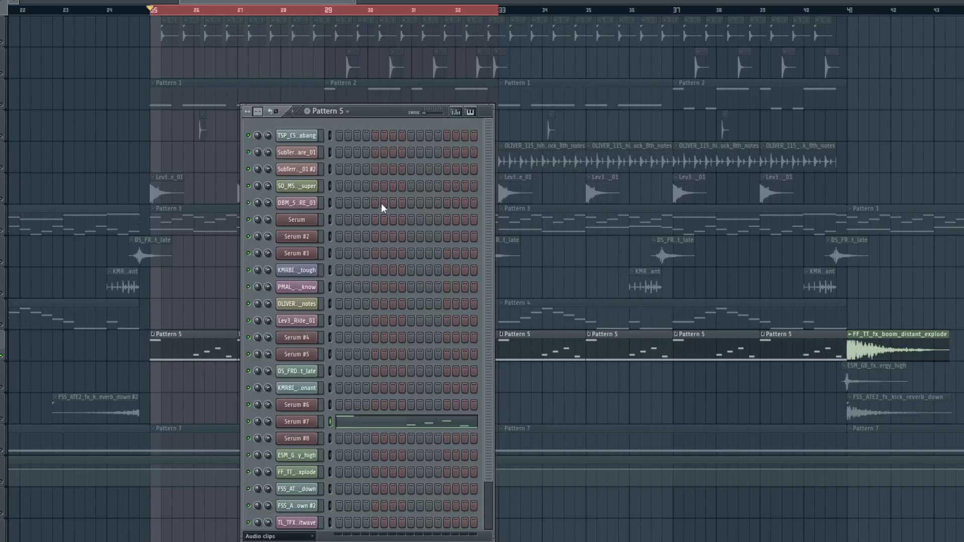
scroll(369, 422, "down", 3)
left_click(301, 378)
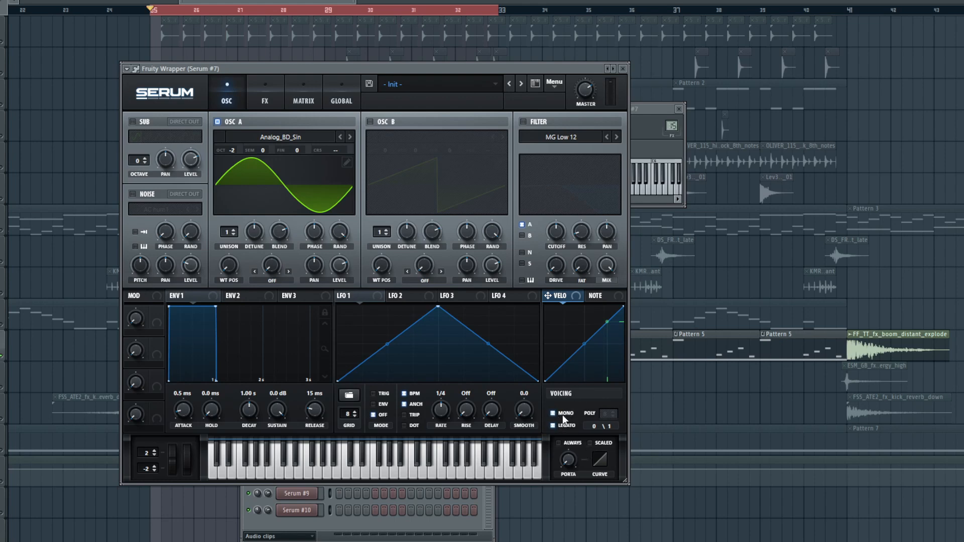
left_click(623, 68)
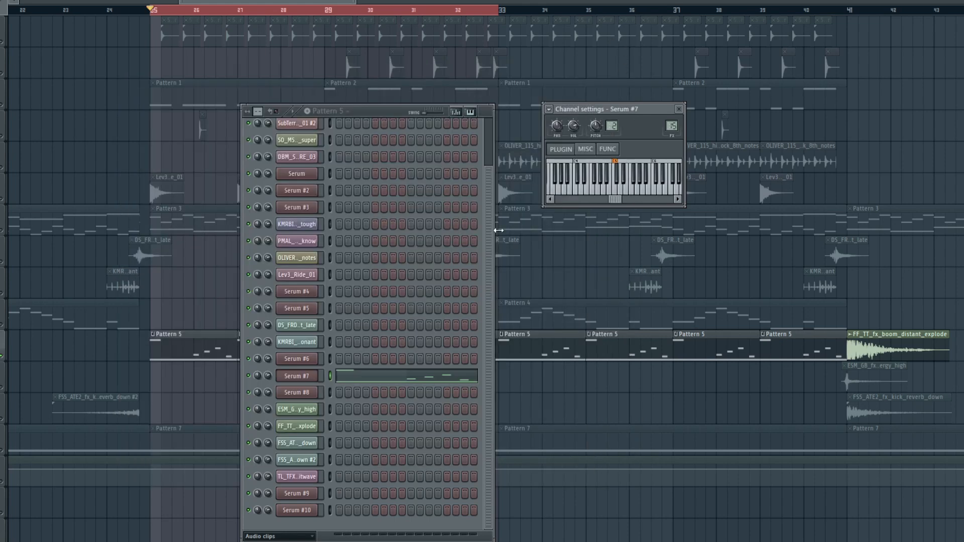
Reopen Serum #7's Pattern 5 notes in the piano roll, examine the overlapping notes, and return to the playlist
left_click(378, 380)
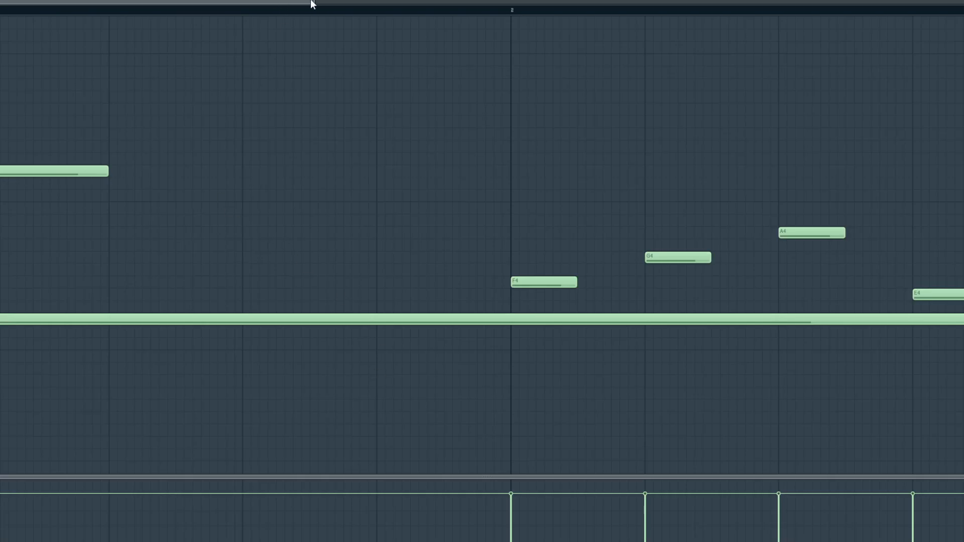
left_click_drag(313, 4, 962, 4)
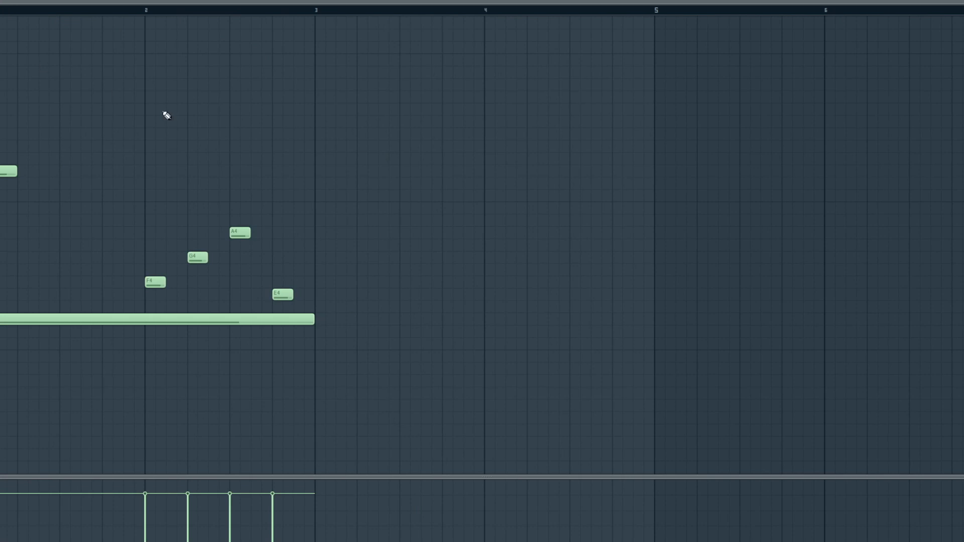
key("space")
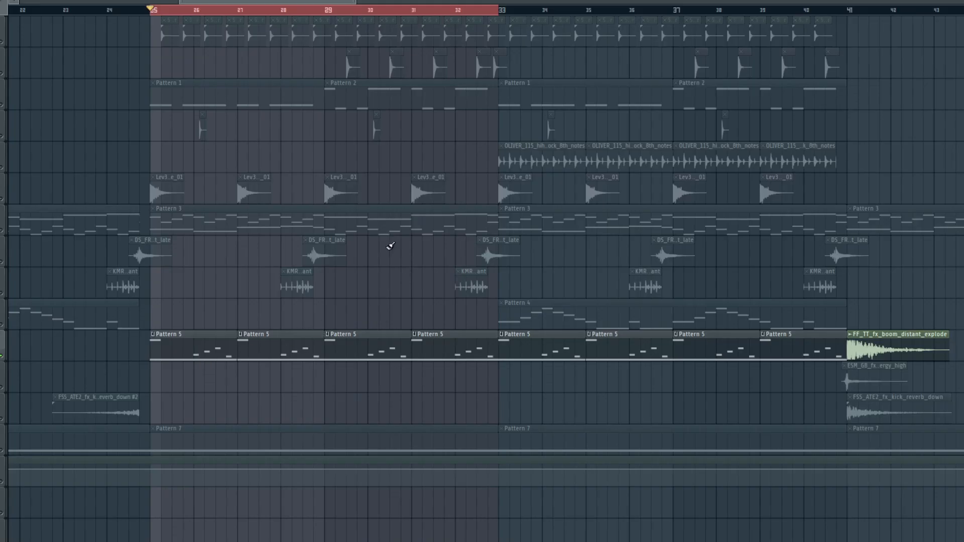
Solo the Pattern 7 track, play it from bar 25, and restore all tracks
scroll(356, 273, "down", 2)
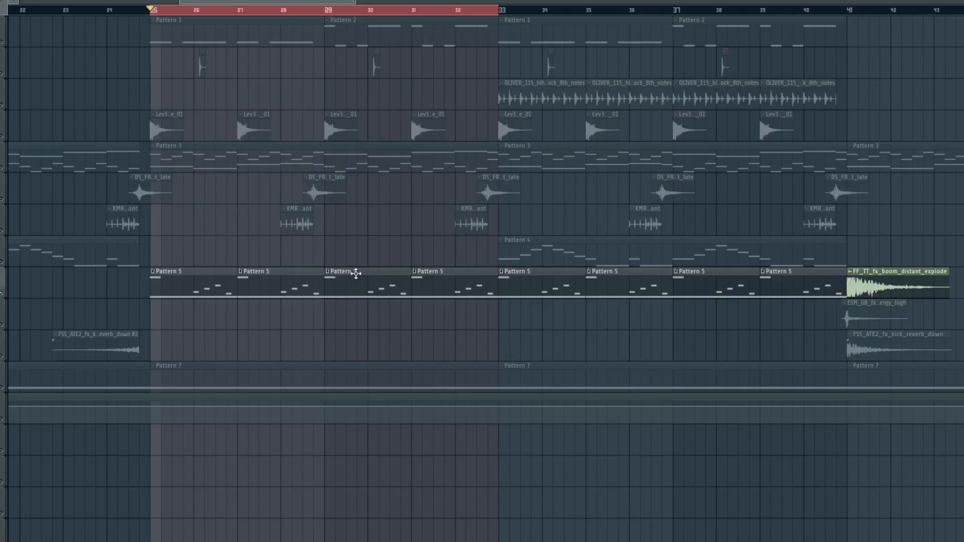
left_click(5, 392)
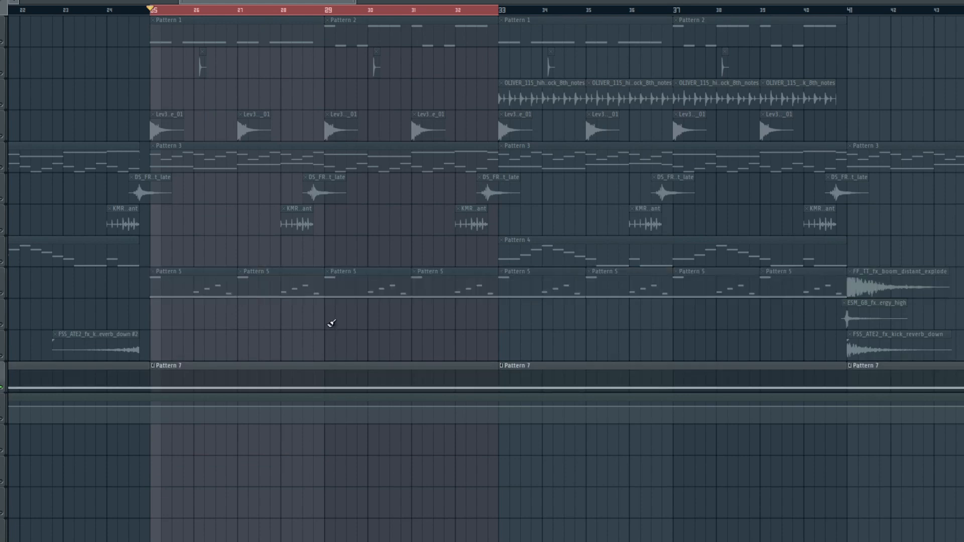
key("space")
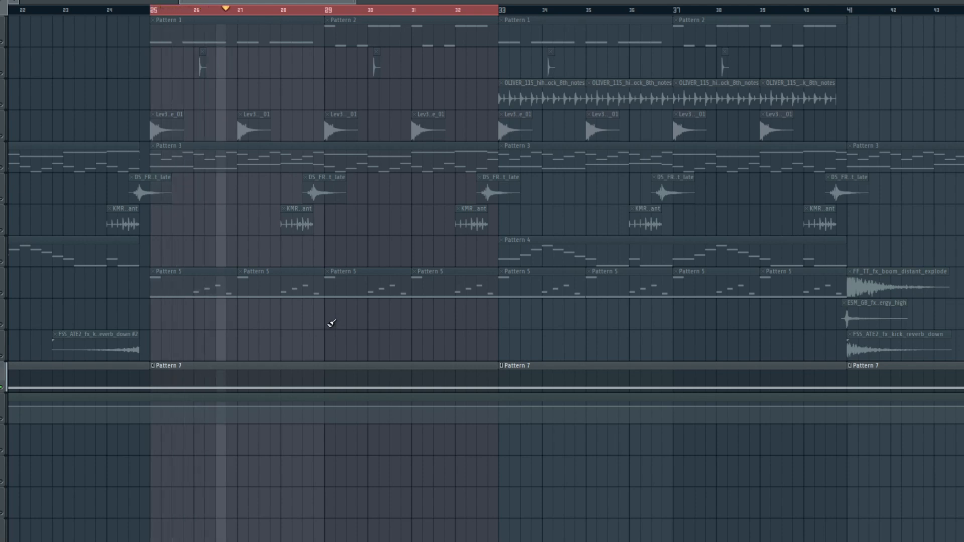
key("space")
right_click(5, 390)
Solo the Pattern 1/Pattern 2 track and additionally unmute the Pattern 3, Pattern 5 and Pattern 7 tracks
scroll(278, 300, "up", 1)
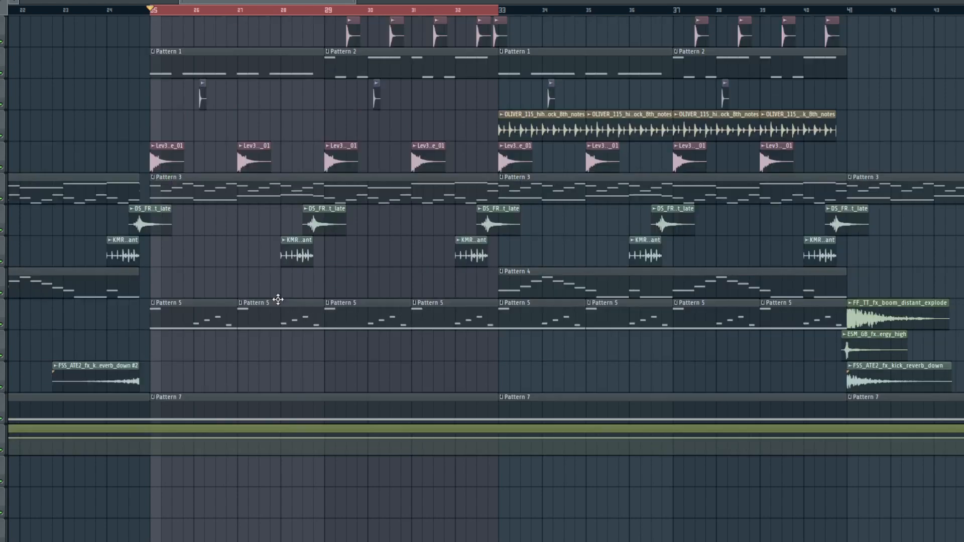
scroll(278, 300, "up", 1)
right_click(3, 105)
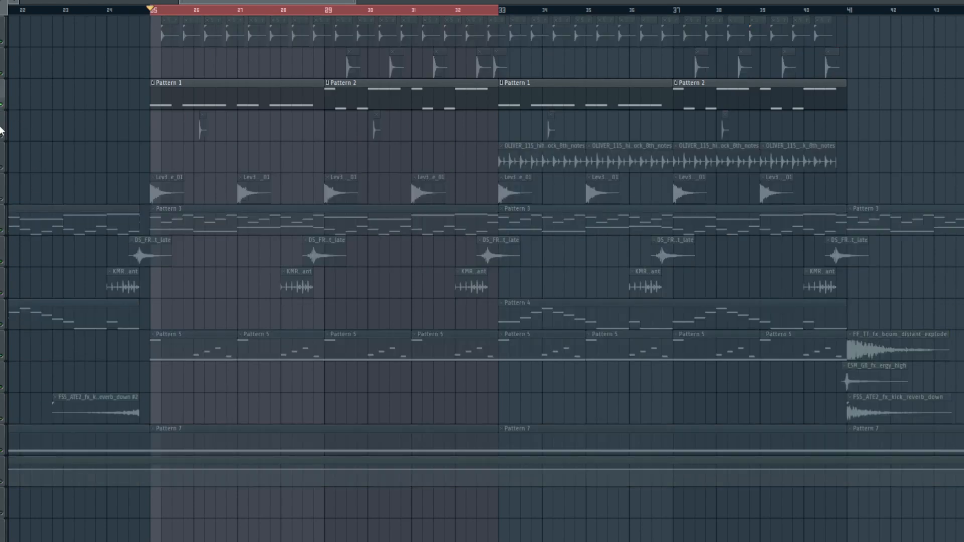
left_click(1, 229)
left_click(3, 357)
left_click(3, 450)
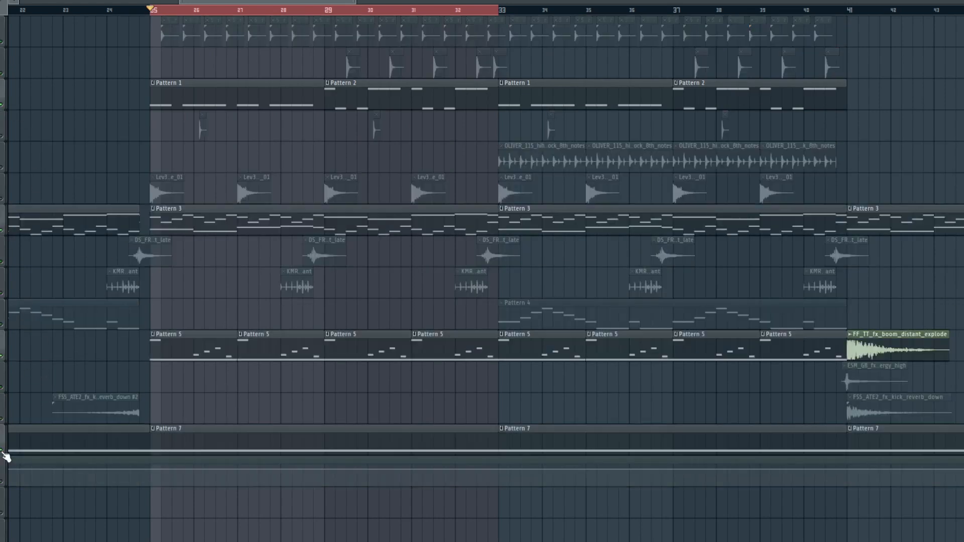
Play the isolated Pattern 1/Pattern 2, Pattern 3, Pattern 5 and Pattern 7 tracks from bar 25, and restore all tracks
key("space")
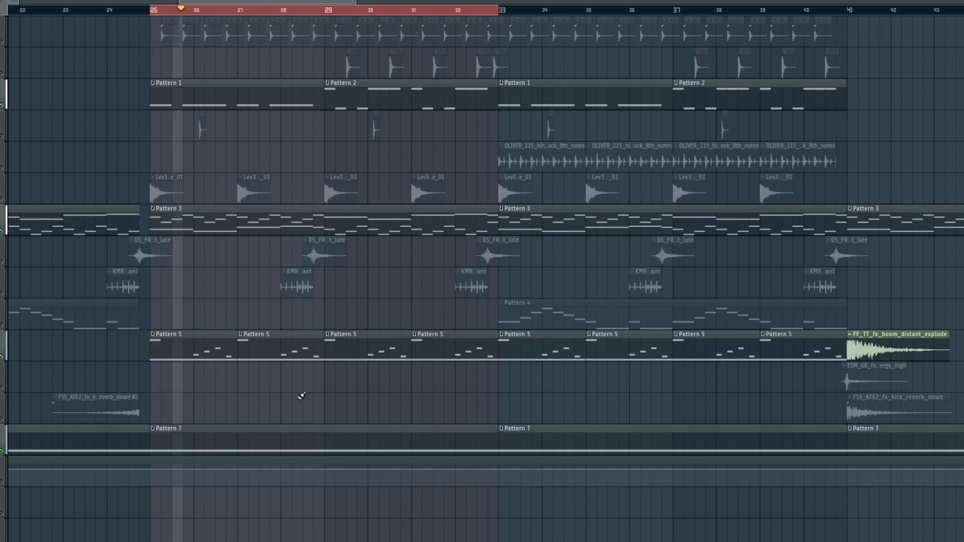
scroll(314, 377, "up", 3)
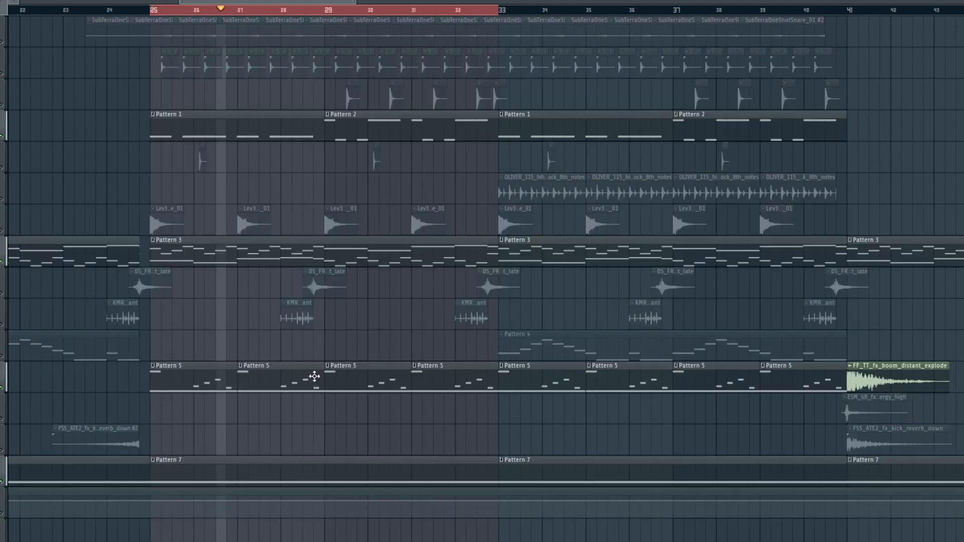
scroll(384, 356, "down", 3)
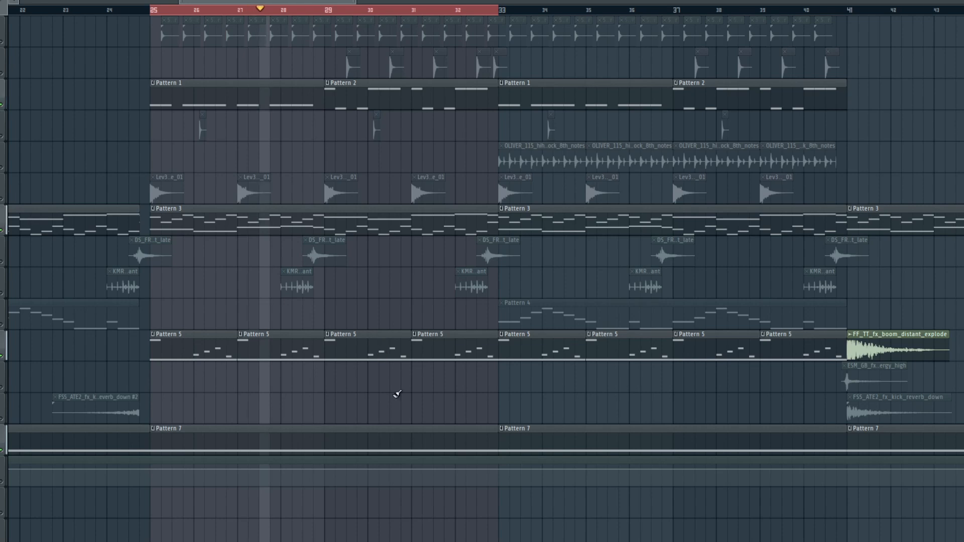
scroll(398, 397, "up", 3)
scroll(401, 417, "down", 1)
scroll(402, 441, "down", 4)
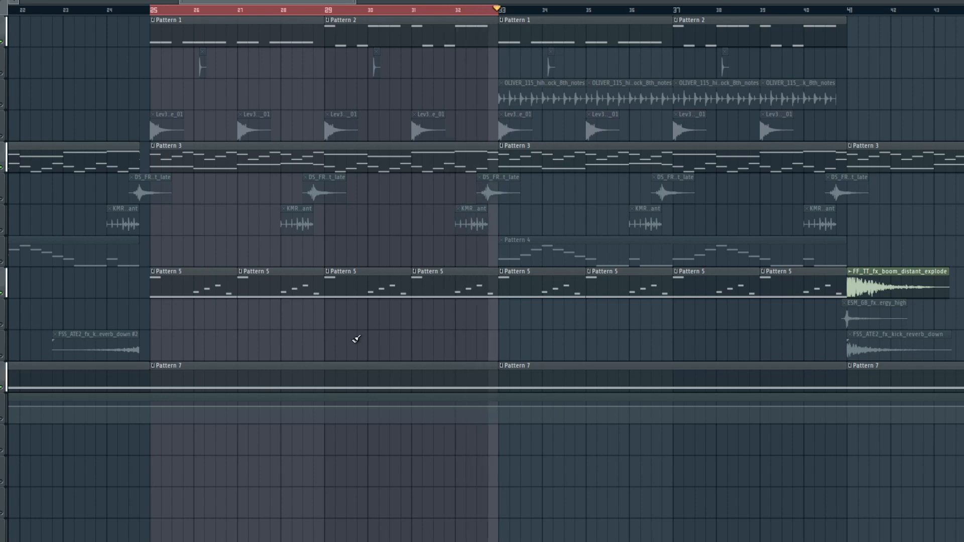
scroll(235, 160, "up", 5)
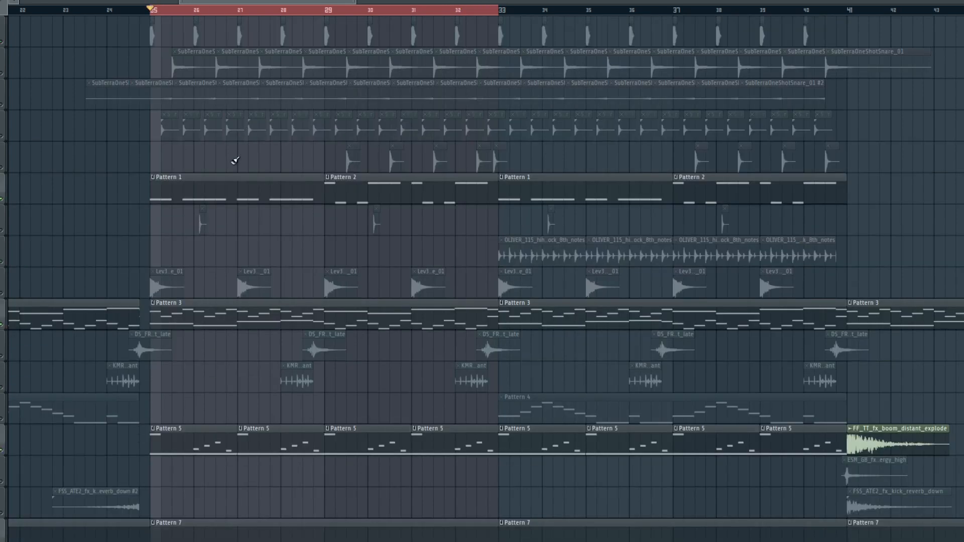
right_click(3, 200)
Zoom in on the playlist's bar 25 section and play the full arrangement briefly from bar 25
scroll(247, 314, "down", 3)
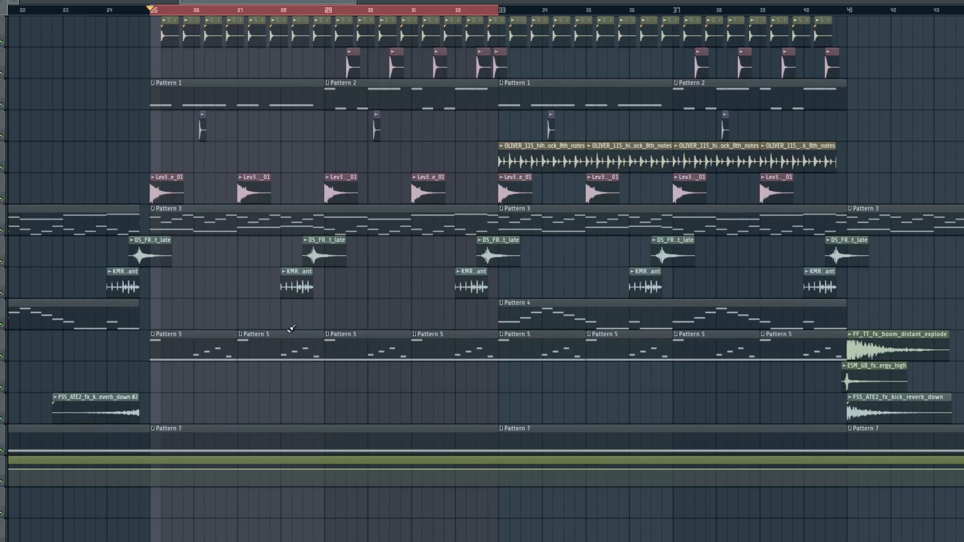
scroll(290, 330, "up", 3)
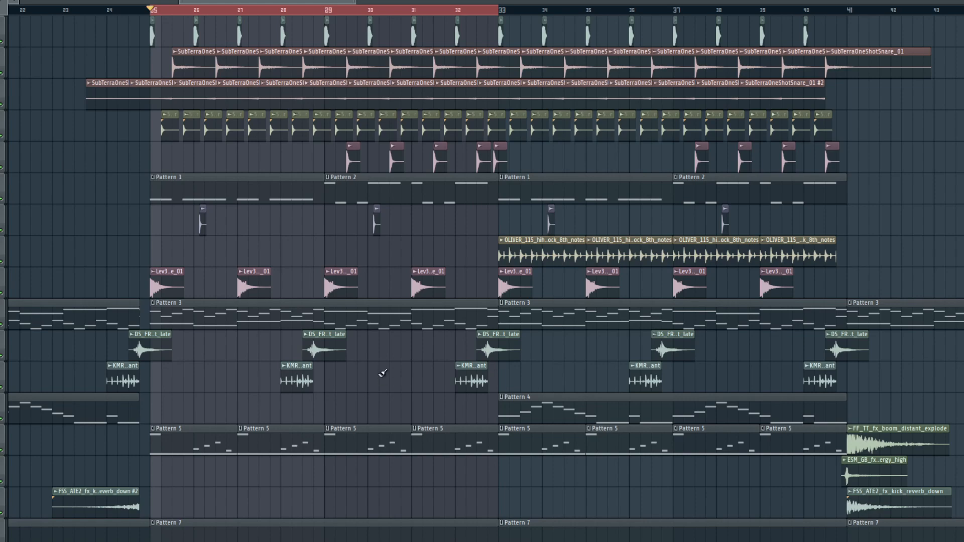
scroll(381, 372, "down", 3)
scroll(296, 364, "up", 2)
scroll(382, 335, "up", 1)
mouse_move(355, 2)
left_mouse_down()
mouse_move(253, 1)
mouse_move(267, 4)
left_mouse_up()
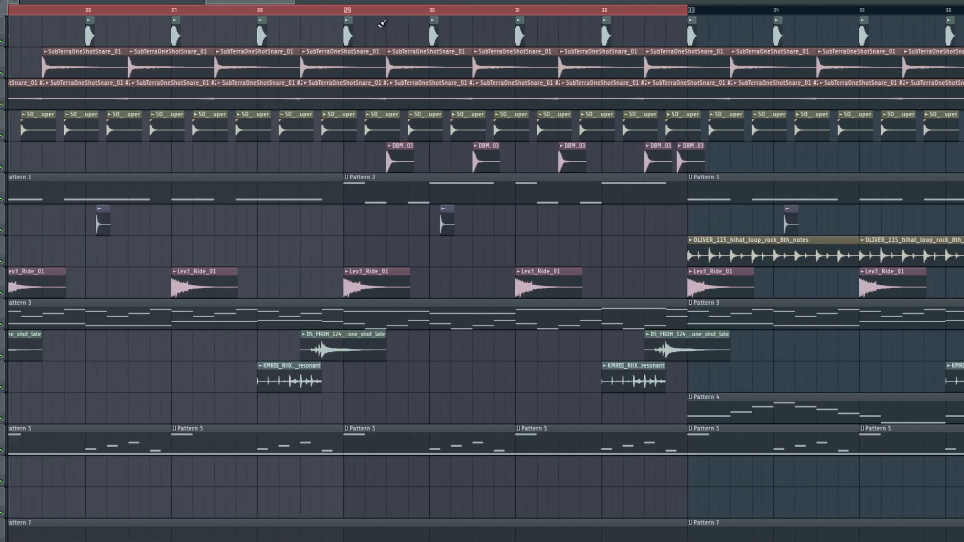
left_click(258, 10)
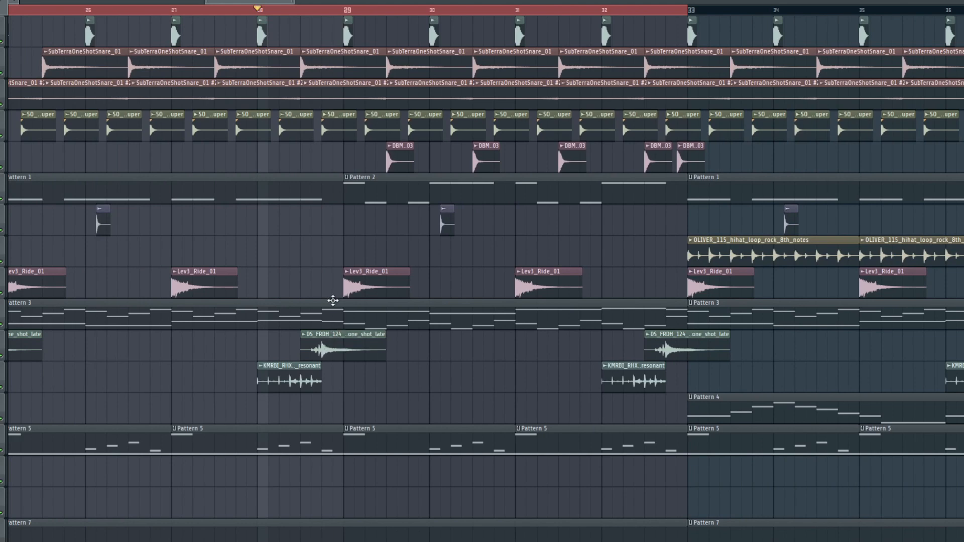
mouse_move(196, 11)
left_mouse_down()
mouse_move(33, 40)
mouse_move(112, 45)
left_mouse_up()
key("space")
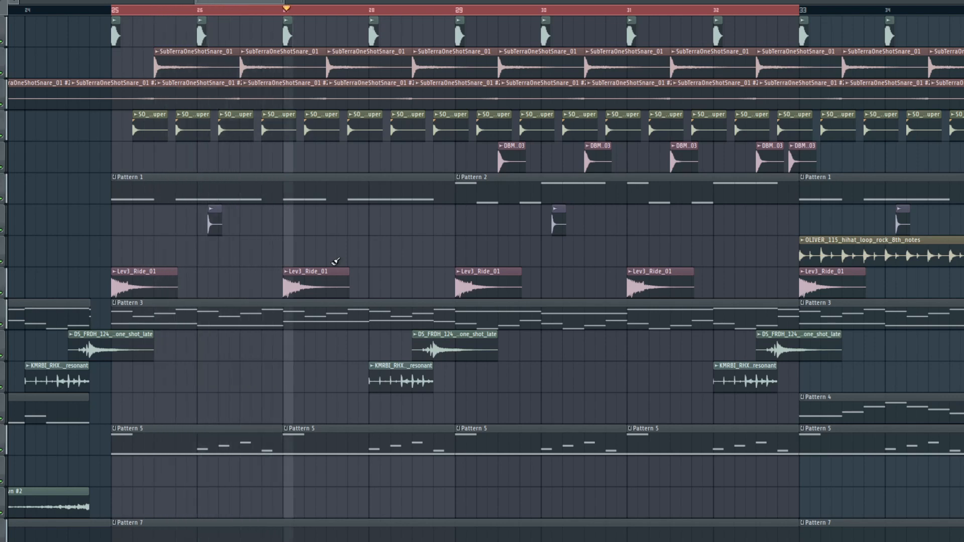
key("space")
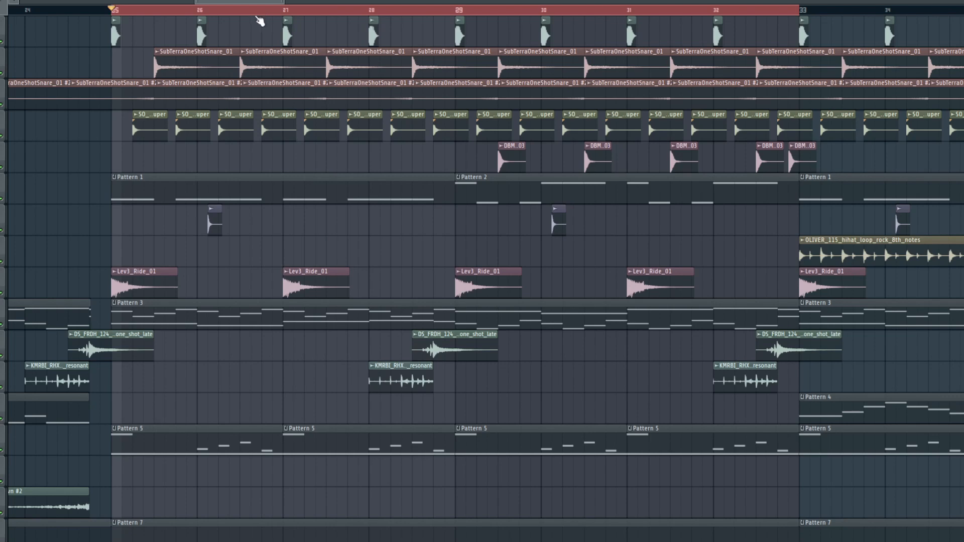
Place the playhead late in bar 26, review the track layers there, and replay the arrangement from bar 25
left_click_drag(291, 11, 263, 20)
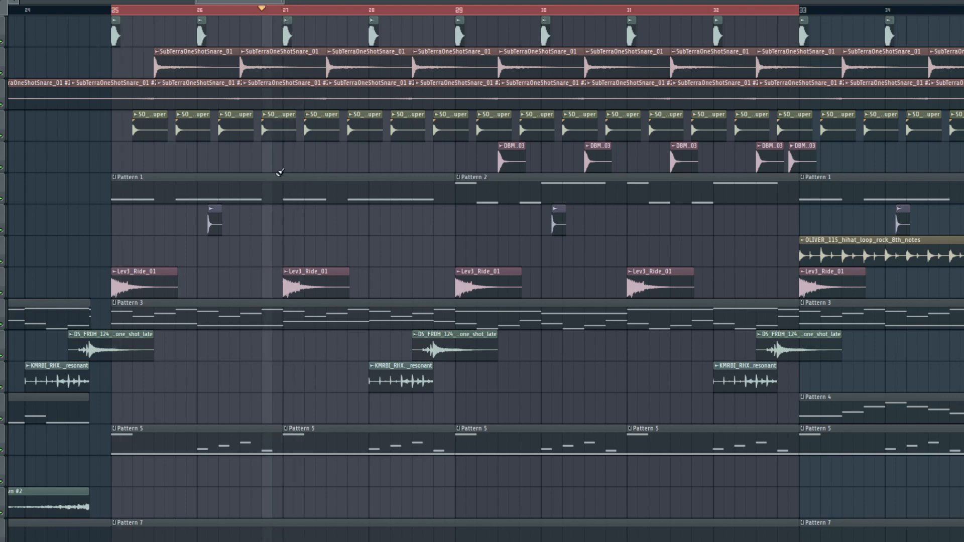
scroll(278, 242, "down", 3)
scroll(312, 274, "down", 3)
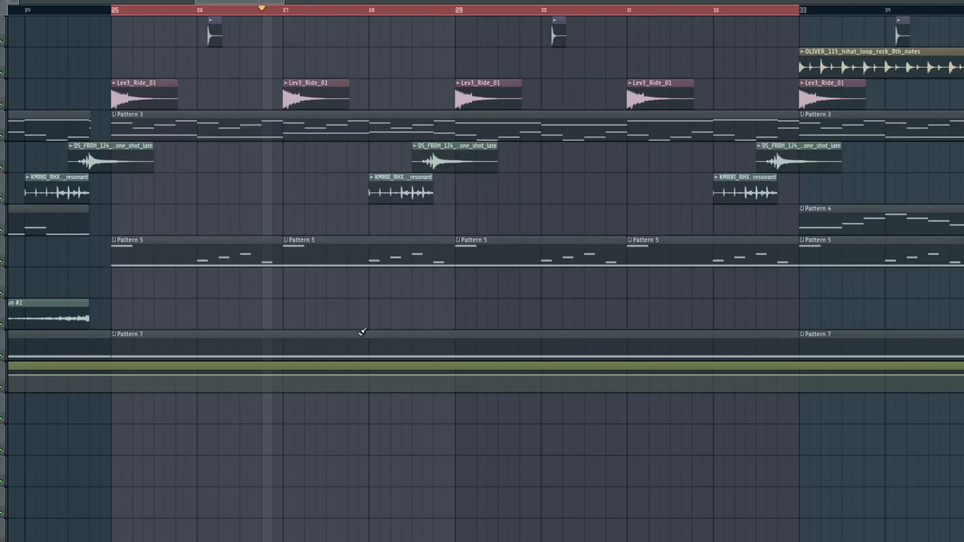
scroll(359, 333, "up", 6)
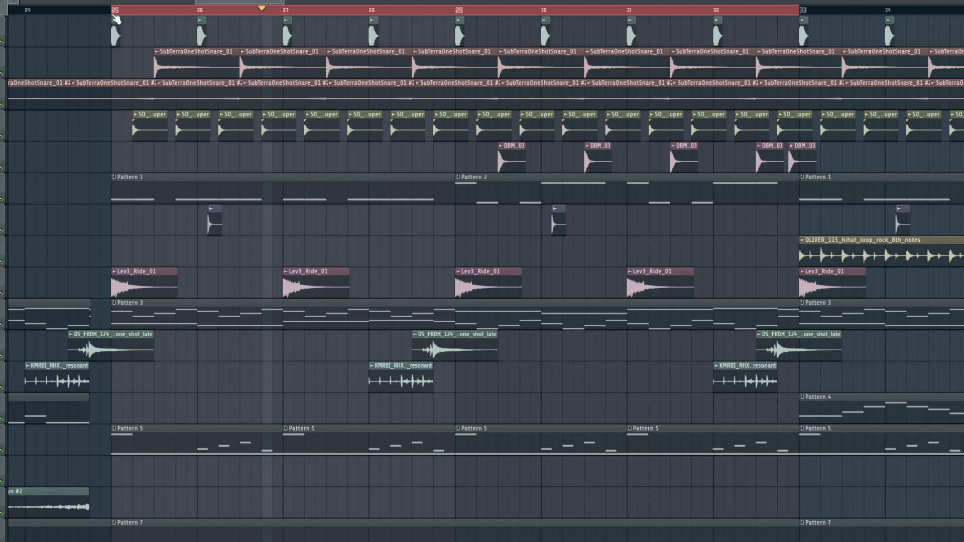
key("space")
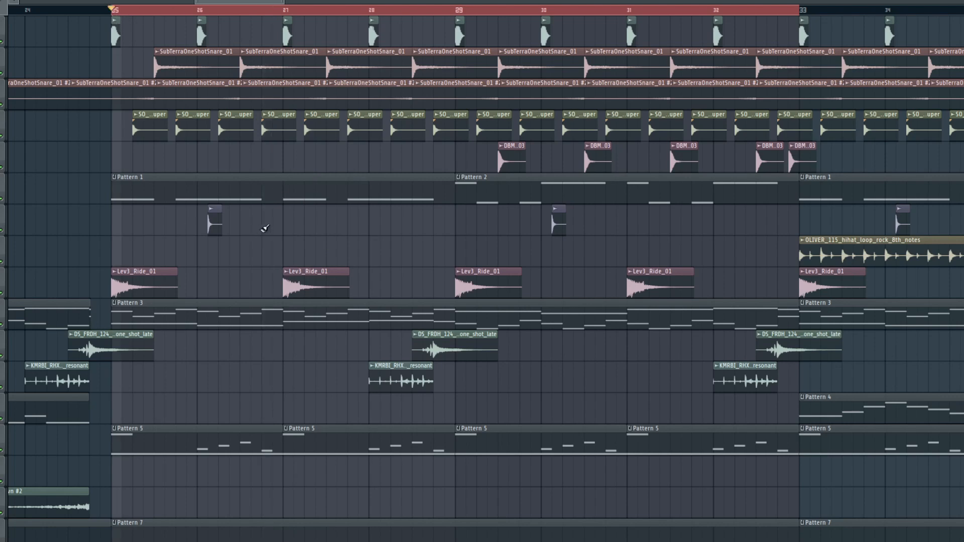
key("space")
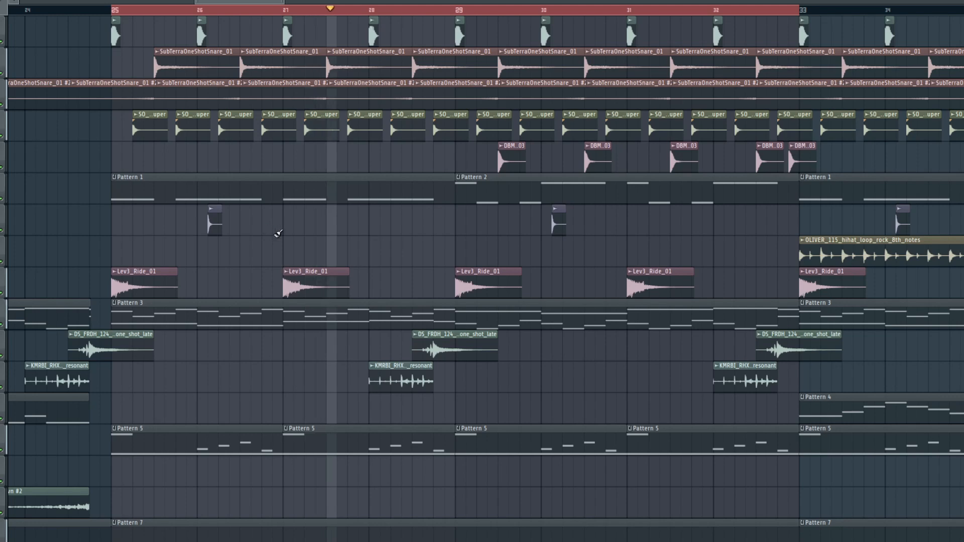
key("space")
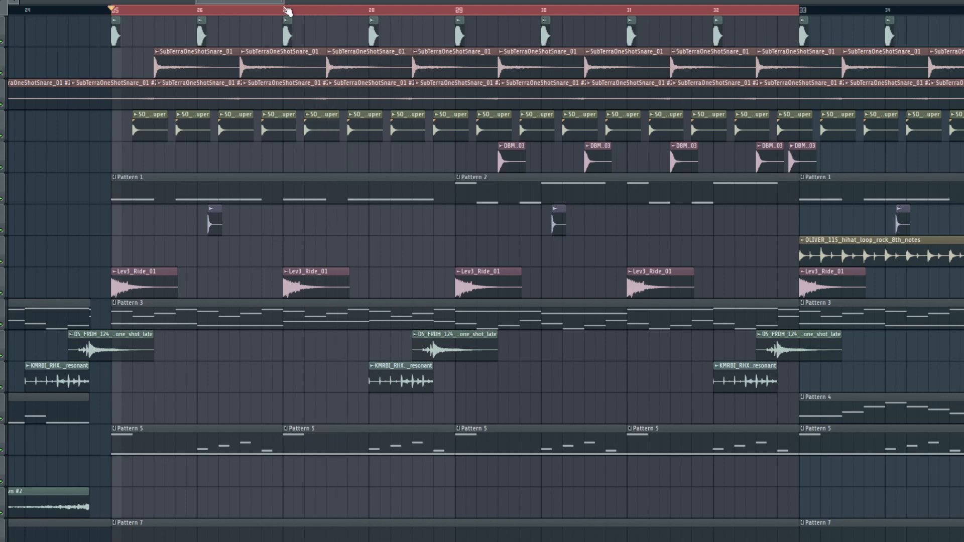
Place the playhead at bar 28 and isolate the KMRBI resonant, DS_FRDH one-shot, Pattern 1/Pattern 2 and Lev3_Ride_01 tracks
mouse_move(288, 10)
left_mouse_down()
mouse_move(255, 11)
mouse_move(299, 11)
mouse_move(289, 10)
mouse_move(338, 37)
mouse_move(397, 33)
mouse_move(372, 28)
left_mouse_up()
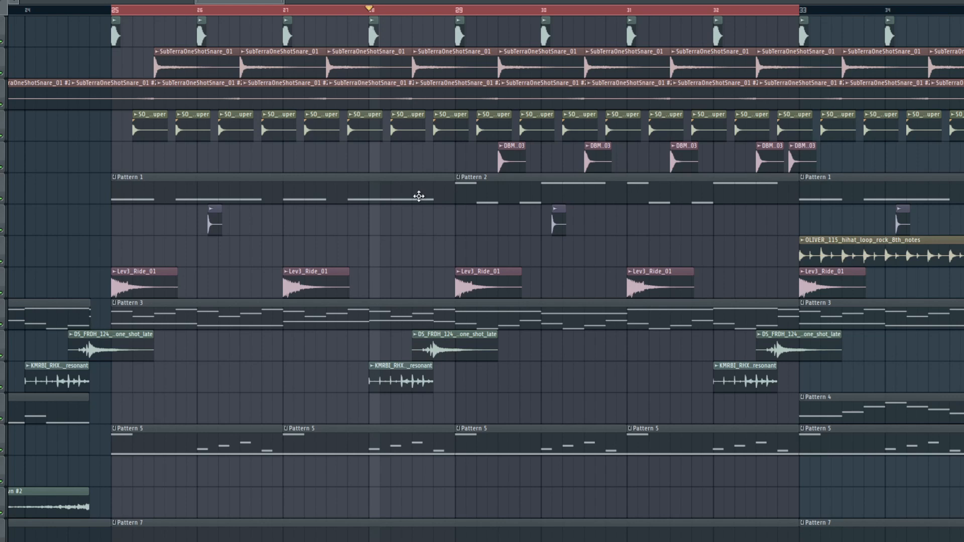
scroll(425, 194, "down", 1)
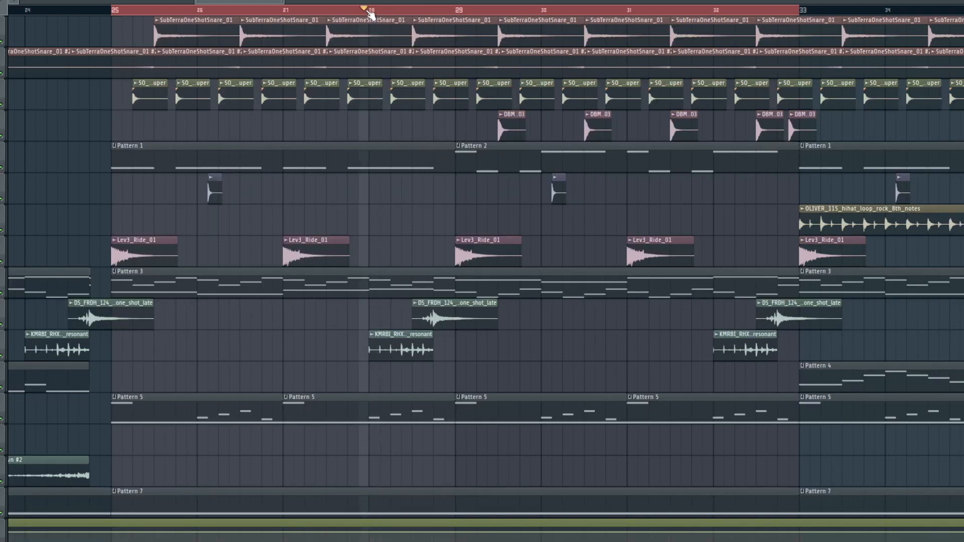
mouse_move(370, 10)
left_mouse_down()
mouse_move(450, 11)
mouse_move(374, 11)
left_mouse_up()
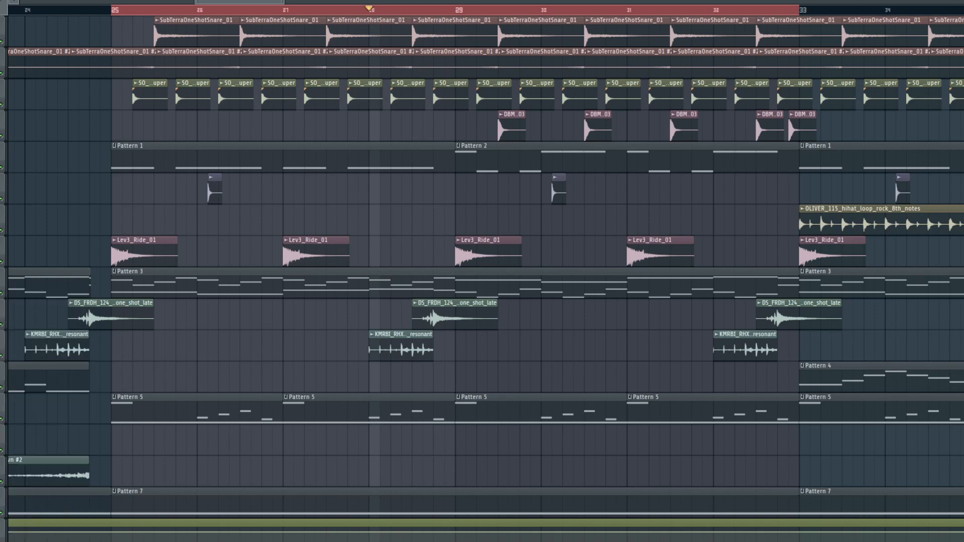
right_click(3, 356)
left_click(2, 324)
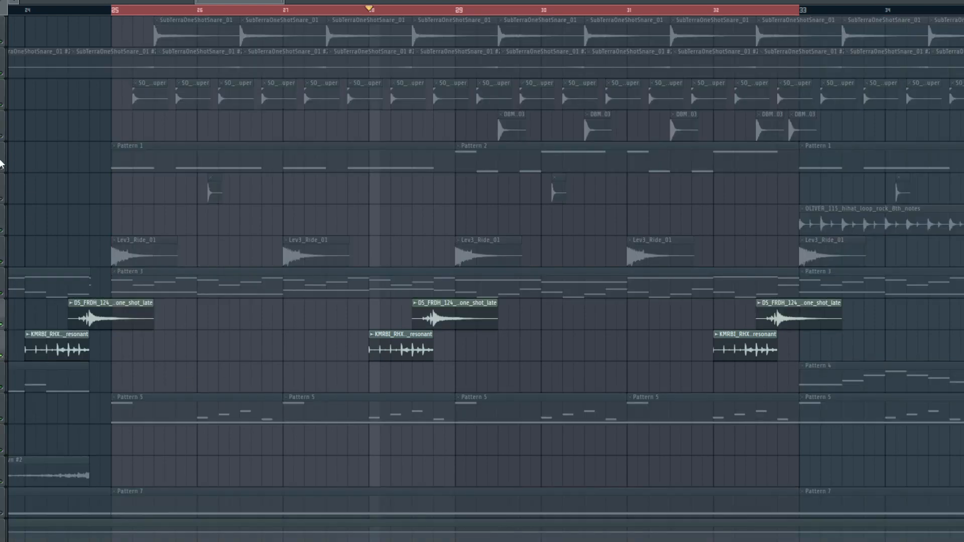
left_click(2, 168)
left_click(2, 261)
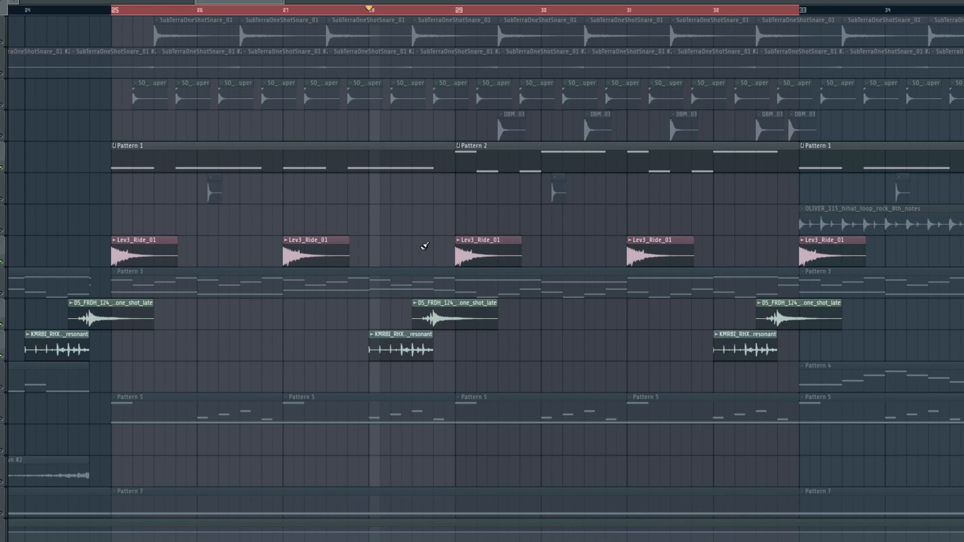
Play the isolated tracks from bar 28, unmute the uppermost drum track, and play the same passage again
key("space")
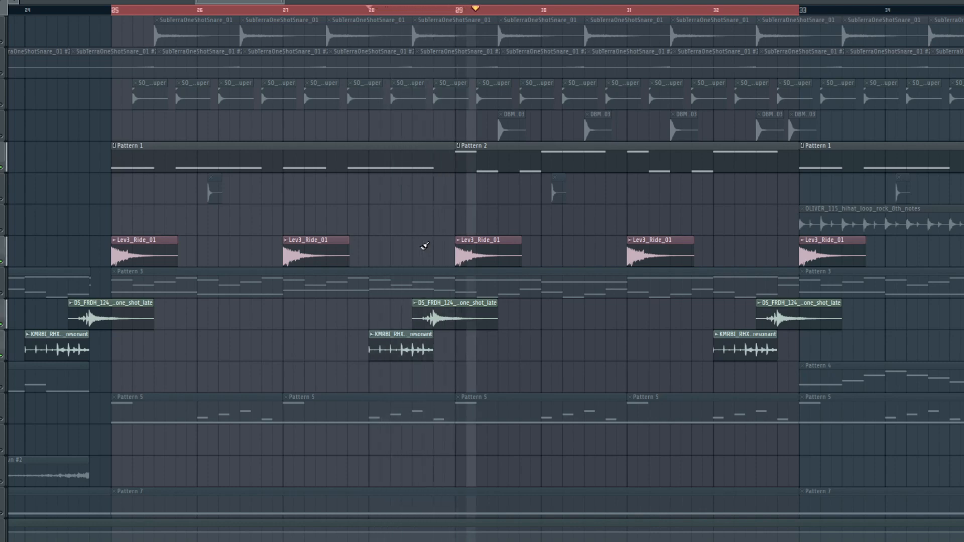
key("space")
scroll(425, 247, "up", 1)
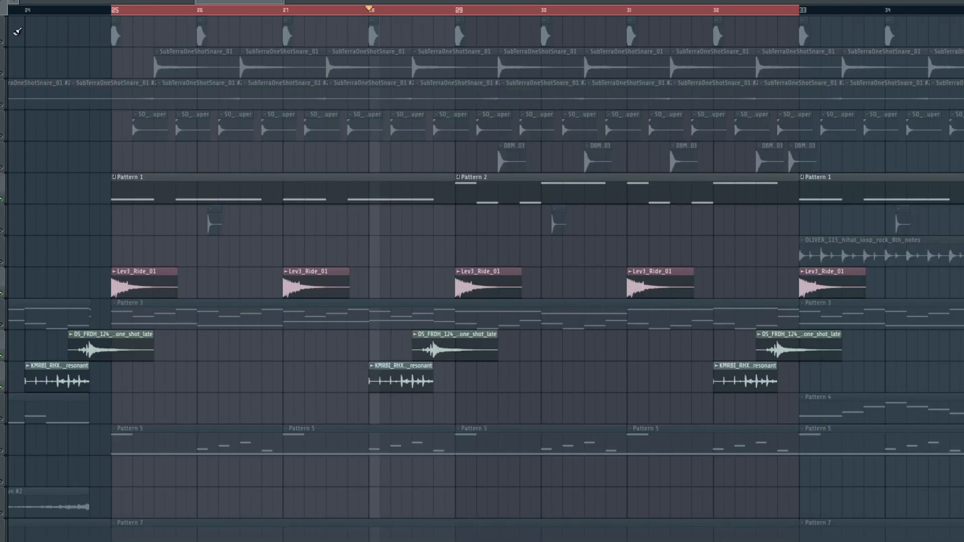
key("space")
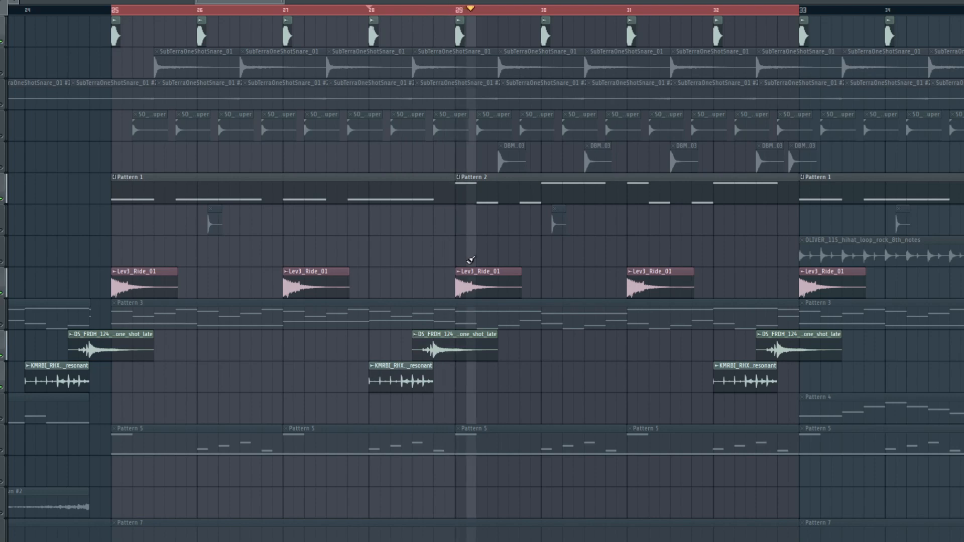
key("space")
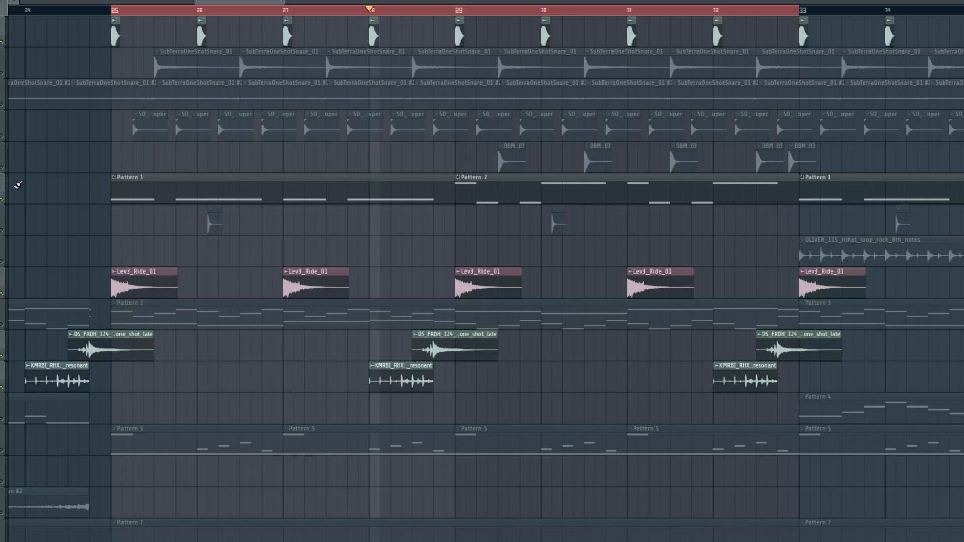
Unmute the Pattern 3 track, play from bar 28 while unmuting the hi-hat, percussion and snare tracks, and restore all remaining tracks
scroll(442, 346, "down", 4)
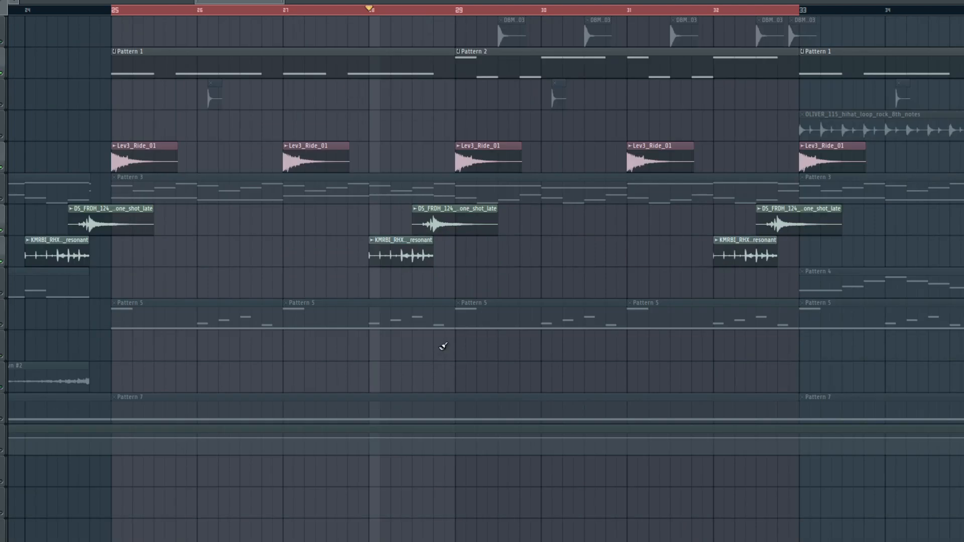
scroll(430, 338, "up", 4)
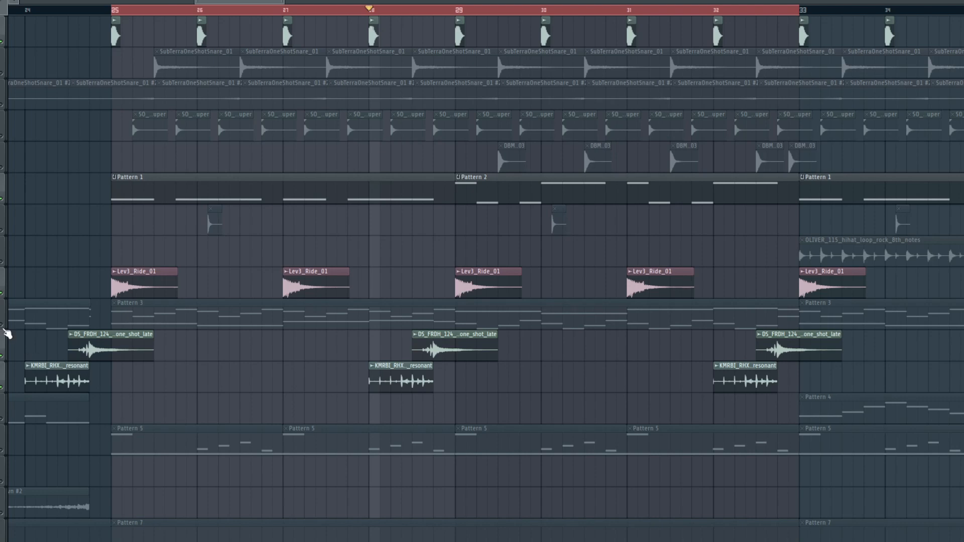
left_click(5, 329)
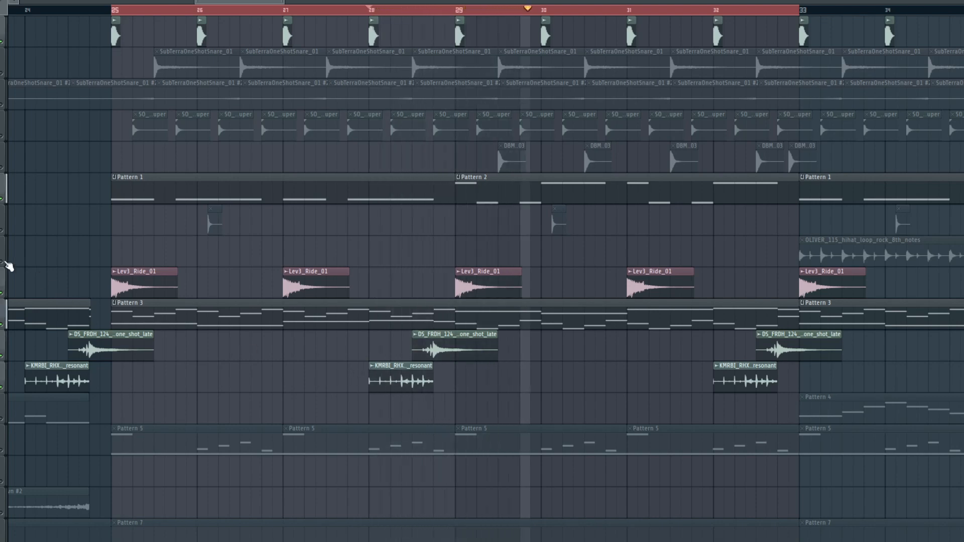
left_click(7, 251)
left_click(7, 223)
left_click(7, 168)
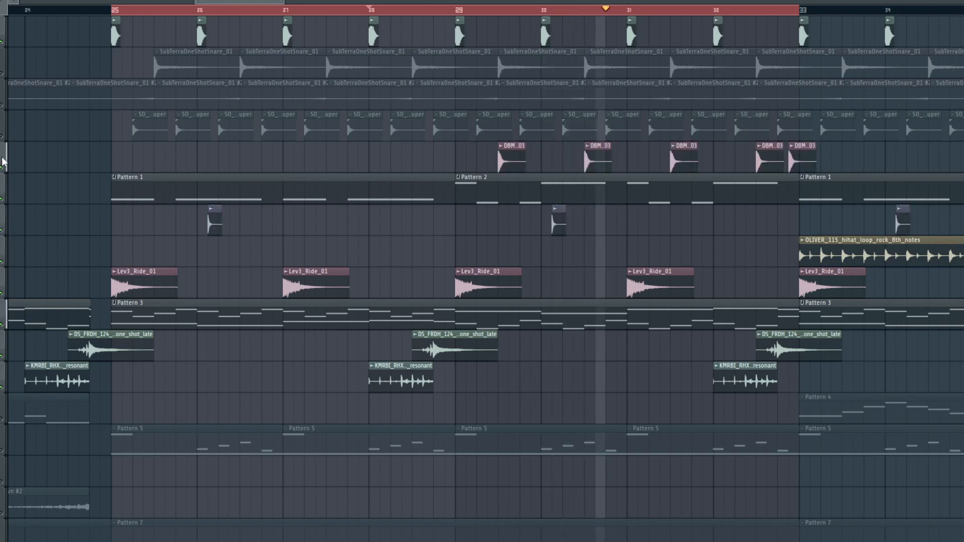
left_click(6, 128)
left_click(6, 92)
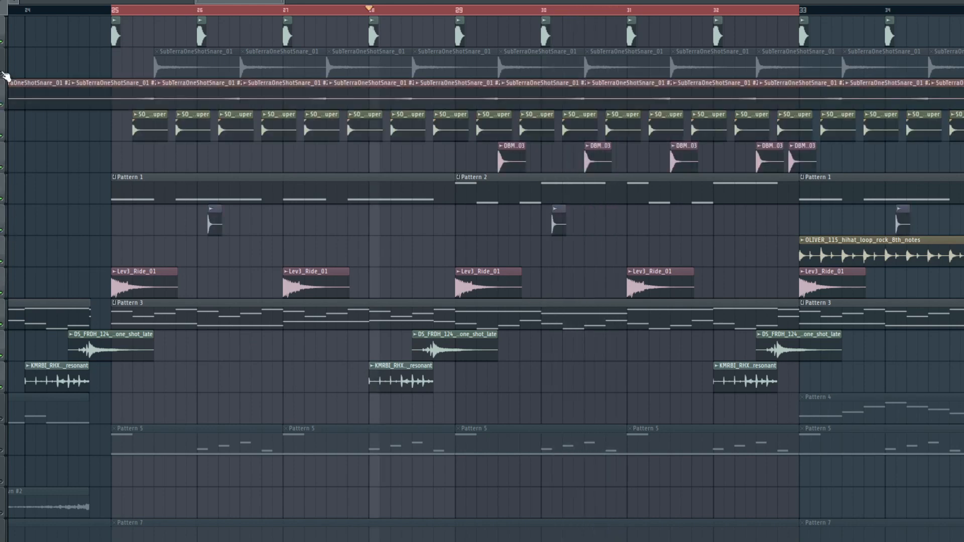
left_click(6, 72)
scroll(121, 368, "down", 4)
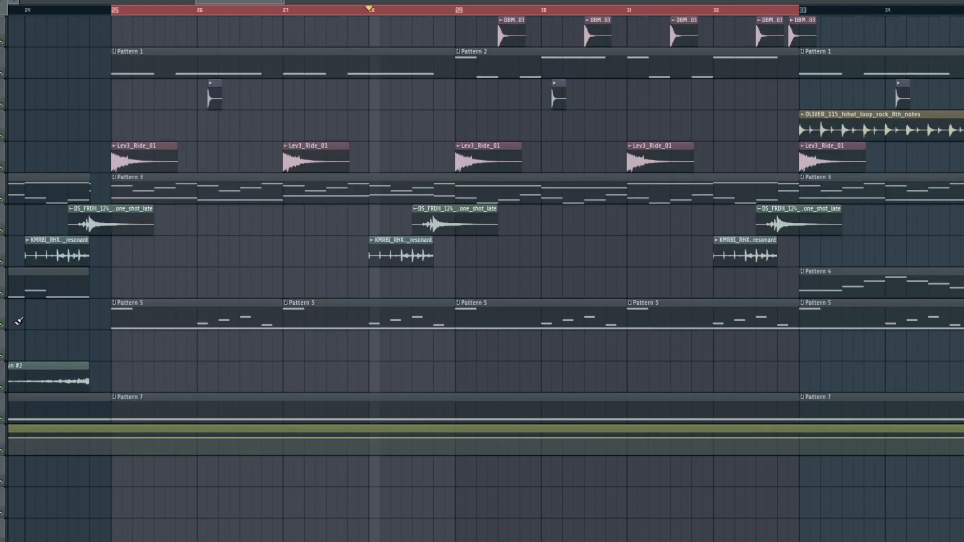
scroll(499, 398, "up", 4)
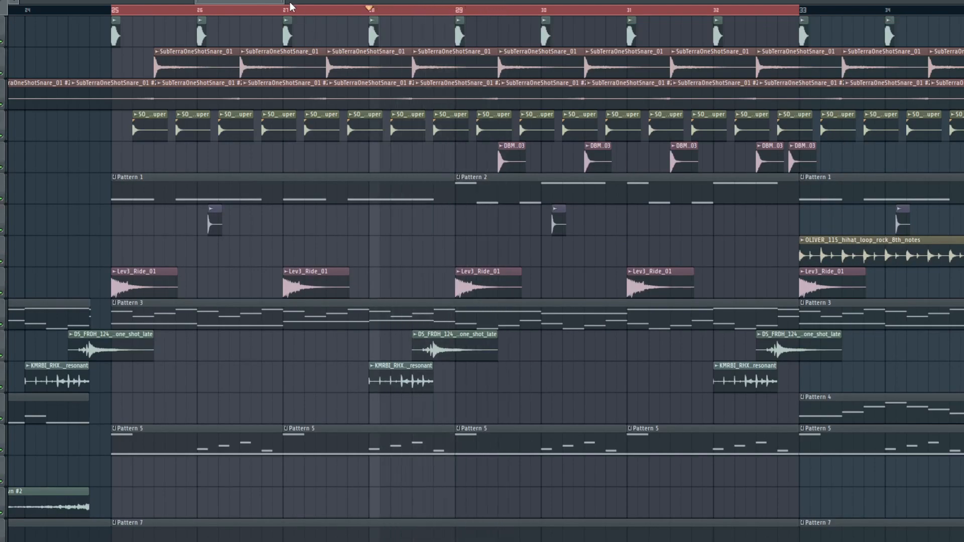
Move the playhead to bar 32 and clear the time selection that starts at bar 25
scroll(536, 354, "down", 5)
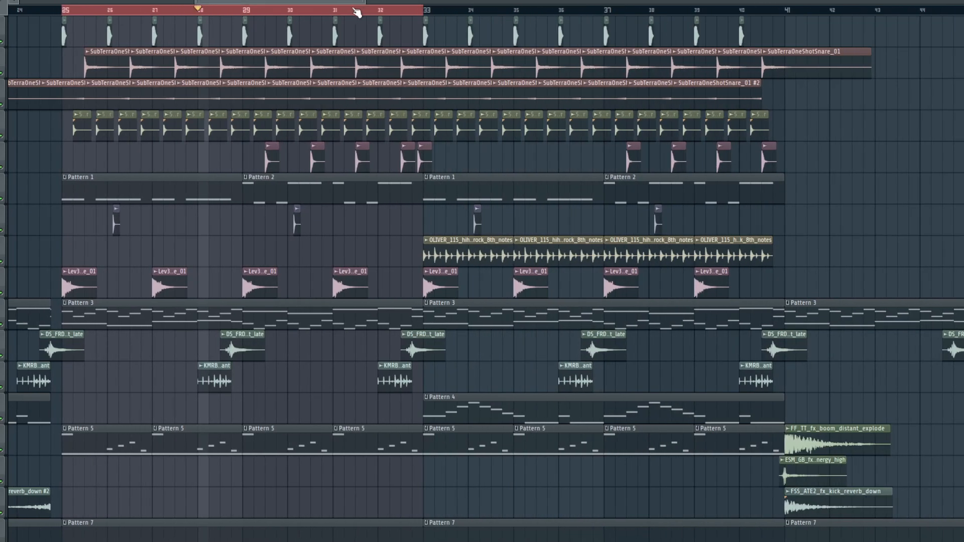
left_click(374, 11)
left_click(377, 11, "ctrl")
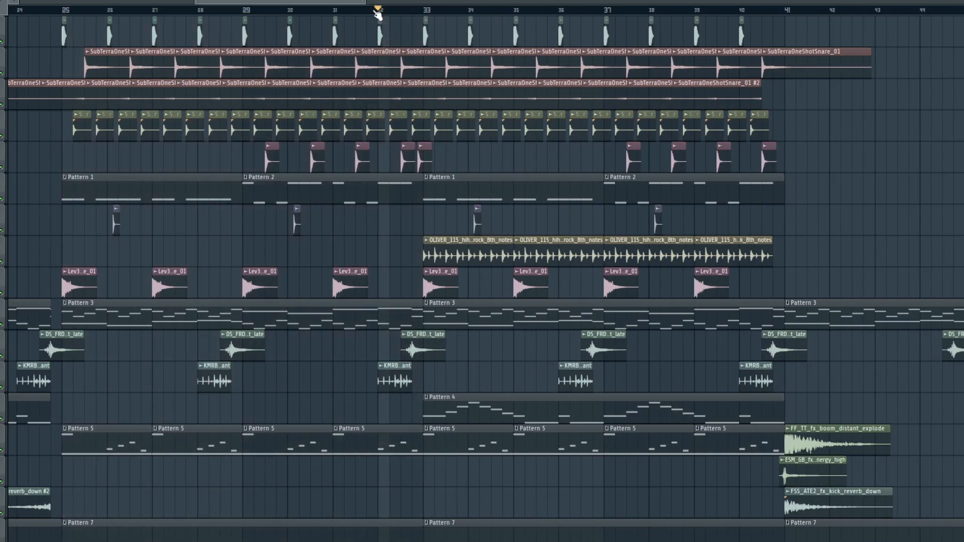
Place the playhead at bar 33, set the time selection from bar 33 to bar 41, and deselect the highlighted clips
left_click_drag(425, 11, 566, 14)
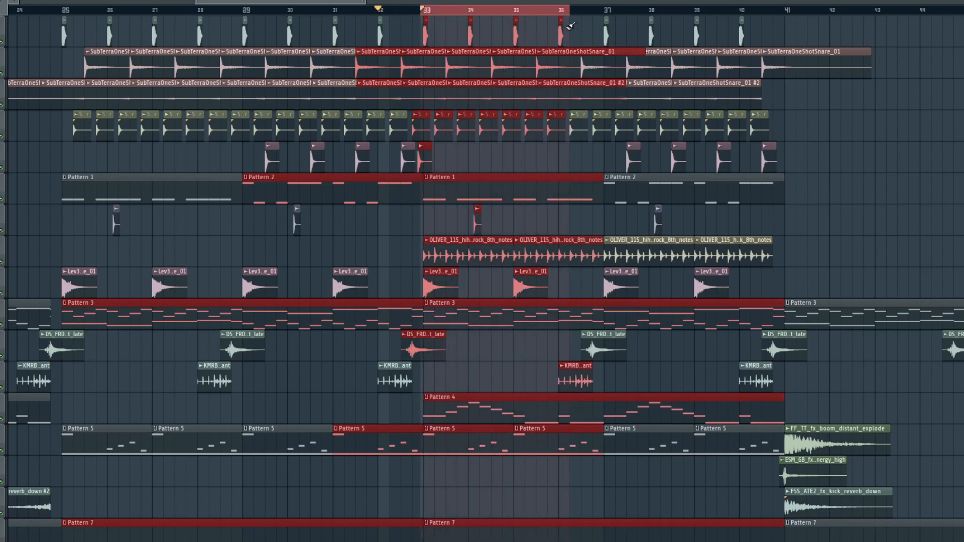
left_click(424, 12, "ctrl")
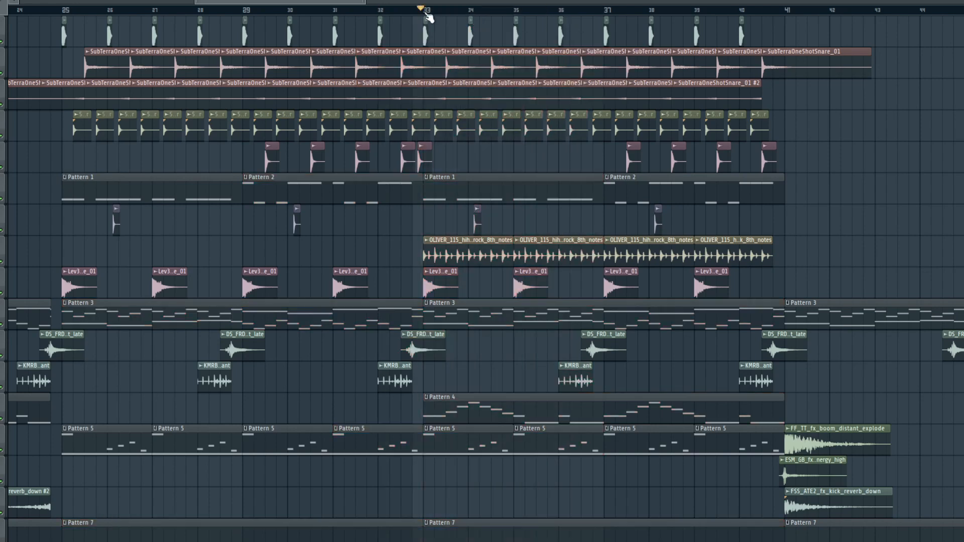
left_click_drag(424, 14, 785, 12)
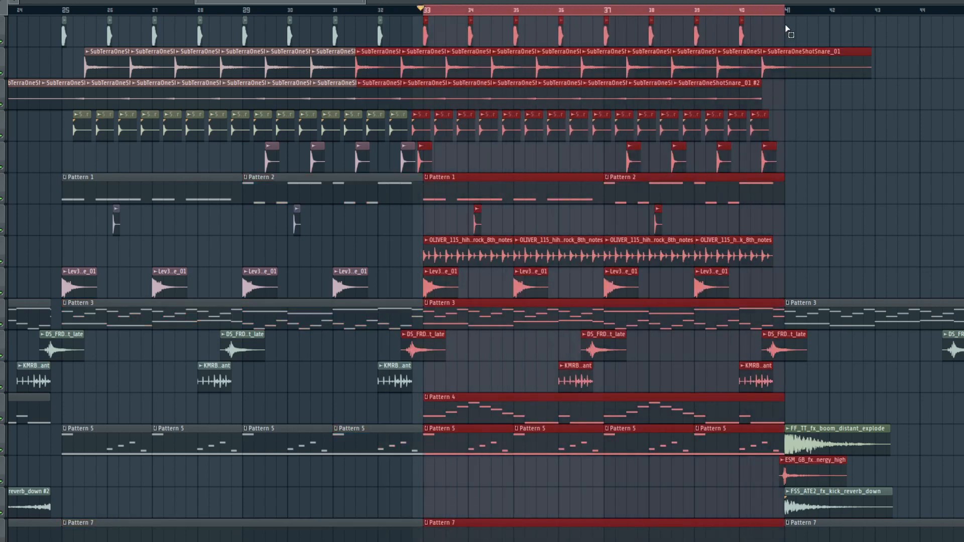
left_click(834, 194, "ctrl")
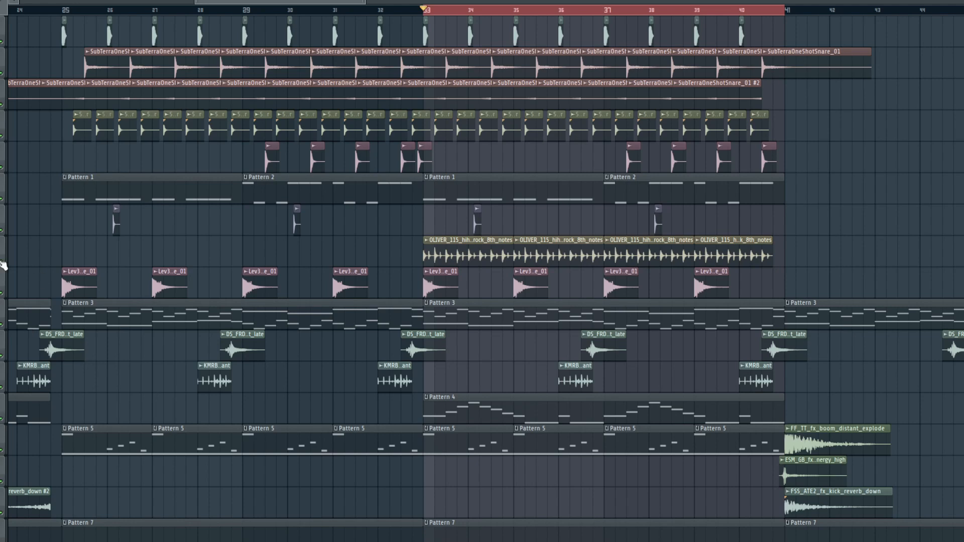
View the channel settings of the OLIVER_115 hi-hat loop and look over the channel rack, closing both
double_click(452, 251)
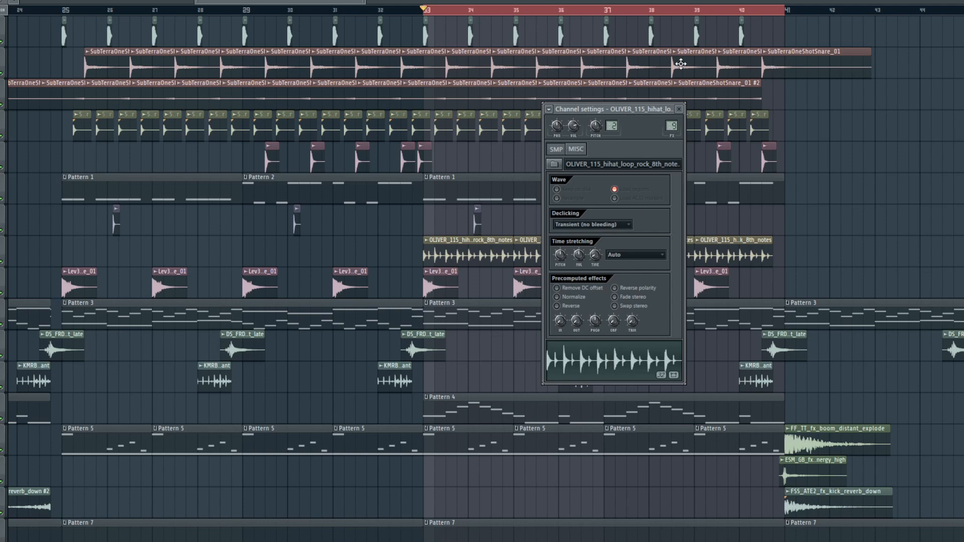
left_click(679, 109)
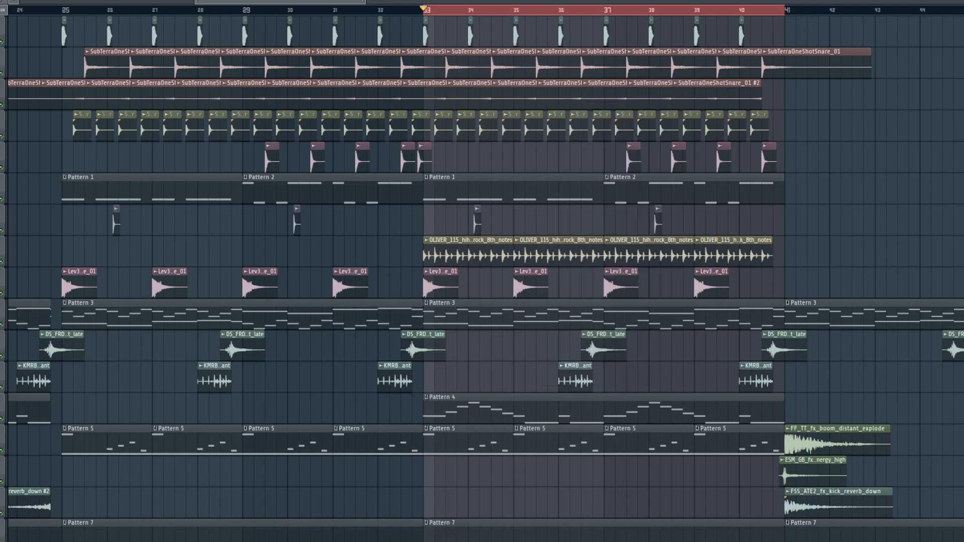
key("F6")
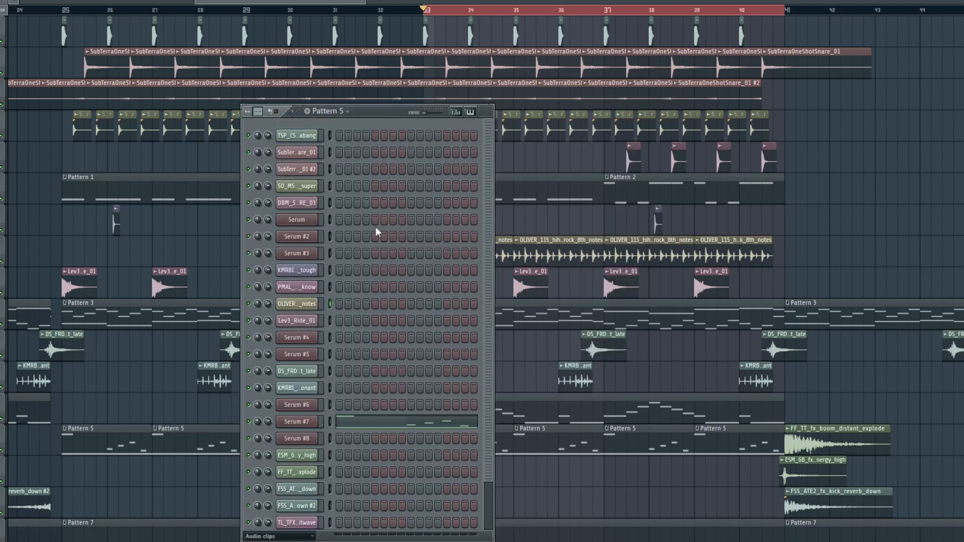
key("F6")
Inspect the Effector, Fruity Parametric EQ 2 and Fruity Reeverb 2 effects on the OLIVER_115 hi-hat loop's mixer track
key("F9")
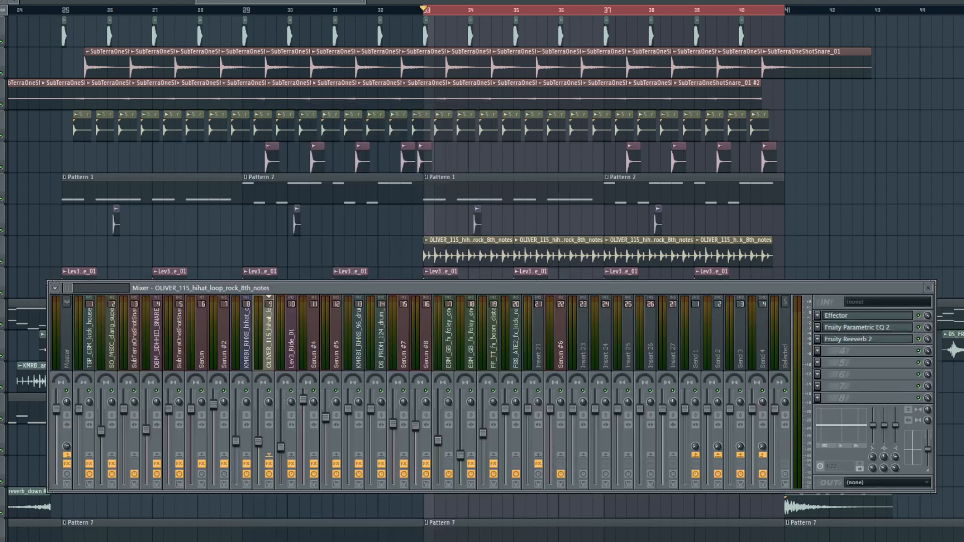
left_click(844, 316)
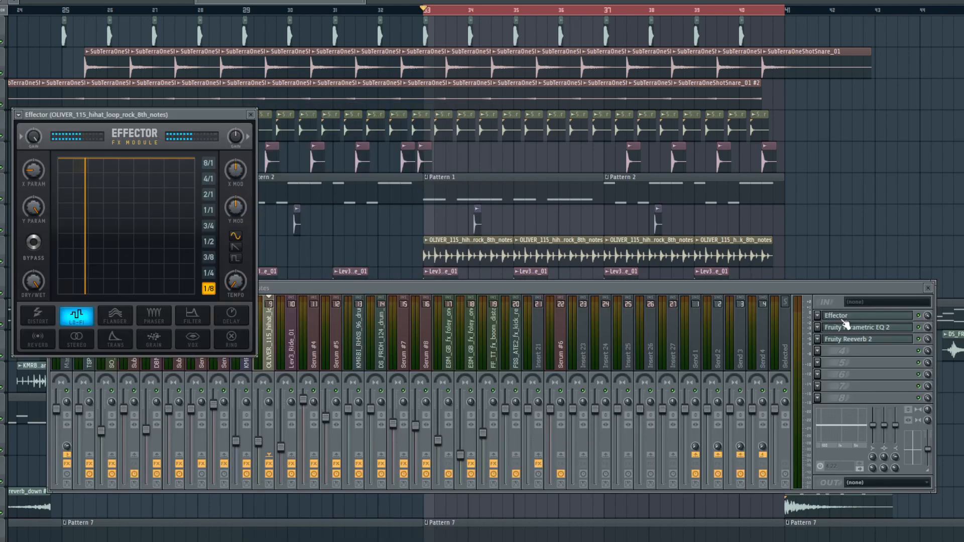
left_click(843, 317)
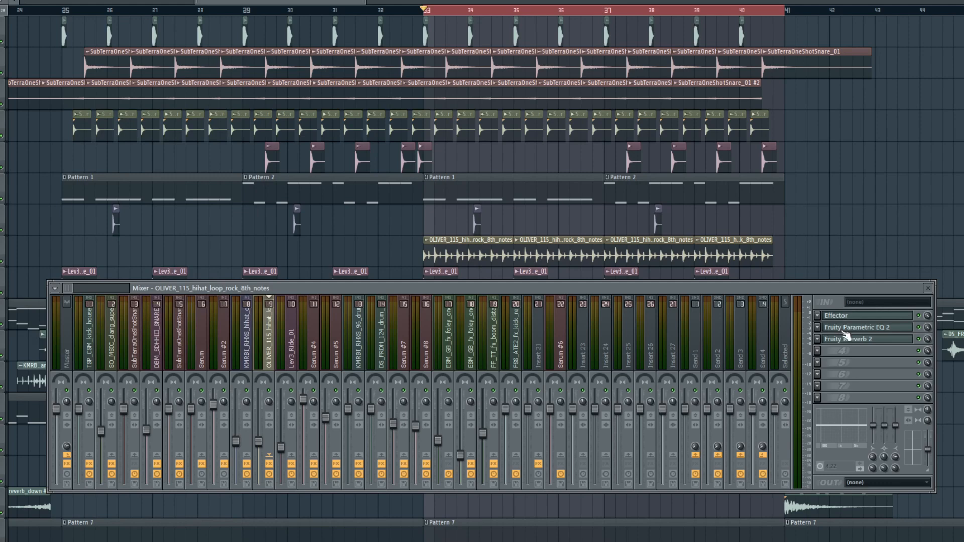
left_click(844, 329)
left_click(843, 331)
left_click(844, 339)
left_click(843, 340)
key("F9")
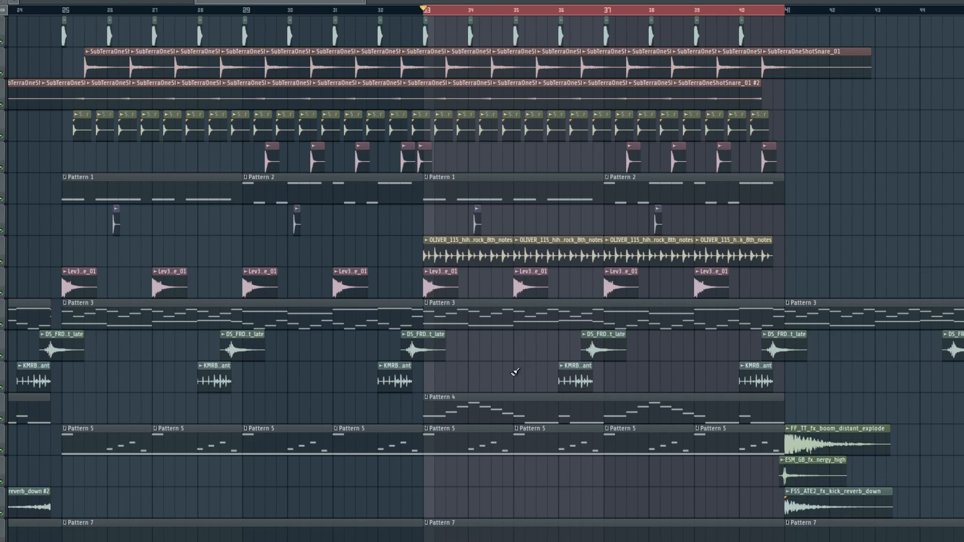
Isolate the drum and percussion sample tracks, leaving the pattern tracks and impact effect tracks muted
left_click(2, 419)
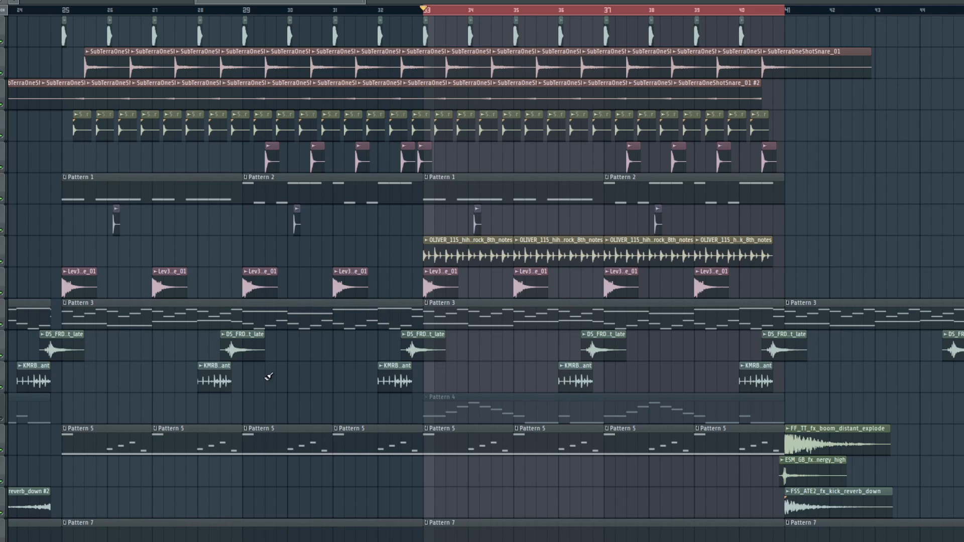
left_click(3, 43, "ctrl")
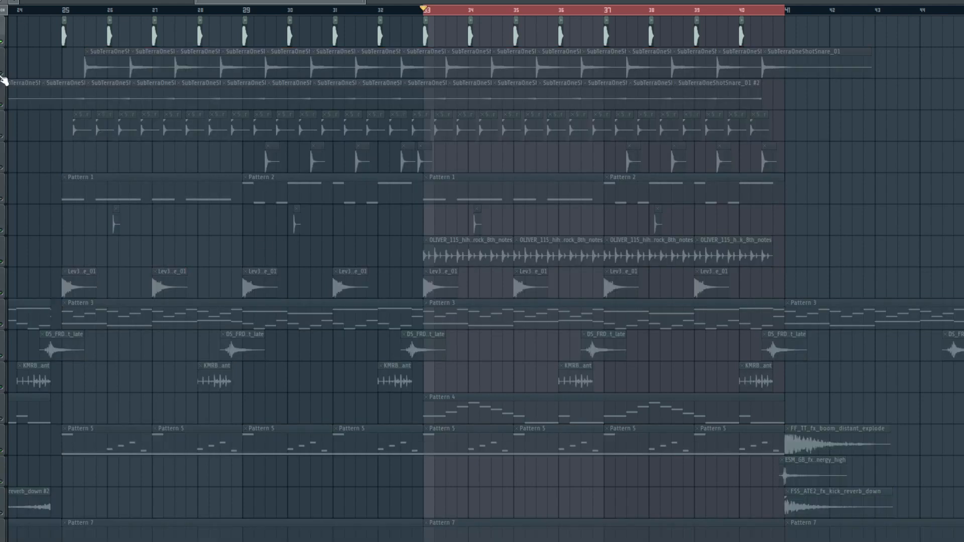
left_click(2, 75)
left_click(3, 137)
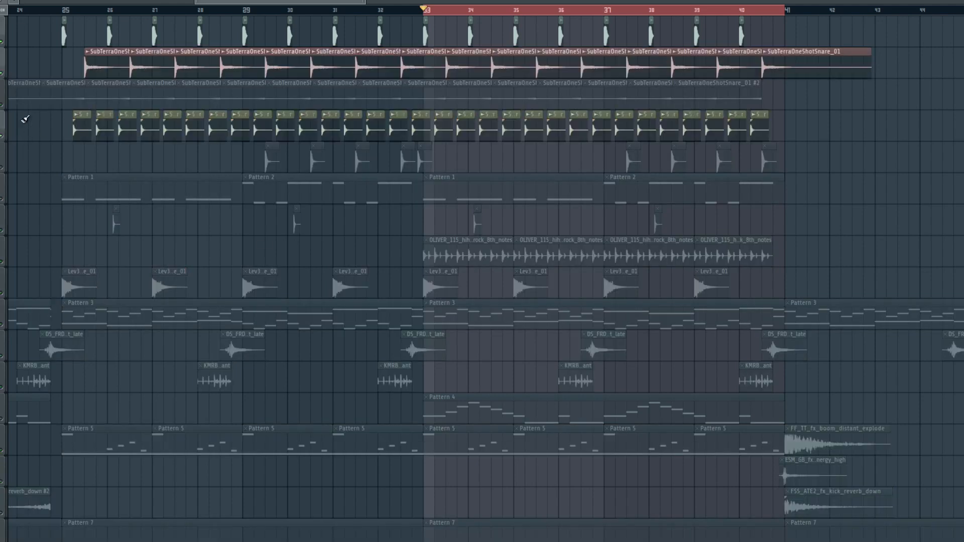
left_click(3, 105)
left_click(3, 168)
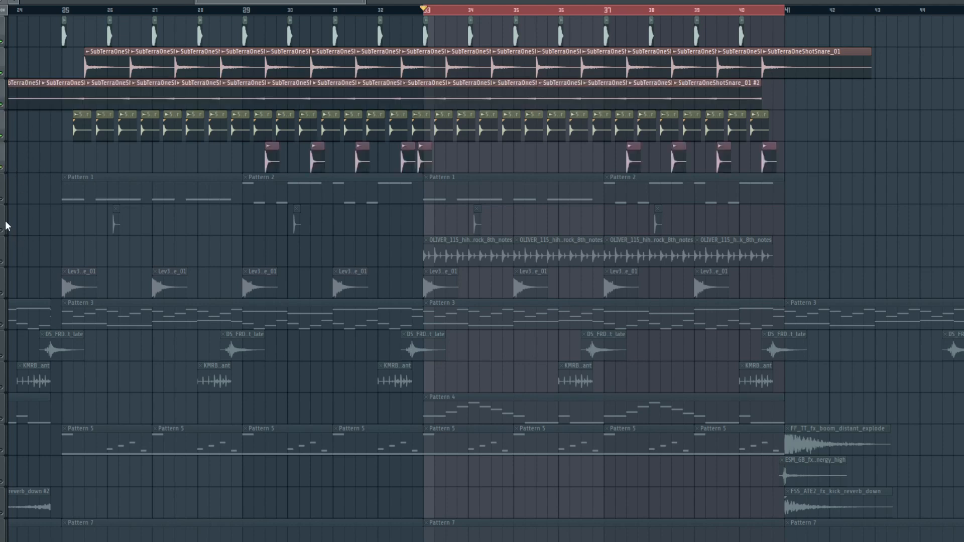
left_click(2, 231)
Play the isolated drum and percussion tracks from bar 33, and play them again from just after bar 37
key("space")
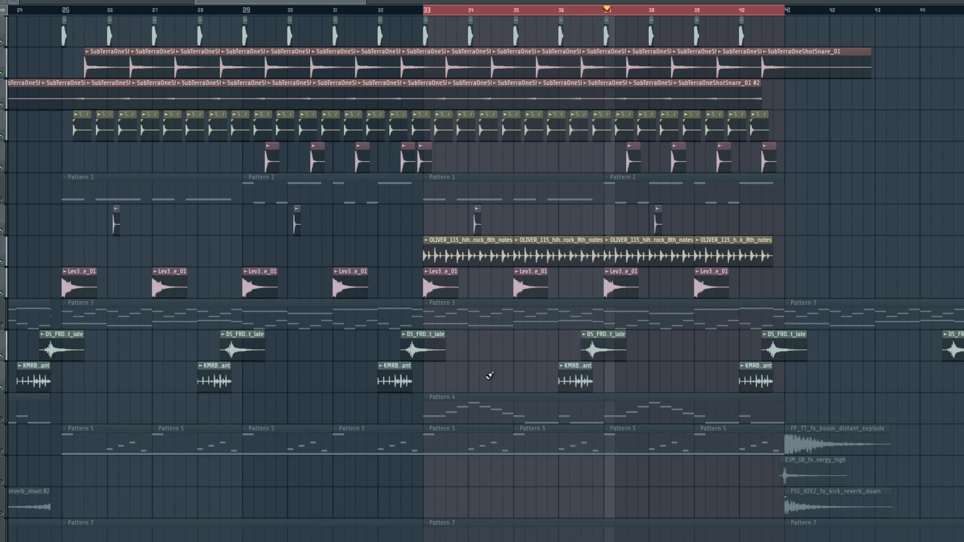
key("space")
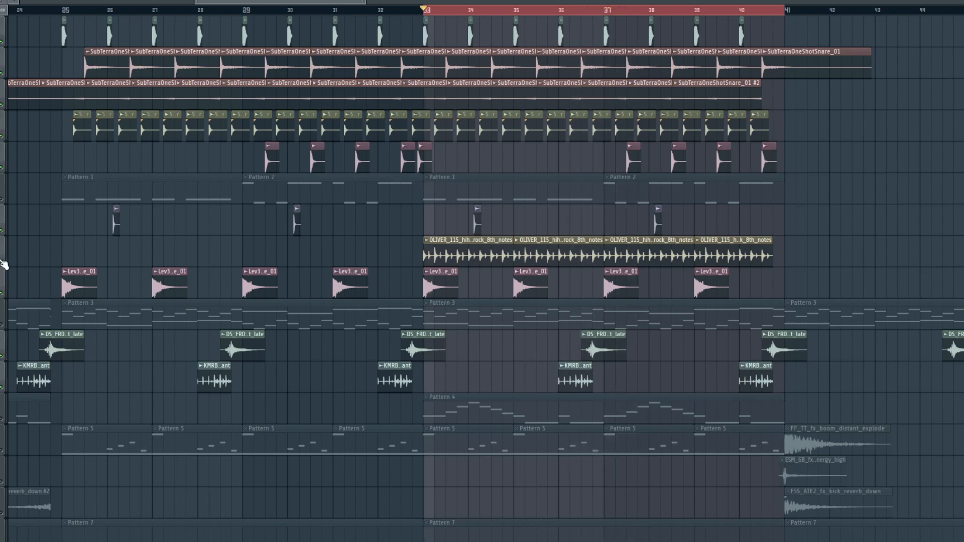
left_click(622, 10)
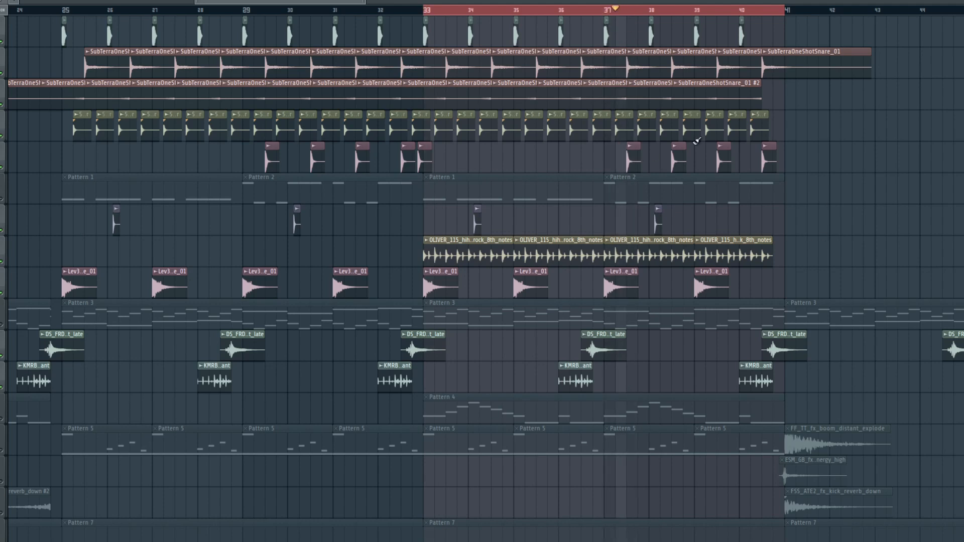
key("space")
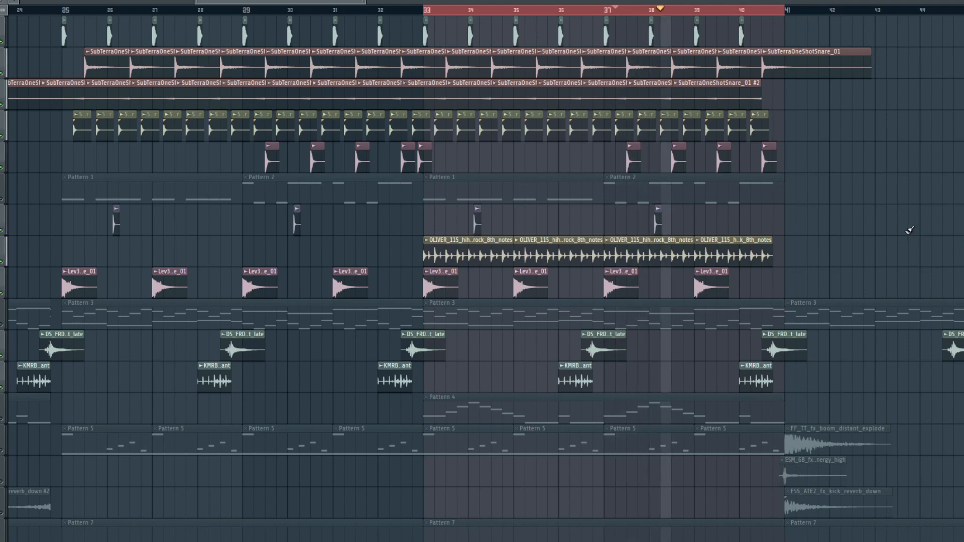
key("space")
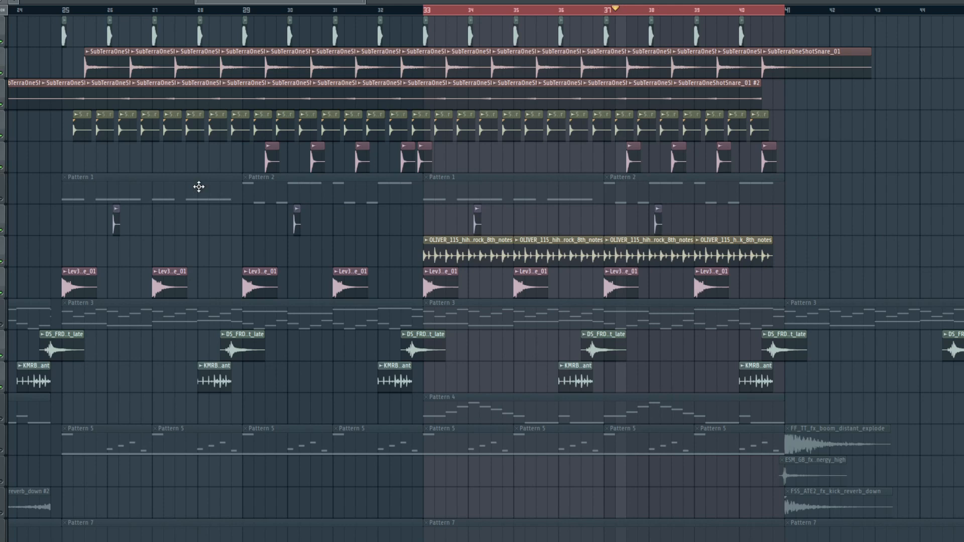
Restore all tracks, solo the Pattern 4 track, and play it from bar 33
right_click(1, 168)
right_click(1, 168)
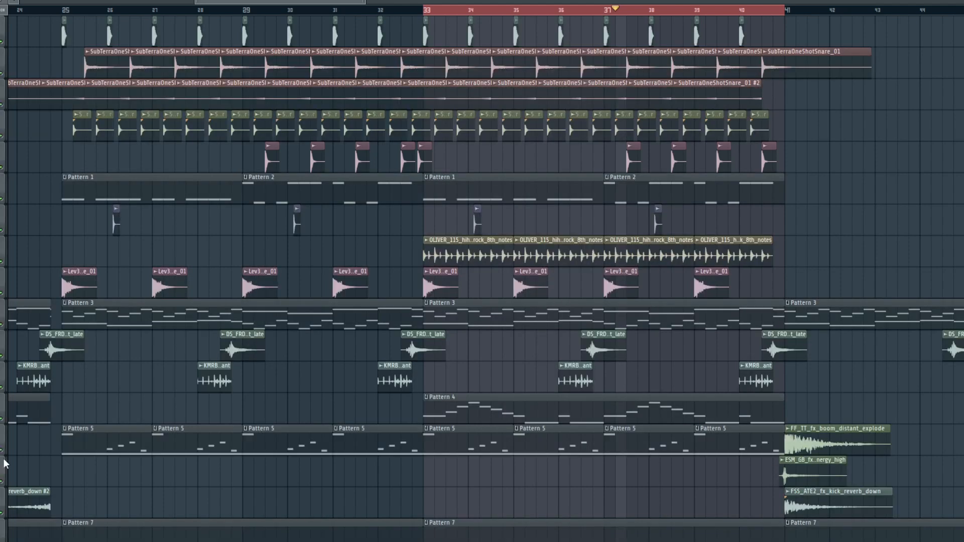
right_click(1, 418)
left_click(423, 12)
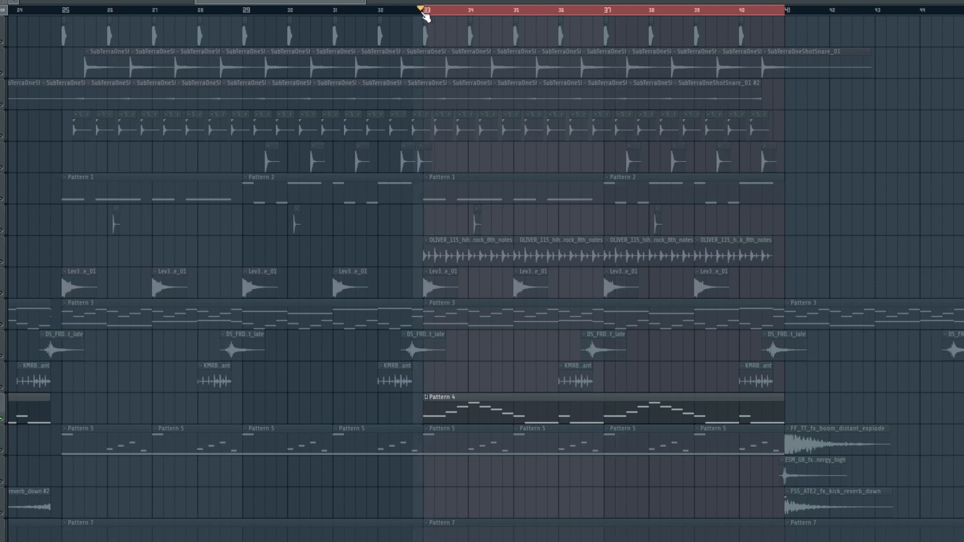
key("space")
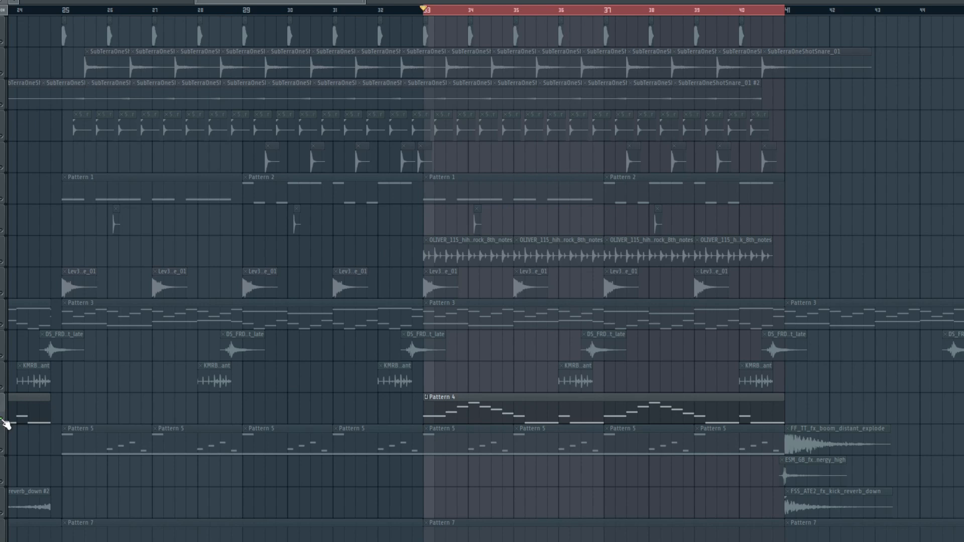
key("space")
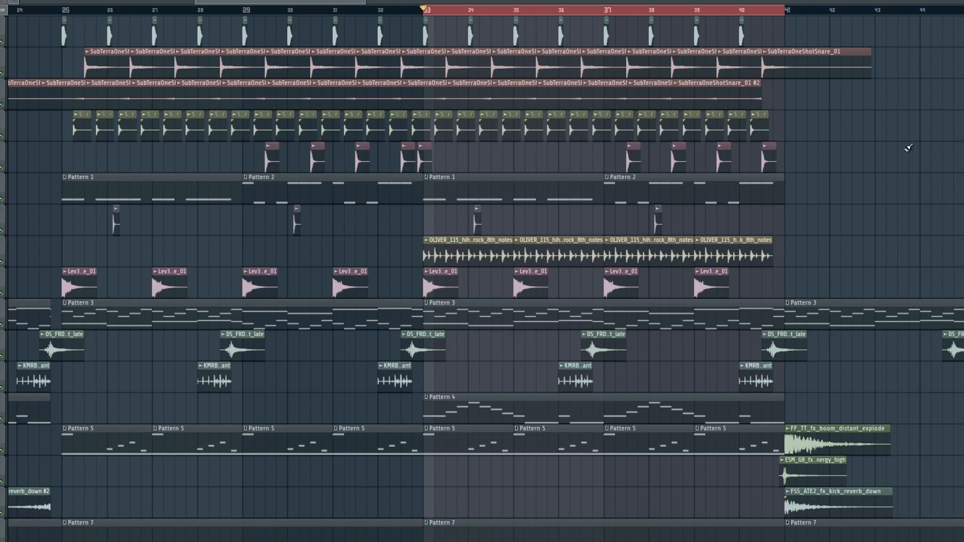
Play the full arrangement from bar 33 with all tracks active, clear the time selection during playback, and stop past bar 41
key("space")
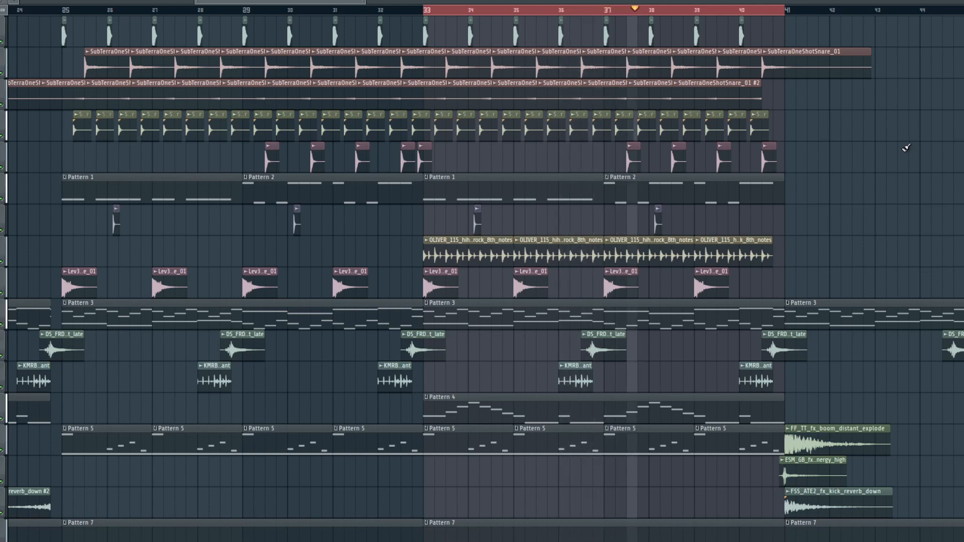
left_click_drag(340, 1, 394, 7)
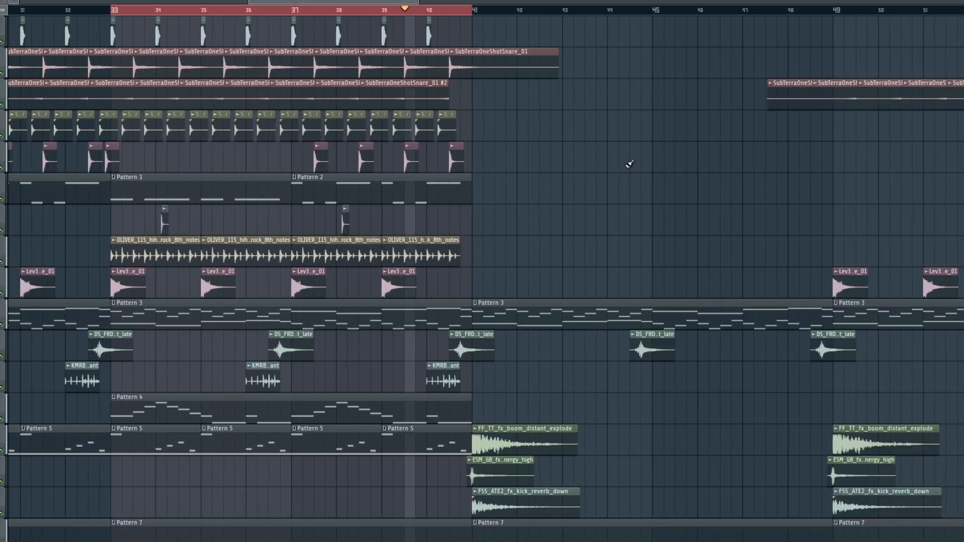
left_click(415, 10, "ctrl")
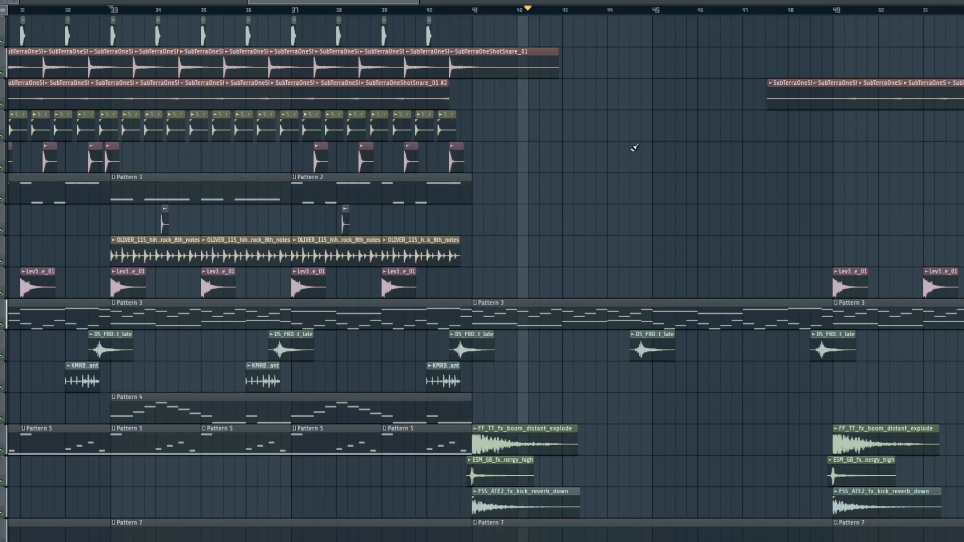
key("space")
Examine the overall arrangement in the playlist, from the opening bars through the second drum section and the ending
left_click_drag(420, 1, 854, 1)
scroll(466, 261, "down", 4)
scroll(522, 161, "up", 4)
scroll(477, 335, "down", 4)
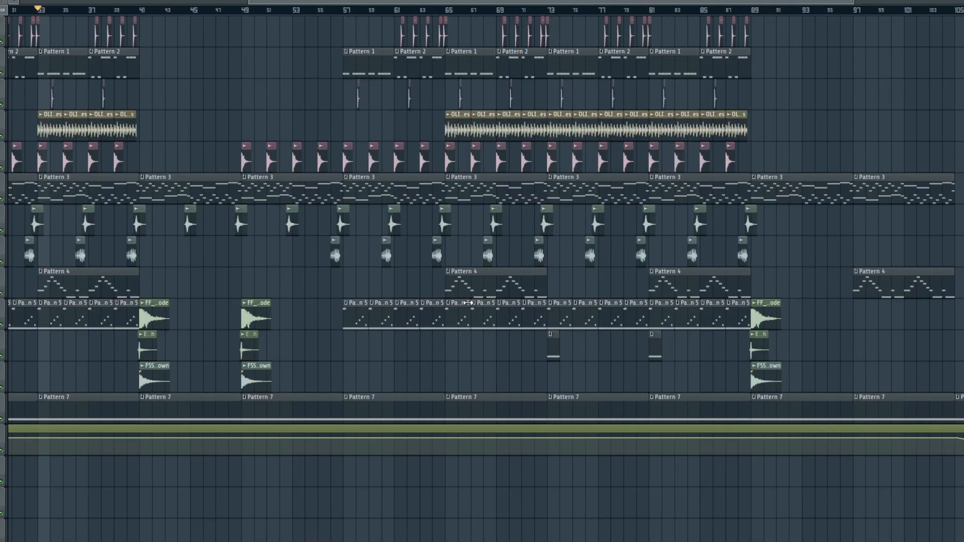
scroll(468, 303, "up", 4)
left_click_drag(250, 2, 38, 2)
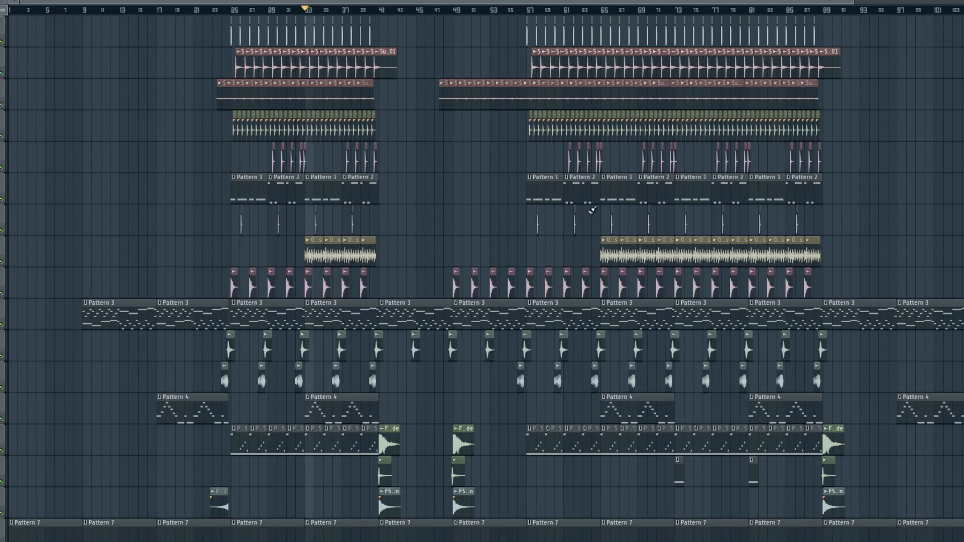
scroll(452, 234, "down", 4)
scroll(442, 227, "up", 4)
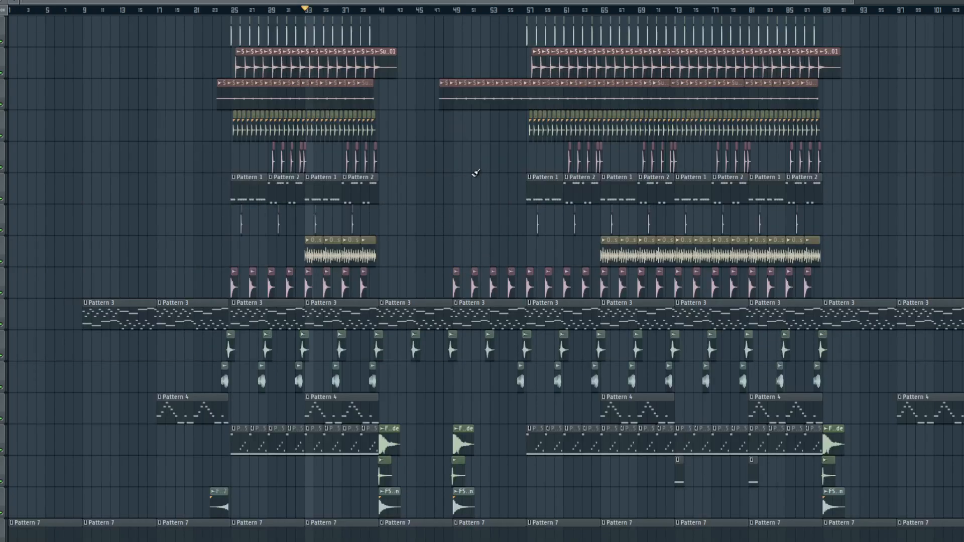